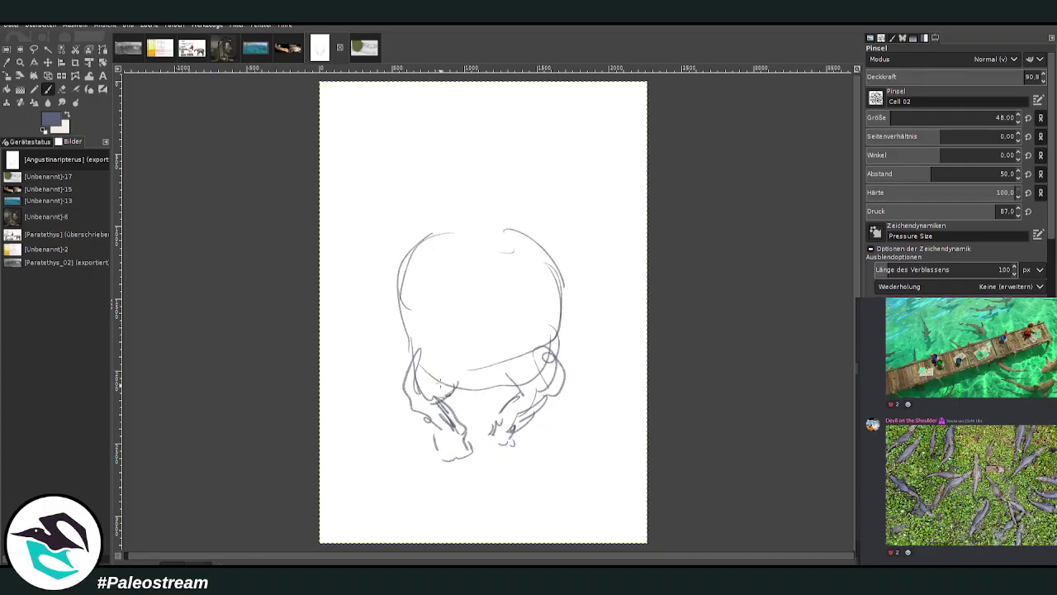
Sketch the curved waterline across the full width of the canvas, passing over the upper part of the animal's body
mouse_move(521, 263)
mouse_down()
mouse_move(517, 302)
mouse_move(449, 257)
mouse_move(463, 206)
mouse_move(514, 188)
mouse_move(494, 175)
mouse_move(519, 164)
mouse_move(548, 162)
mouse_move(564, 175)
mouse_move(500, 224)
mouse_move(464, 177)
mouse_move(443, 284)
mouse_move(499, 277)
mouse_move(513, 297)
mouse_move(539, 260)
mouse_move(647, 244)
mouse_up()
drag(564, 256, 320, 253)
mouse_move(319, 247)
mouse_down()
mouse_move(444, 258)
mouse_move(638, 244)
mouse_up()
mouse_move(638, 244)
mouse_down()
mouse_move(424, 260)
mouse_move(320, 248)
mouse_up()
Sketch short ripple strokes on the water on both sides of the animal's body
mouse_move(400, 280)
mouse_down()
mouse_move(355, 277)
mouse_move(528, 273)
mouse_move(608, 288)
mouse_up()
drag(604, 297, 579, 306)
drag(601, 313, 580, 318)
mouse_move(393, 303)
mouse_down()
mouse_move(367, 305)
mouse_move(365, 321)
mouse_up()
drag(359, 319, 392, 306)
drag(393, 303, 372, 307)
drag(586, 300, 562, 308)
mouse_move(381, 325)
mouse_down()
mouse_move(398, 327)
mouse_move(403, 343)
mouse_up()
drag(419, 288, 414, 292)
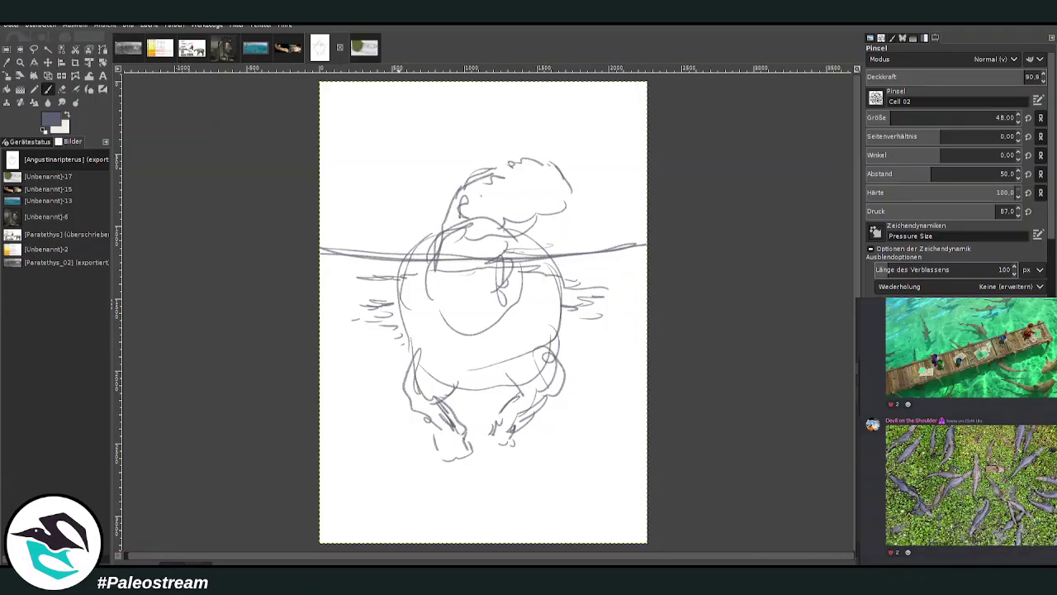
right_click(915, 471)
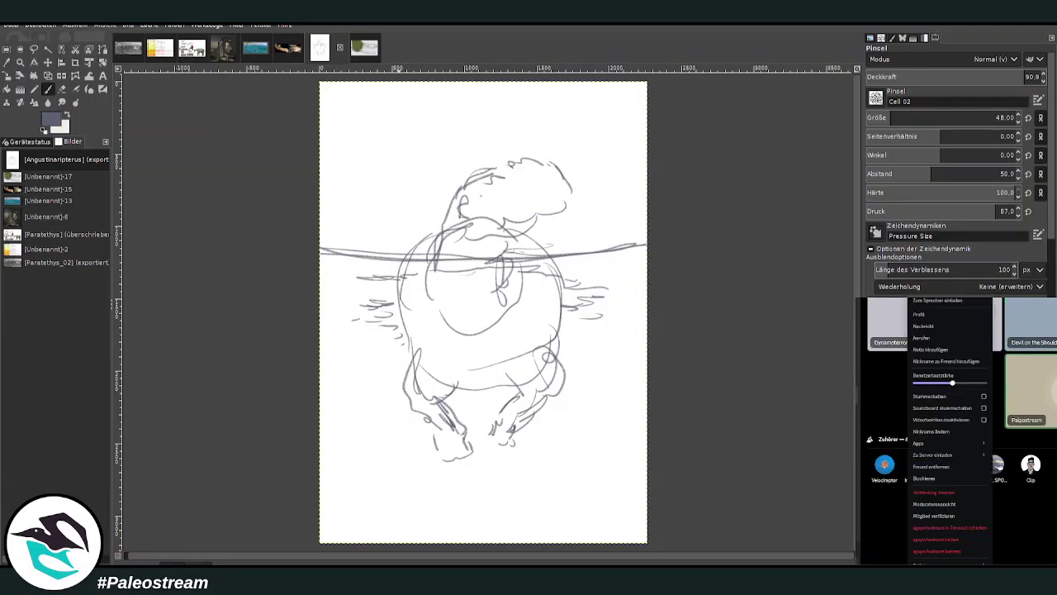
click(930, 300)
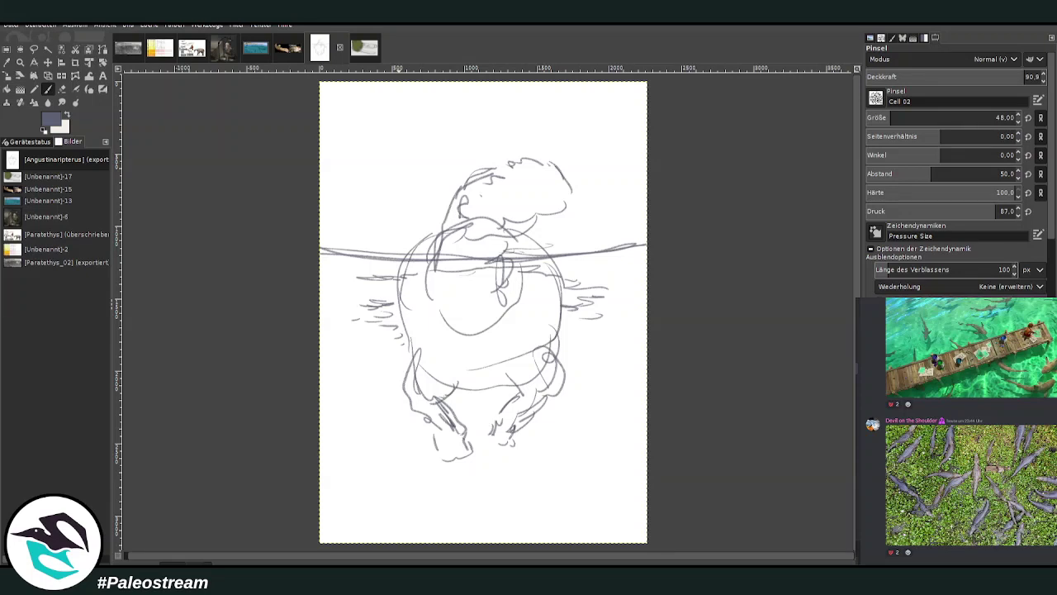
Scale the pasted skull reference down proportionally and place it above the animal sketch, near the canvas's upper right
key(d)
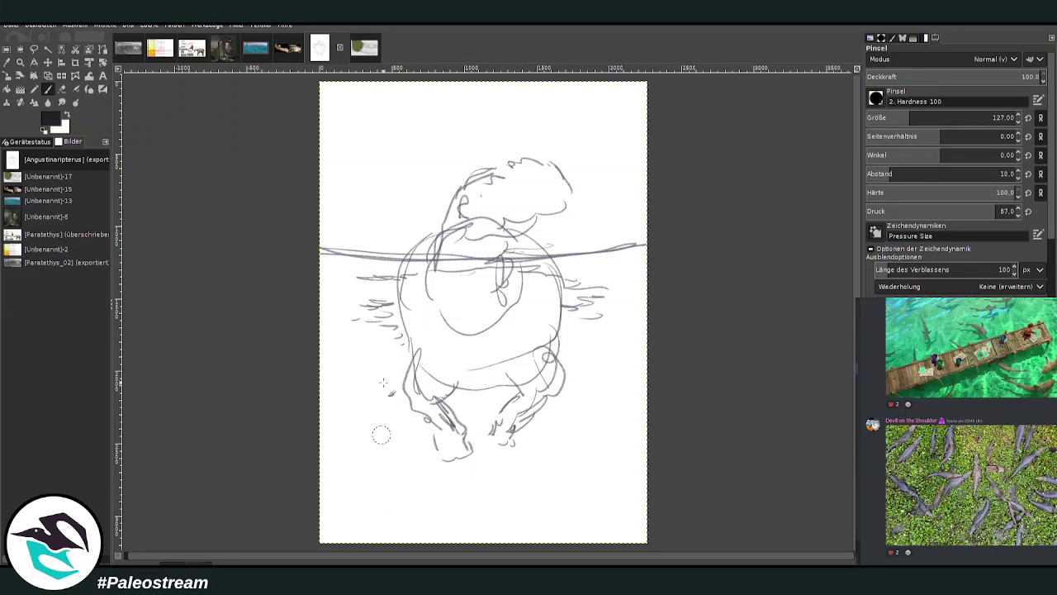
click(20, 61)
mouse_move(242, 157)
mouse_down()
mouse_move(690, 489)
mouse_move(655, 486)
mouse_up()
scroll(654, 470, up, 3)
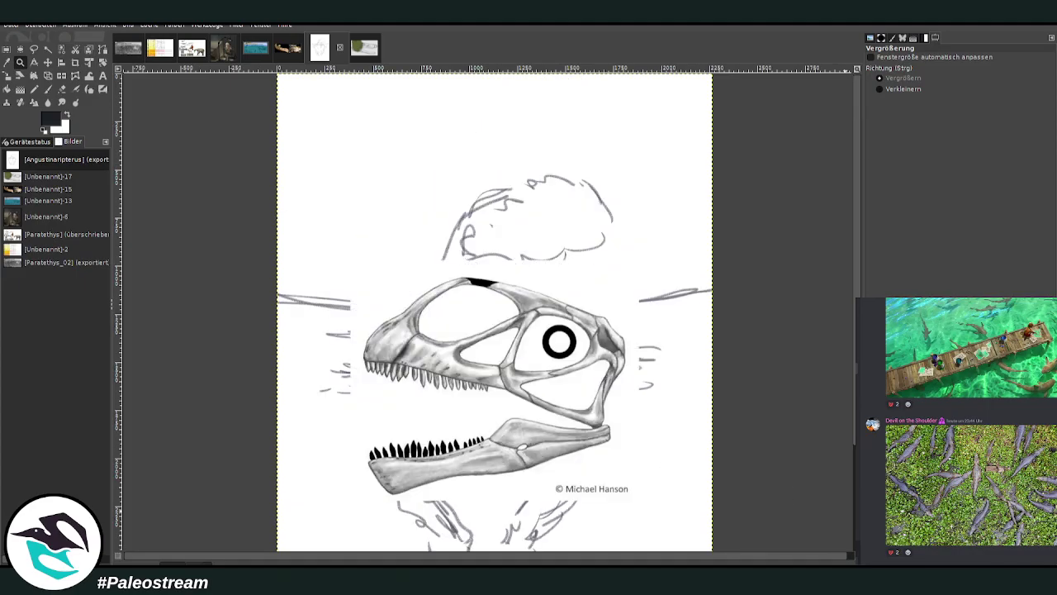
click(6, 75)
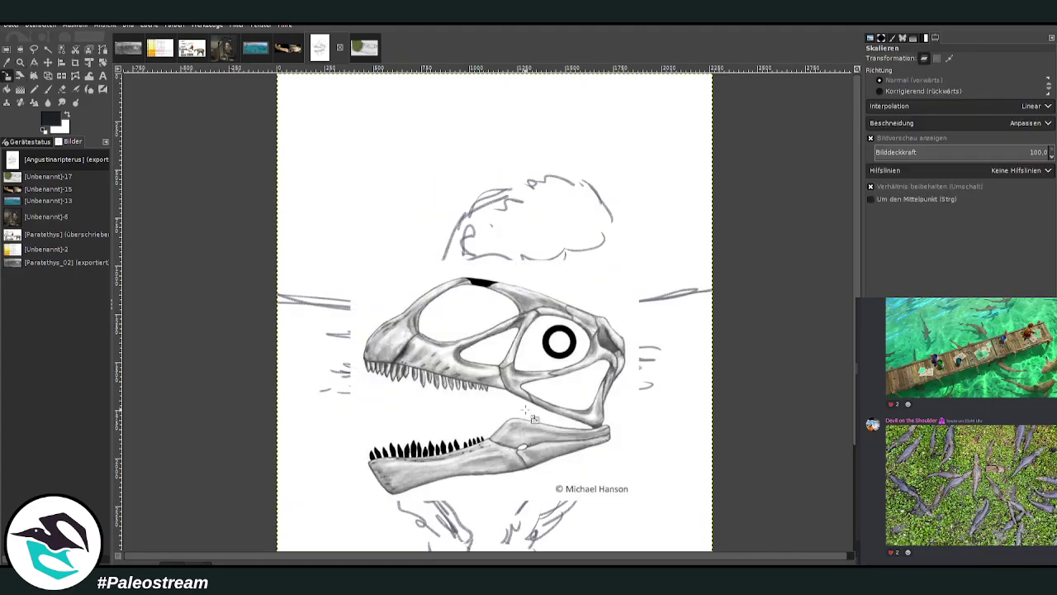
click(494, 402)
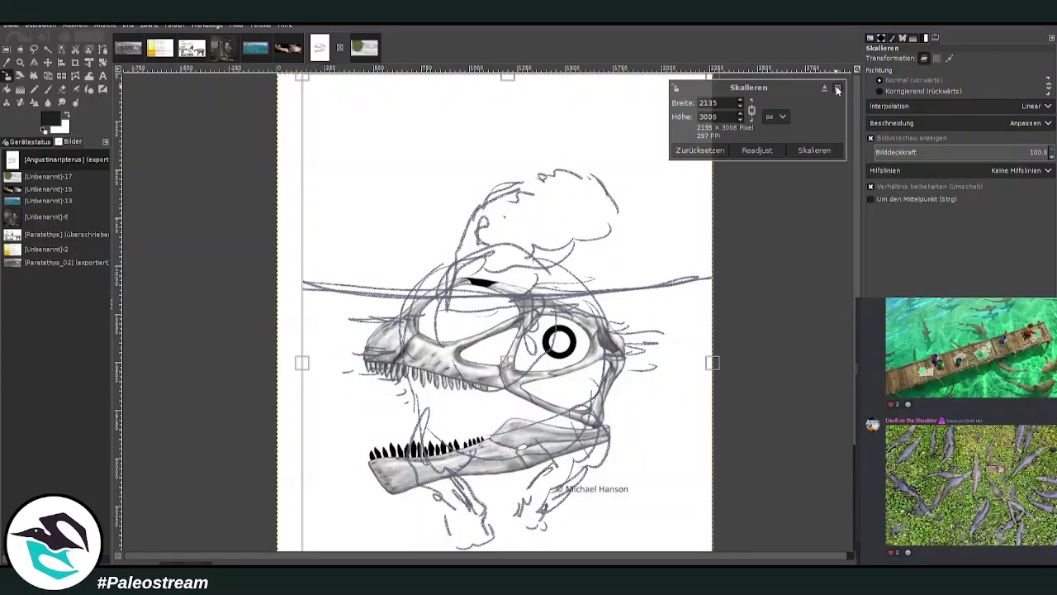
click(837, 87)
click(419, 428)
drag(419, 429, 628, 126)
click(791, 152)
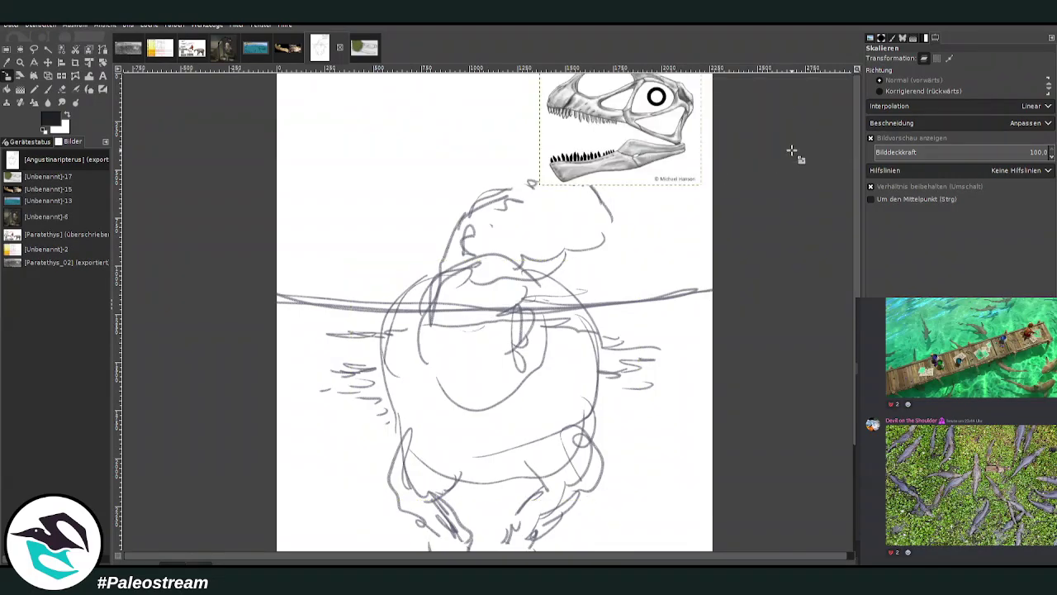
Flip the skull reference horizontally and move it to the empty upper-left area of the canvas
click(47, 62)
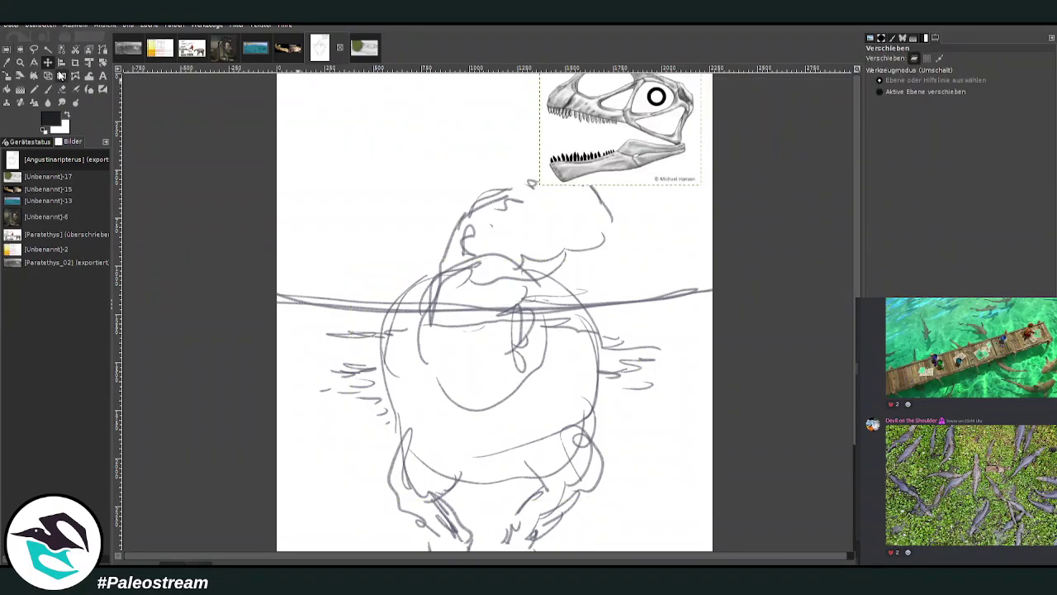
click(61, 75)
click(508, 131)
key(m)
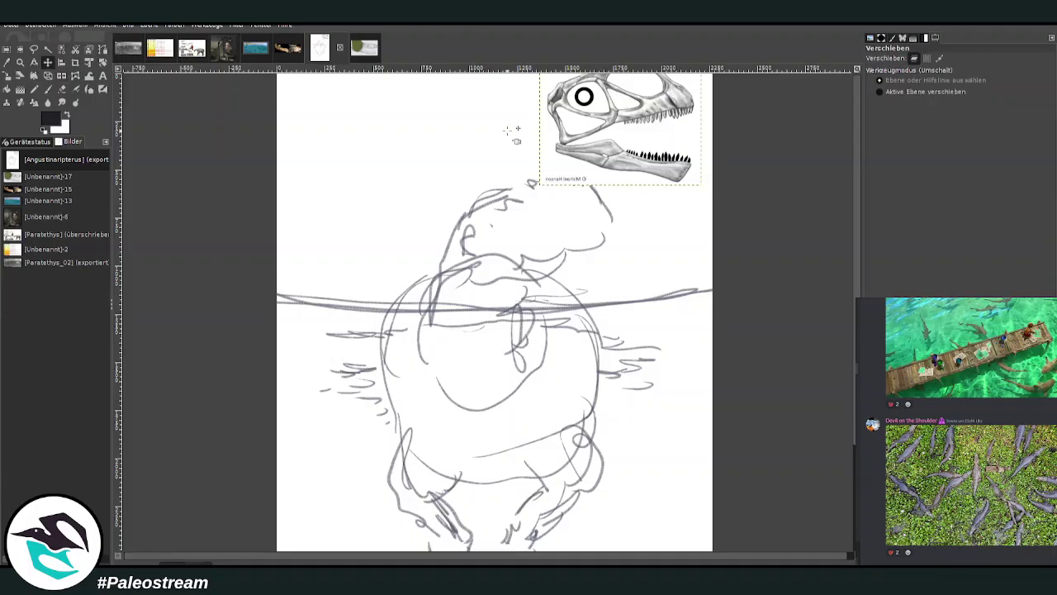
drag(665, 138, 412, 165)
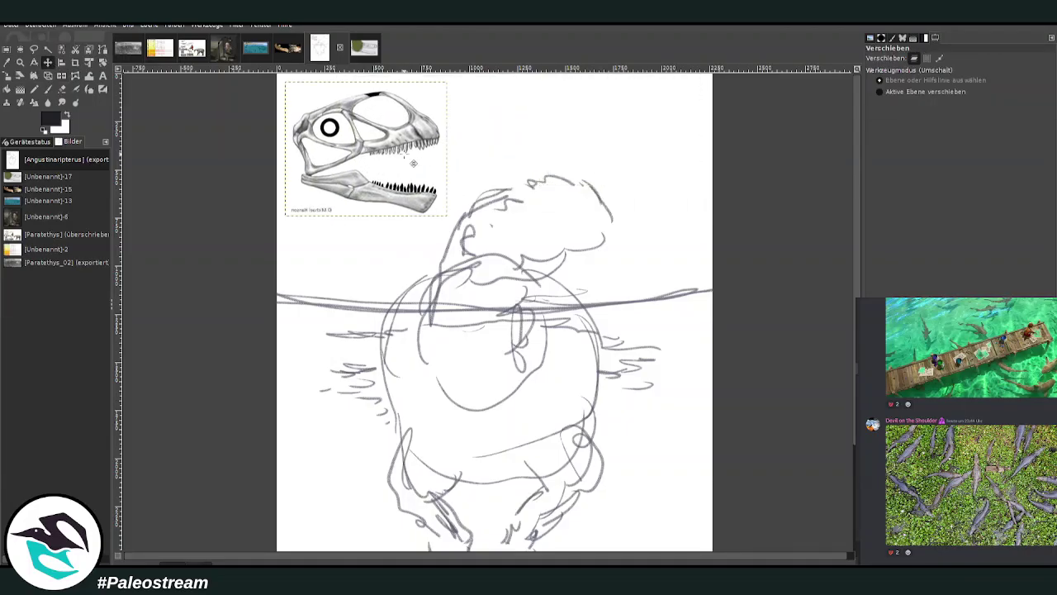
Scale the flipped skull reference down further, keeping its proportions
key(shift+s)
click(378, 132)
drag(337, 126, 450, 127)
click(816, 151)
Fill the background layer beneath the sketch with light blue and choose a paler blue as the foreground colour
key(z)
drag(265, 95, 725, 345)
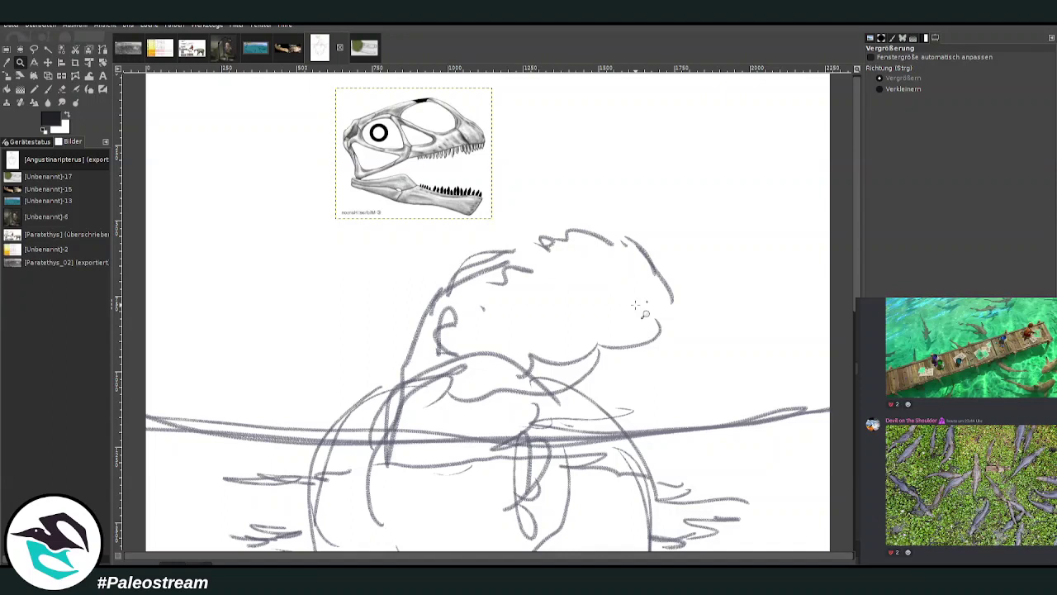
key(p)
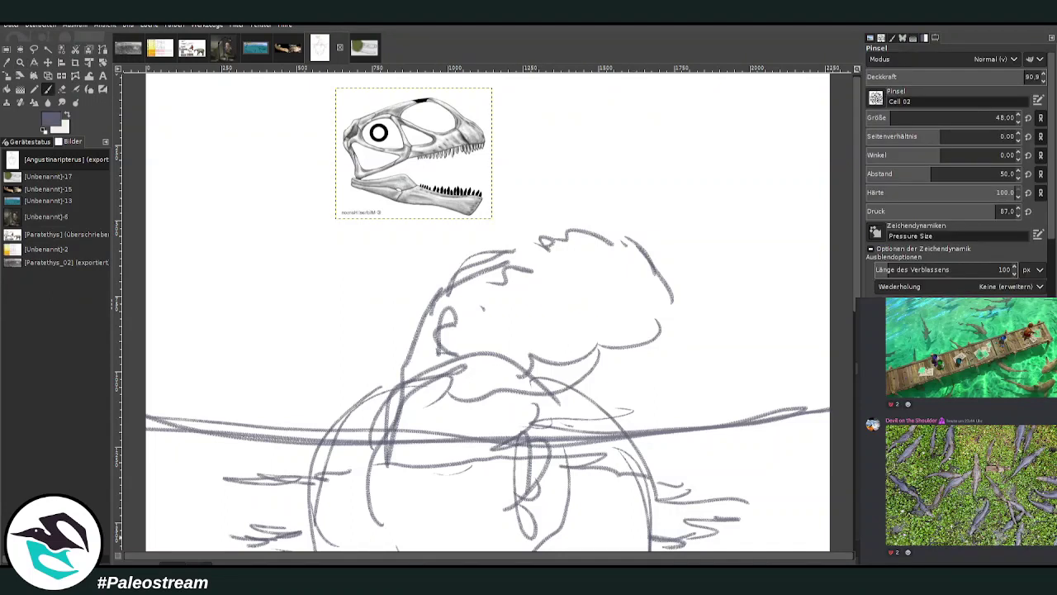
key(Page_Down)
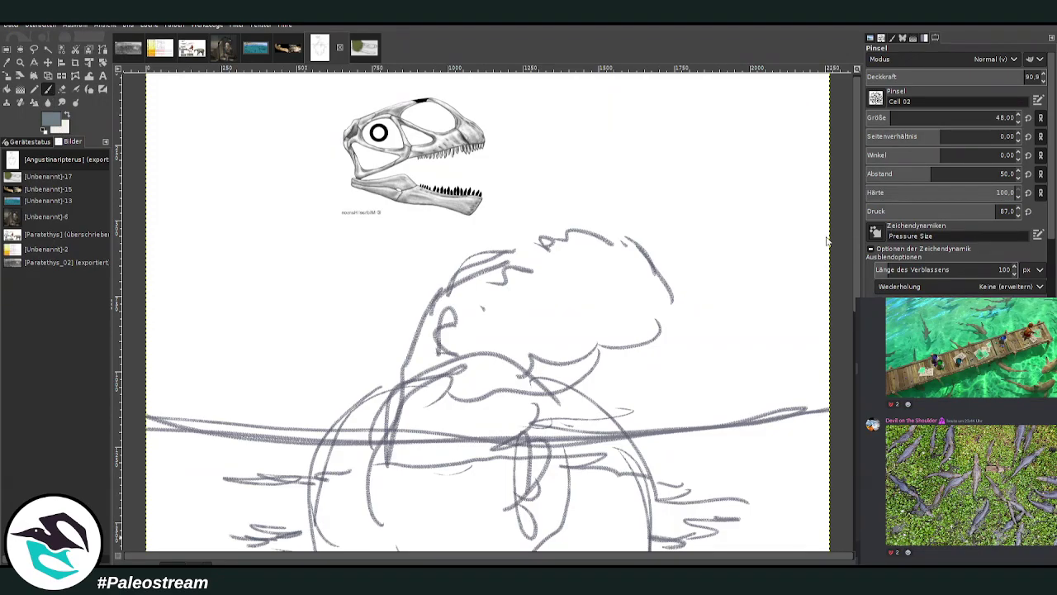
drag(827, 234, 850, 183)
scroll(378, 132, down, 2)
click(6, 89)
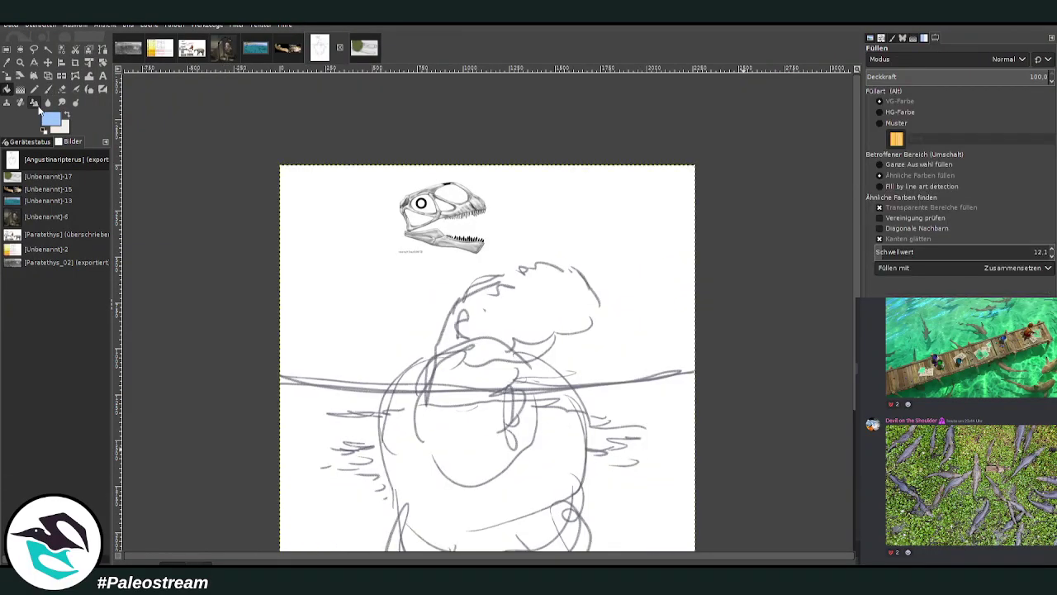
click(452, 377)
click(829, 181)
Try a hard-edged foreground-to-background linear gradient running upward over the blue background
click(20, 88)
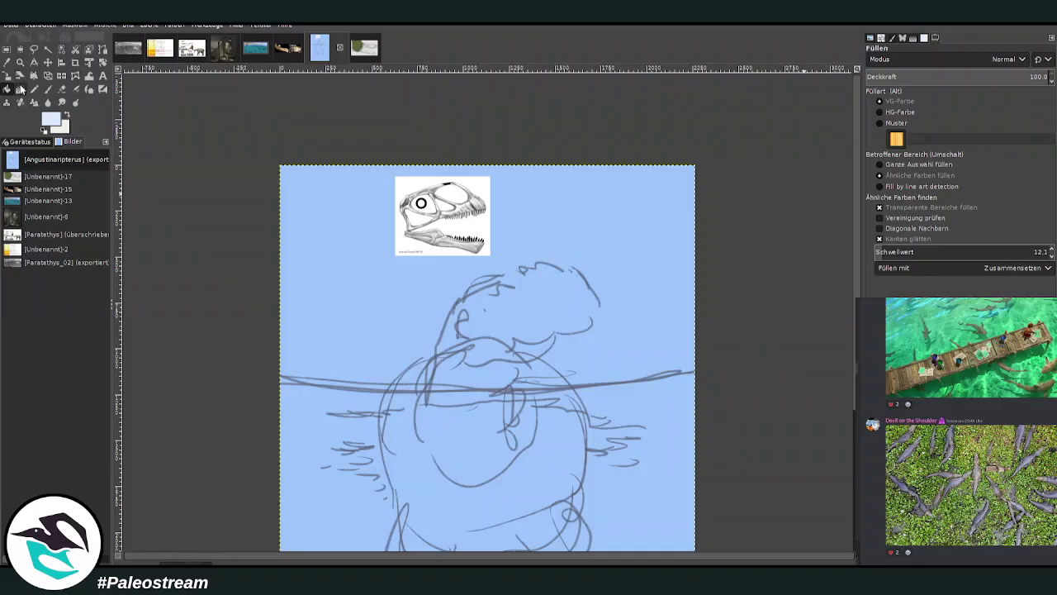
drag(448, 465, 444, 132)
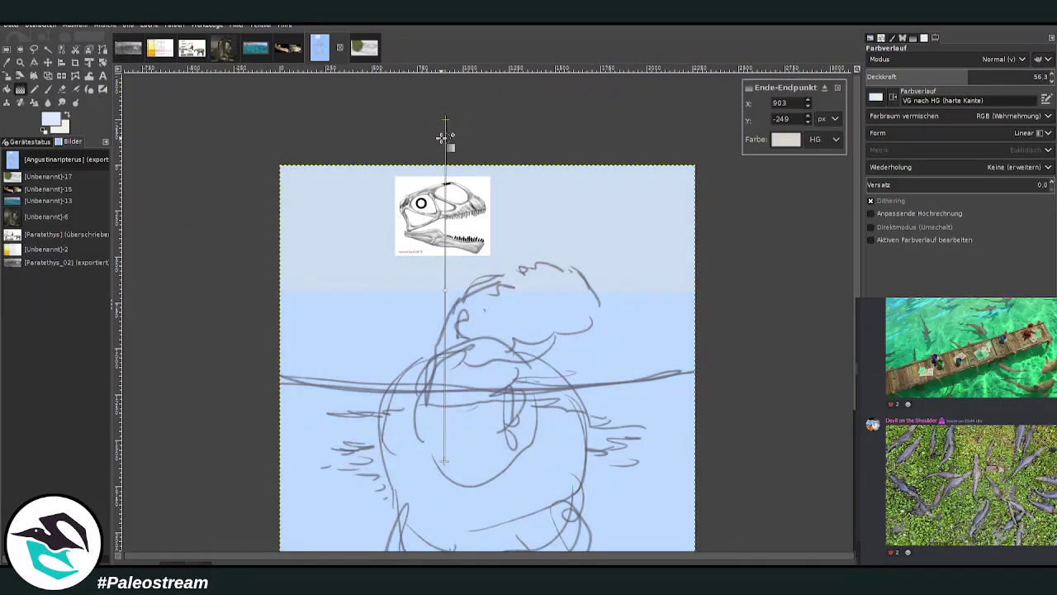
key(Return)
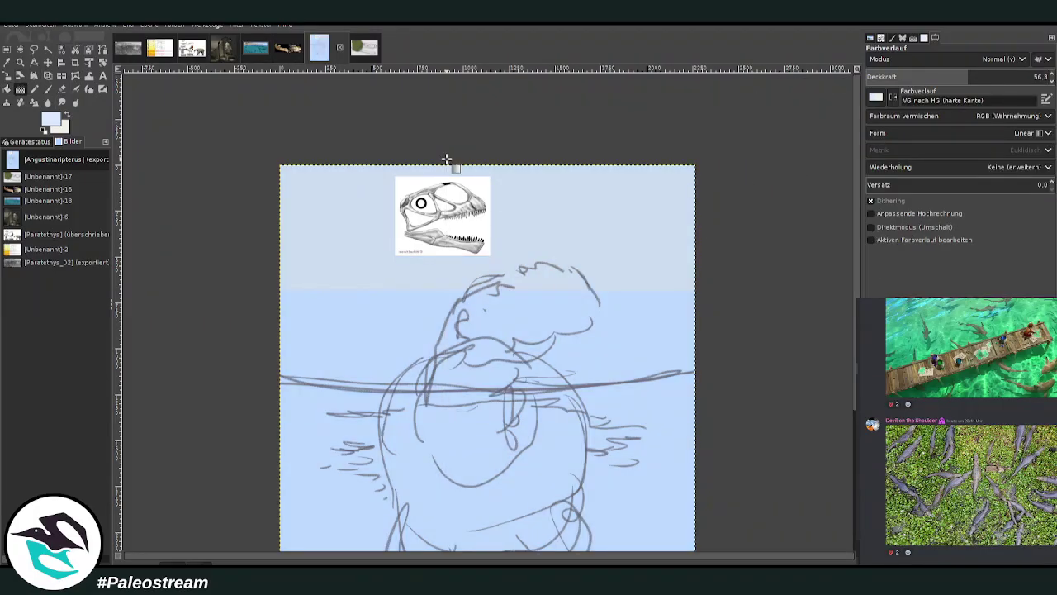
key(ctrl+z)
Apply a linear foreground-to-transparent gradient of pale blue, rising from the animal's body to the sky above its head
click(875, 98)
click(881, 202)
drag(479, 439, 479, 218)
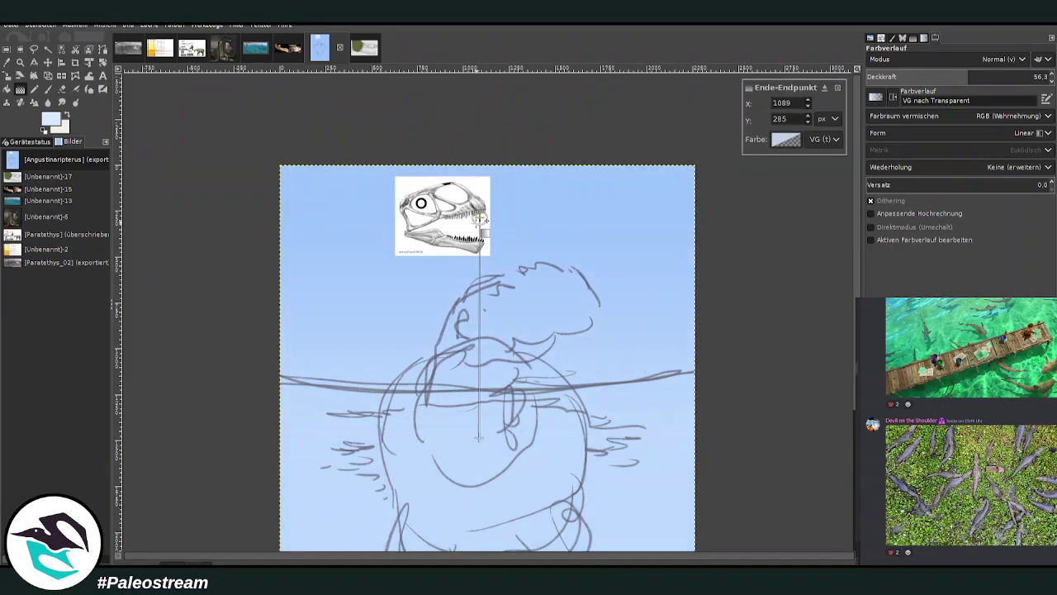
key(Return)
Try a second, very short diagonal gradient in the water beside the animal and undo it
drag(319, 438, 310, 448)
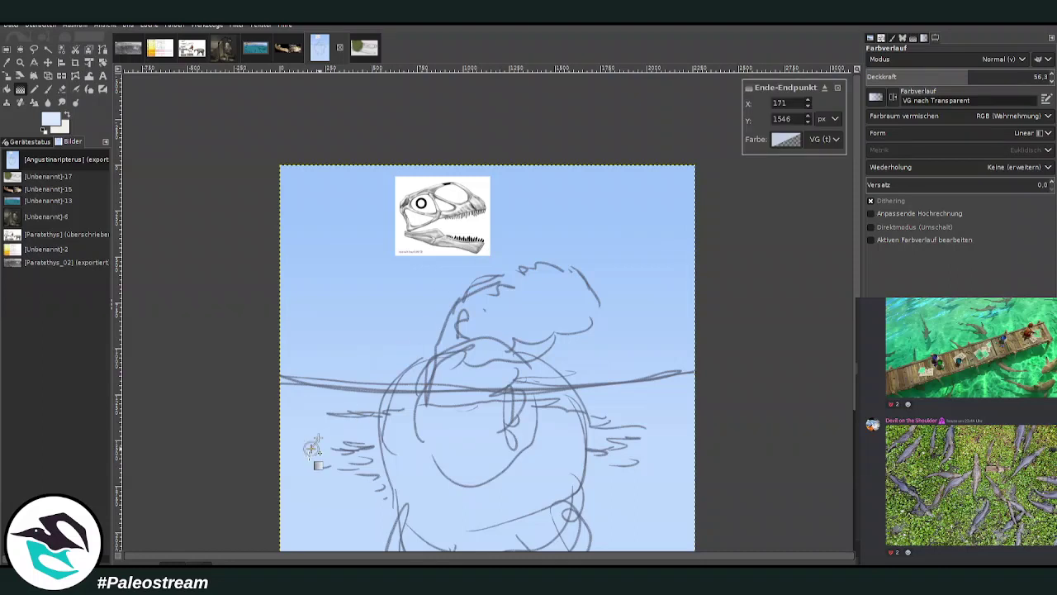
key(Return)
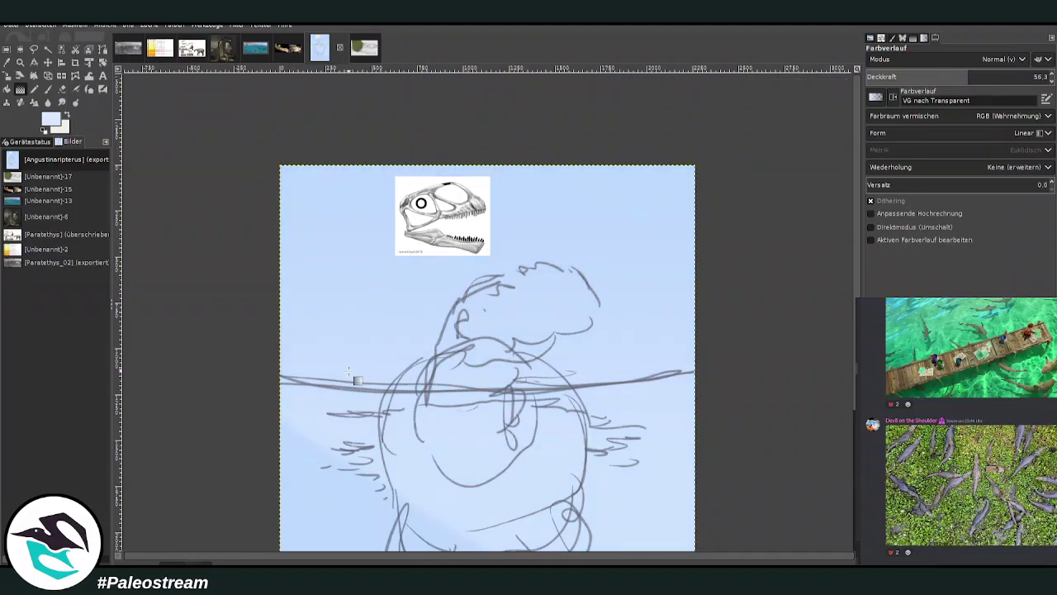
key(ctrl+z)
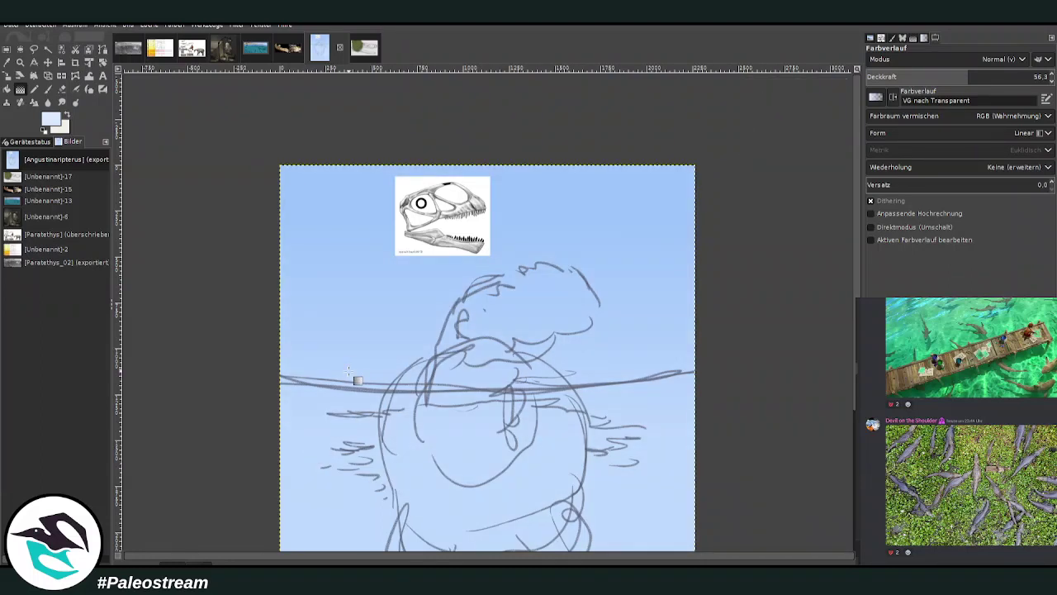
Set the paintbrush to the Chalk 03 brush at size 26 and 86.8 opacity with the dark default colour
key(z)
drag(349, 161, 542, 371)
key(p)
key(d)
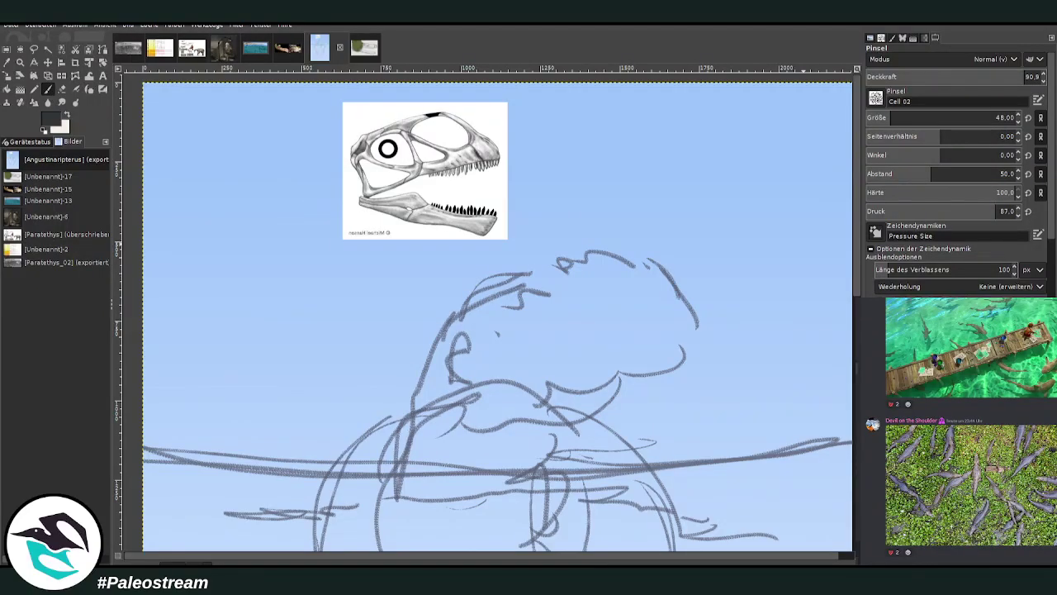
click(884, 118)
click(866, 215)
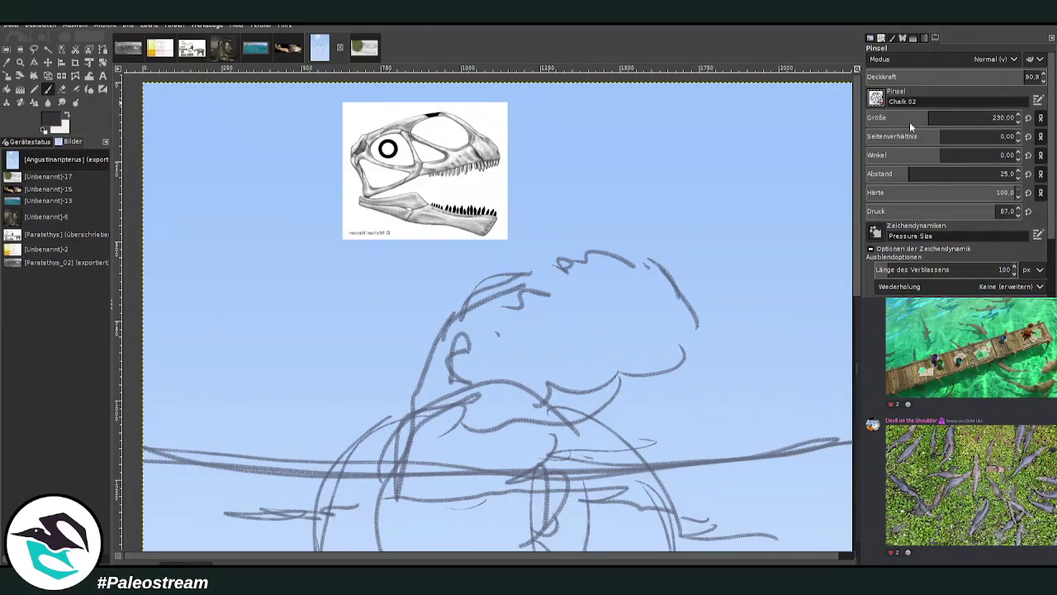
click(891, 218)
click(883, 118)
click(1016, 77)
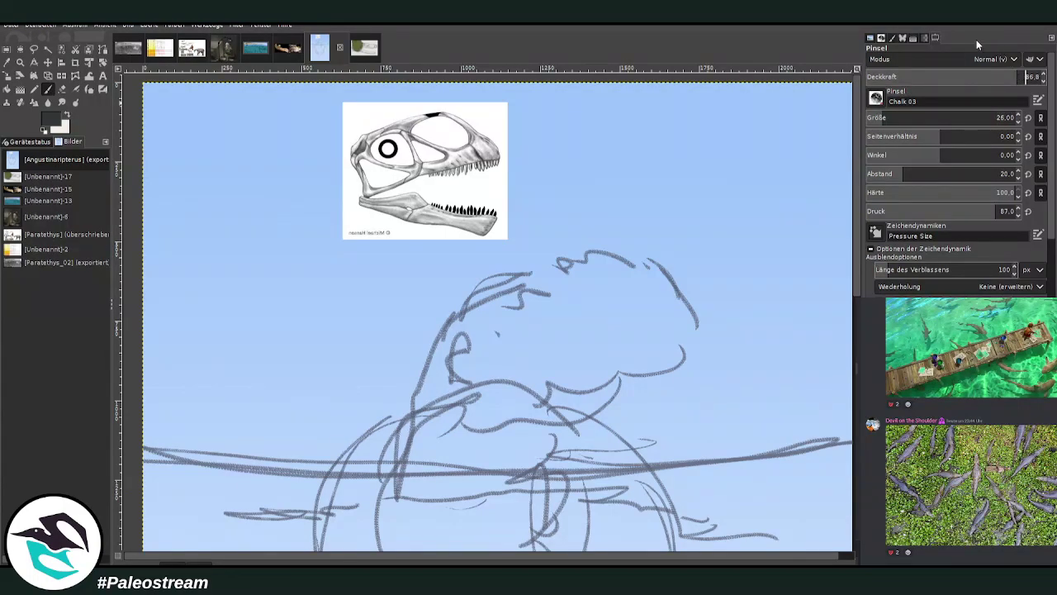
Outline the top of the animal's head and brow with thin dark strokes
mouse_move(568, 255)
mouse_down()
mouse_move(515, 271)
mouse_move(509, 303)
mouse_up()
drag(513, 309, 506, 315)
drag(571, 259, 637, 250)
mouse_move(565, 258)
mouse_down()
mouse_move(603, 246)
mouse_move(667, 280)
mouse_up()
Move the skull reference to the upper-right area of the canvas and return to the paintbrush
key(m)
drag(438, 146, 758, 150)
key(p)
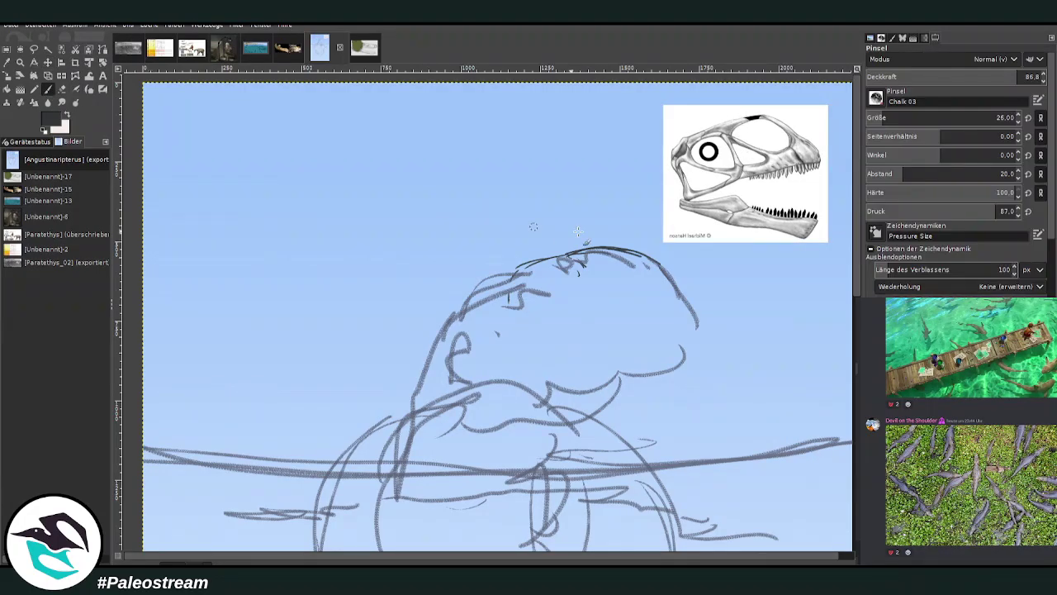
Outline the snout, the mouth line and the back of the animal's head in dark strokes
mouse_move(652, 261)
mouse_down()
mouse_move(703, 336)
mouse_move(680, 341)
mouse_move(697, 341)
mouse_move(522, 337)
mouse_up()
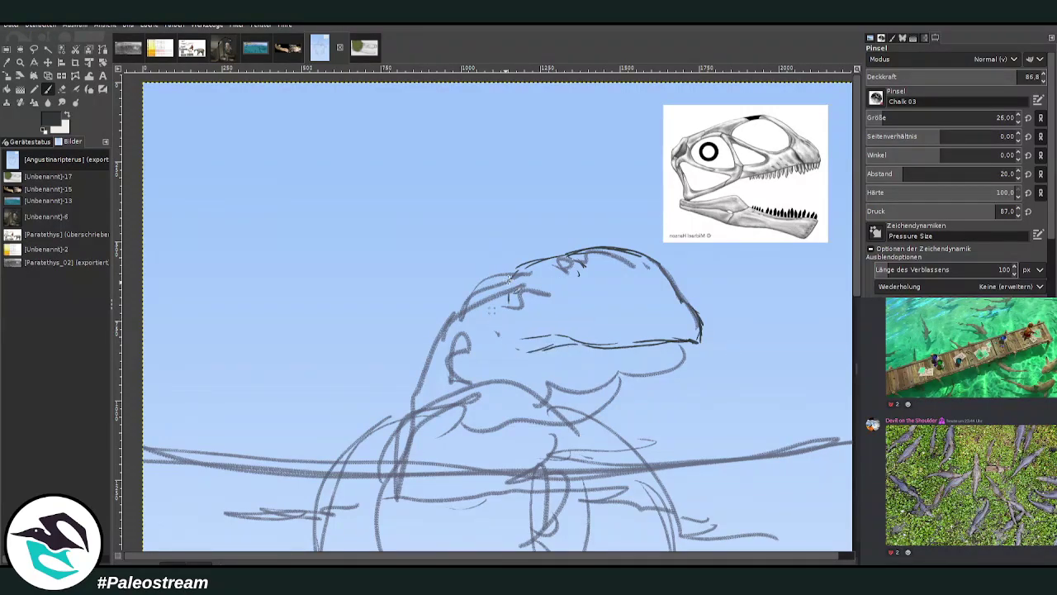
mouse_move(514, 291)
mouse_down()
mouse_move(507, 340)
mouse_move(516, 298)
mouse_up()
drag(519, 262, 464, 298)
Set the brush size to 48 and outline the animal's lower jaw and throat
click(890, 117)
mouse_move(700, 340)
mouse_down()
mouse_move(685, 364)
mouse_move(648, 375)
mouse_up()
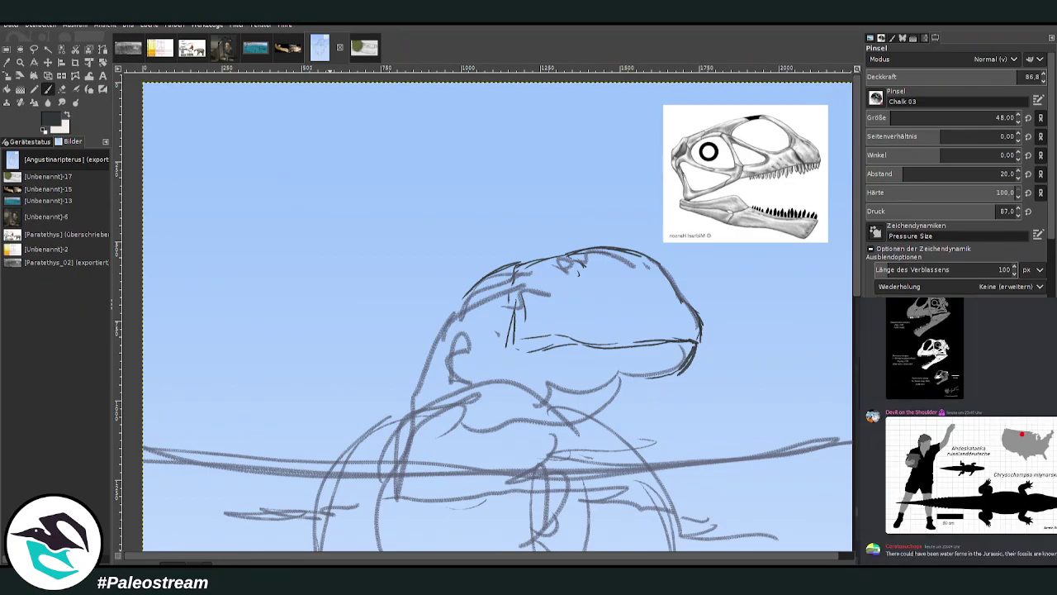
mouse_move(692, 337)
mouse_down()
mouse_move(678, 373)
mouse_move(607, 376)
mouse_up()
mouse_move(691, 357)
mouse_down()
mouse_move(675, 379)
mouse_move(583, 368)
mouse_move(650, 380)
mouse_move(548, 433)
mouse_up()
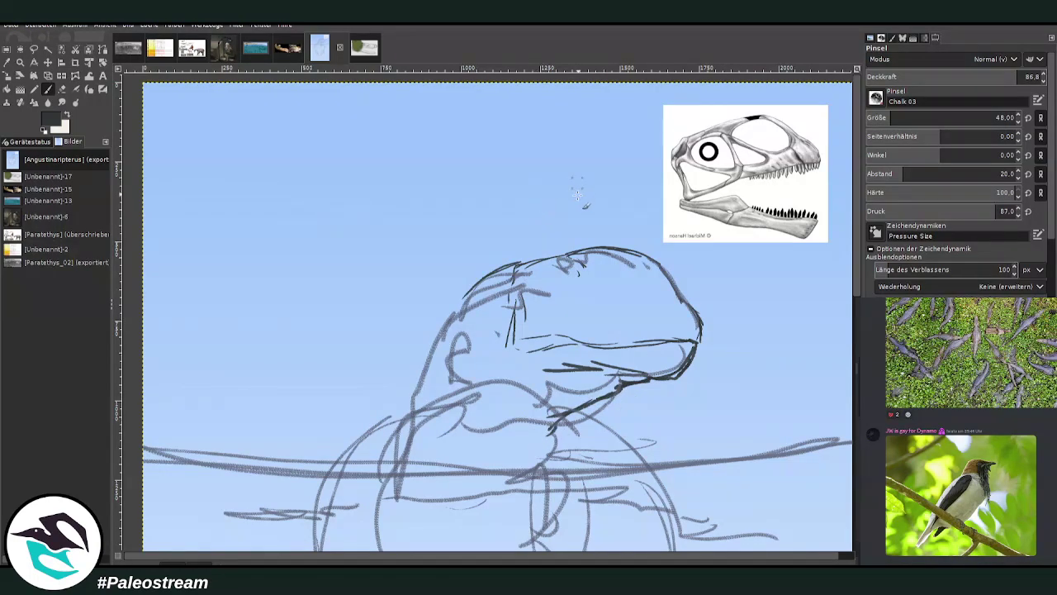
Draw the curved back of the head, the cheek and the neck contours with thicker dark strokes
mouse_move(516, 263)
mouse_down()
mouse_move(468, 306)
mouse_move(463, 362)
mouse_move(498, 417)
mouse_move(464, 360)
mouse_up()
mouse_move(467, 297)
mouse_down()
mouse_move(444, 368)
mouse_move(481, 440)
mouse_move(500, 431)
mouse_up()
drag(510, 269, 506, 297)
mouse_move(450, 318)
mouse_down()
mouse_move(430, 354)
mouse_move(421, 395)
mouse_up()
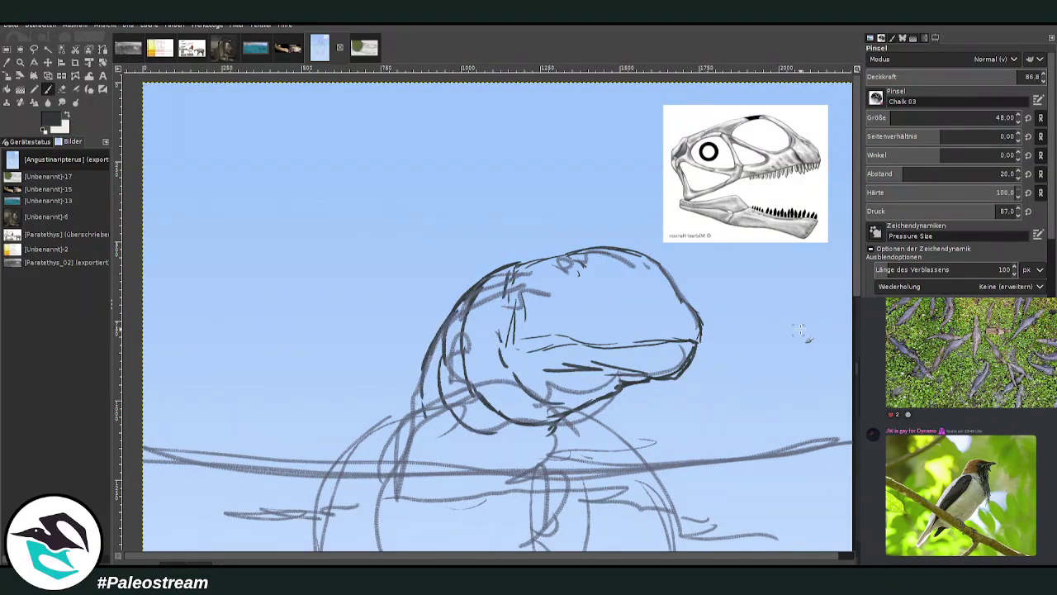
Undo all the dark head and neck outlines together with the skull reference's last move
scroll(834, 293, down, 3)
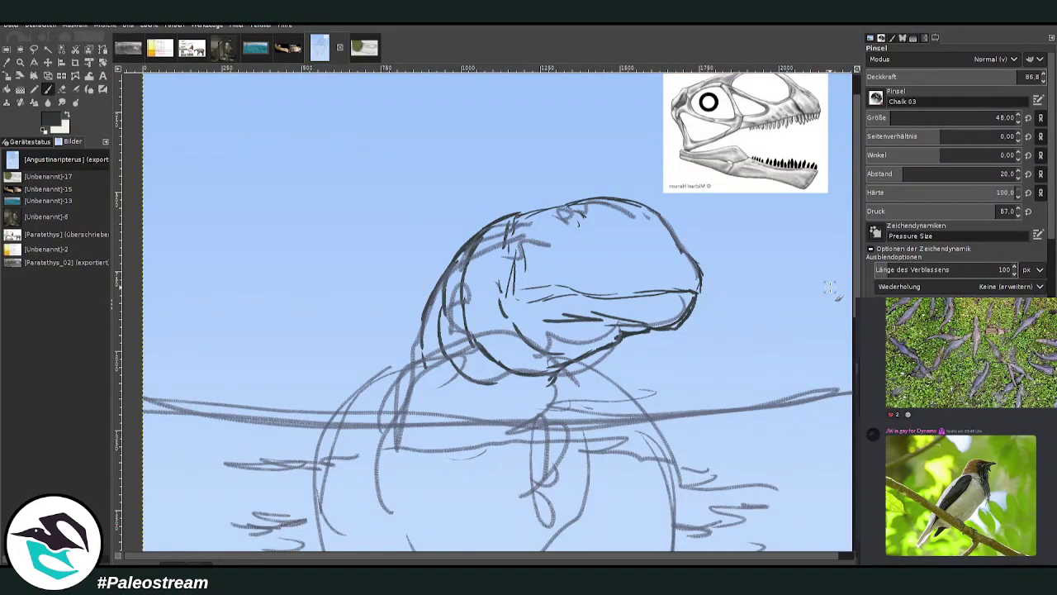
key(ctrl+z)
key(ctrl+z)
key(ctrl+z)
key(ctrl+z)
key(ctrl+z)
key(ctrl+z)
key(ctrl+z)
key(ctrl+z)
key(ctrl+z)
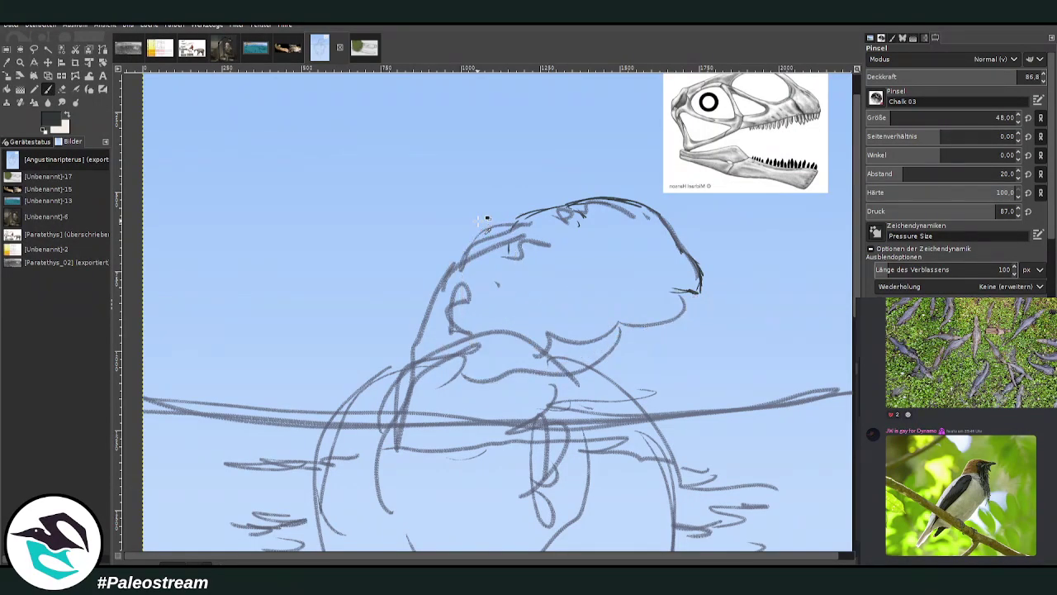
key(ctrl+z)
key(ctrl+z)
key(ctrl+z)
key(ctrl+z)
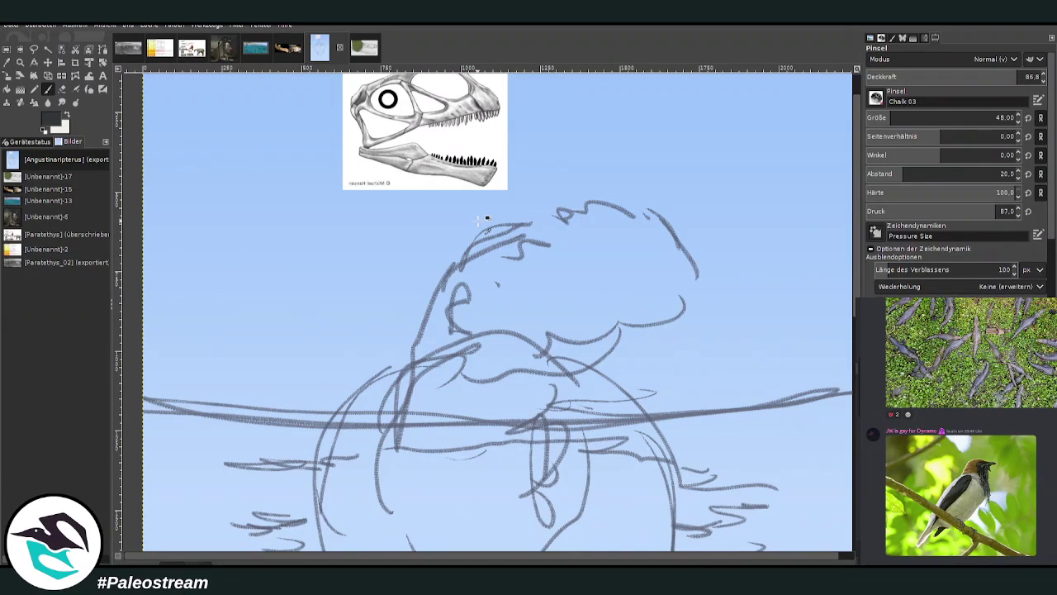
Move the skull reference to the upper-right corner area beside the head and return to the paintbrush
click(49, 61)
drag(437, 123, 771, 130)
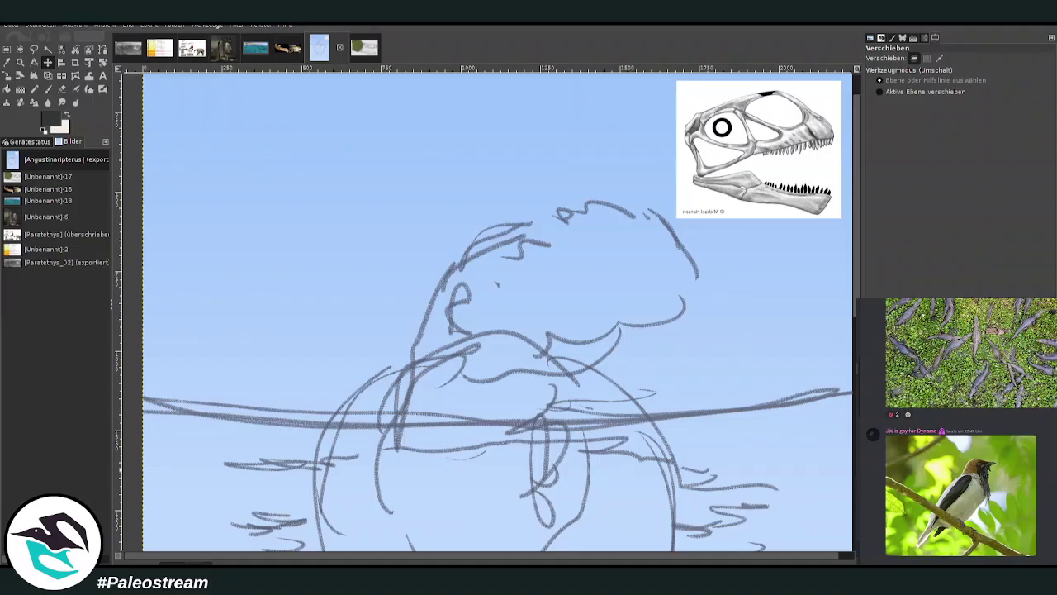
key(p)
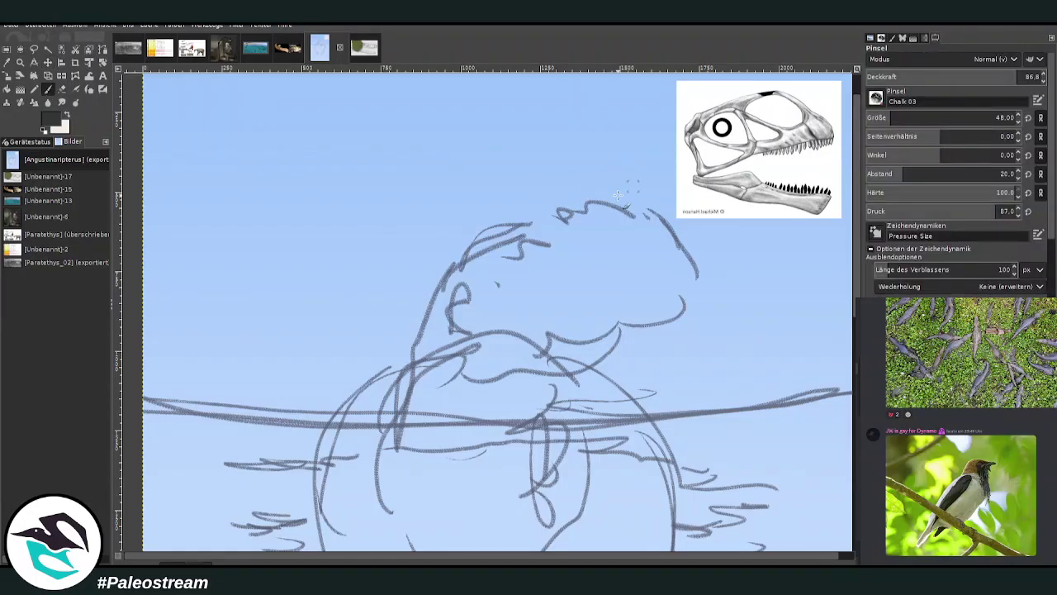
Draw the animal's head in dark strokes, covering the skull roof, the eye, the snout and the upper mouth line
drag(578, 204, 526, 230)
mouse_move(578, 207)
mouse_down()
mouse_move(547, 224)
mouse_move(559, 217)
mouse_move(603, 240)
mouse_move(565, 225)
mouse_move(557, 234)
mouse_move(569, 230)
mouse_move(562, 222)
mouse_move(580, 234)
mouse_move(563, 217)
mouse_move(582, 216)
mouse_move(588, 225)
mouse_move(548, 217)
mouse_move(582, 213)
mouse_move(568, 203)
mouse_move(556, 234)
mouse_move(560, 244)
mouse_move(590, 238)
mouse_move(568, 262)
mouse_up()
drag(556, 267, 549, 284)
mouse_move(568, 204)
mouse_down()
mouse_move(615, 202)
mouse_move(665, 222)
mouse_up()
mouse_move(621, 195)
mouse_down()
mouse_move(655, 207)
mouse_move(689, 257)
mouse_move(659, 209)
mouse_move(702, 279)
mouse_move(692, 245)
mouse_move(700, 285)
mouse_move(603, 279)
mouse_up()
mouse_move(692, 285)
mouse_down()
mouse_move(505, 272)
mouse_move(574, 264)
mouse_move(588, 279)
mouse_move(533, 289)
mouse_up()
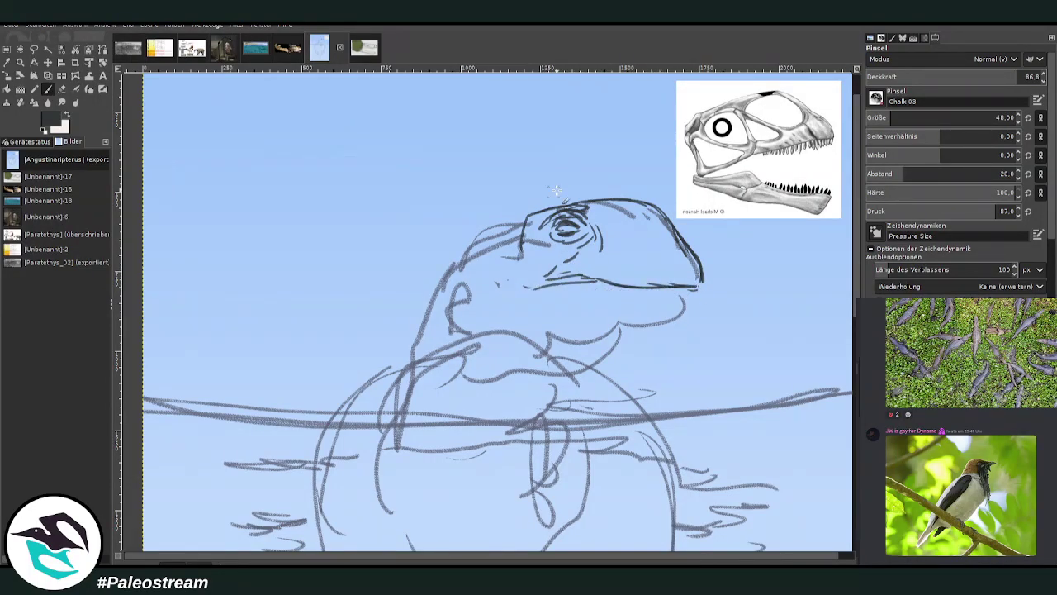
Outline the lower jaw and chin with dark strokes and reinforce the contour behind the eye
drag(573, 204, 527, 216)
mouse_move(700, 288)
mouse_down()
mouse_move(608, 282)
mouse_move(698, 290)
mouse_move(701, 270)
mouse_move(698, 294)
mouse_move(679, 317)
mouse_move(696, 304)
mouse_move(538, 309)
mouse_up()
mouse_move(671, 314)
mouse_down()
mouse_move(601, 318)
mouse_move(656, 319)
mouse_move(598, 330)
mouse_up()
drag(617, 324, 554, 330)
drag(563, 325, 522, 331)
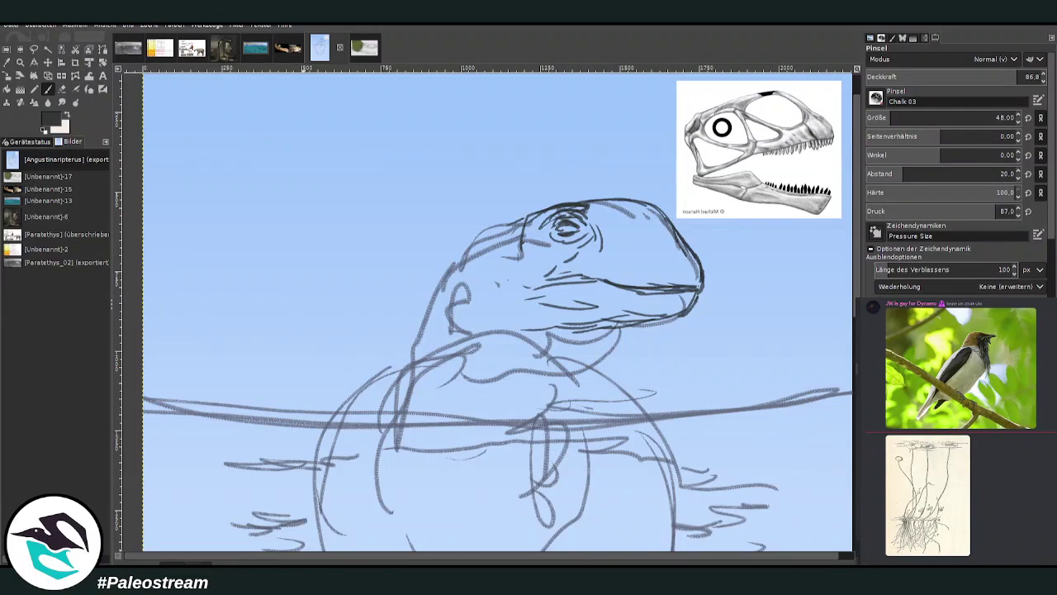
drag(631, 329, 578, 334)
Erase the old sketch line beneath the lower jaw and return to the paintbrush
click(61, 89)
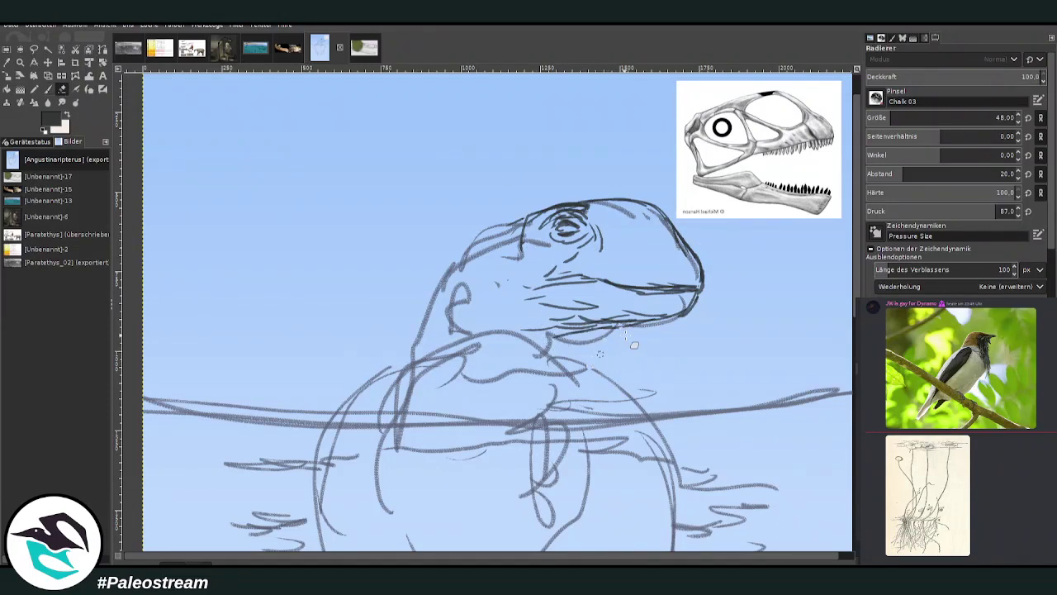
drag(570, 341, 616, 337)
click(47, 89)
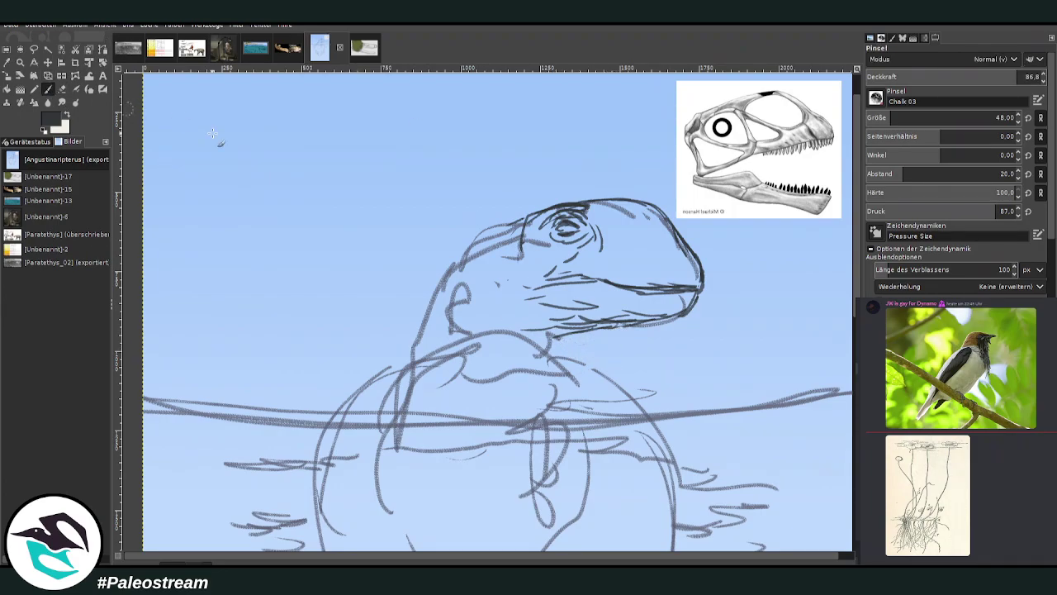
Draw curved, overlapping dark strokes down the back of the head and neck to the shoulder
mouse_move(535, 209)
mouse_down()
mouse_move(500, 233)
mouse_move(489, 281)
mouse_move(505, 289)
mouse_up()
mouse_move(502, 223)
mouse_down()
mouse_move(493, 286)
mouse_move(489, 238)
mouse_move(478, 269)
mouse_up()
drag(479, 248, 465, 302)
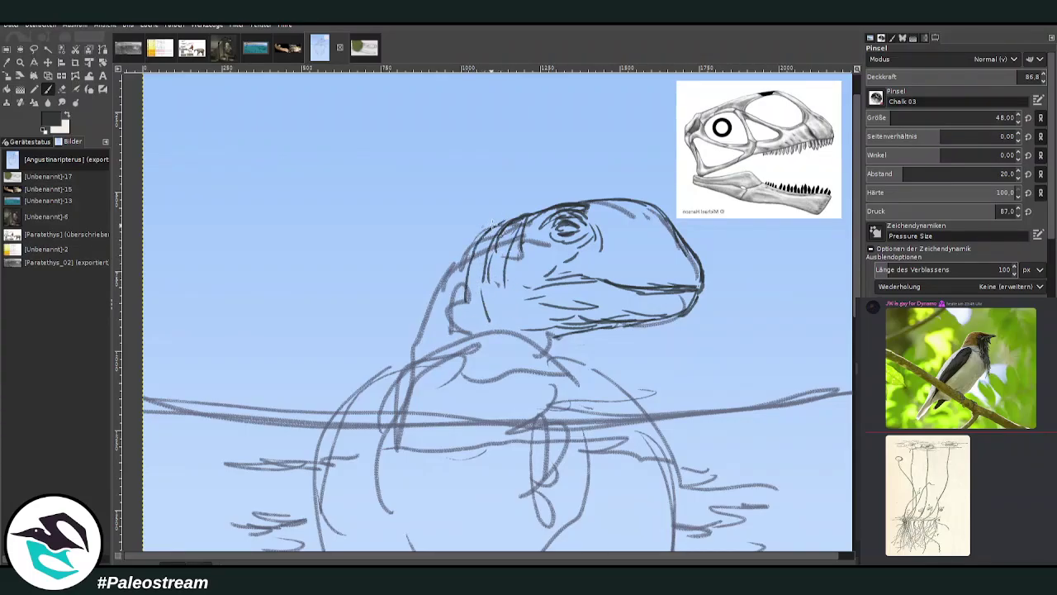
mouse_move(513, 218)
mouse_down()
mouse_move(469, 276)
mouse_move(464, 304)
mouse_move(451, 291)
mouse_move(449, 345)
mouse_up()
mouse_move(478, 236)
mouse_down()
mouse_move(439, 287)
mouse_move(431, 355)
mouse_move(426, 289)
mouse_move(413, 370)
mouse_up()
drag(441, 264, 414, 299)
drag(418, 299, 406, 383)
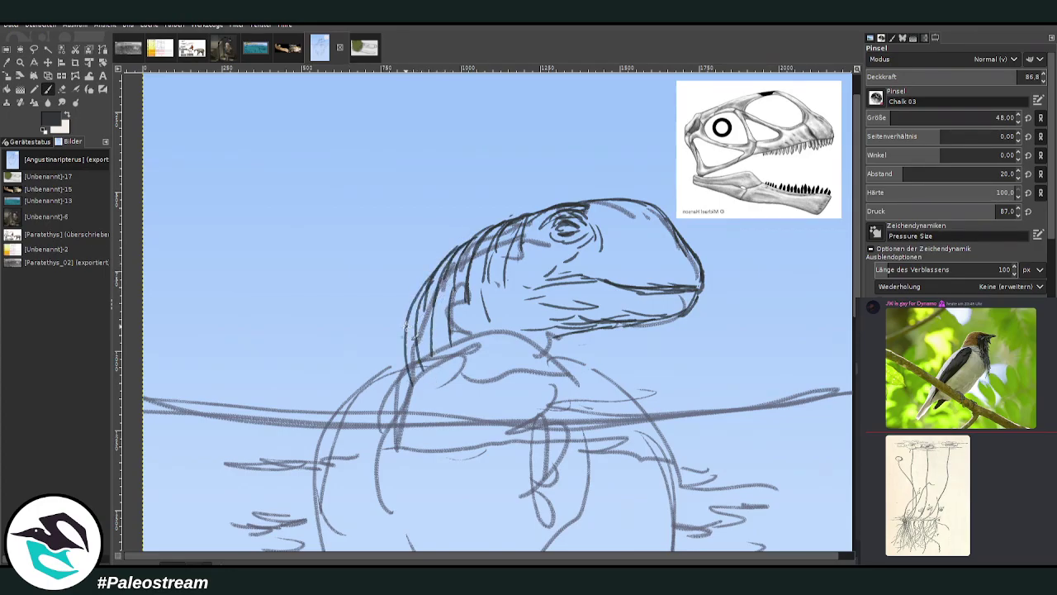
mouse_move(426, 286)
mouse_down()
mouse_move(402, 341)
mouse_move(414, 305)
mouse_move(398, 405)
mouse_up()
Add hanging strokes below the throat and trace both shoulder contours down toward the water
mouse_move(556, 335)
mouse_down()
mouse_move(542, 356)
mouse_move(558, 376)
mouse_move(552, 407)
mouse_move(564, 420)
mouse_up()
mouse_move(573, 356)
mouse_down()
mouse_move(570, 422)
mouse_move(592, 410)
mouse_up()
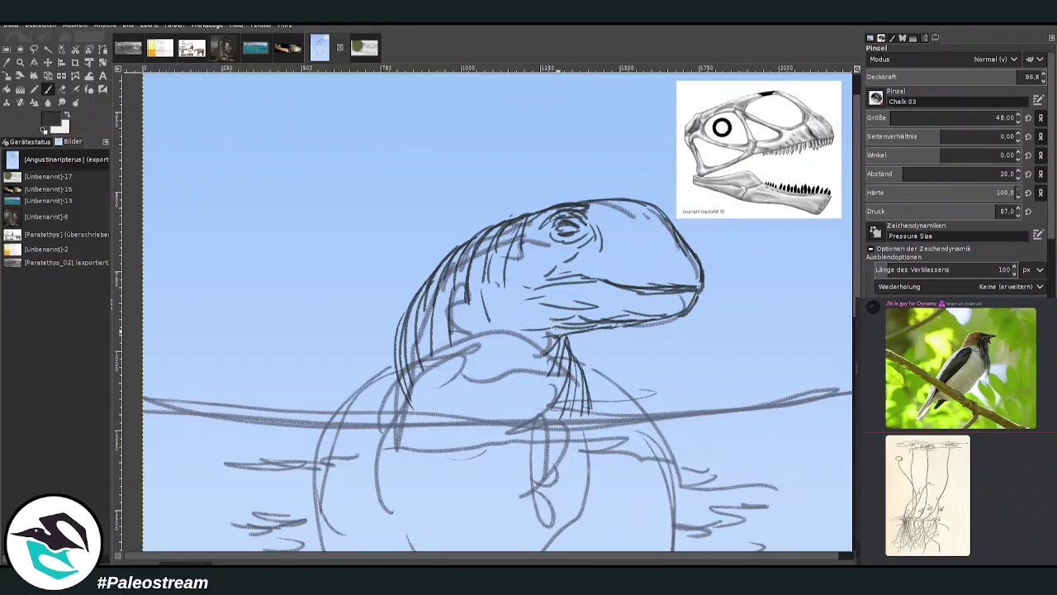
drag(401, 338, 377, 415)
drag(385, 372, 347, 398)
mouse_move(588, 370)
mouse_down()
mouse_move(618, 388)
mouse_move(681, 469)
mouse_move(682, 520)
mouse_up()
drag(634, 408, 570, 361)
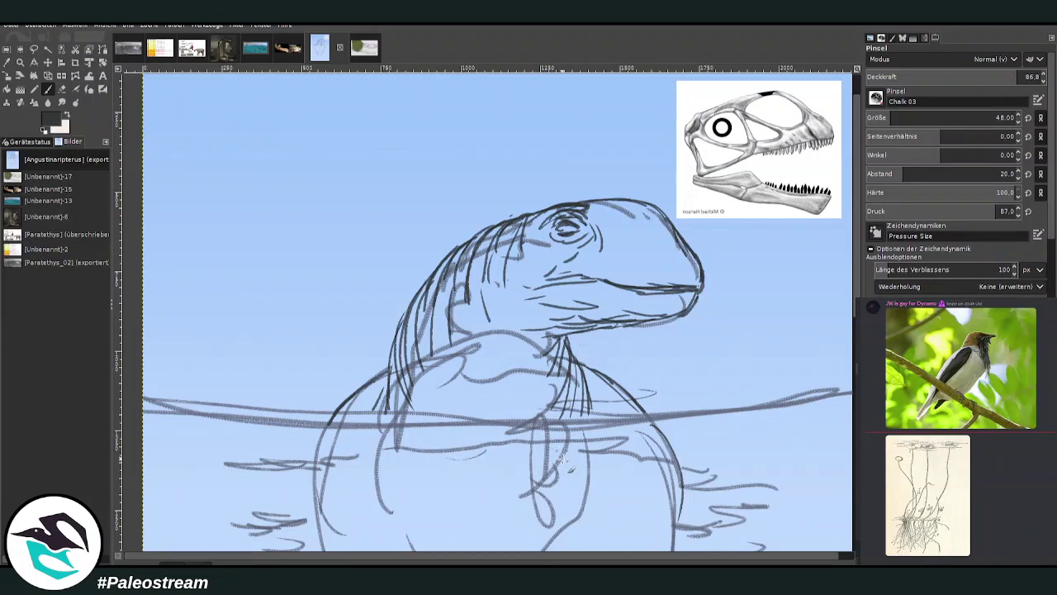
Redraw the waterline across the whole canvas and darken the wavy underwater surface edge across the body
drag(829, 488, 852, 495)
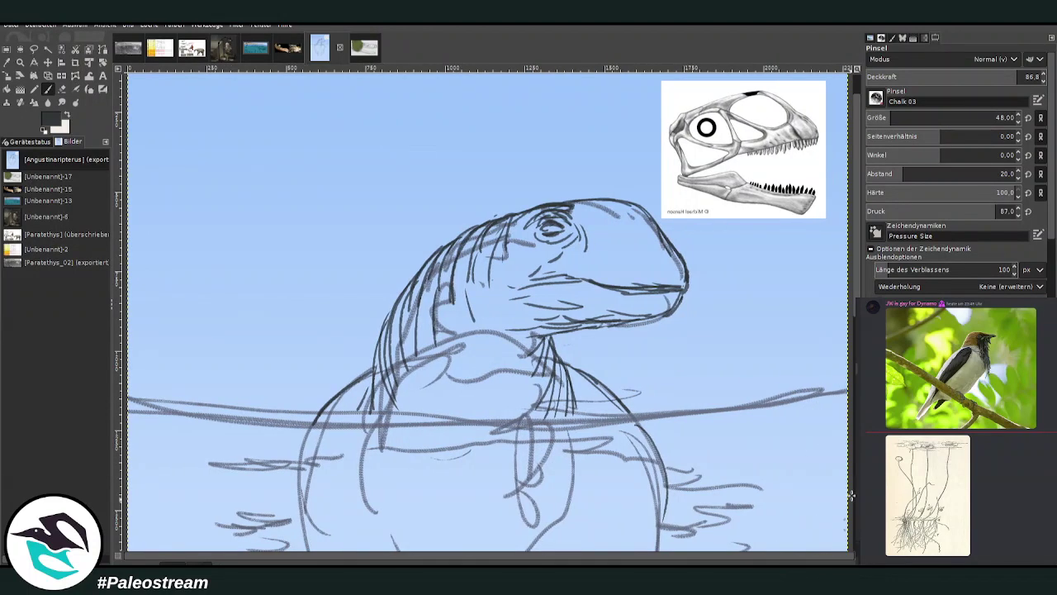
mouse_move(843, 388)
mouse_down()
mouse_move(626, 417)
mouse_move(340, 412)
mouse_move(123, 385)
mouse_up()
mouse_move(454, 446)
mouse_down()
mouse_move(508, 441)
mouse_move(405, 444)
mouse_up()
mouse_move(520, 444)
mouse_down()
mouse_move(628, 449)
mouse_move(686, 483)
mouse_up()
drag(623, 452, 656, 471)
Darken the ripples at the animal's left side, the adjacent flank and the rounded chest curve below the water
scroll(836, 378, down, 5)
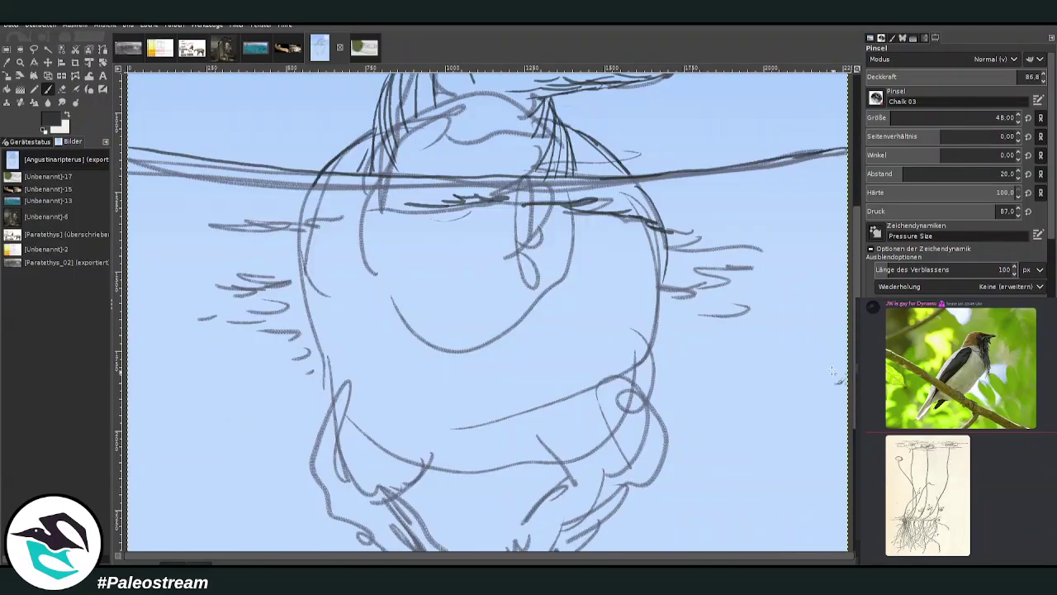
mouse_move(390, 213)
mouse_down()
mouse_move(273, 239)
mouse_move(300, 247)
mouse_move(287, 233)
mouse_move(254, 232)
mouse_up()
drag(340, 213, 212, 226)
drag(212, 226, 284, 233)
mouse_move(255, 244)
mouse_down()
mouse_move(286, 249)
mouse_move(308, 270)
mouse_up()
mouse_move(297, 233)
mouse_down()
mouse_move(301, 280)
mouse_move(331, 378)
mouse_up()
mouse_move(369, 269)
mouse_down()
mouse_move(417, 330)
mouse_move(505, 339)
mouse_move(570, 249)
mouse_up()
Erase the old sketch lines in the gap between the waterline and the underwater surface edge
click(65, 89)
mouse_move(566, 201)
mouse_down()
mouse_move(529, 185)
mouse_move(315, 188)
mouse_up()
mouse_move(412, 186)
mouse_down()
mouse_move(144, 164)
mouse_move(331, 188)
mouse_up()
drag(331, 189, 83, 166)
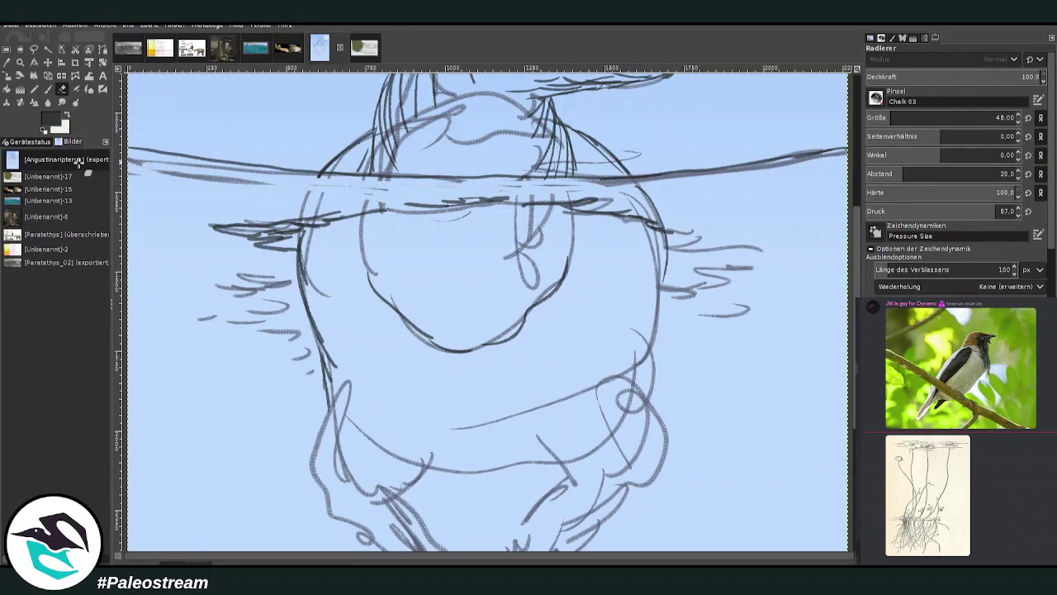
drag(542, 198, 667, 183)
drag(251, 182, 372, 183)
mouse_move(670, 195)
mouse_down()
mouse_move(651, 204)
mouse_move(403, 195)
mouse_move(333, 213)
mouse_up()
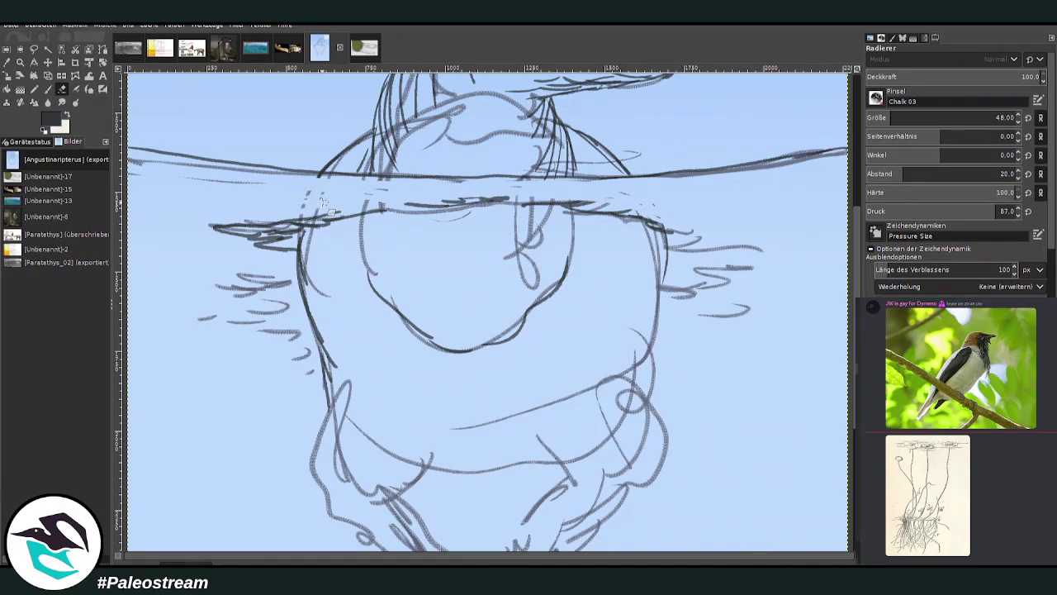
drag(402, 204, 270, 205)
Return to the paintbrush and draw curved fold lines on the body below the rounded chest contour
key(p)
drag(376, 307, 388, 337)
drag(378, 351, 494, 399)
drag(491, 380, 573, 328)
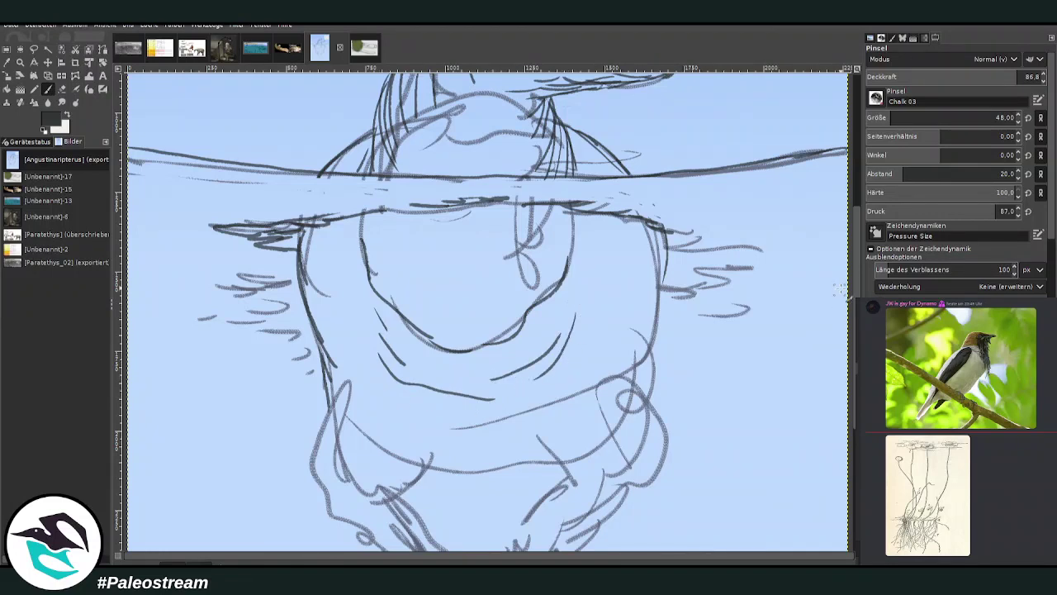
scroll(373, 223, up, 5)
drag(365, 373, 380, 305)
Draw the belly edge and the right leg with its clawed foot in dark strokes
scroll(362, 293, down, 3)
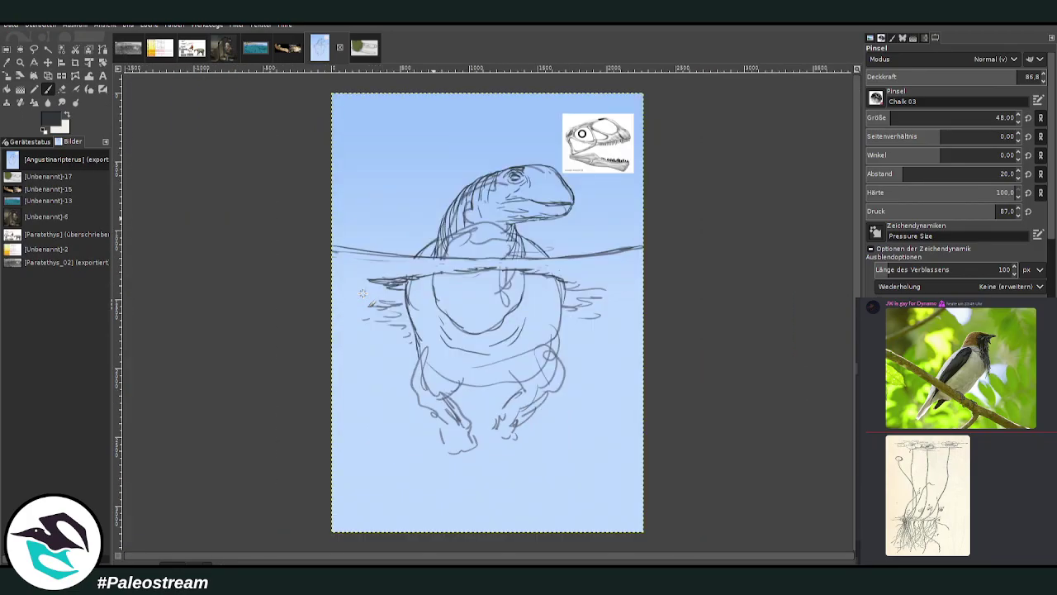
key(z)
drag(366, 222, 568, 431)
click(49, 89)
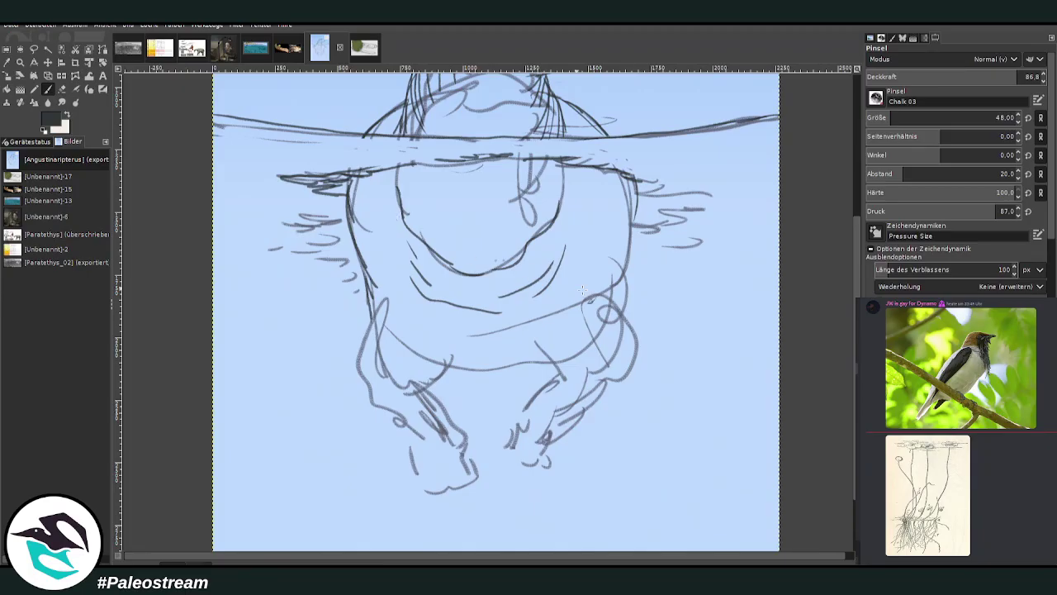
drag(585, 364, 518, 339)
mouse_move(605, 312)
mouse_down()
mouse_move(608, 180)
mouse_move(611, 285)
mouse_move(635, 336)
mouse_move(588, 378)
mouse_up()
mouse_move(539, 350)
mouse_down()
mouse_move(569, 380)
mouse_move(527, 407)
mouse_up()
drag(628, 373, 556, 433)
mouse_move(564, 379)
mouse_down()
mouse_move(506, 446)
mouse_move(524, 448)
mouse_up()
mouse_move(533, 433)
mouse_down()
mouse_move(550, 431)
mouse_move(545, 420)
mouse_up()
mouse_move(541, 415)
mouse_down()
mouse_move(526, 419)
mouse_move(573, 404)
mouse_move(570, 377)
mouse_up()
mouse_move(570, 377)
mouse_down()
mouse_move(542, 356)
mouse_move(488, 344)
mouse_move(455, 300)
mouse_up()
mouse_move(529, 355)
mouse_down()
mouse_move(442, 368)
mouse_move(423, 417)
mouse_up()
Outline the left leg with its lower limb and large clawed foot in dark strokes
mouse_move(373, 326)
mouse_down()
mouse_move(361, 412)
mouse_move(421, 436)
mouse_up()
drag(426, 398, 464, 459)
drag(360, 422, 417, 474)
mouse_move(426, 397)
mouse_down()
mouse_move(473, 467)
mouse_move(481, 502)
mouse_move(459, 529)
mouse_move(411, 483)
mouse_move(413, 512)
mouse_up()
mouse_move(468, 458)
mouse_down()
mouse_move(504, 518)
mouse_move(425, 528)
mouse_up()
mouse_move(417, 527)
mouse_down()
mouse_move(414, 479)
mouse_move(423, 488)
mouse_up()
mouse_move(454, 462)
mouse_down()
mouse_move(437, 486)
mouse_move(458, 491)
mouse_up()
drag(383, 429, 412, 446)
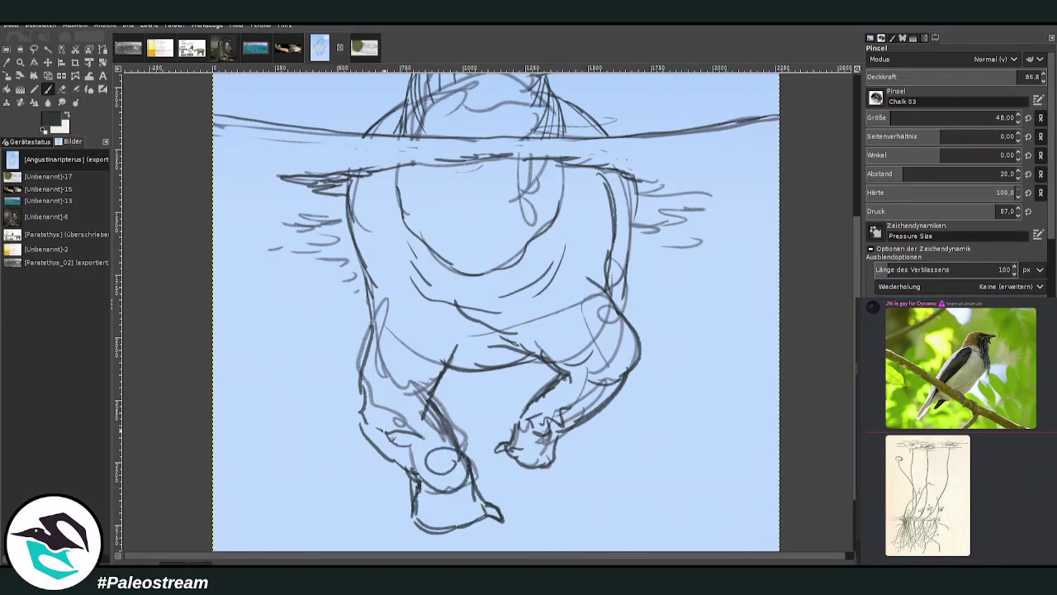
Build up the upper left leg with muscle contours and reinforce the lower edges of both flanks
drag(435, 396, 427, 314)
mouse_move(386, 298)
mouse_down()
mouse_move(453, 351)
mouse_move(498, 343)
mouse_move(458, 305)
mouse_up()
drag(627, 305, 629, 180)
mouse_move(379, 276)
mouse_down()
mouse_move(360, 377)
mouse_move(365, 424)
mouse_up()
drag(363, 369, 373, 273)
drag(438, 334, 428, 388)
mouse_move(393, 318)
mouse_down()
mouse_move(395, 401)
mouse_move(418, 422)
mouse_move(446, 369)
mouse_up()
drag(385, 284, 423, 314)
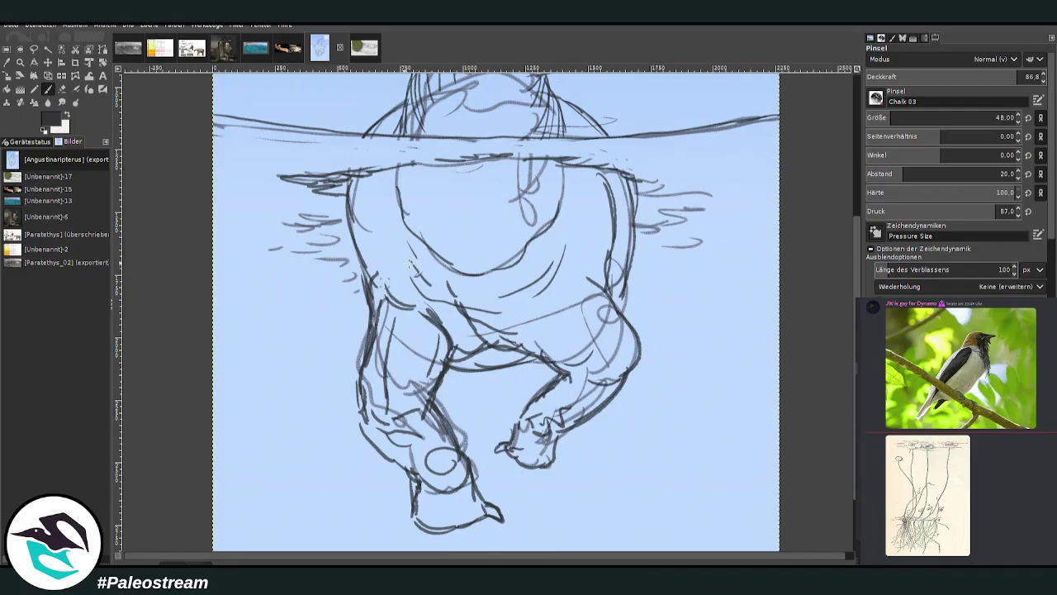
Add muscle lines to the upper right leg and thicken the flank contours with short dark strokes
drag(537, 308, 600, 356)
mouse_move(613, 314)
mouse_down()
mouse_move(576, 372)
mouse_move(601, 195)
mouse_move(631, 307)
mouse_up()
drag(623, 289, 612, 302)
drag(630, 224, 638, 310)
drag(629, 286, 621, 324)
mouse_move(376, 332)
mouse_down()
mouse_move(357, 294)
mouse_move(350, 211)
mouse_up()
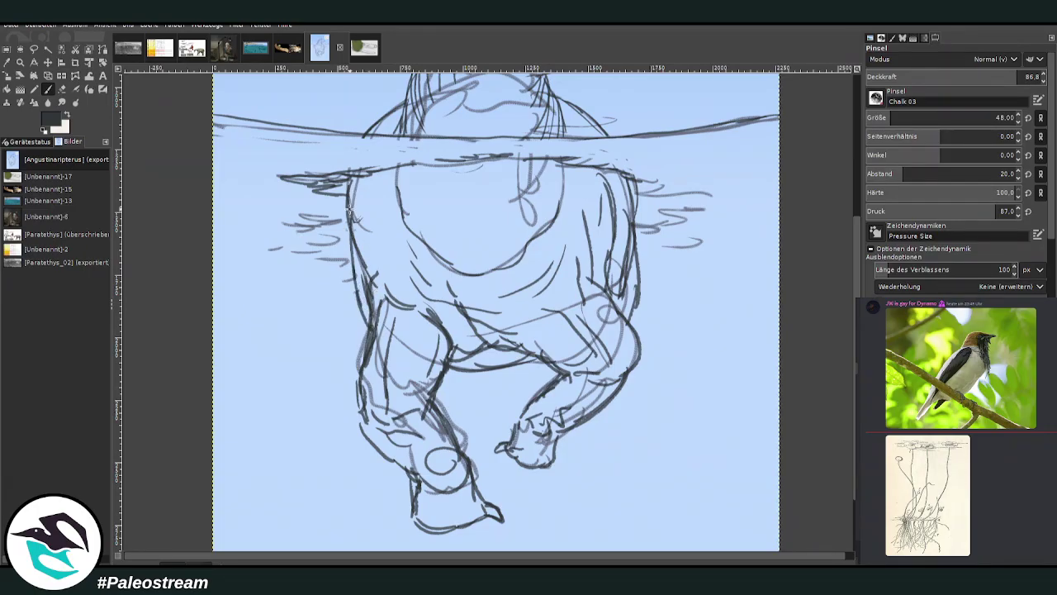
Darken the zigzag water ripples on both sides of the animal's body
scroll(496, 314, up, 4)
mouse_move(641, 336)
mouse_down()
mouse_move(690, 341)
mouse_move(642, 354)
mouse_move(654, 372)
mouse_move(635, 377)
mouse_up()
mouse_move(311, 363)
mouse_down()
mouse_move(347, 395)
mouse_move(289, 388)
mouse_move(337, 368)
mouse_move(311, 341)
mouse_up()
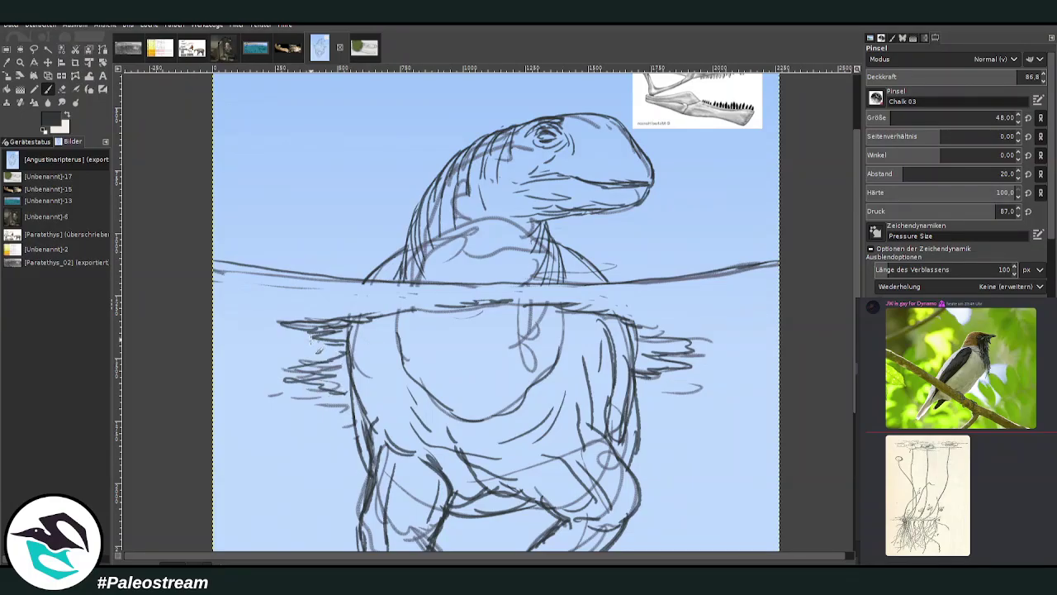
Switch to the eraser and remove the old sketch lines across the lower neck above the waterline
scroll(258, 339, down, 2)
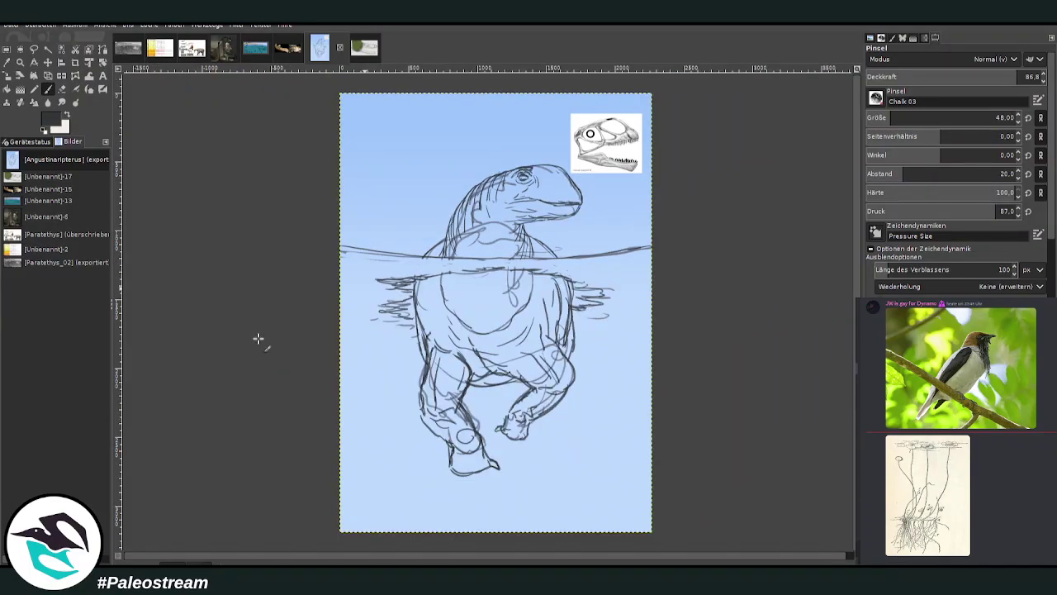
key(z)
drag(354, 195, 636, 539)
key(shift+e)
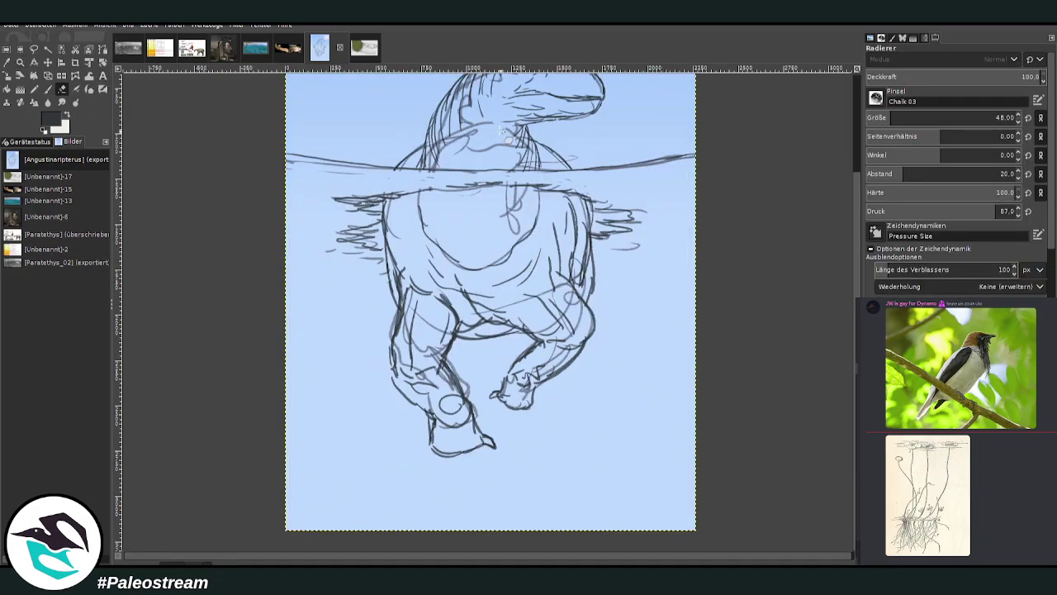
mouse_move(502, 124)
mouse_down()
mouse_move(473, 133)
mouse_move(460, 157)
mouse_up()
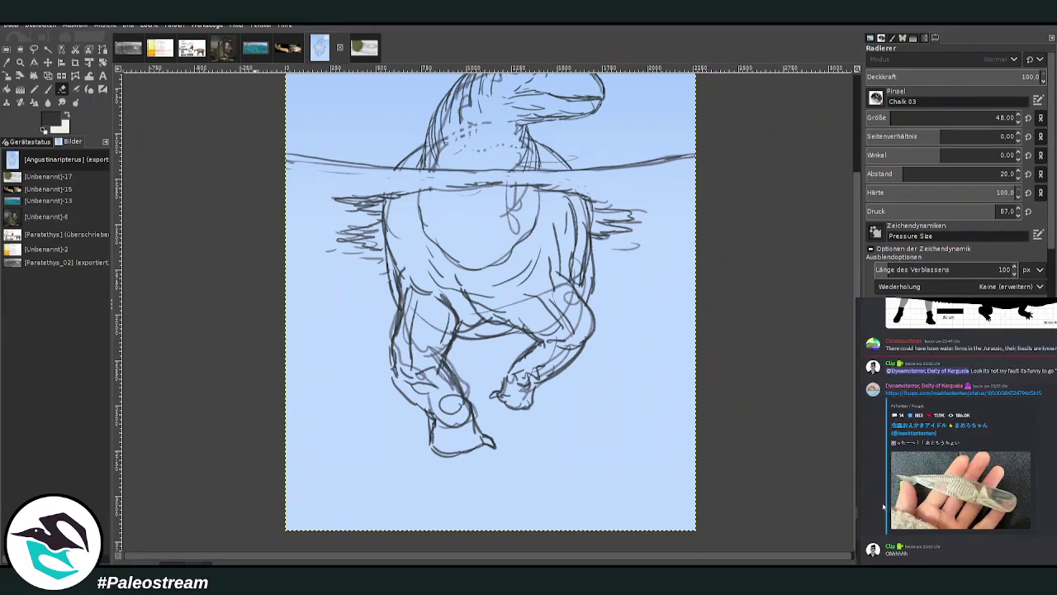
View the chat photo of the transparent fish held in a hand at full size, and close it
click(922, 493)
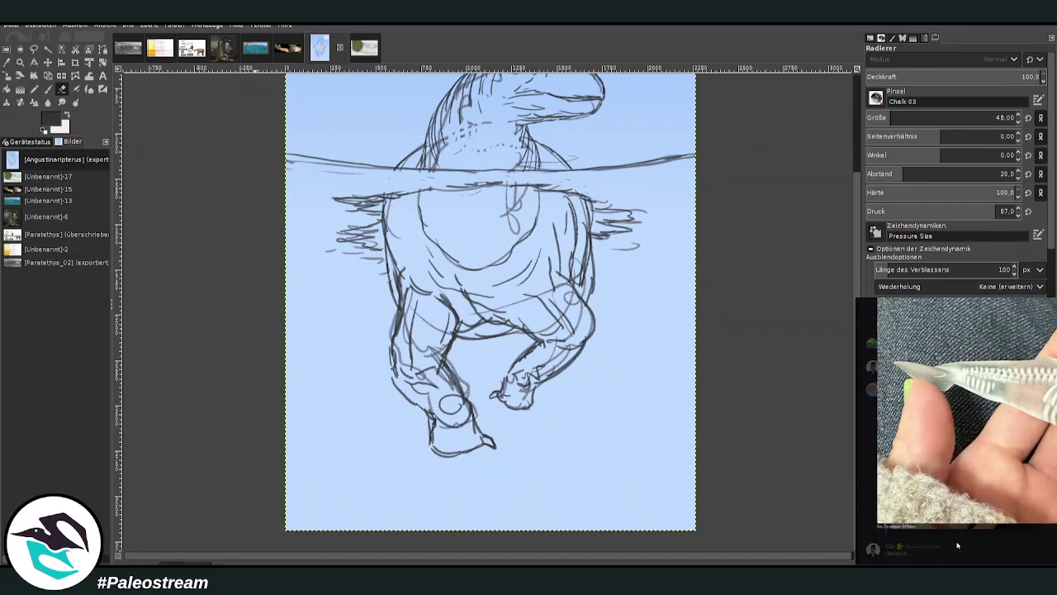
click(920, 442)
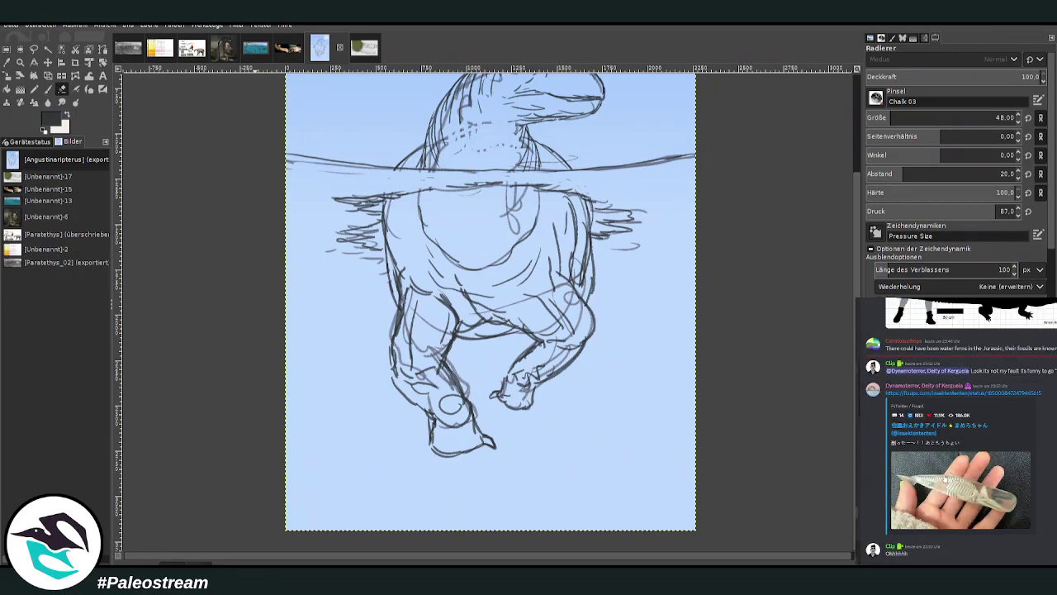
Select everything below the waterline with Free Select in add mode and a feather radius of 0.0
click(34, 49)
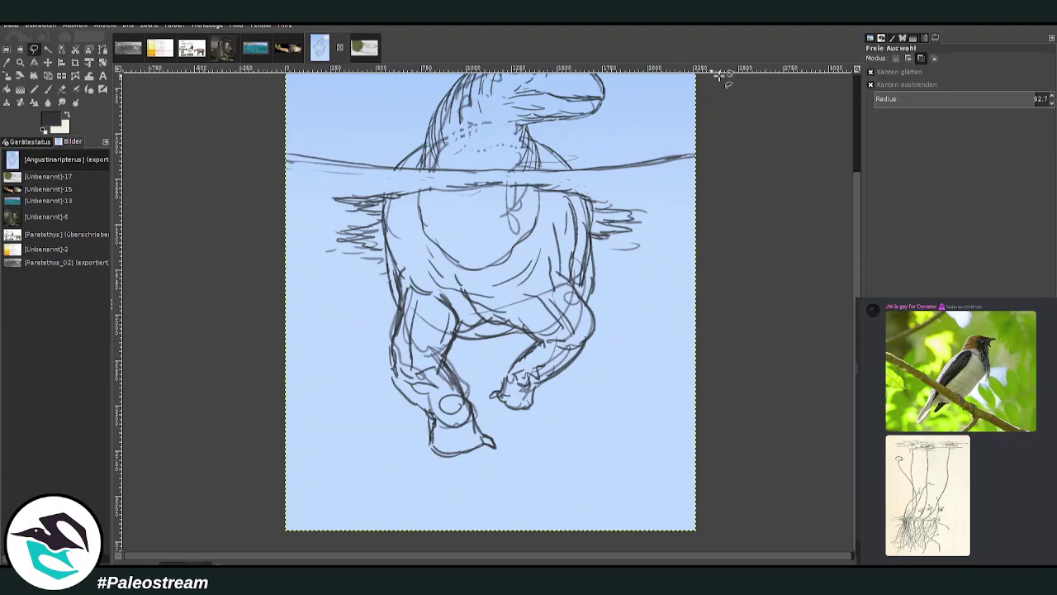
click(909, 60)
drag(887, 99, 864, 89)
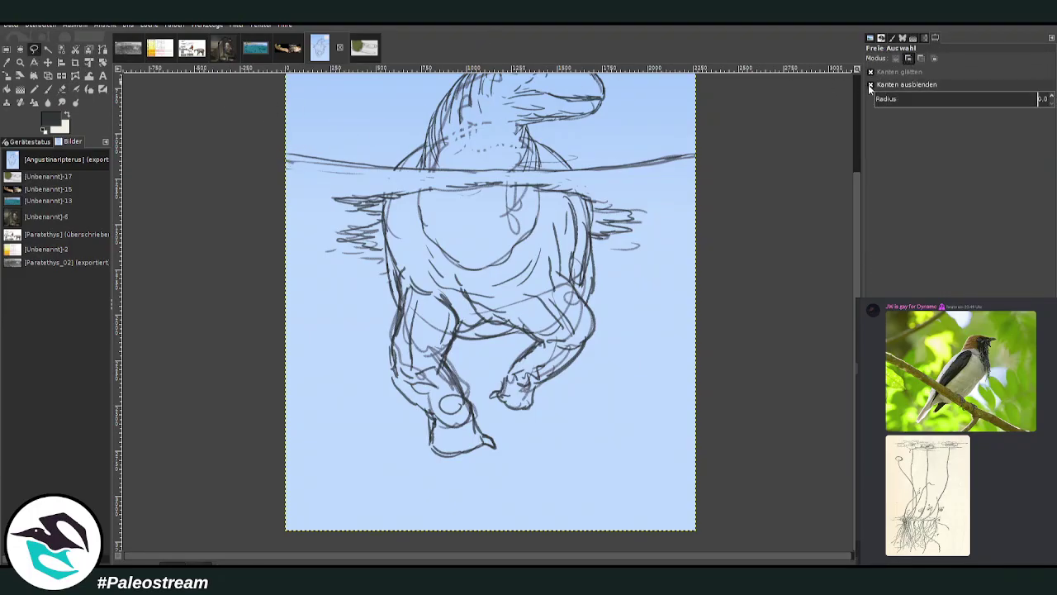
click(697, 154)
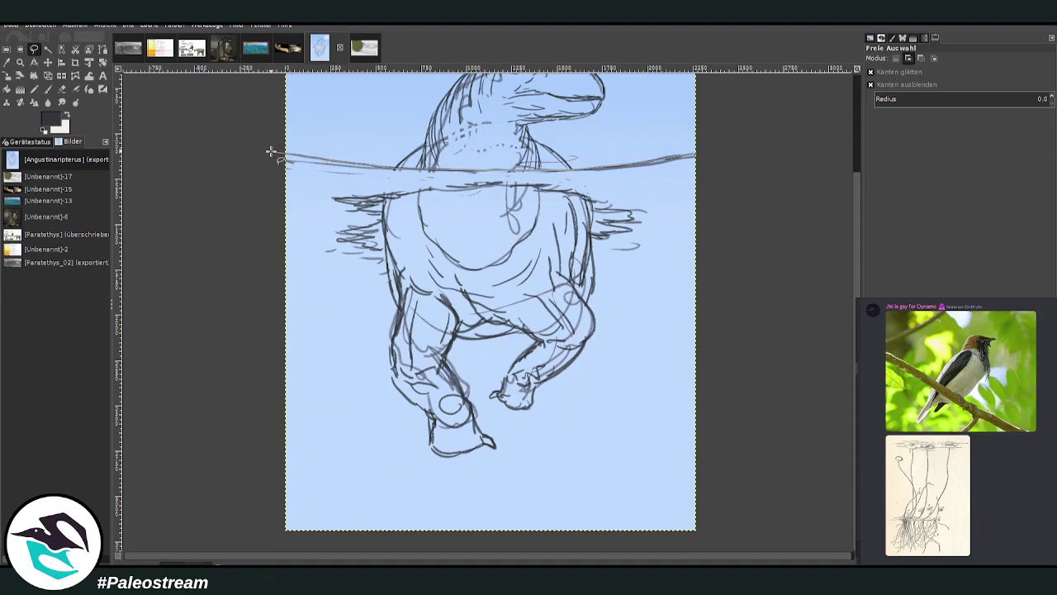
mouse_move(251, 171)
mouse_down()
mouse_move(230, 449)
mouse_move(297, 538)
mouse_up()
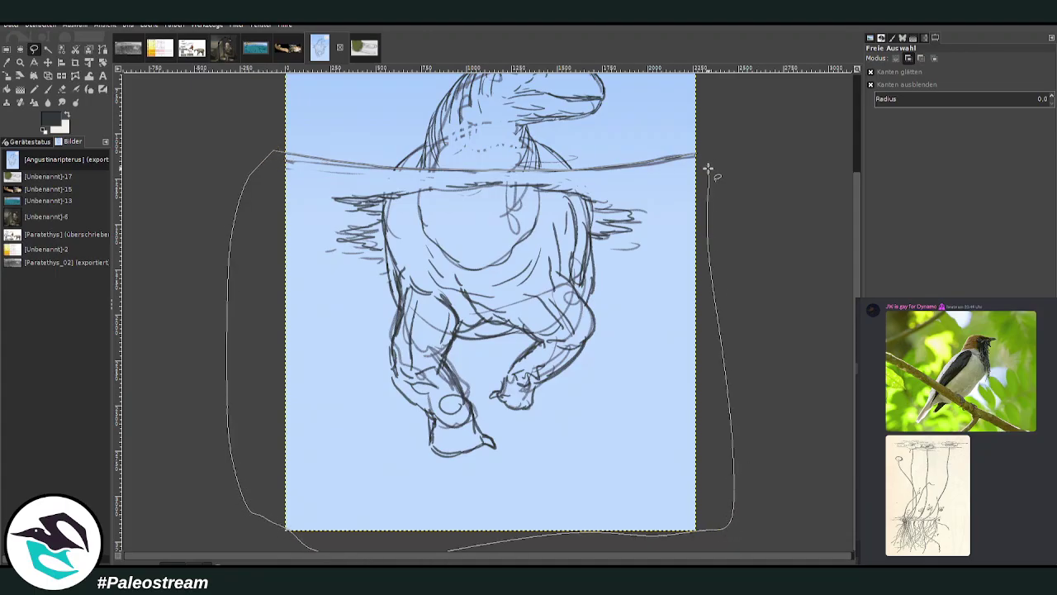
key(Return)
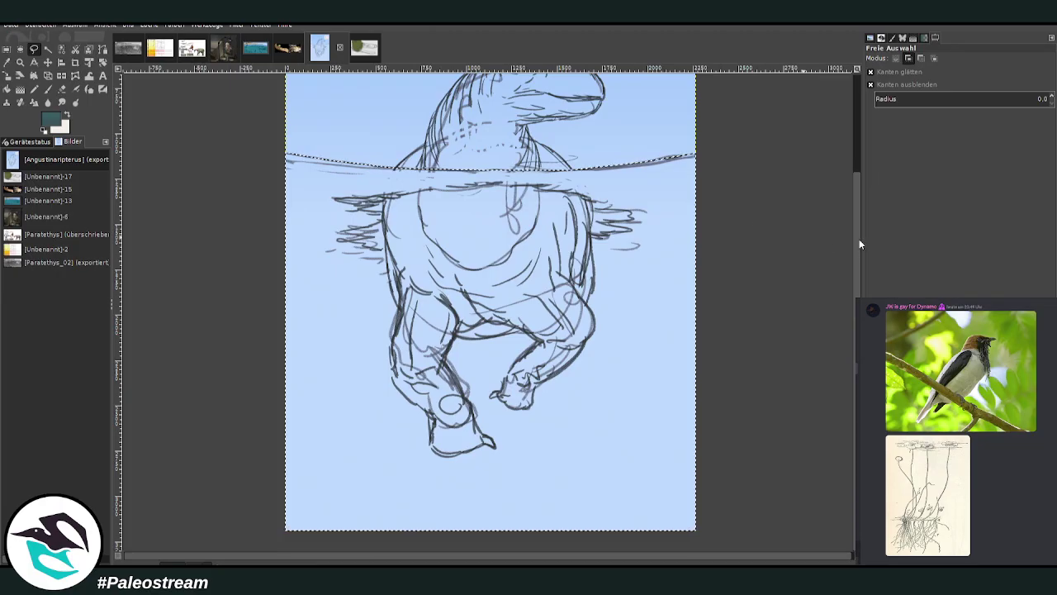
Fill the selected underwater area with dark teal
click(7, 88)
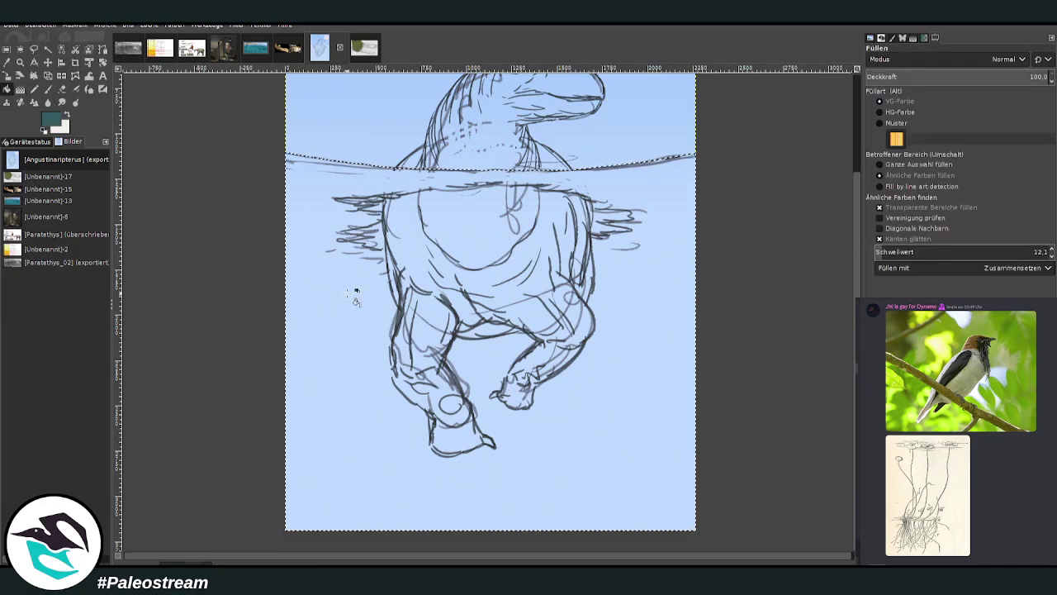
click(345, 299)
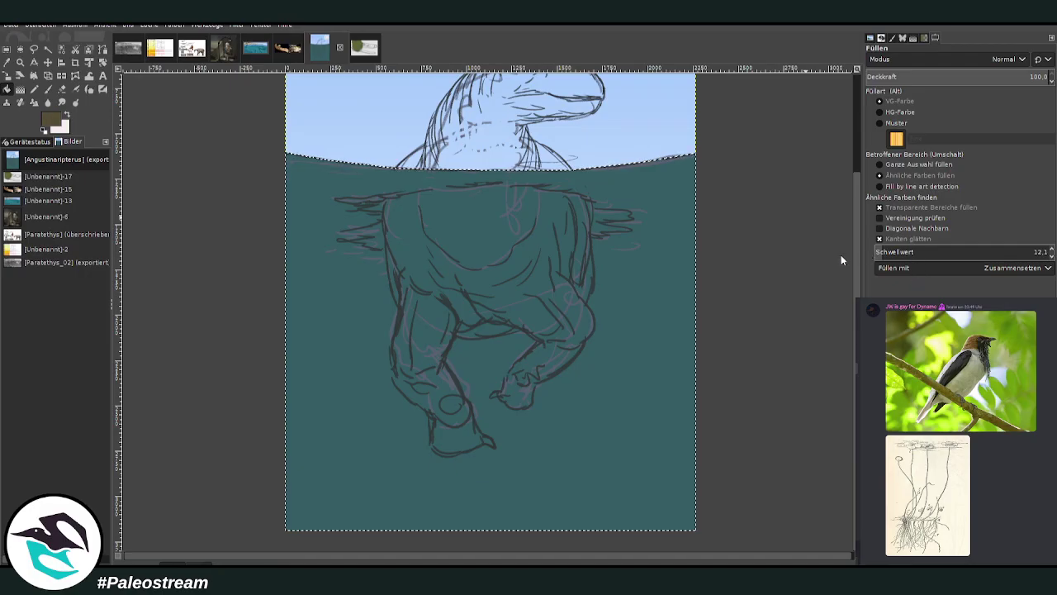
Apply a dark brown foreground-to-transparent linear gradient at 68.1 opacity, fading upward from the feet past the waterline
click(19, 88)
click(988, 76)
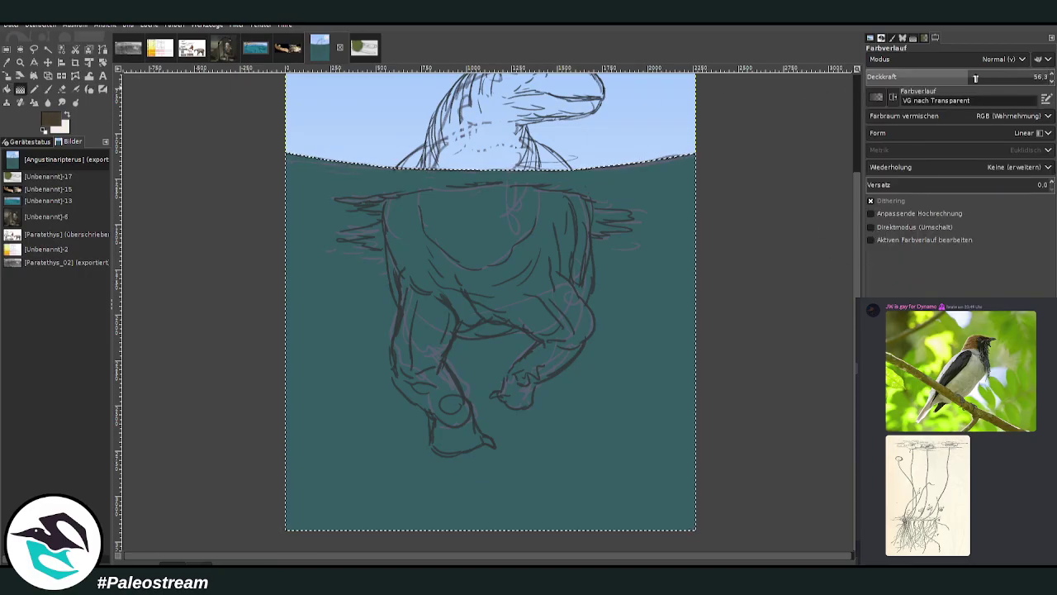
drag(485, 383, 477, 88)
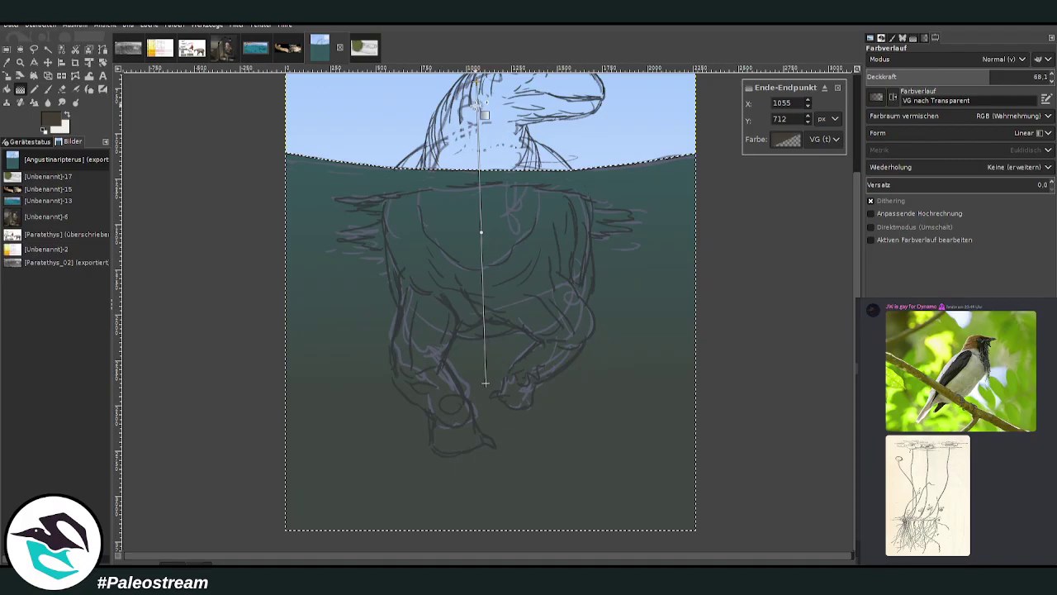
key(Return)
Set the gradient opacity to 33.4 and apply another dark brown gradient downward from above the waterline to the legs
click(927, 76)
drag(485, 99, 479, 358)
key(Return)
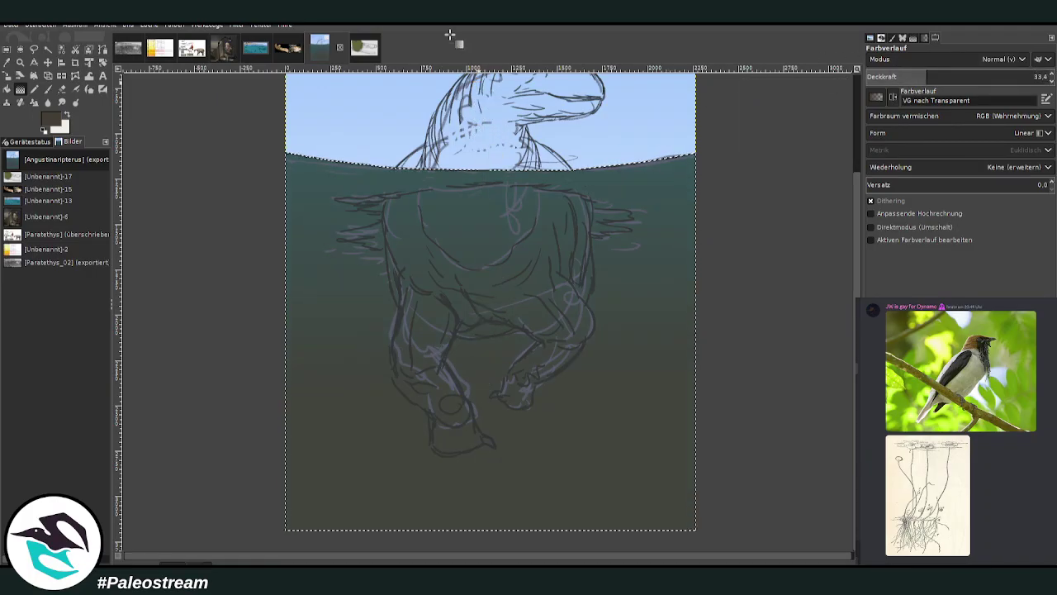
Apply two olive foreground-to-transparent linear gradients at 33.4 opacity to the underwater area, fading downward from above the waterline
click(839, 254)
drag(460, 138, 472, 440)
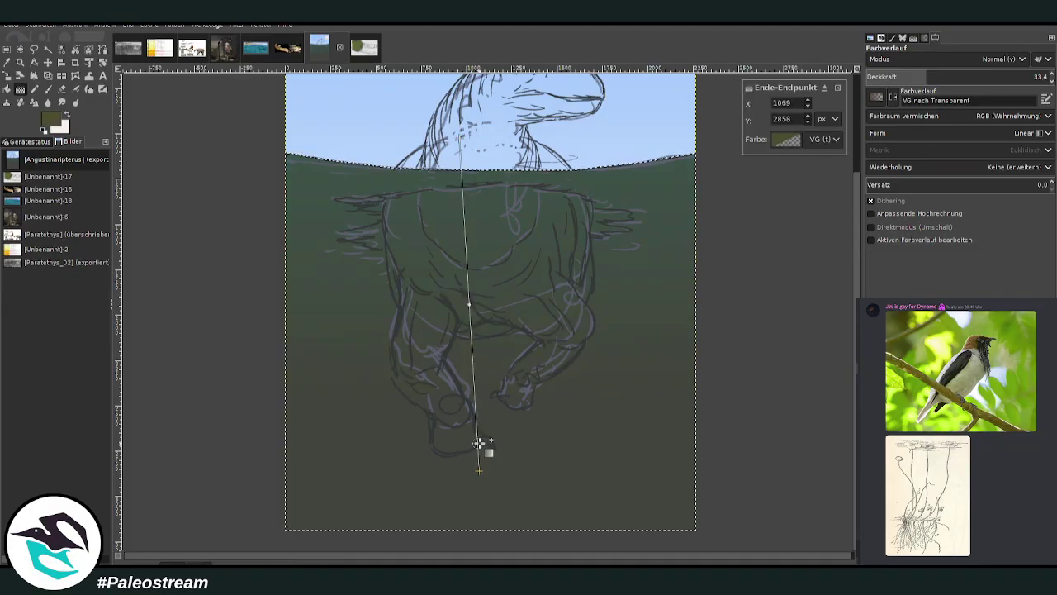
key(Return)
drag(486, 138, 484, 267)
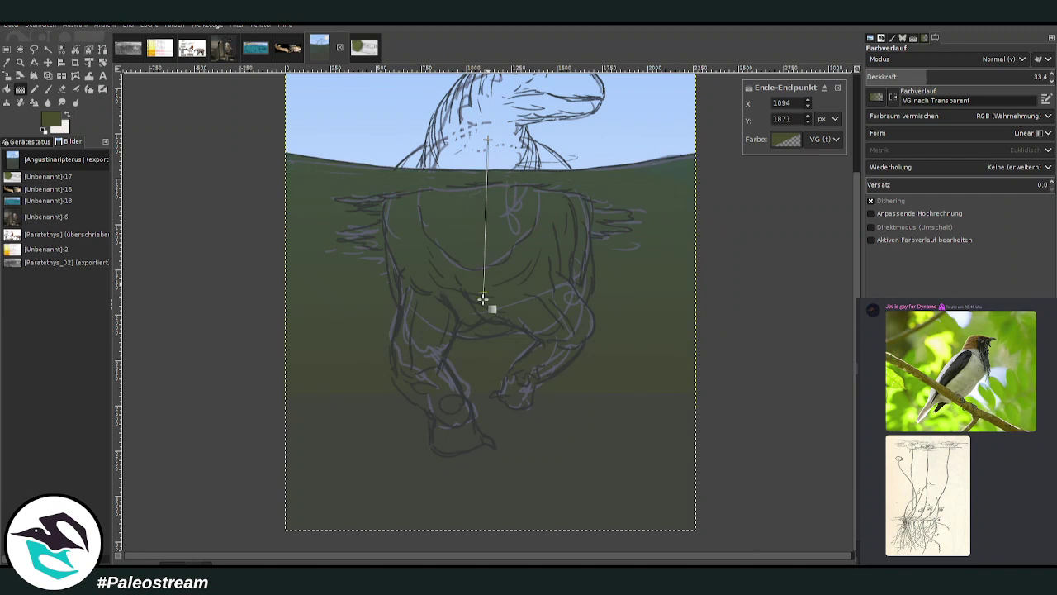
key(Return)
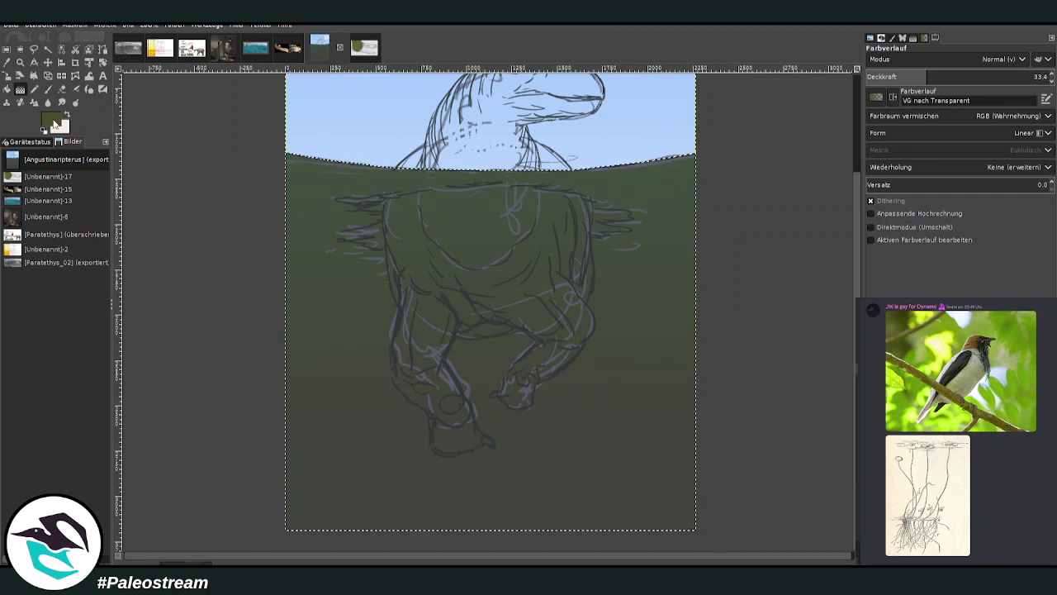
Add two medium green gradients to the selected water, fading down from above the waterline to the torso and thighs
click(876, 235)
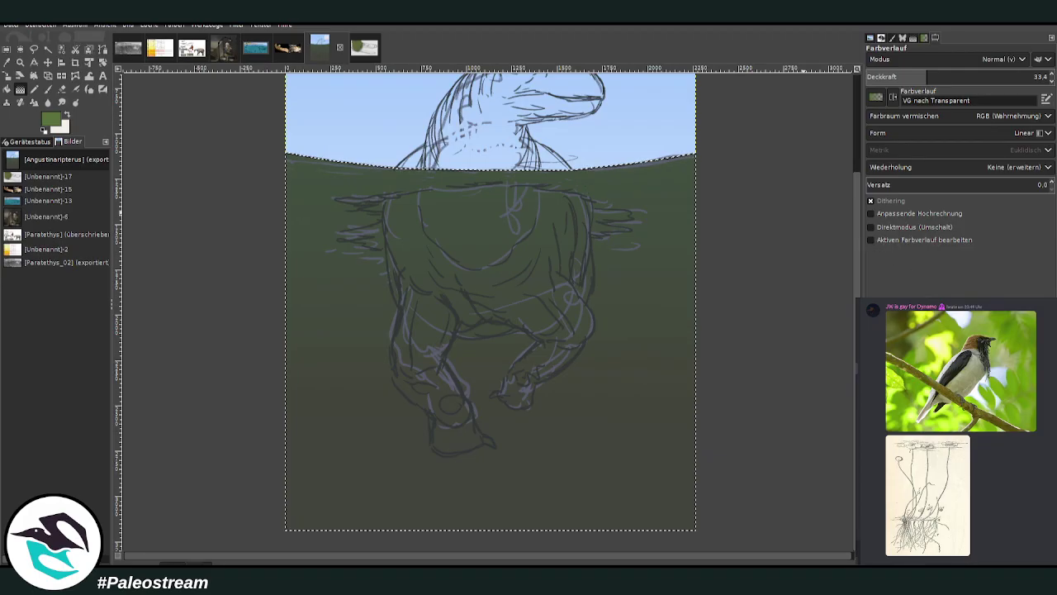
drag(470, 152, 472, 289)
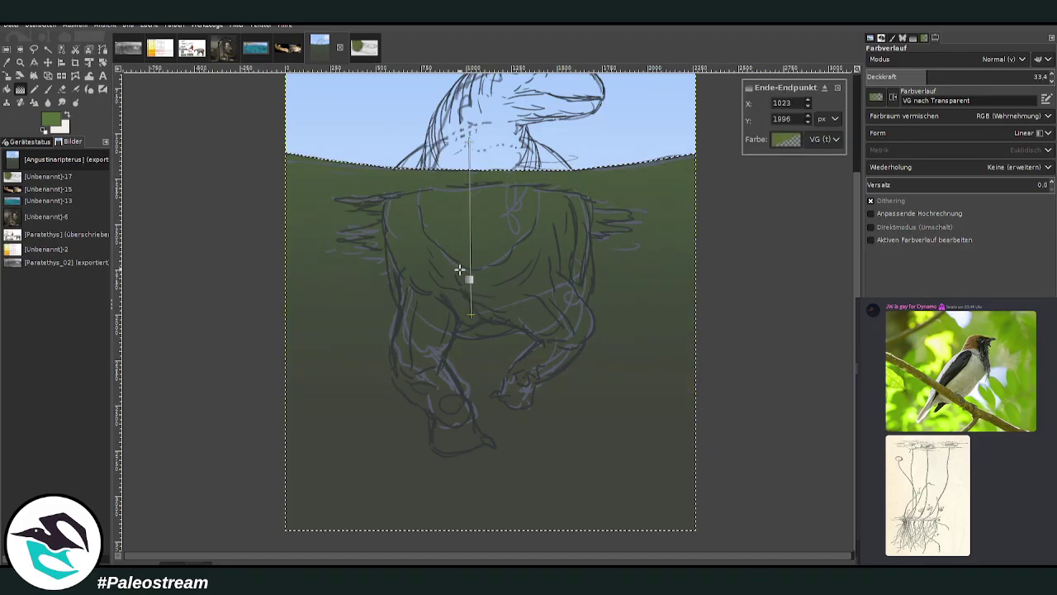
key(Return)
drag(474, 129, 476, 351)
key(Return)
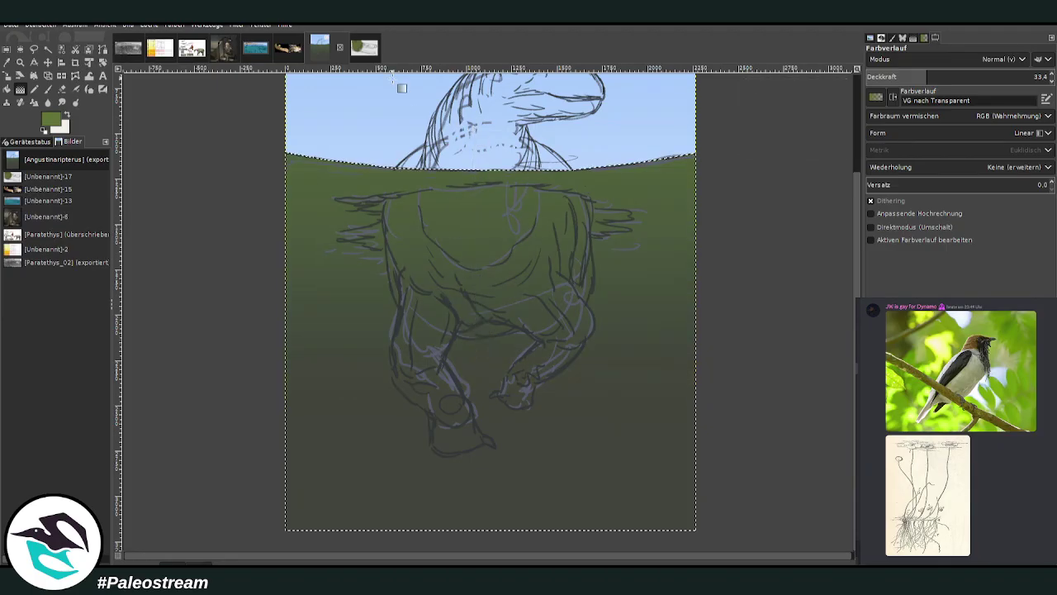
Brighten the water just below the surface with a short light green gradient fading down into the upper torso
drag(860, 232, 866, 223)
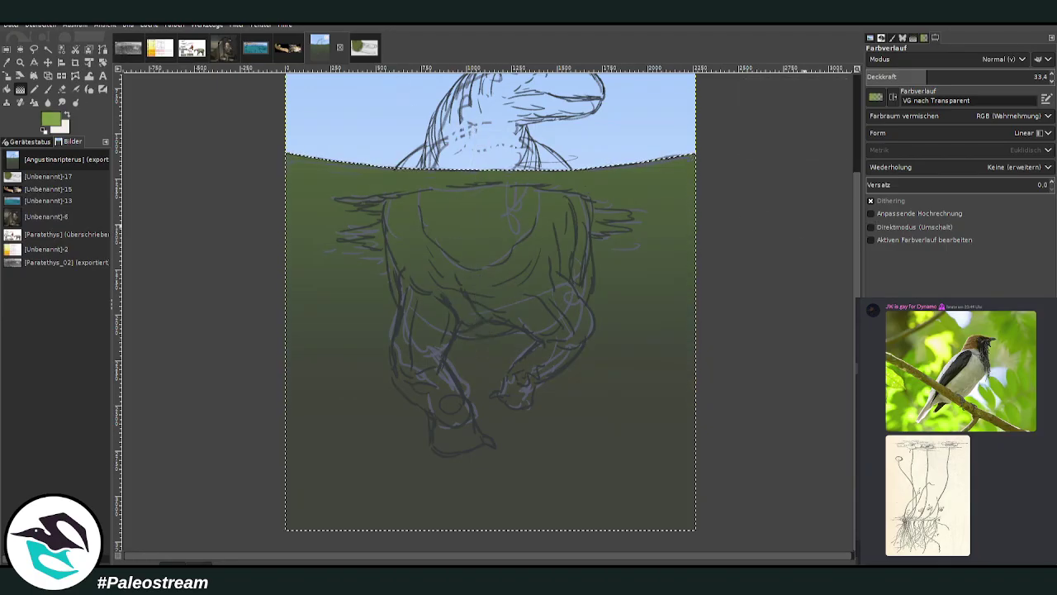
drag(474, 130, 479, 221)
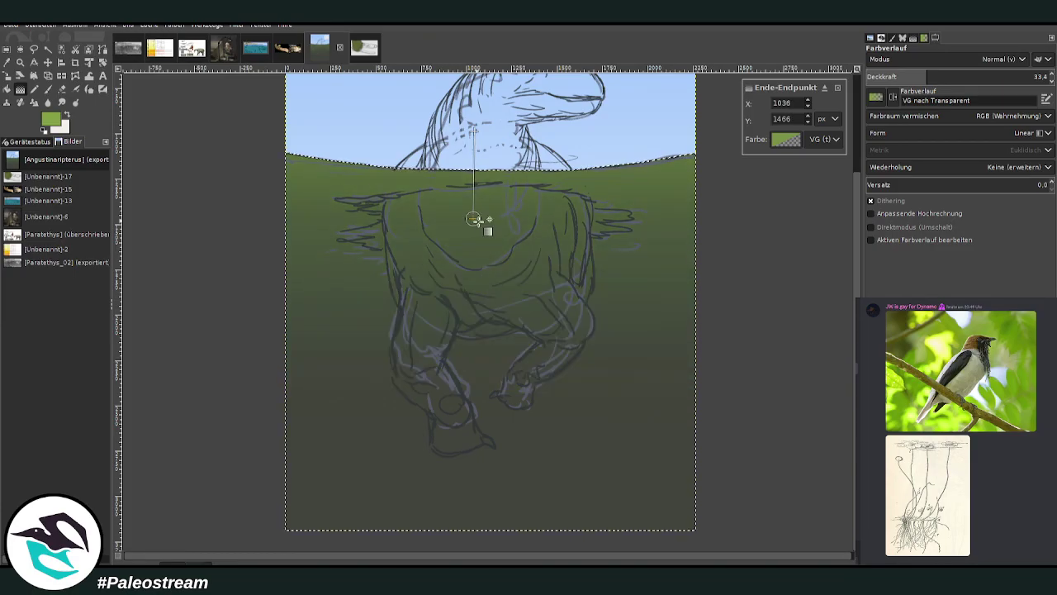
key(Return)
Erase the stray construction lines on the submerged torso and around the ripples with the Chalk 03 eraser at size 151
key(z)
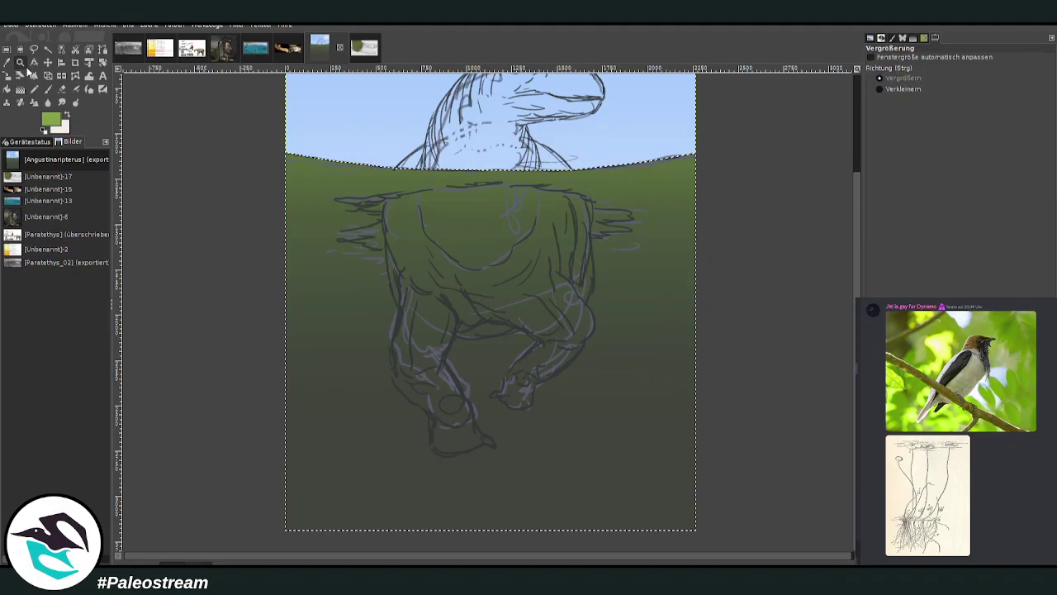
drag(282, 106, 645, 455)
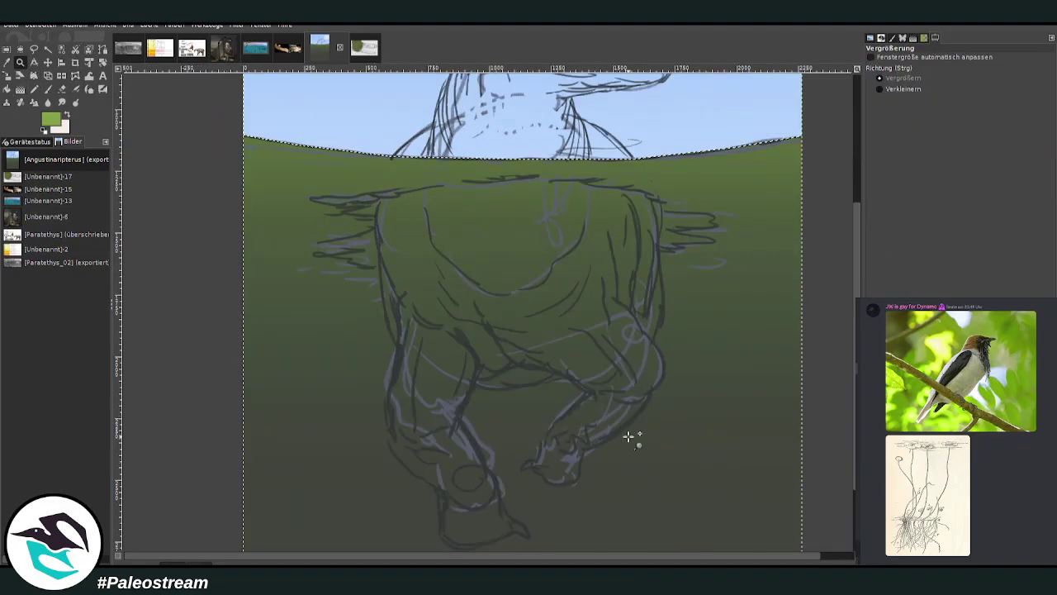
key(shift+e)
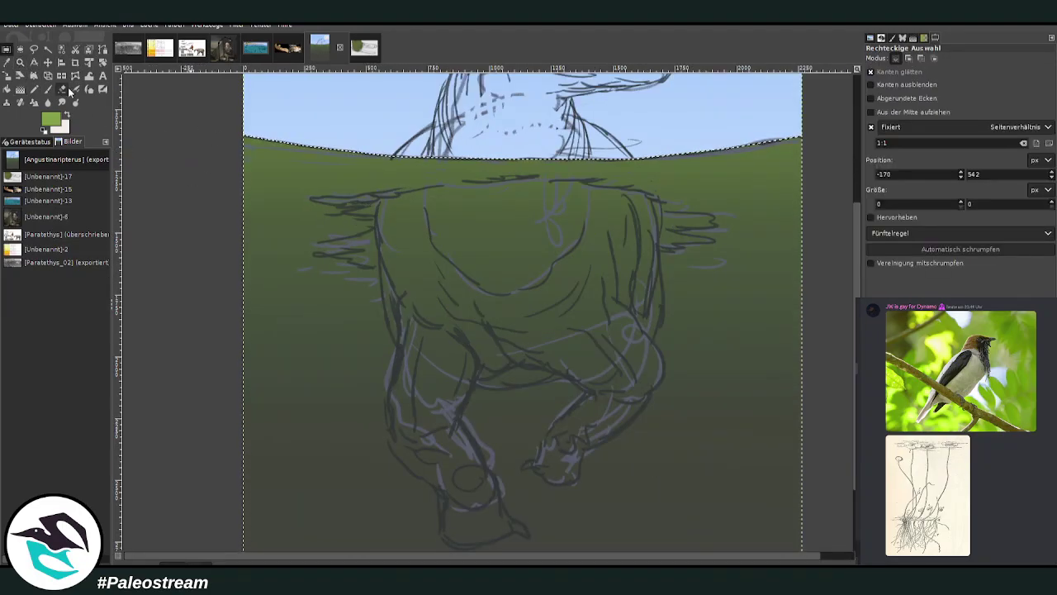
click(913, 117)
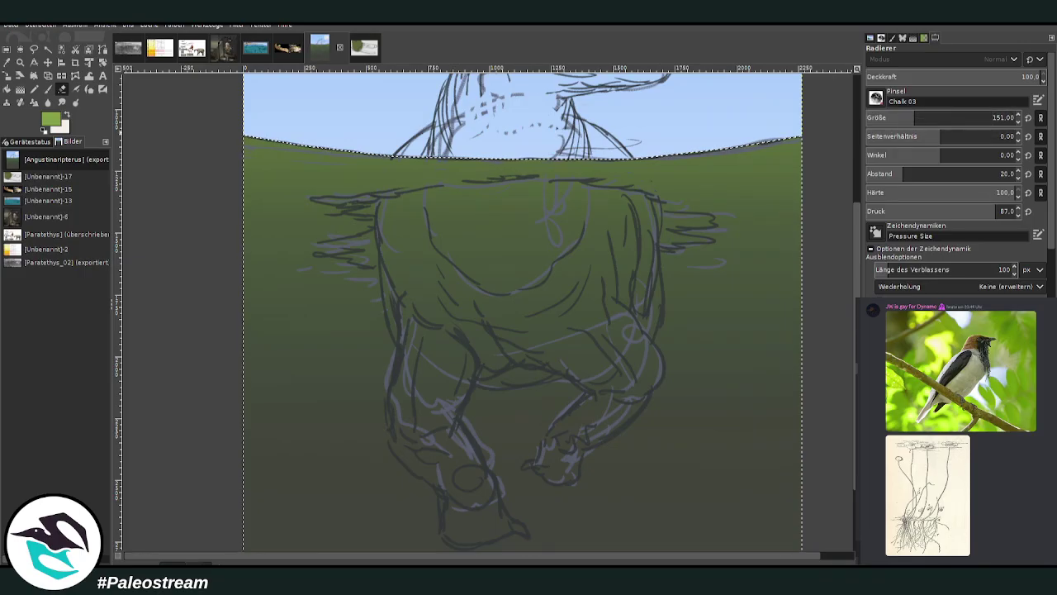
mouse_move(674, 261)
mouse_down()
mouse_move(727, 257)
mouse_move(708, 230)
mouse_move(727, 195)
mouse_up()
mouse_move(603, 378)
mouse_down()
mouse_move(580, 360)
mouse_move(602, 346)
mouse_move(647, 348)
mouse_move(629, 359)
mouse_move(560, 307)
mouse_move(586, 326)
mouse_move(581, 264)
mouse_up()
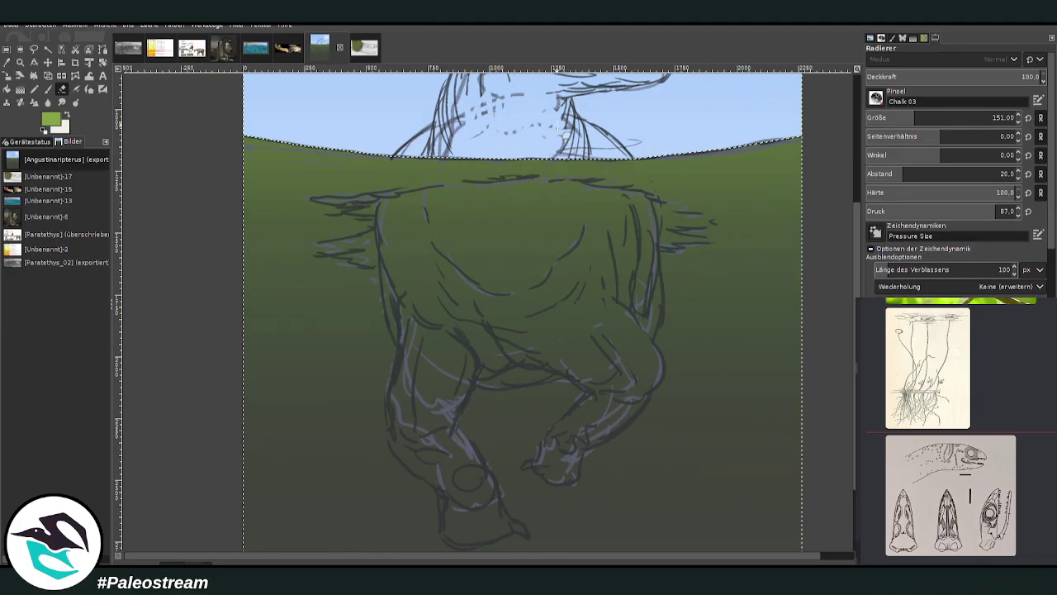
Clear the selection around the underwater area
scroll(853, 243, up, 3)
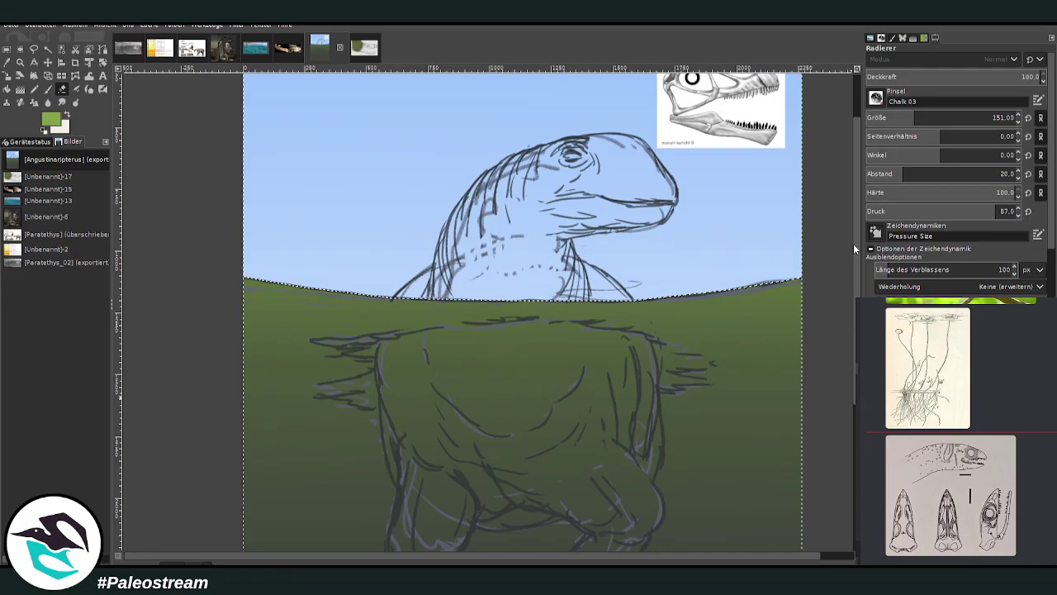
key(minus)
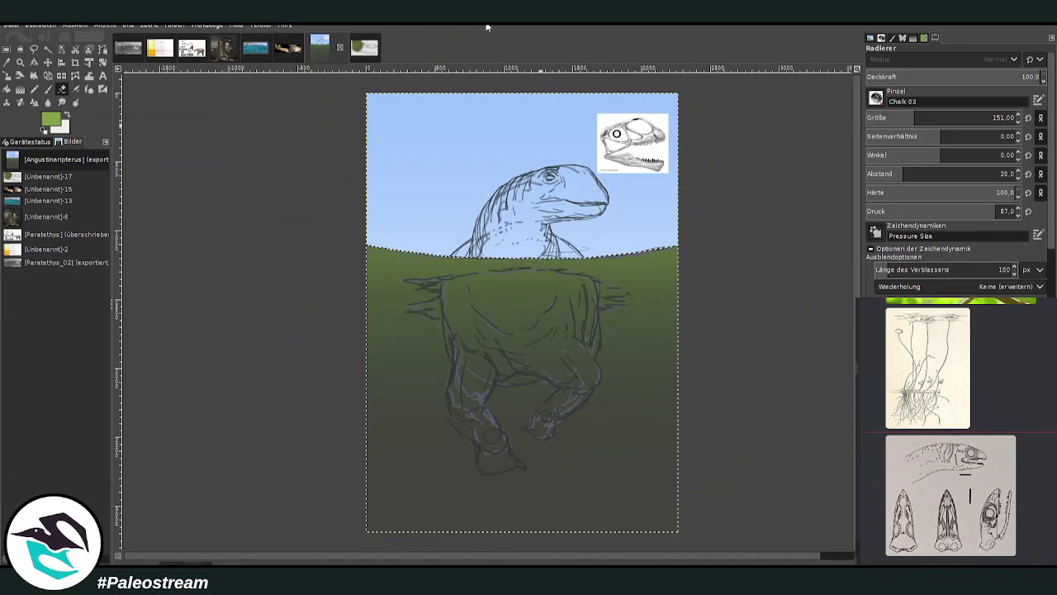
key(z)
drag(355, 110, 687, 512)
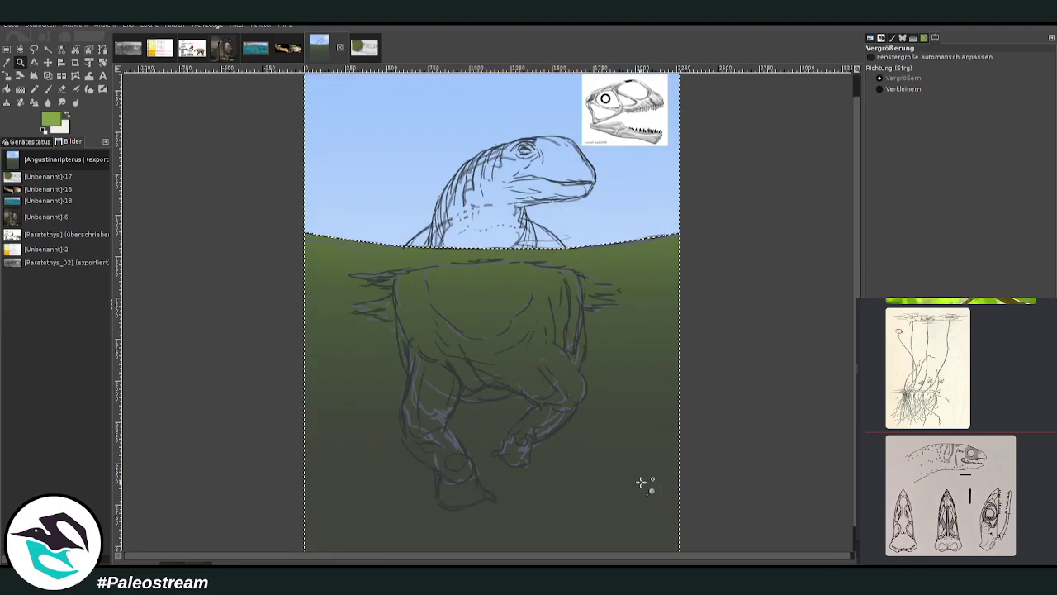
key(r)
click(229, 198)
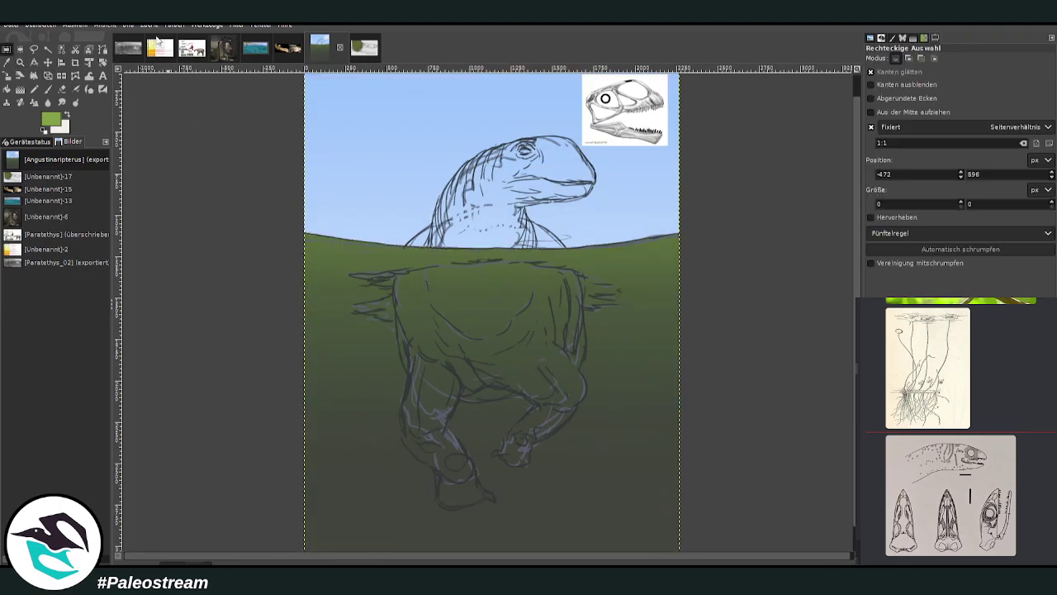
Sample light blue from the sky and paint ripple highlights beside both shoulders with the Chalk 03 brush at size 87
key(z)
drag(267, 120, 658, 419)
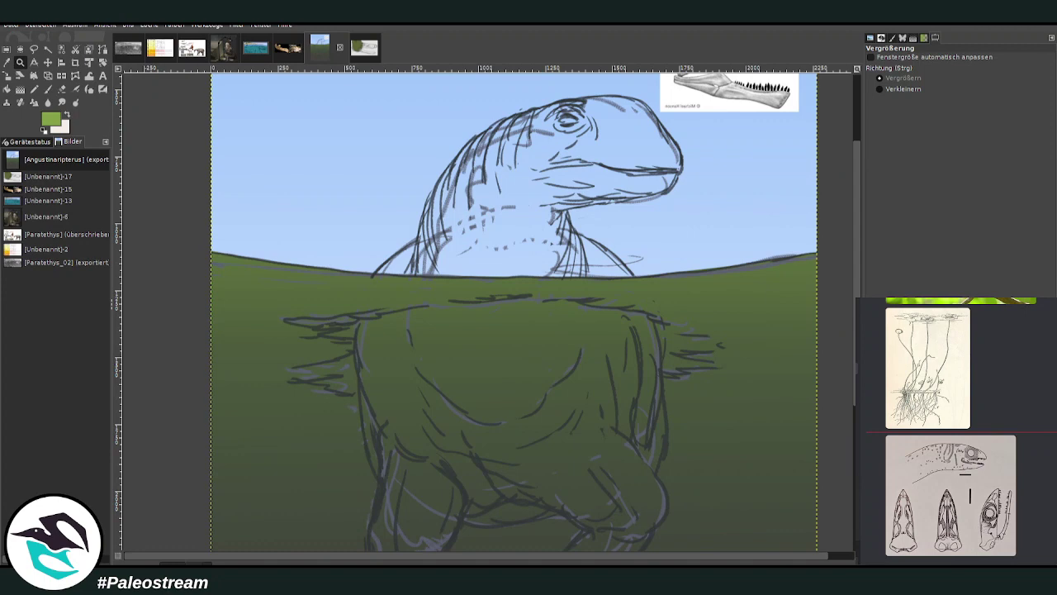
key(o)
click(358, 257)
click(47, 89)
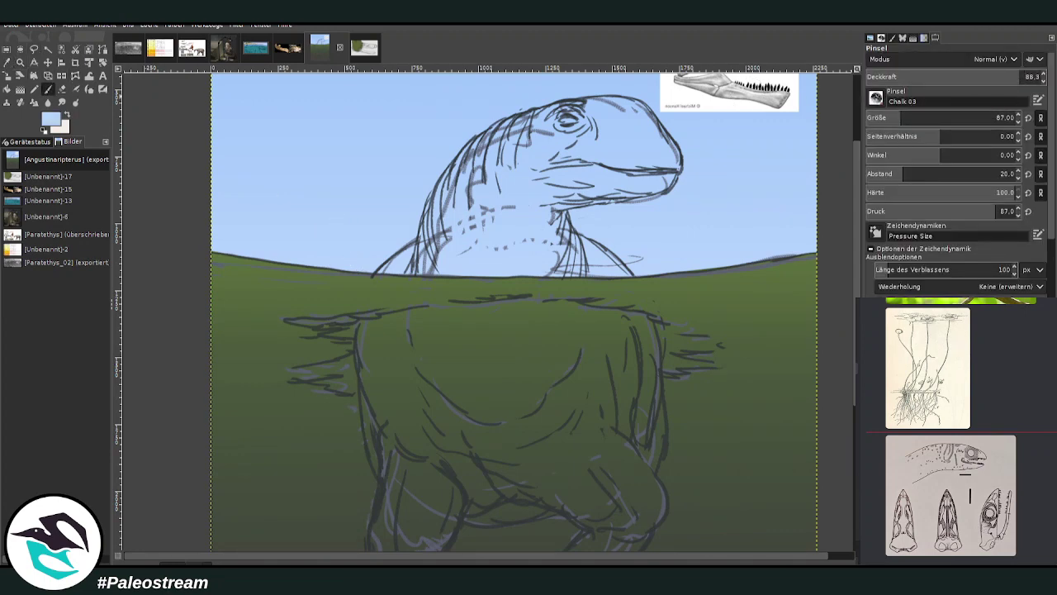
mouse_move(687, 363)
mouse_down()
mouse_move(664, 339)
mouse_move(697, 348)
mouse_move(674, 329)
mouse_move(707, 346)
mouse_move(692, 346)
mouse_move(722, 365)
mouse_up()
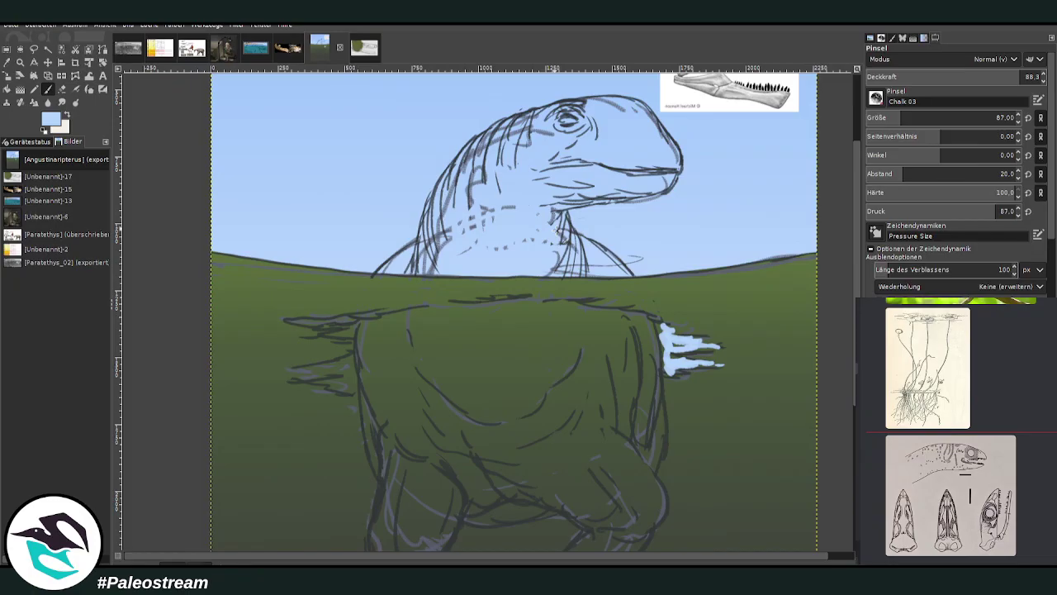
drag(666, 305, 611, 302)
mouse_move(330, 307)
mouse_down()
mouse_move(373, 304)
mouse_move(305, 322)
mouse_move(355, 341)
mouse_up()
Set the brush opacity to 53.3, paint the lower-left ripple light blue, and shade the ripples with a darker blue
click(956, 76)
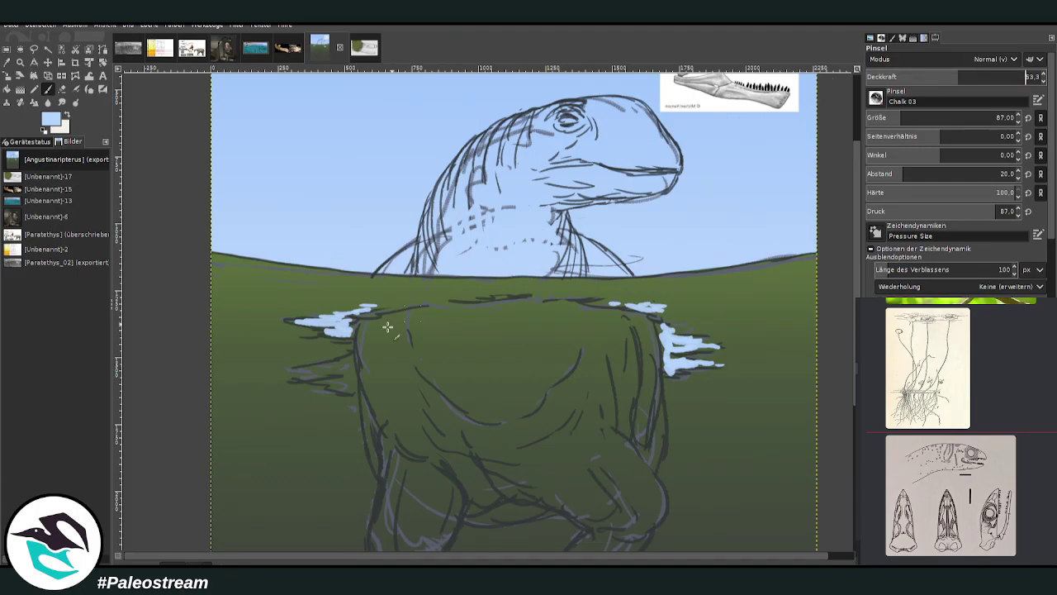
mouse_move(352, 367)
mouse_down()
mouse_move(295, 368)
mouse_move(320, 374)
mouse_up()
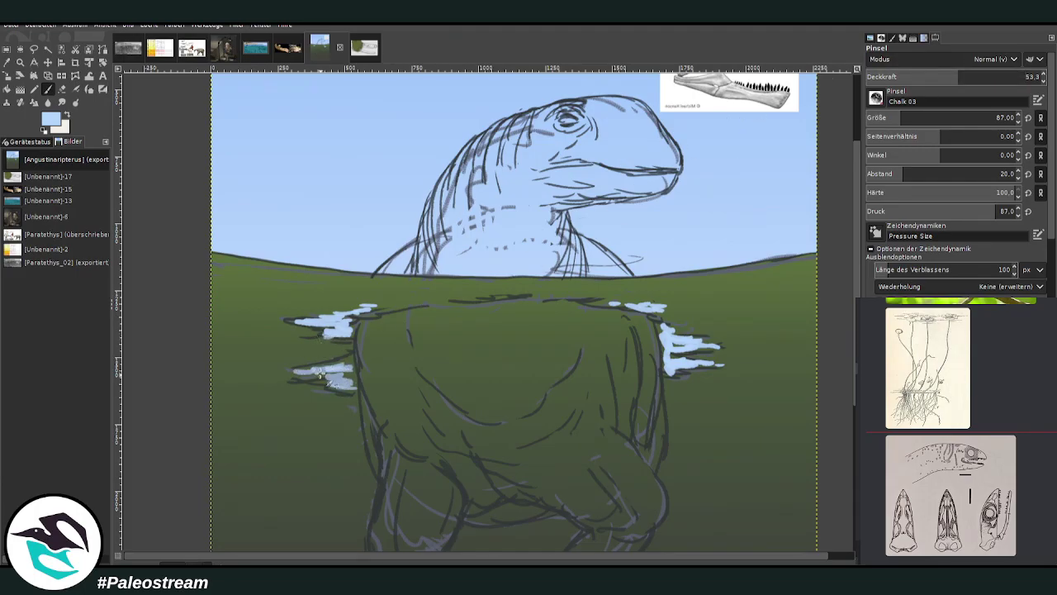
click(847, 189)
drag(343, 376, 327, 370)
mouse_move(682, 381)
mouse_down()
mouse_move(704, 383)
mouse_move(669, 386)
mouse_move(704, 379)
mouse_move(670, 370)
mouse_move(708, 353)
mouse_move(667, 327)
mouse_move(590, 304)
mouse_up()
mouse_move(355, 310)
mouse_down()
mouse_move(293, 322)
mouse_move(342, 340)
mouse_move(276, 320)
mouse_up()
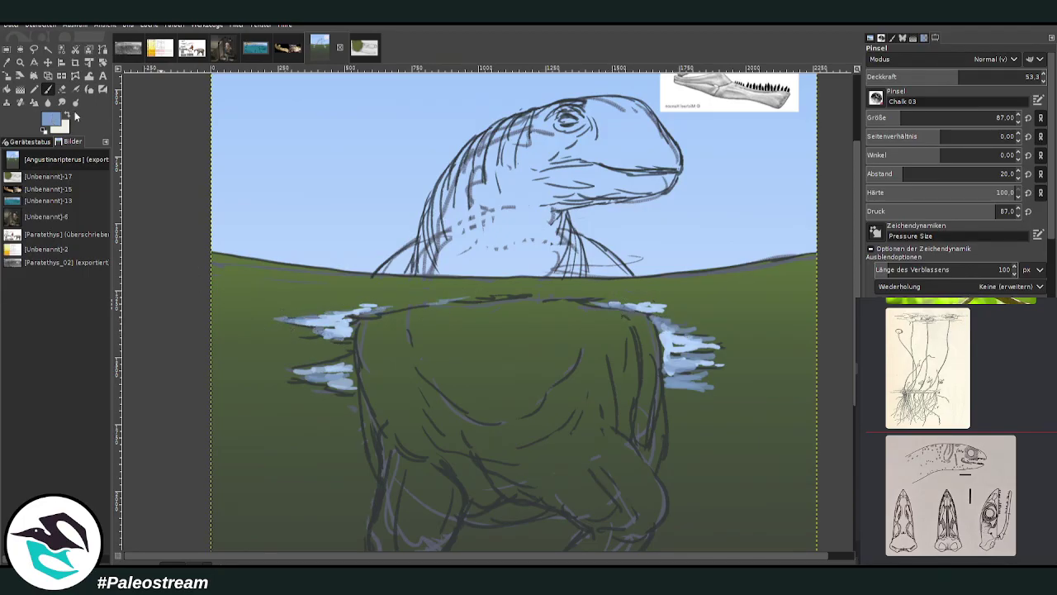
Set the brush opacity to 85.8 and paint more light blue streaks below the waterline and over the ripples on both sides
click(1014, 74)
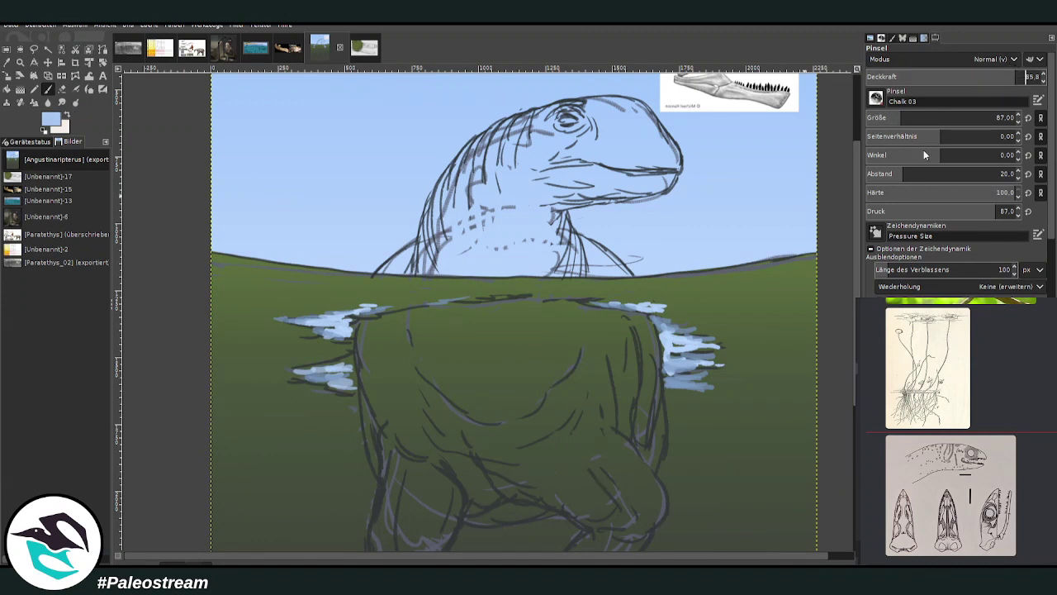
mouse_move(669, 288)
mouse_down()
mouse_move(684, 285)
mouse_move(622, 287)
mouse_up()
mouse_move(356, 284)
mouse_down()
mouse_move(314, 281)
mouse_move(346, 284)
mouse_up()
drag(280, 273, 246, 272)
mouse_move(339, 296)
mouse_down()
mouse_move(264, 315)
mouse_move(327, 325)
mouse_move(294, 336)
mouse_up()
mouse_move(342, 369)
mouse_down()
mouse_move(353, 355)
mouse_move(344, 374)
mouse_move(290, 367)
mouse_up()
drag(694, 387, 662, 384)
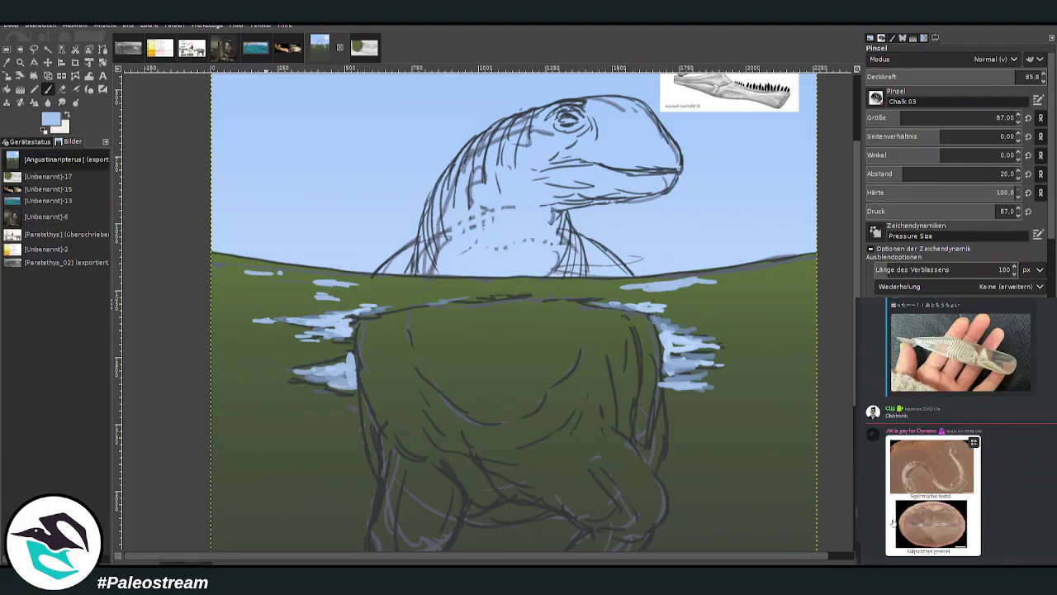
click(897, 517)
click(903, 517)
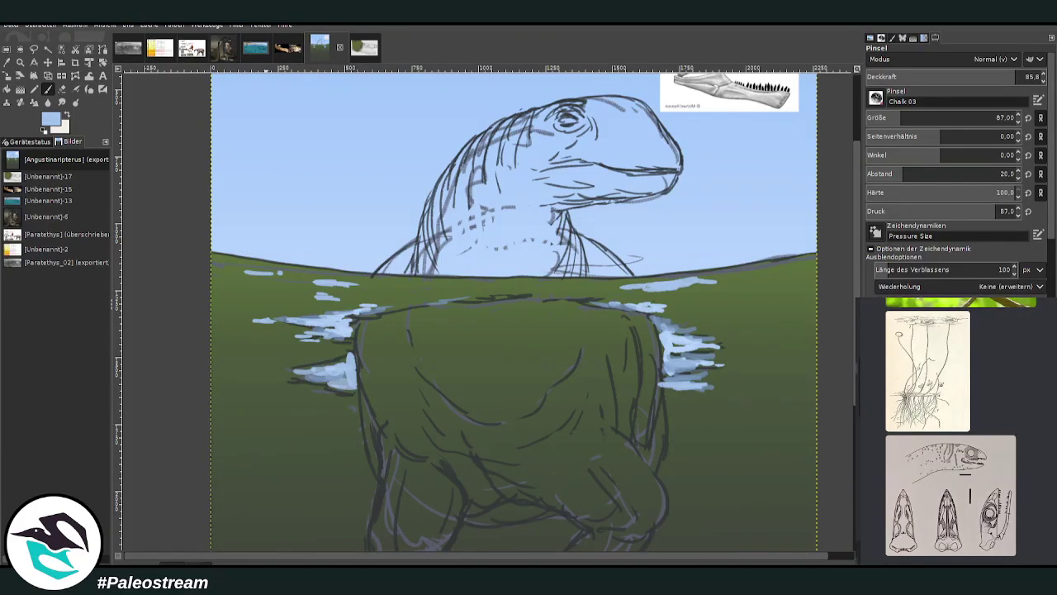
scroll(228, 529, down, 3)
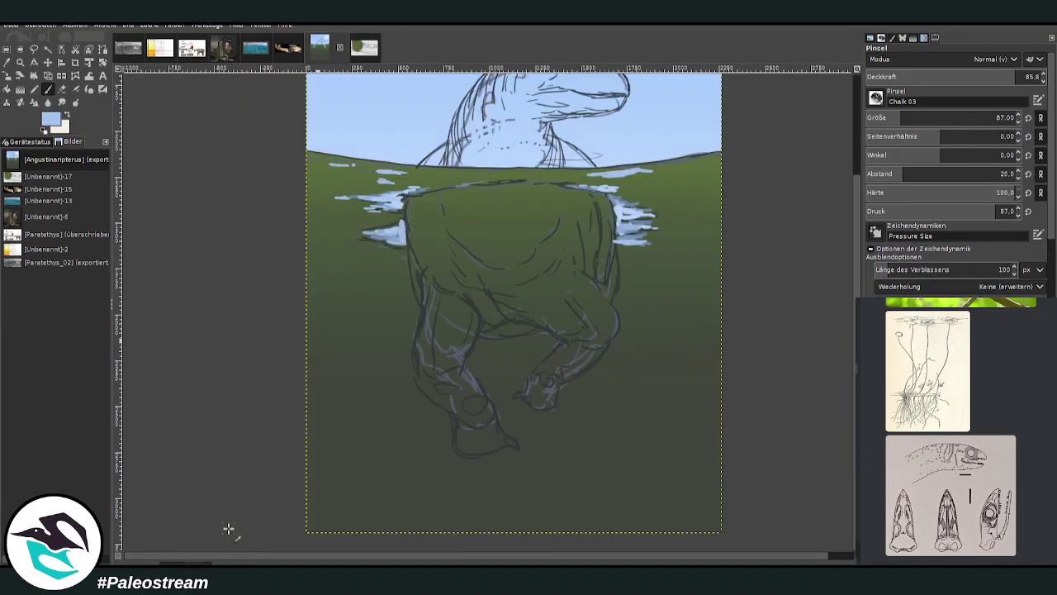
scroll(810, 287, up, 3)
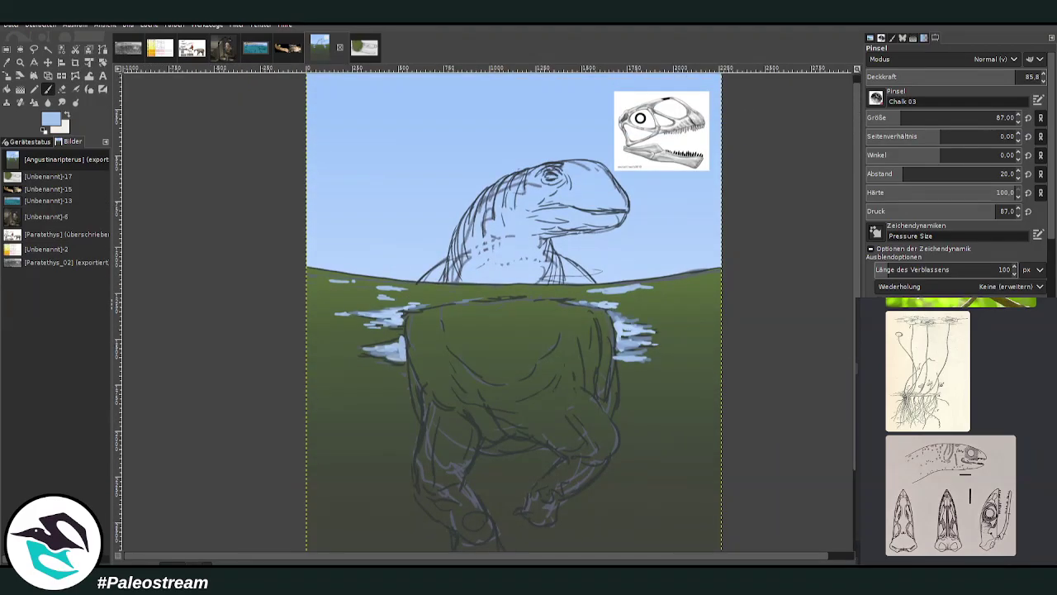
Paint the submerged torso, legs and feet dark grey-teal beneath the line drawing with the Chalk 03 brush at size 458
click(20, 61)
drag(345, 175, 621, 494)
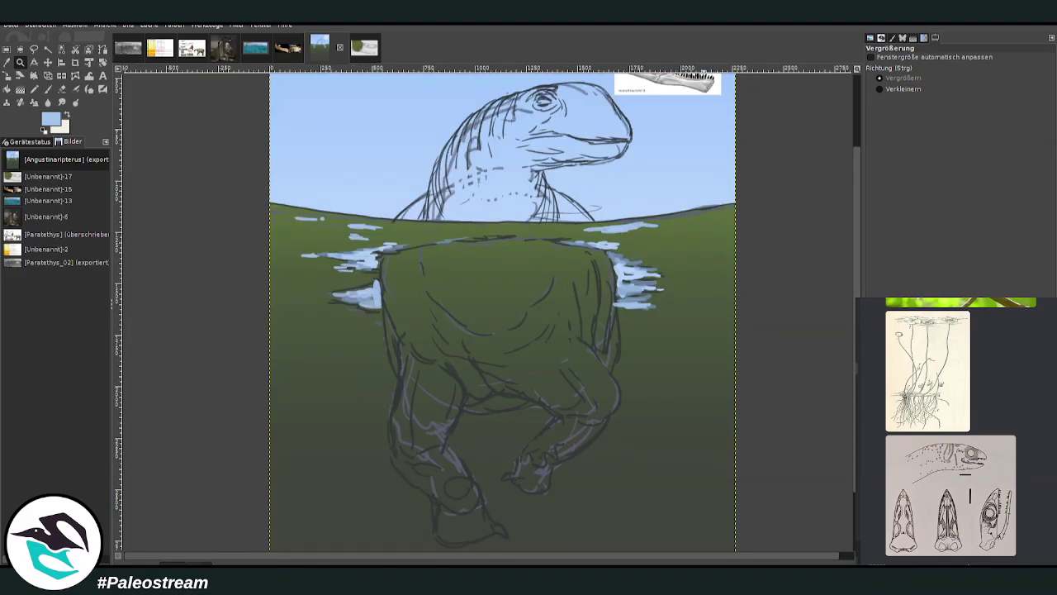
click(48, 88)
key(p)
mouse_move(593, 257)
mouse_down()
mouse_move(484, 302)
mouse_move(484, 273)
mouse_move(554, 368)
mouse_move(527, 269)
mouse_move(434, 279)
mouse_up()
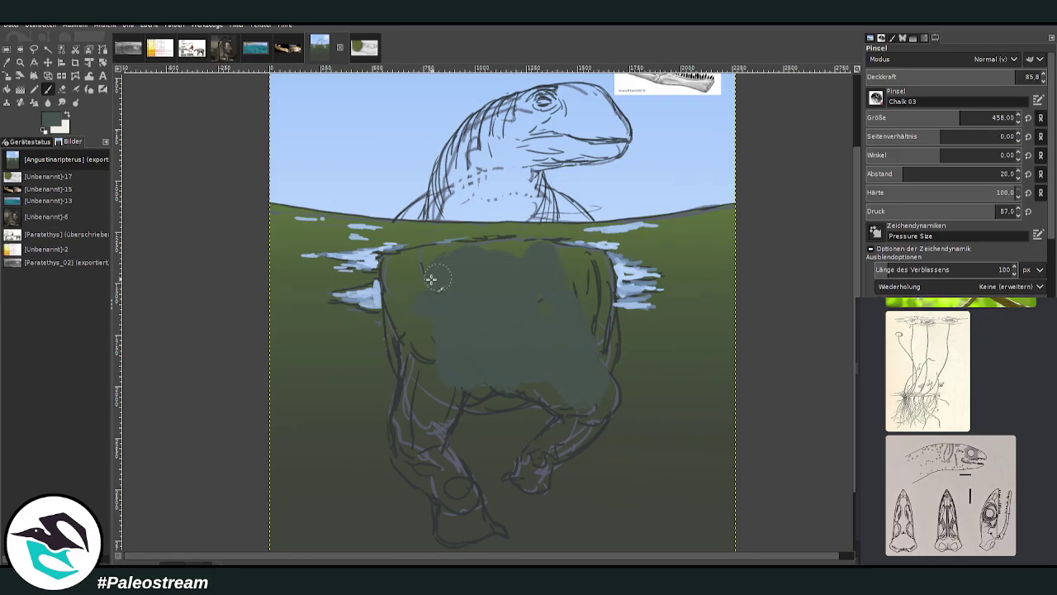
key(ctrl+z)
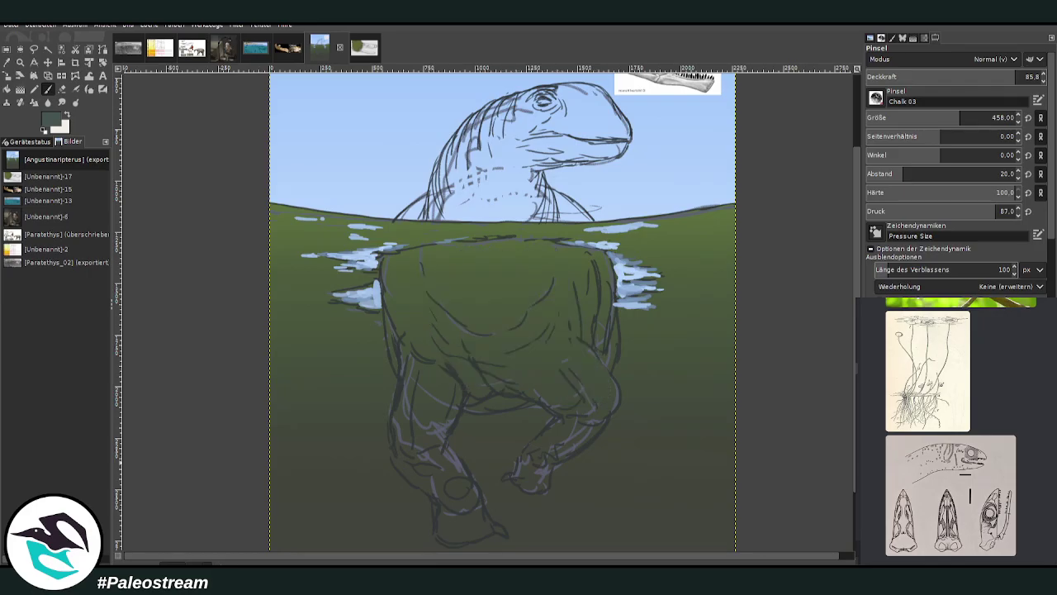
mouse_move(496, 352)
mouse_down()
mouse_move(481, 279)
mouse_move(525, 260)
mouse_move(571, 312)
mouse_move(592, 375)
mouse_move(604, 348)
mouse_move(597, 266)
mouse_move(528, 260)
mouse_move(543, 254)
mouse_move(414, 273)
mouse_move(479, 367)
mouse_move(466, 397)
mouse_move(420, 428)
mouse_move(412, 296)
mouse_move(401, 283)
mouse_move(425, 265)
mouse_move(397, 266)
mouse_move(443, 259)
mouse_move(397, 274)
mouse_move(558, 378)
mouse_move(577, 413)
mouse_move(566, 441)
mouse_move(532, 461)
mouse_move(547, 459)
mouse_move(538, 480)
mouse_move(528, 474)
mouse_move(604, 402)
mouse_move(463, 503)
mouse_up()
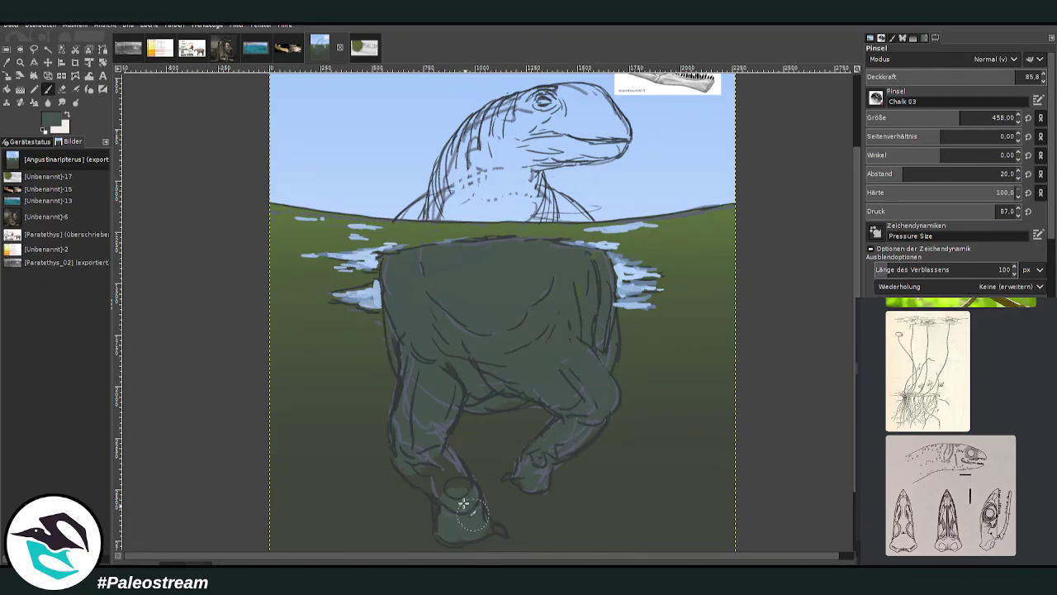
Shade the upper part of the submerged torso with soft grey strokes at brush size 262 and 27.4 opacity
click(900, 117)
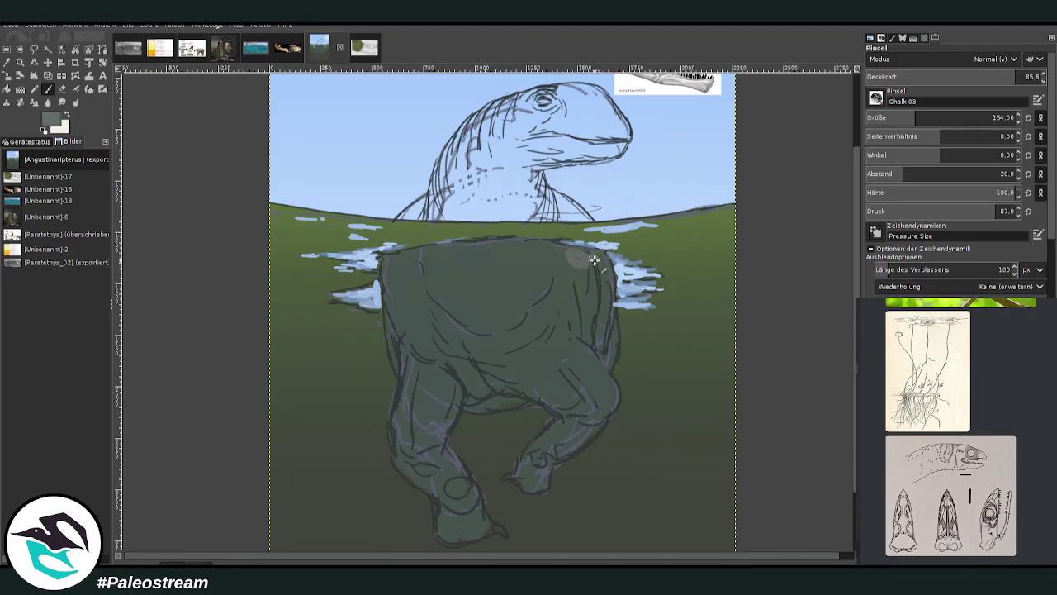
click(933, 116)
drag(947, 78, 914, 79)
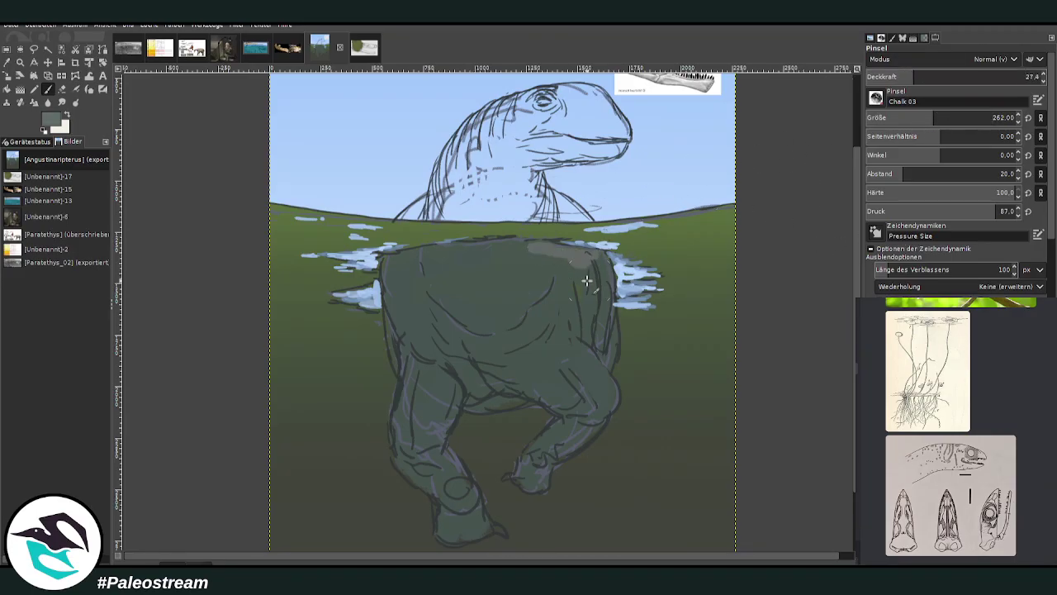
mouse_move(605, 304)
mouse_down()
mouse_move(502, 254)
mouse_move(393, 269)
mouse_move(394, 301)
mouse_move(437, 261)
mouse_up()
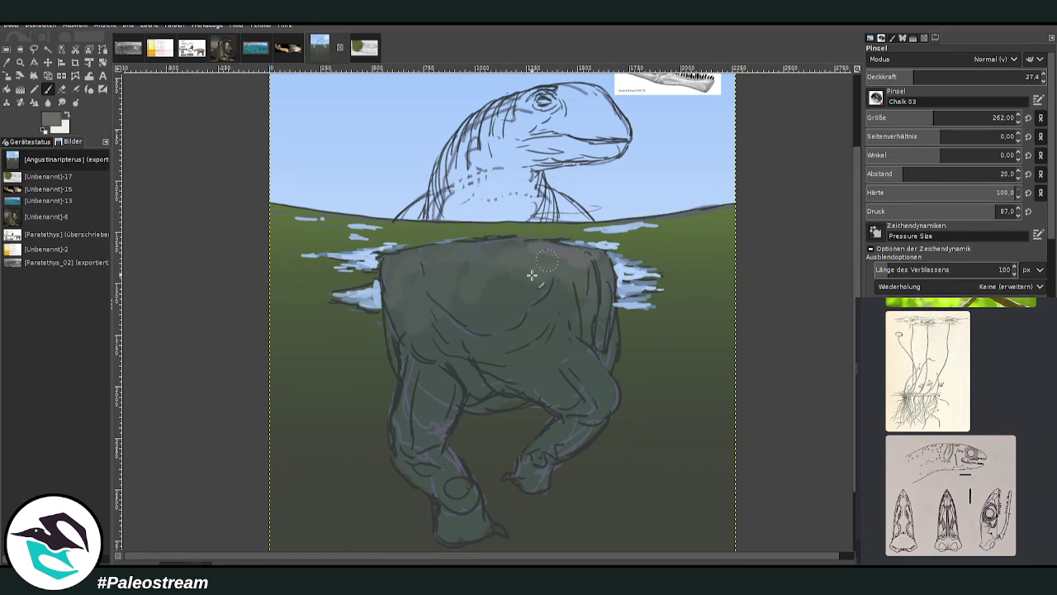
Raise the brush opacity and start painting the neck and shoulders above the waterline grey
drag(510, 204, 513, 201)
drag(921, 79, 1002, 76)
click(914, 116)
mouse_move(553, 207)
mouse_down()
mouse_move(427, 218)
mouse_move(502, 220)
mouse_move(445, 216)
mouse_up()
mouse_move(410, 212)
mouse_down()
mouse_move(573, 215)
mouse_move(451, 206)
mouse_move(471, 166)
mouse_up()
Fill the rest of the neck and the whole head with grey at brush size 207 and 96.8 opacity
click(924, 115)
drag(1006, 75, 1034, 65)
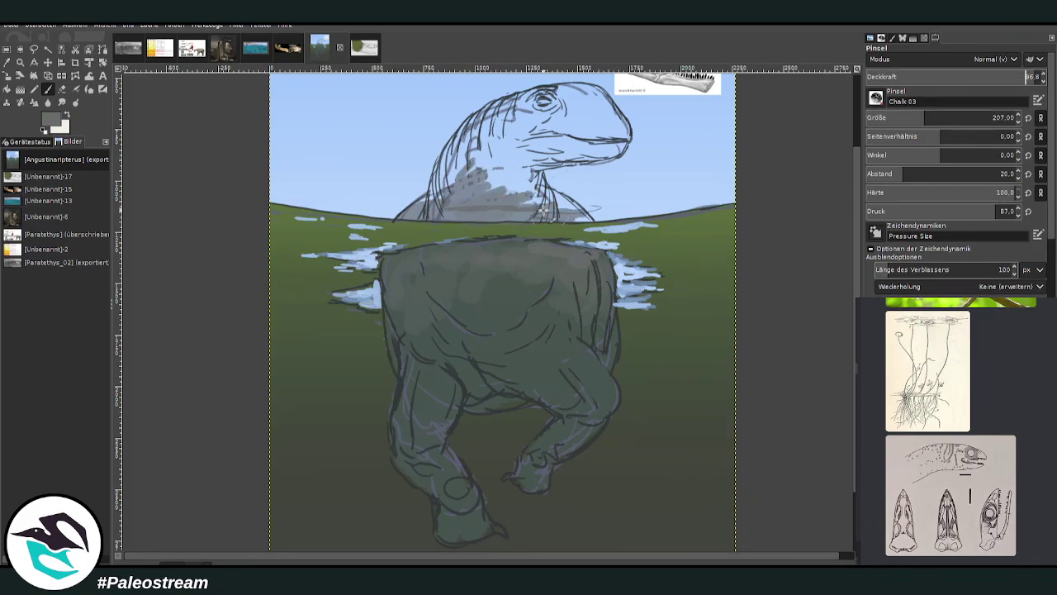
mouse_move(543, 211)
mouse_down()
mouse_move(584, 213)
mouse_move(552, 213)
mouse_move(541, 192)
mouse_move(545, 209)
mouse_move(436, 201)
mouse_move(448, 215)
mouse_move(462, 207)
mouse_move(437, 202)
mouse_move(448, 205)
mouse_move(483, 155)
mouse_move(519, 132)
mouse_move(521, 213)
mouse_move(459, 214)
mouse_up()
mouse_move(518, 162)
mouse_down()
mouse_move(541, 133)
mouse_move(602, 153)
mouse_up()
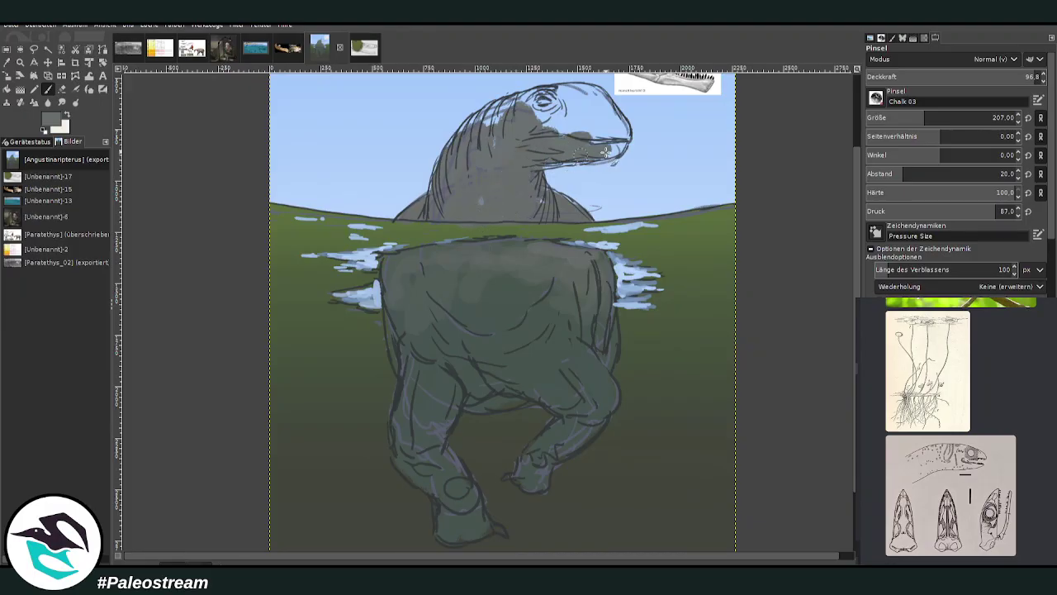
drag(858, 208, 858, 153)
mouse_move(608, 219)
mouse_down()
mouse_move(555, 238)
mouse_move(561, 222)
mouse_move(597, 212)
mouse_move(586, 193)
mouse_move(603, 191)
mouse_move(625, 213)
mouse_move(609, 184)
mouse_move(625, 213)
mouse_move(625, 198)
mouse_move(591, 226)
mouse_move(585, 209)
mouse_move(611, 185)
mouse_move(577, 166)
mouse_move(546, 199)
mouse_move(597, 194)
mouse_move(531, 192)
mouse_move(517, 176)
mouse_move(481, 191)
mouse_move(450, 227)
mouse_move(560, 170)
mouse_up()
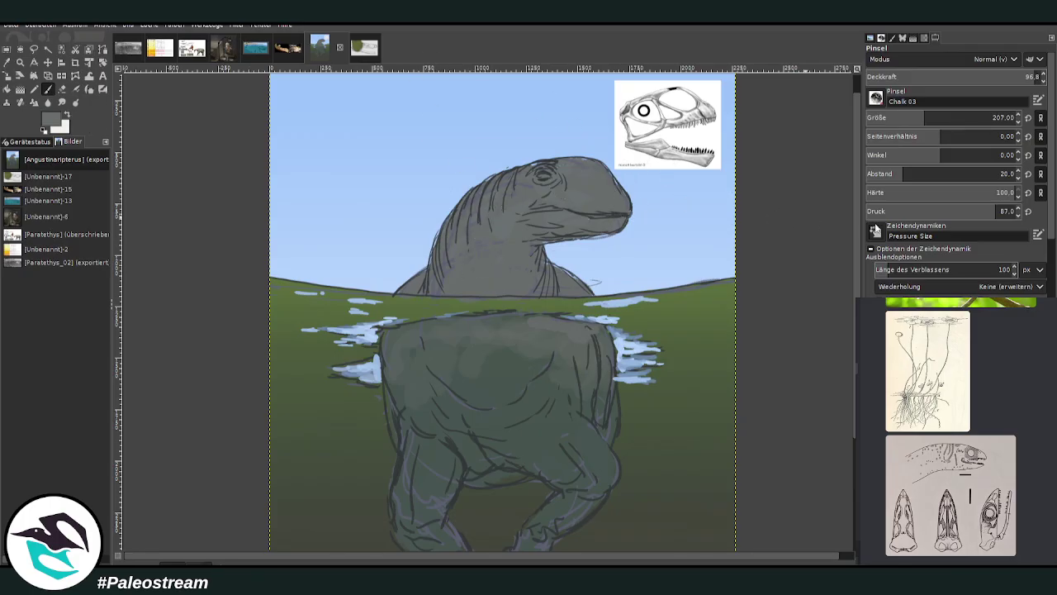
drag(822, 251, 821, 257)
Shade the throat and neck base dark grey, and soften the shading around the jaw and cheek at 39.1 opacity
mouse_move(526, 287)
mouse_down()
mouse_move(482, 287)
mouse_move(491, 258)
mouse_up()
drag(1002, 77, 980, 77)
mouse_move(505, 233)
mouse_down()
mouse_move(495, 268)
mouse_move(519, 245)
mouse_move(522, 286)
mouse_move(467, 285)
mouse_move(479, 270)
mouse_move(467, 269)
mouse_move(534, 227)
mouse_move(545, 238)
mouse_move(615, 228)
mouse_move(528, 228)
mouse_move(527, 261)
mouse_move(470, 291)
mouse_move(542, 289)
mouse_move(489, 251)
mouse_move(502, 225)
mouse_move(473, 260)
mouse_move(485, 223)
mouse_move(442, 282)
mouse_up()
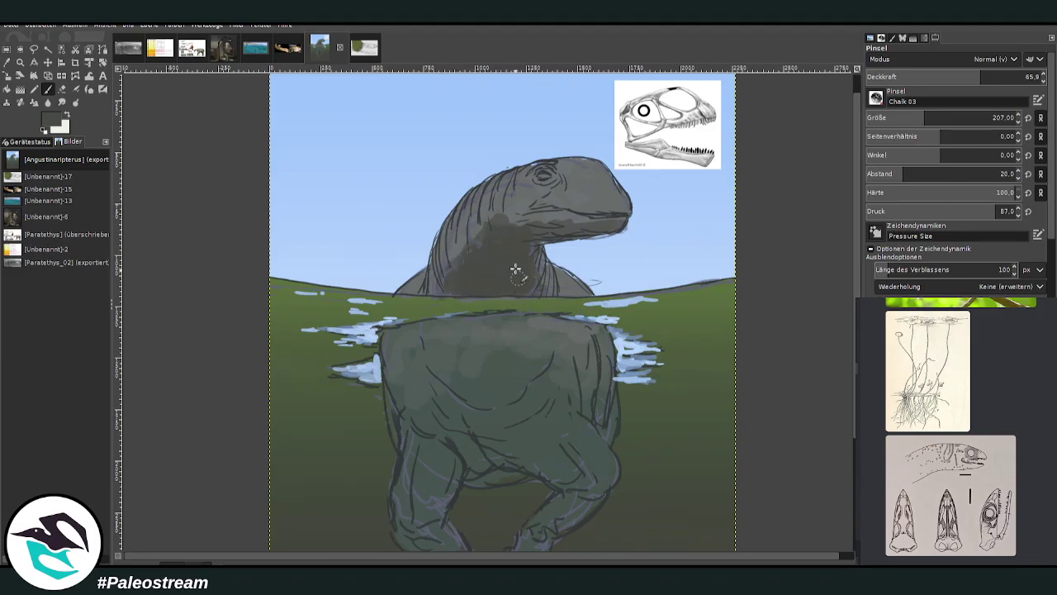
click(933, 75)
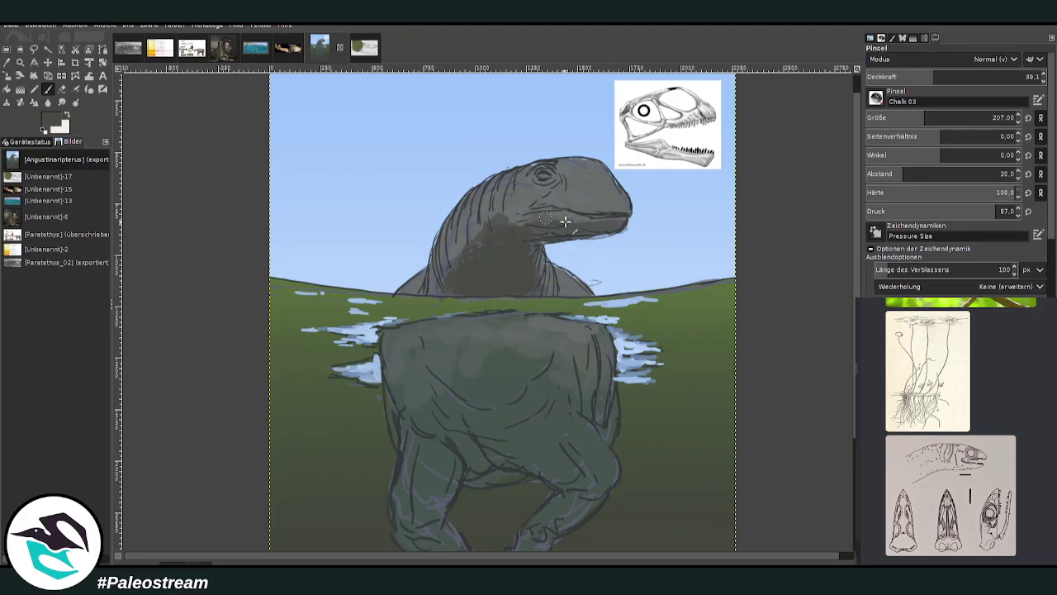
drag(523, 199, 520, 179)
Enlarge the water pool reference photo posted in the chat and close the preview
scroll(873, 515, down, 1)
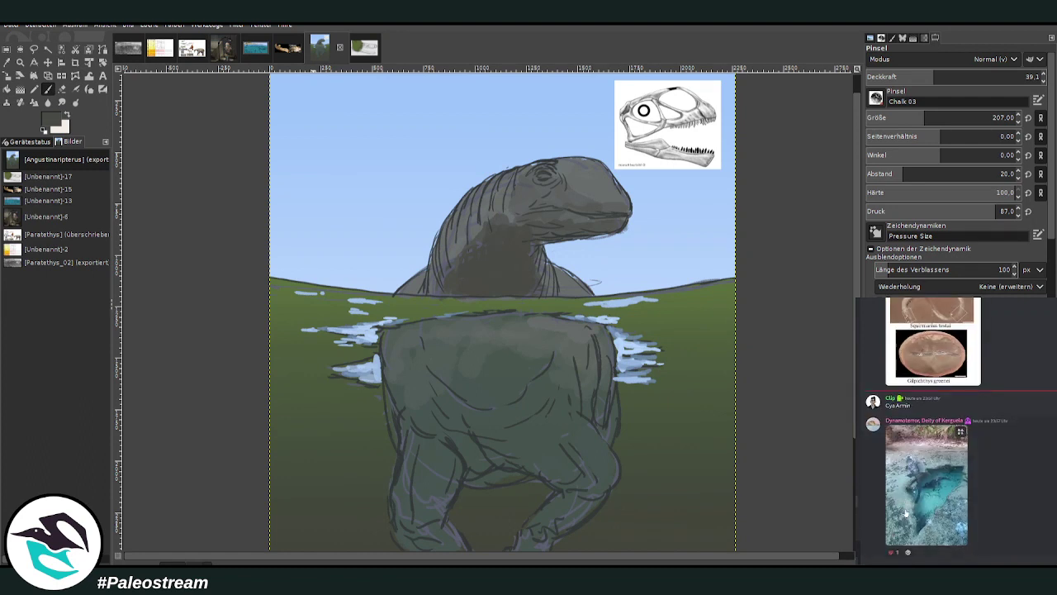
click(907, 510)
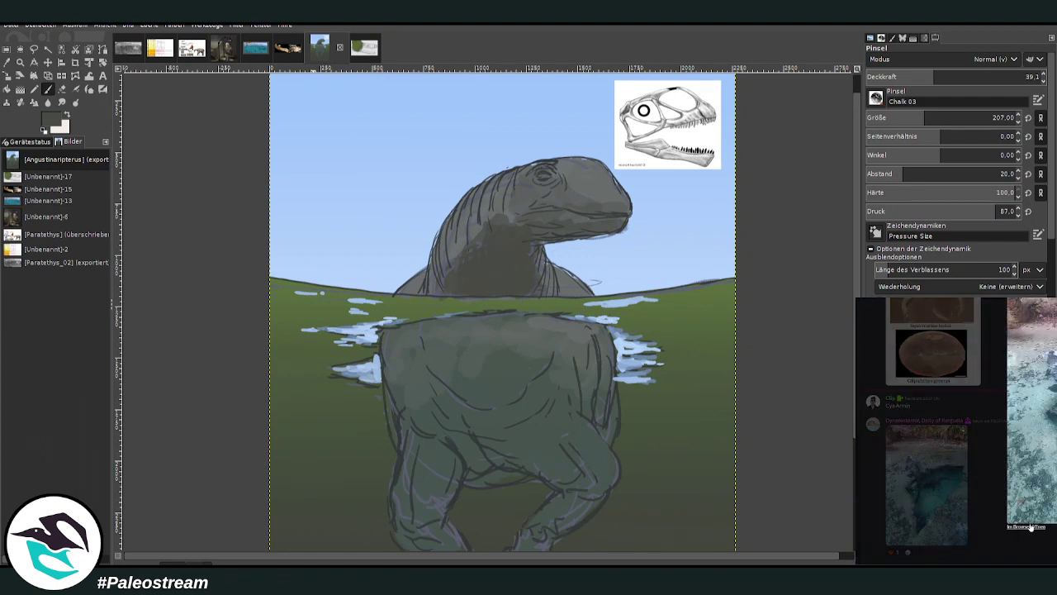
click(951, 558)
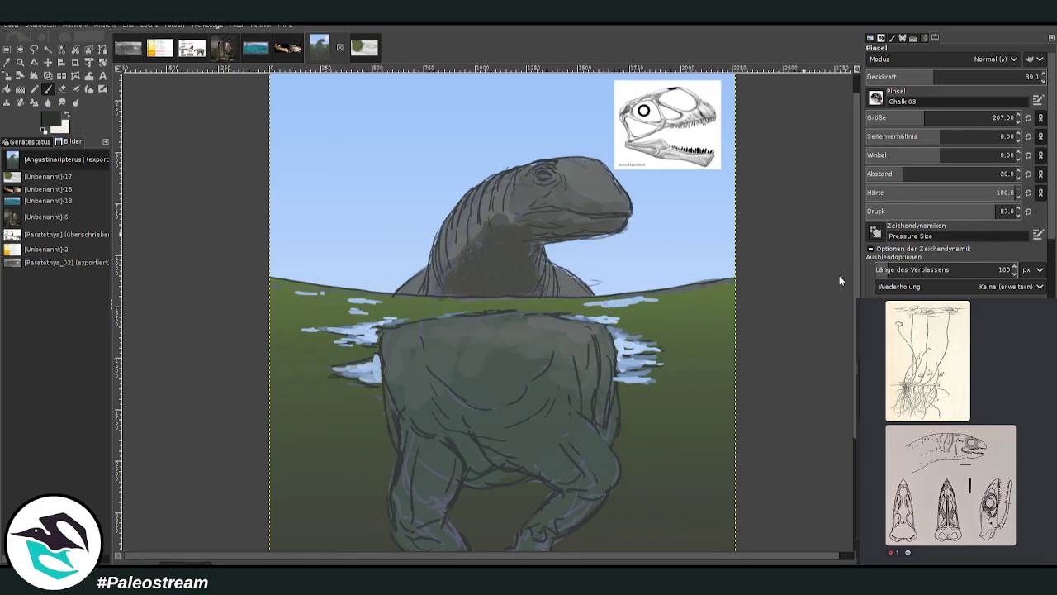
Shade the belly and lower right side of the submerged torso with dark strokes at brush size 207
scroll(488, 389, down, 2)
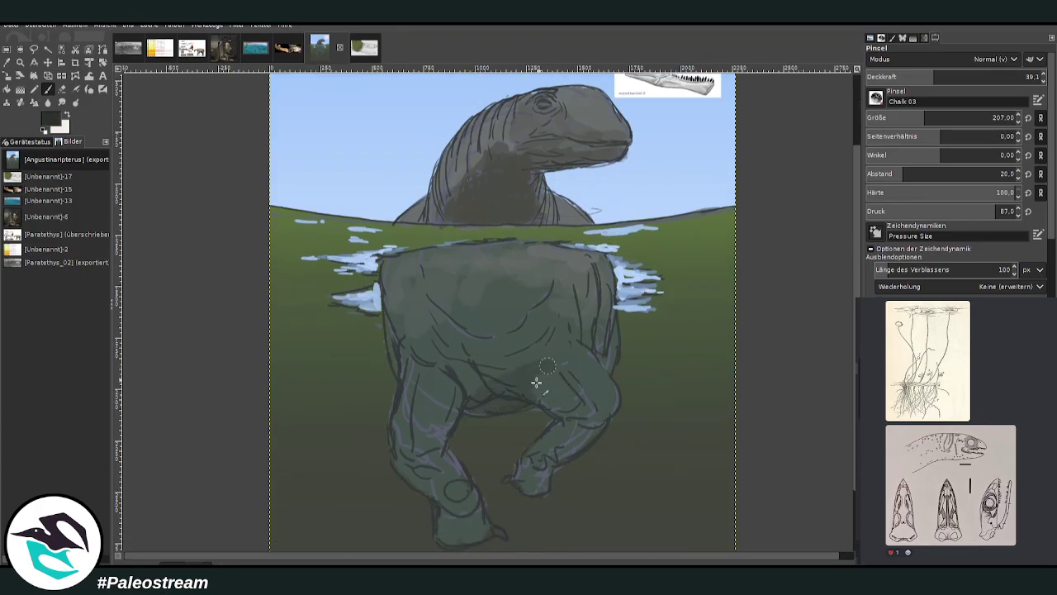
mouse_move(569, 403)
mouse_down()
mouse_move(570, 431)
mouse_move(518, 476)
mouse_move(603, 411)
mouse_move(593, 388)
mouse_move(529, 398)
mouse_move(579, 395)
mouse_move(548, 344)
mouse_move(492, 380)
mouse_move(506, 400)
mouse_move(496, 409)
mouse_move(462, 401)
mouse_move(484, 359)
mouse_move(441, 349)
mouse_move(456, 341)
mouse_move(507, 353)
mouse_move(551, 333)
mouse_move(513, 355)
mouse_up()
mouse_move(598, 358)
mouse_down()
mouse_move(603, 310)
mouse_move(436, 337)
mouse_move(400, 364)
mouse_move(391, 323)
mouse_move(468, 340)
mouse_move(495, 319)
mouse_up()
Deepen the shadows on the submerged chest and lower limbs with softer dark strokes at brush size 310 and 24.6 opacity
drag(886, 113, 940, 118)
click(908, 75)
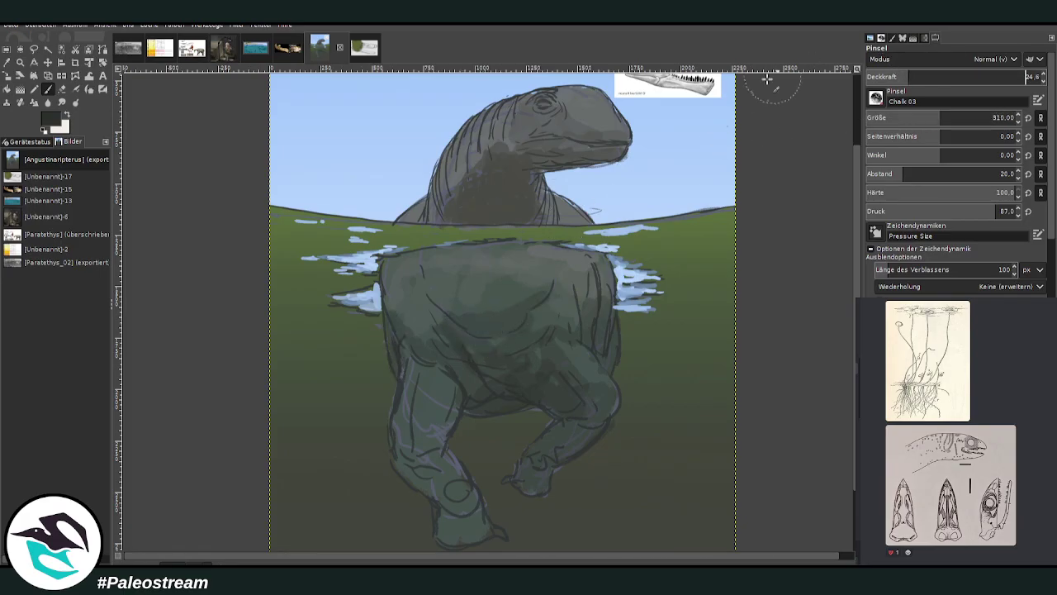
mouse_move(499, 299)
mouse_down()
mouse_move(477, 260)
mouse_move(463, 258)
mouse_move(458, 310)
mouse_move(472, 314)
mouse_move(484, 275)
mouse_move(521, 259)
mouse_move(537, 336)
mouse_move(491, 304)
mouse_move(460, 327)
mouse_move(452, 373)
mouse_up()
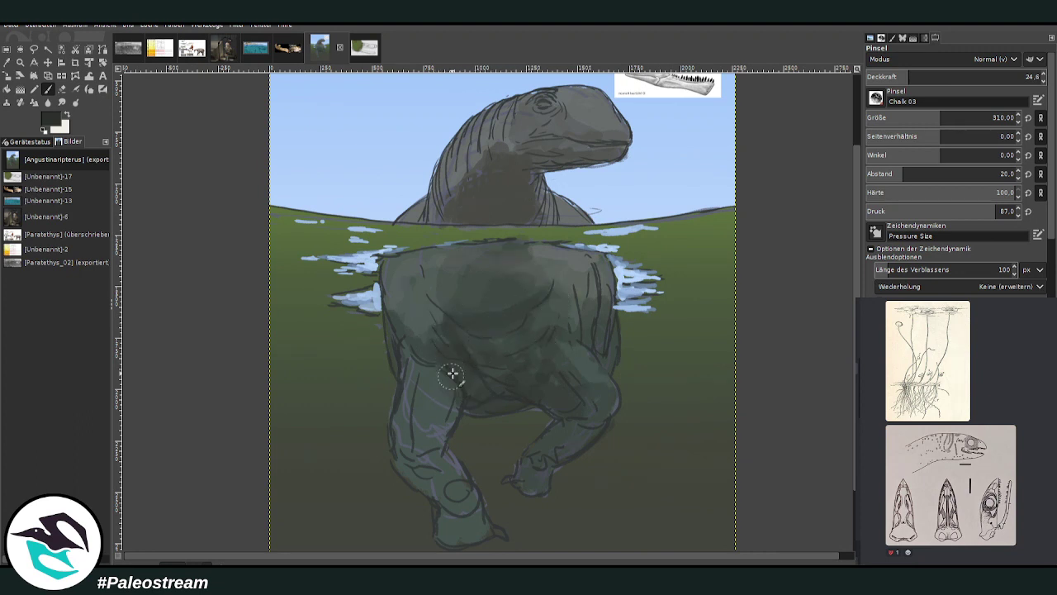
mouse_move(417, 451)
mouse_down()
mouse_move(450, 518)
mouse_move(450, 536)
mouse_move(468, 507)
mouse_move(491, 531)
mouse_move(451, 521)
mouse_move(441, 500)
mouse_move(472, 511)
mouse_up()
Darken the right foot and the middle of the submerged torso at brush size 154 and 51.7 opacity
drag(922, 80, 955, 78)
click(915, 115)
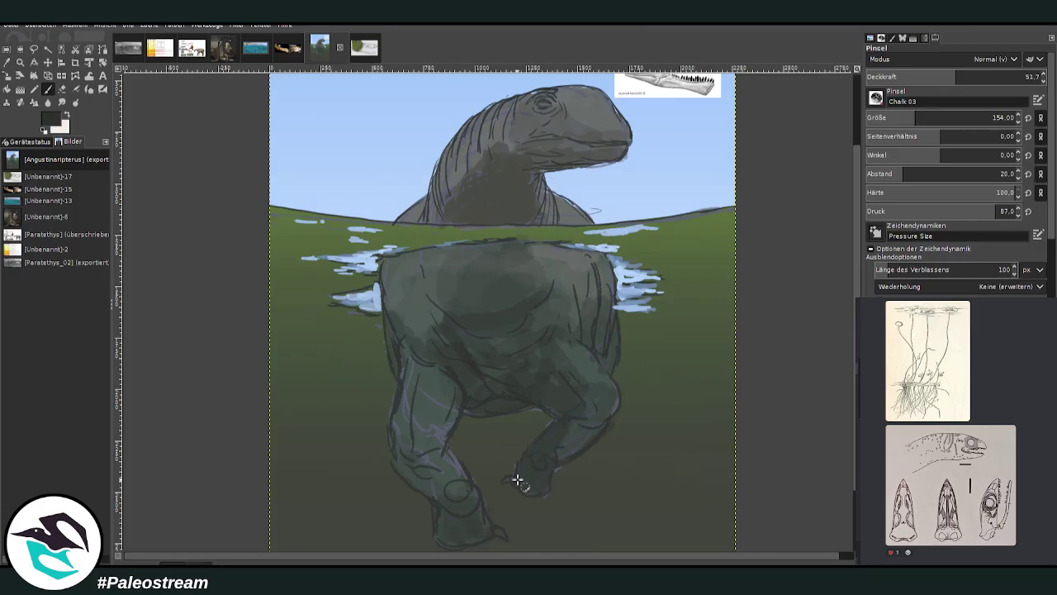
mouse_move(508, 394)
mouse_down()
mouse_move(474, 375)
mouse_move(525, 382)
mouse_move(553, 343)
mouse_move(590, 398)
mouse_move(561, 305)
mouse_move(460, 365)
mouse_move(439, 343)
mouse_move(477, 305)
mouse_move(443, 315)
mouse_move(418, 302)
mouse_move(442, 284)
mouse_move(465, 308)
mouse_move(453, 303)
mouse_move(467, 286)
mouse_move(533, 252)
mouse_move(528, 243)
mouse_move(448, 284)
mouse_move(437, 251)
mouse_move(441, 306)
mouse_move(534, 253)
mouse_move(546, 271)
mouse_move(532, 336)
mouse_move(494, 368)
mouse_move(498, 311)
mouse_move(527, 342)
mouse_move(568, 359)
mouse_move(593, 289)
mouse_move(610, 312)
mouse_move(613, 351)
mouse_move(461, 353)
mouse_move(435, 366)
mouse_move(400, 327)
mouse_move(389, 331)
mouse_move(421, 338)
mouse_move(430, 313)
mouse_up()
key(minus)
key(minus)
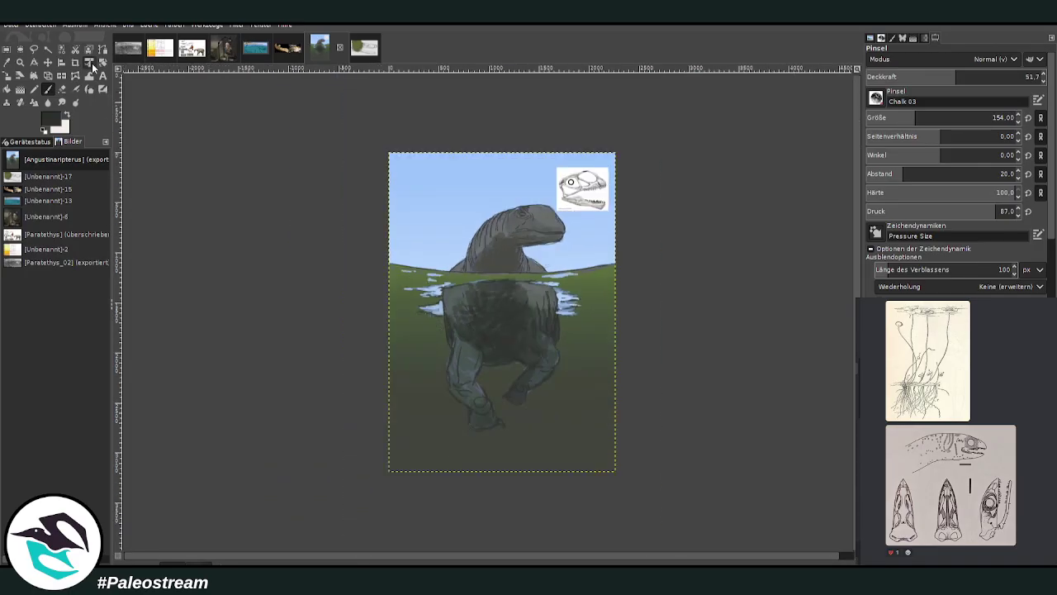
Sample the green of the water and paint over the lower ripples on both sides at brush size 140 and 95.6 opacity
click(20, 63)
drag(403, 238, 611, 405)
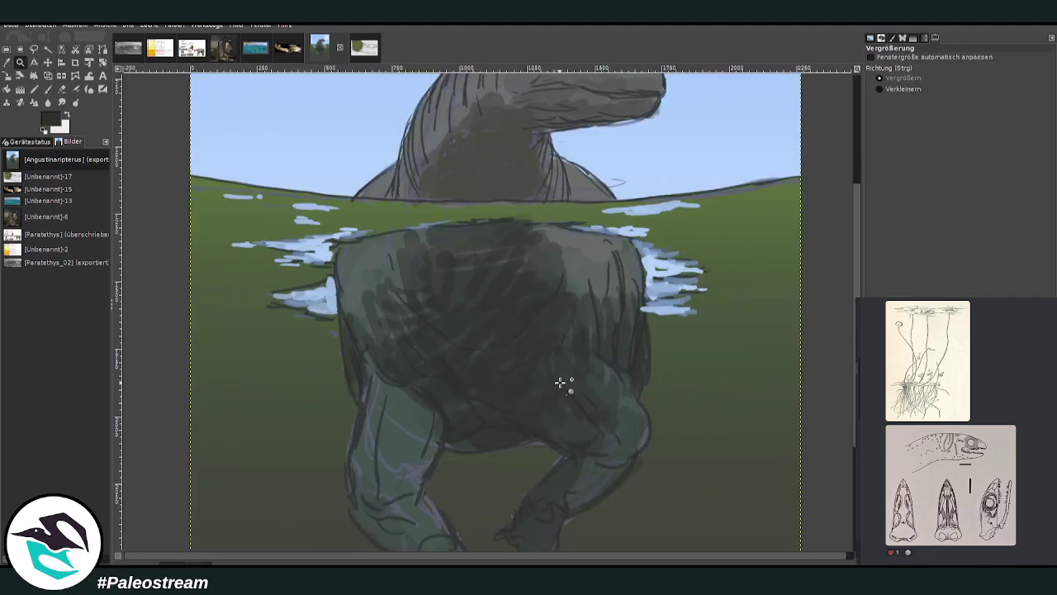
click(7, 63)
click(306, 321)
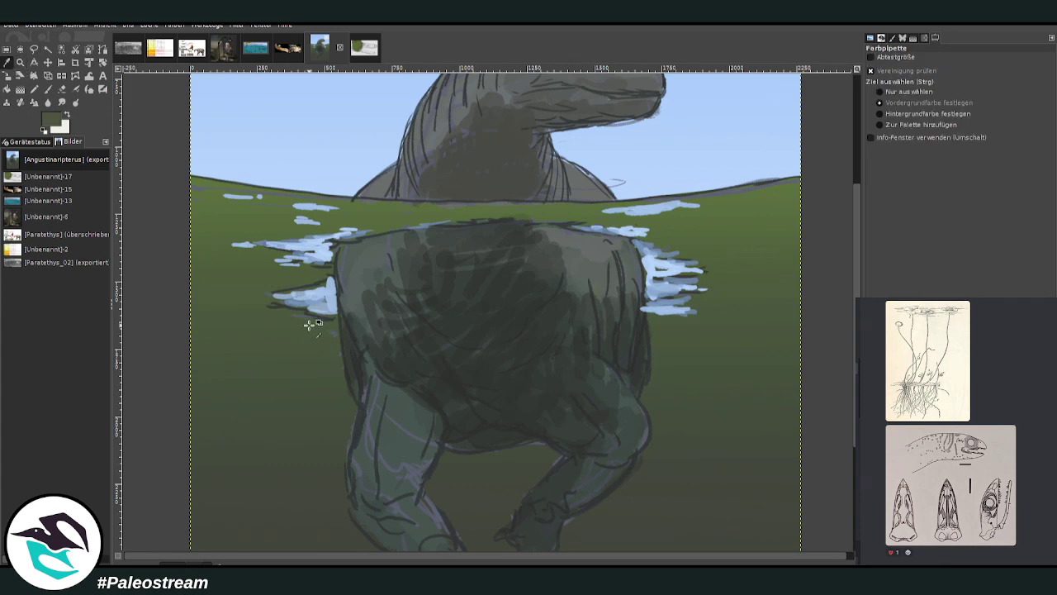
click(48, 89)
drag(967, 76, 1031, 76)
drag(908, 119, 912, 118)
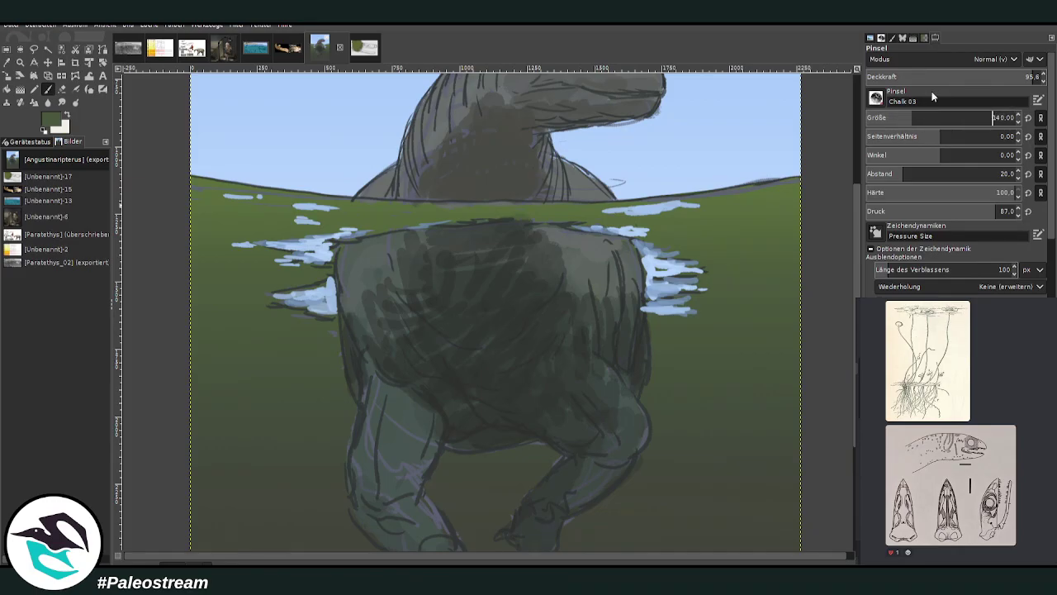
drag(686, 307, 620, 296)
mouse_move(684, 281)
mouse_down()
mouse_move(646, 279)
mouse_move(656, 320)
mouse_move(680, 288)
mouse_move(698, 312)
mouse_up()
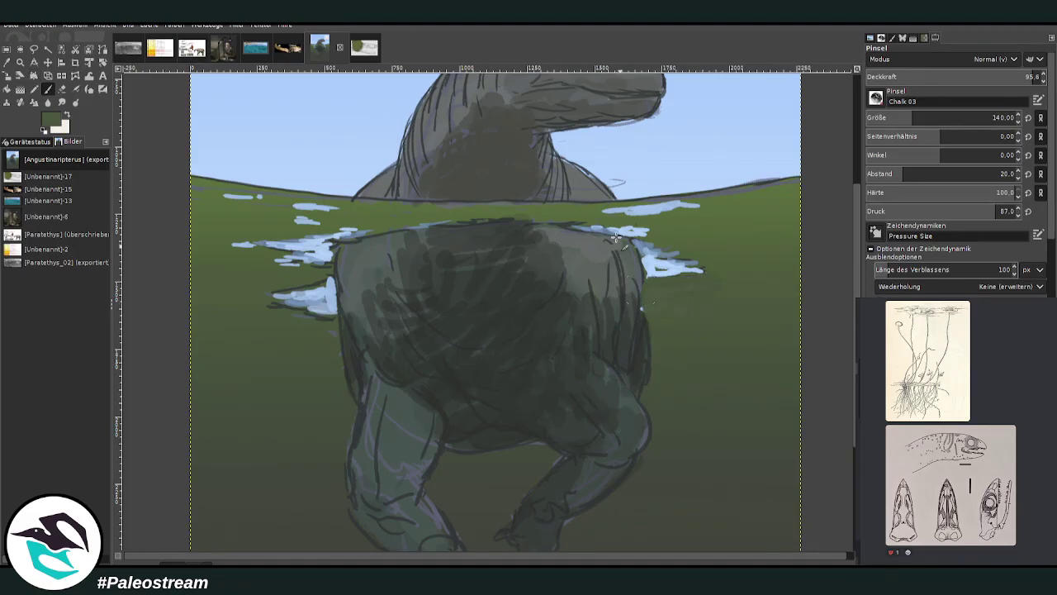
mouse_move(322, 296)
mouse_down()
mouse_move(272, 292)
mouse_move(323, 287)
mouse_move(326, 322)
mouse_move(312, 304)
mouse_move(266, 303)
mouse_move(322, 330)
mouse_up()
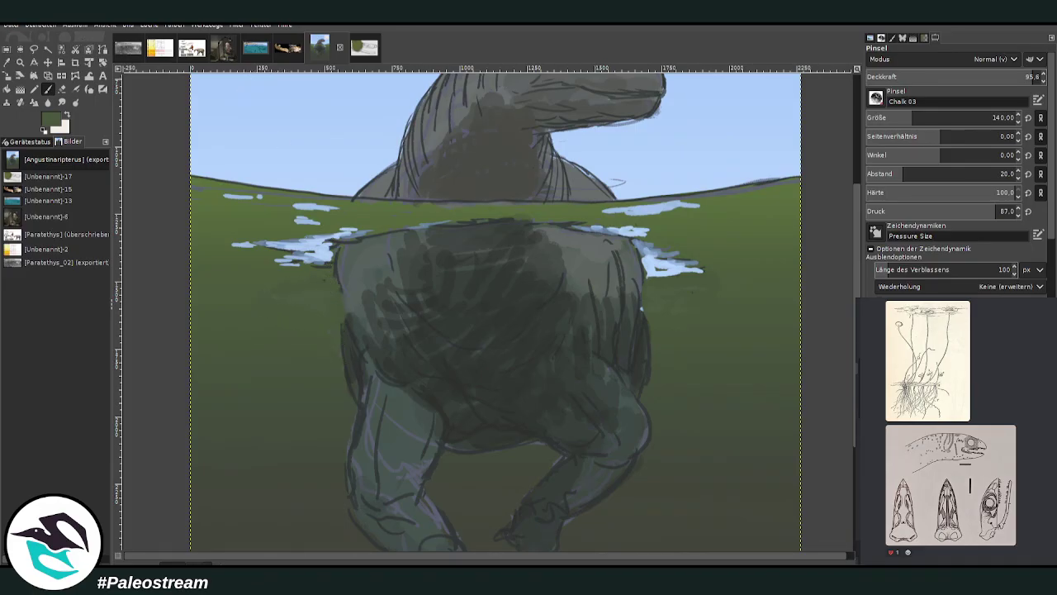
Sample the ripples' light blue and add a few streaks to the ripple beside the torso's left edge
key(o)
click(657, 258)
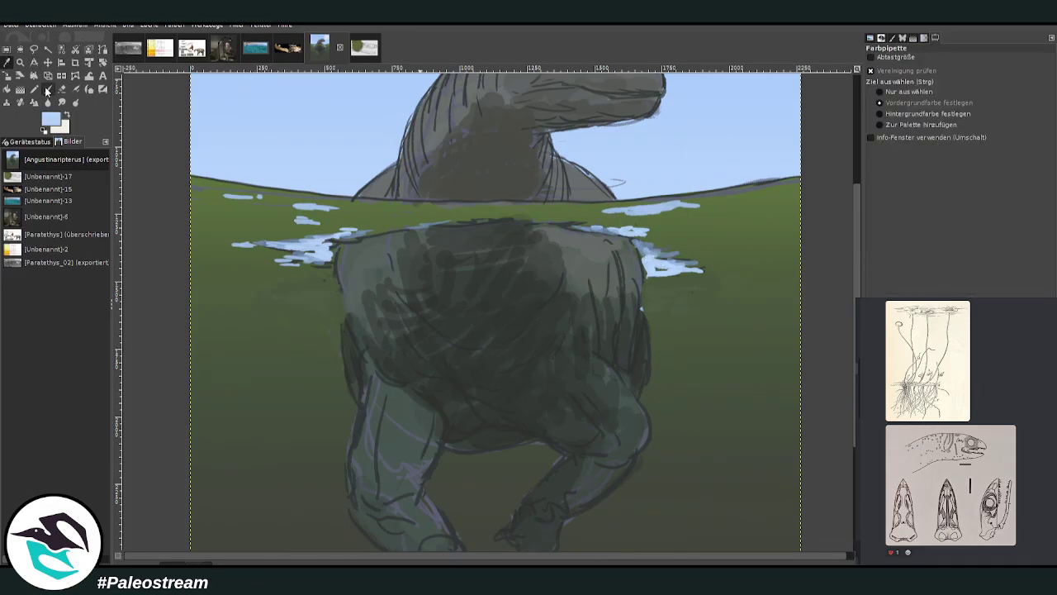
key(p)
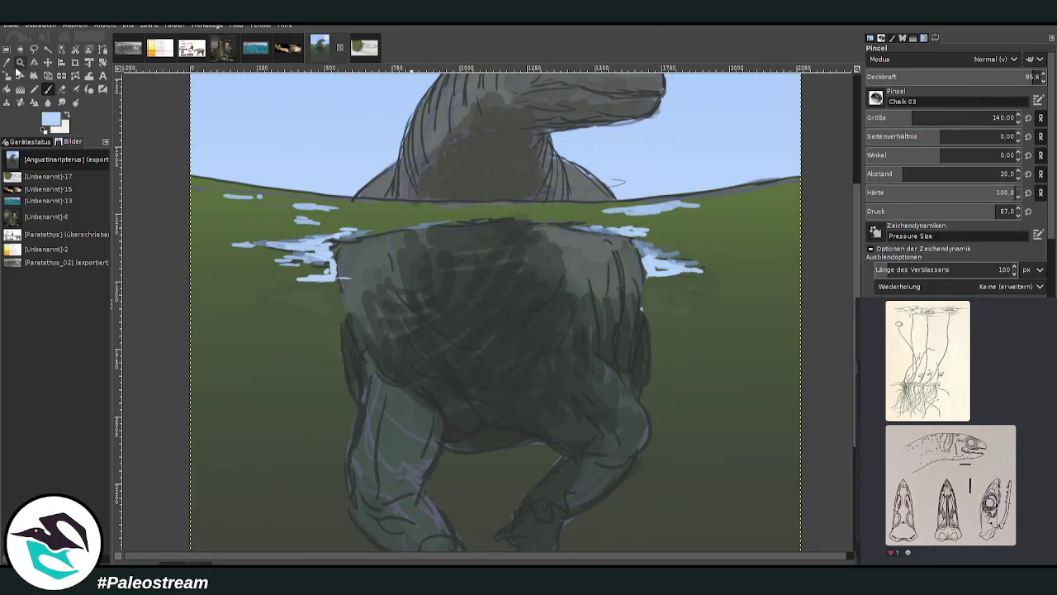
Sample the body's grey-teal and repaint the left and right edges of the submerged torso over the line drawing
key(o)
click(361, 276)
key(p)
mouse_move(354, 316)
mouse_down()
mouse_move(345, 262)
mouse_move(352, 324)
mouse_move(385, 261)
mouse_up()
drag(629, 300, 603, 264)
mouse_move(641, 327)
mouse_down()
mouse_move(626, 270)
mouse_move(641, 371)
mouse_up()
Brush lighter grey-teal strokes over the torso's flanks and the upper legs, lowering the brush opacity to 31.5
click(963, 76)
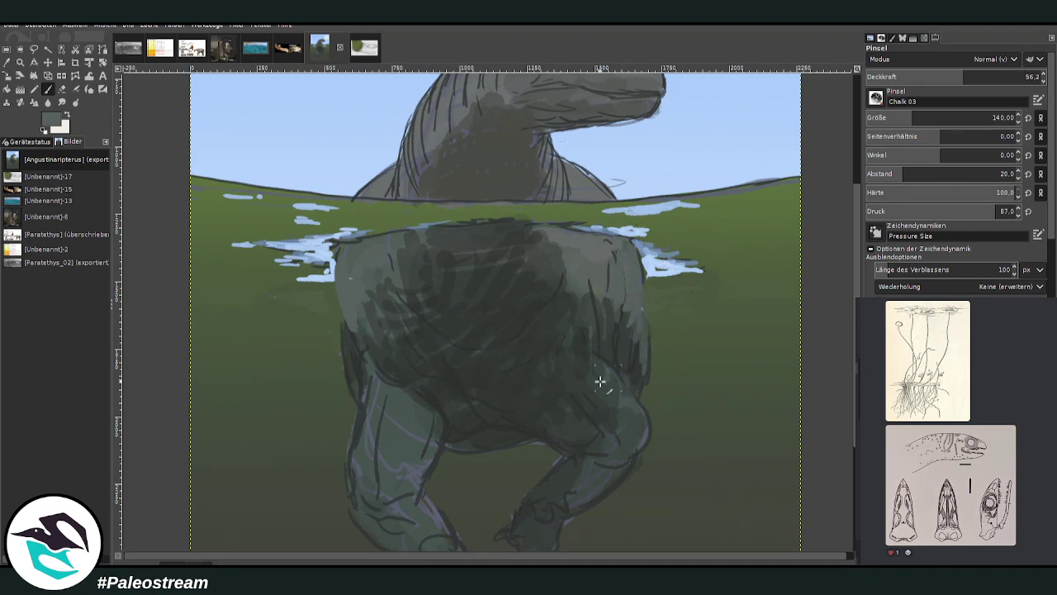
click(1024, 76)
mouse_move(634, 345)
mouse_down()
mouse_move(625, 405)
mouse_move(597, 465)
mouse_move(584, 340)
mouse_move(571, 321)
mouse_move(537, 313)
mouse_move(569, 242)
mouse_move(603, 306)
mouse_up()
mouse_move(394, 297)
mouse_down()
mouse_move(396, 323)
mouse_move(370, 336)
mouse_move(400, 495)
mouse_up()
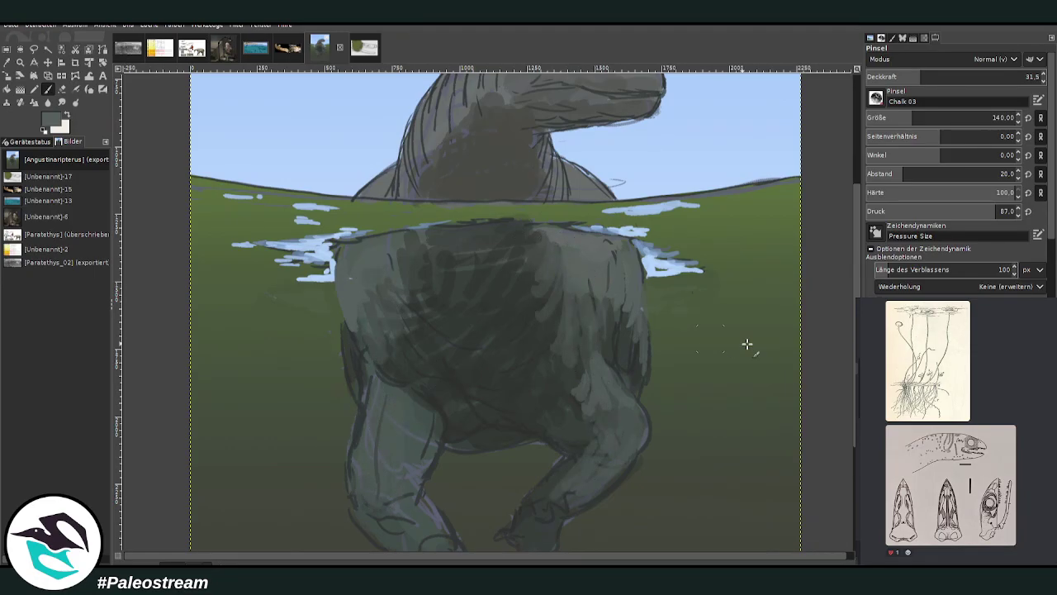
Paint beige patches on the lower part of the left leg at brush size 140 and 50.8 opacity
scroll(746, 343, down, 5)
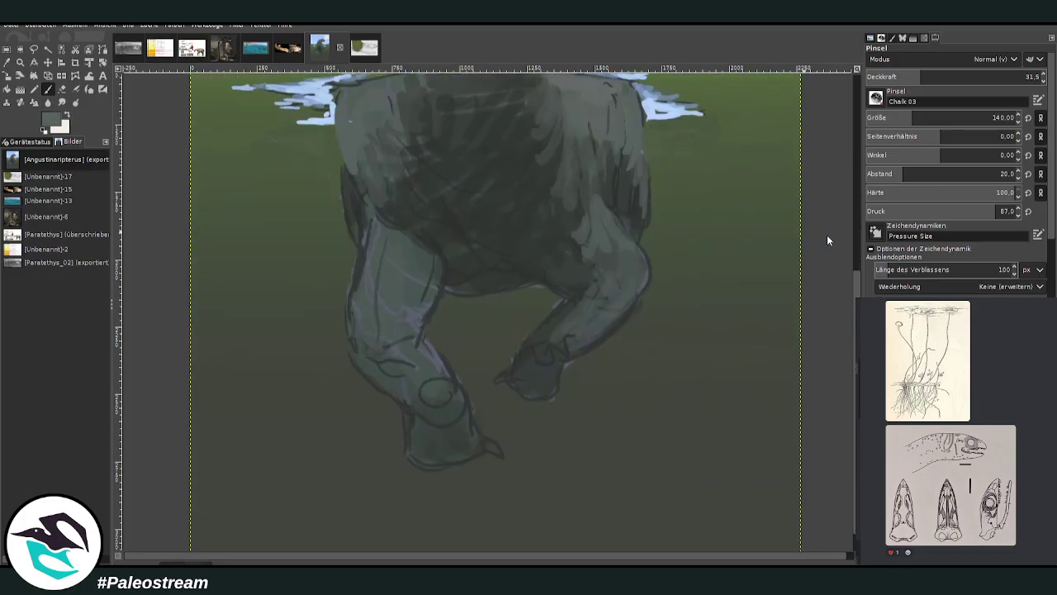
click(824, 244)
click(954, 77)
mouse_move(421, 390)
mouse_down()
mouse_move(385, 361)
mouse_move(377, 310)
mouse_up()
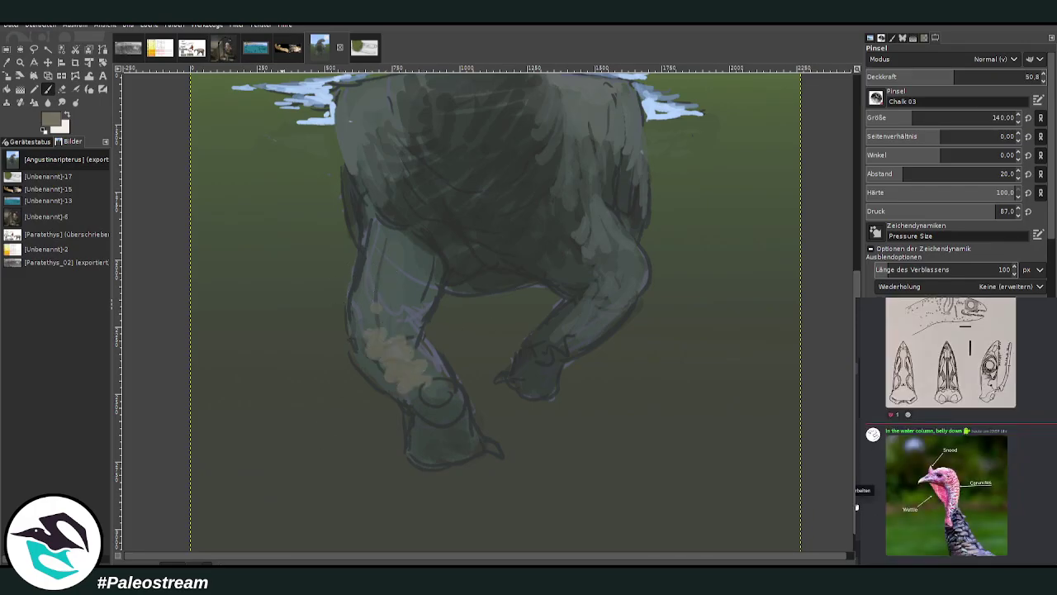
Enlarge the labelled turkey photo posted in the chat and close the preview
click(905, 510)
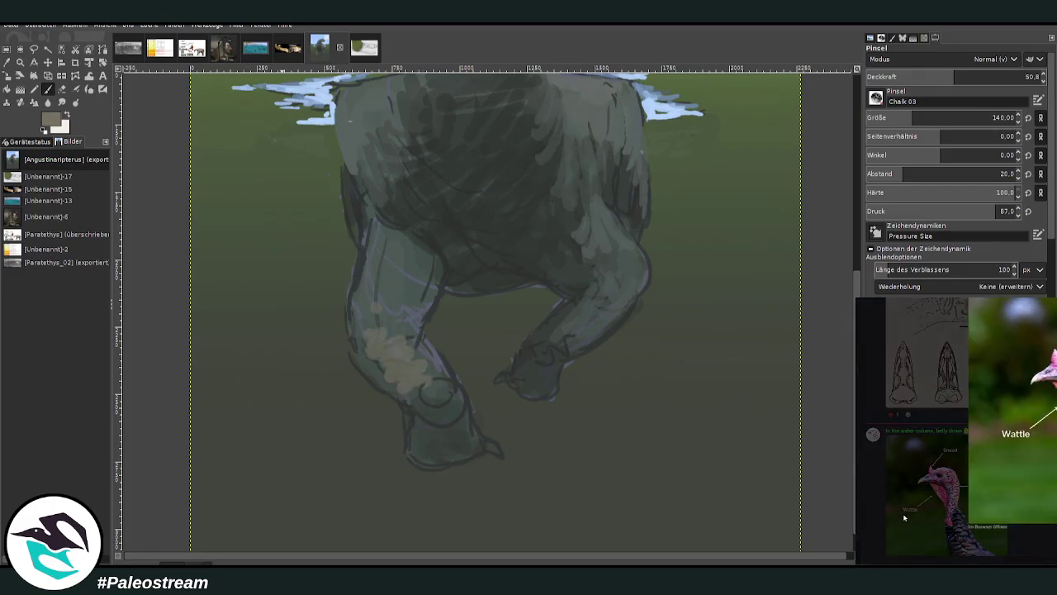
click(904, 518)
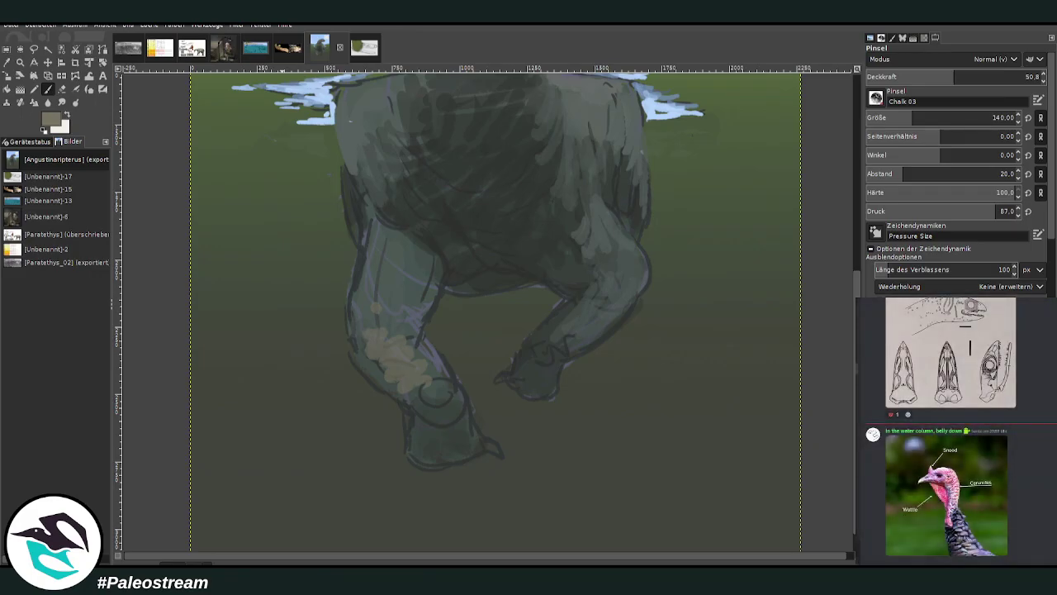
Paint beige highlights on both upper corners of the submerged torso just below the waterline
scroll(846, 373, up, 5)
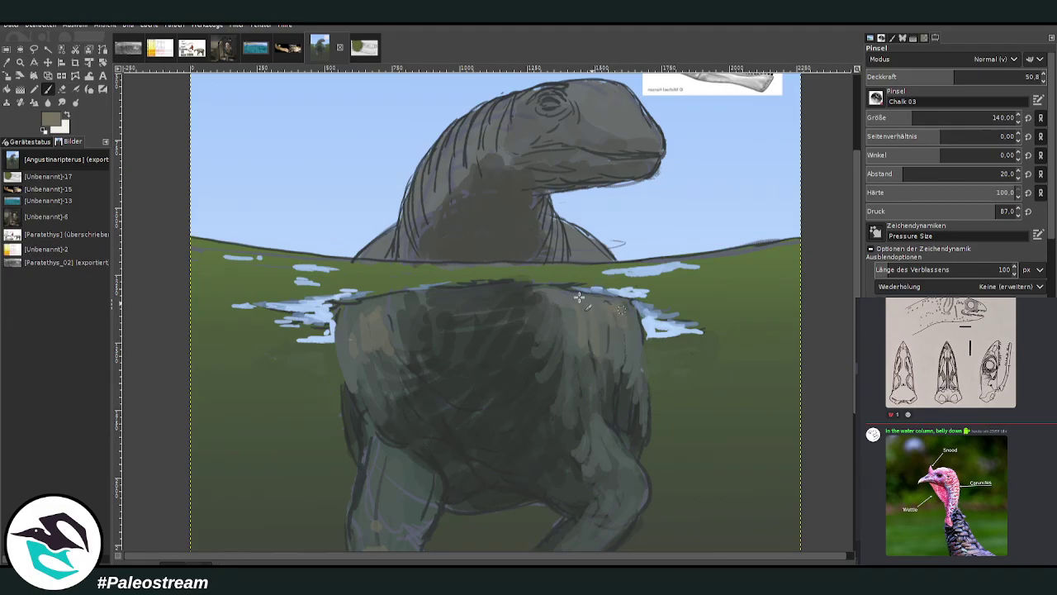
click(894, 116)
click(974, 75)
drag(578, 295, 599, 303)
drag(391, 302, 351, 322)
Paint beige light over the shoulders and the back of the neck at brush size 160 and 38.2 opacity
click(917, 117)
click(931, 76)
drag(373, 255, 357, 248)
mouse_move(569, 256)
mouse_down()
mouse_move(582, 251)
mouse_move(558, 229)
mouse_up()
mouse_move(458, 137)
mouse_down()
mouse_move(413, 206)
mouse_move(474, 124)
mouse_move(516, 101)
mouse_move(480, 123)
mouse_up()
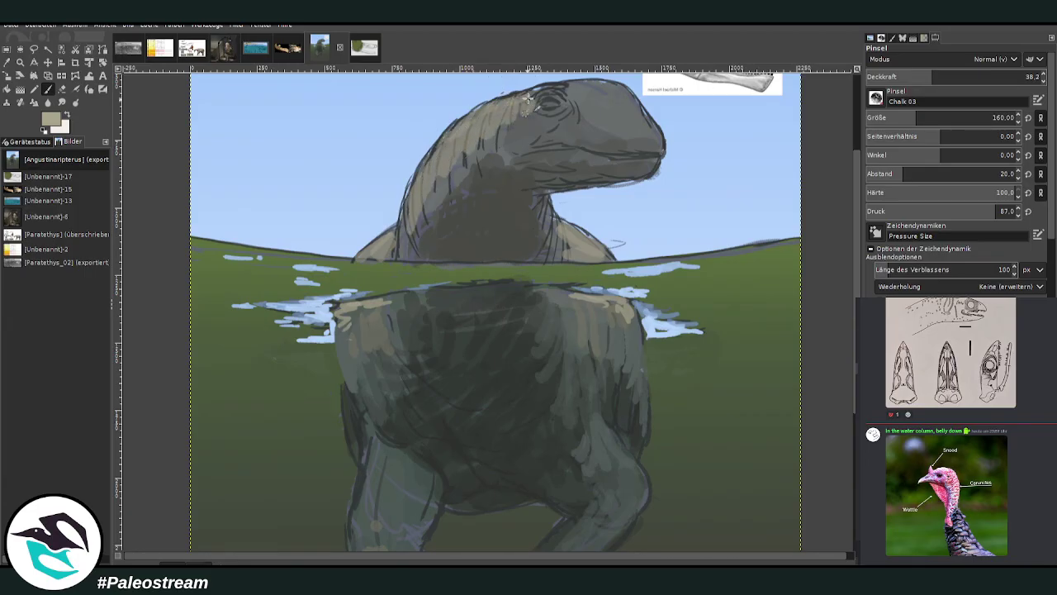
Paint the head beige and blend the tones on the face and neck at 18.9 opacity
scroll(595, 106, up, 3)
mouse_move(583, 214)
mouse_down()
mouse_move(613, 203)
mouse_move(657, 253)
mouse_move(627, 216)
mouse_move(602, 239)
mouse_move(587, 232)
mouse_up()
drag(914, 78, 880, 75)
mouse_move(626, 231)
mouse_down()
mouse_move(599, 247)
mouse_move(549, 203)
mouse_up()
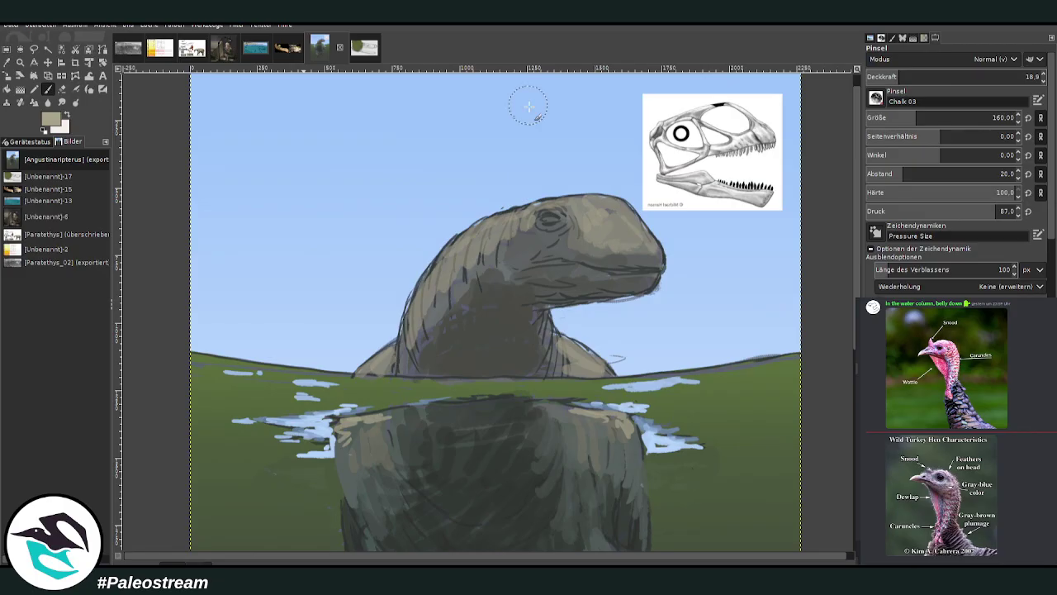
drag(455, 250, 429, 277)
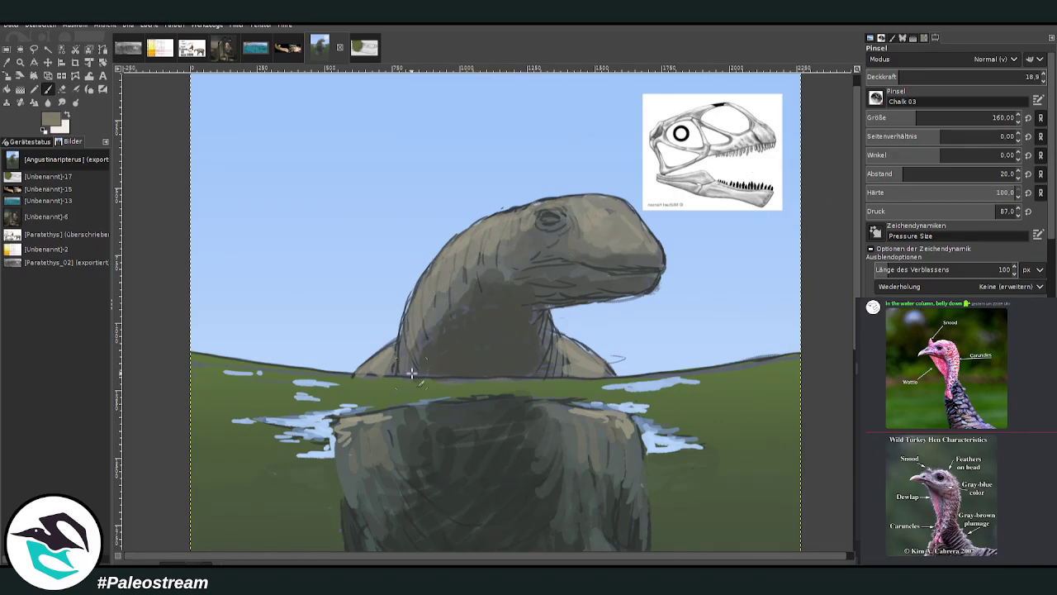
Add lighter beige strokes to the lower part of the left leg at brush size 160 and 30.3 opacity
key(shift+ctrl+j)
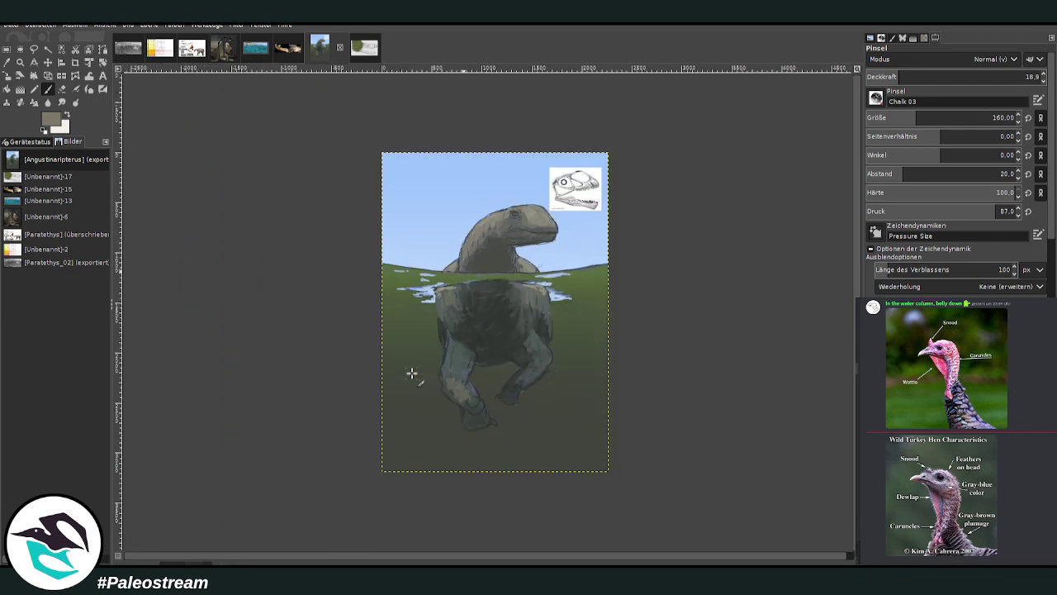
click(20, 63)
drag(413, 229, 554, 424)
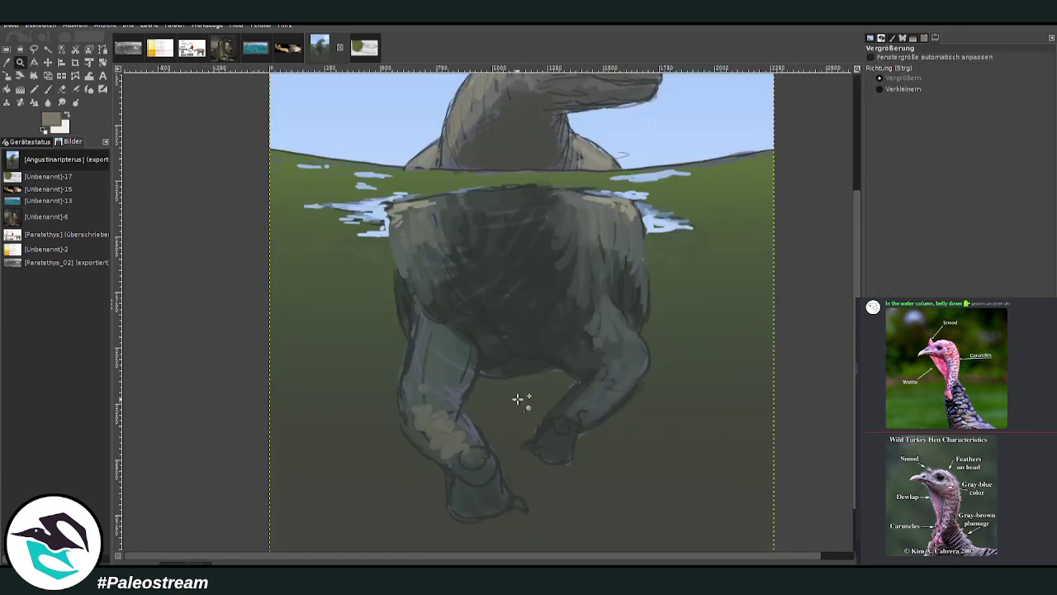
click(603, 393)
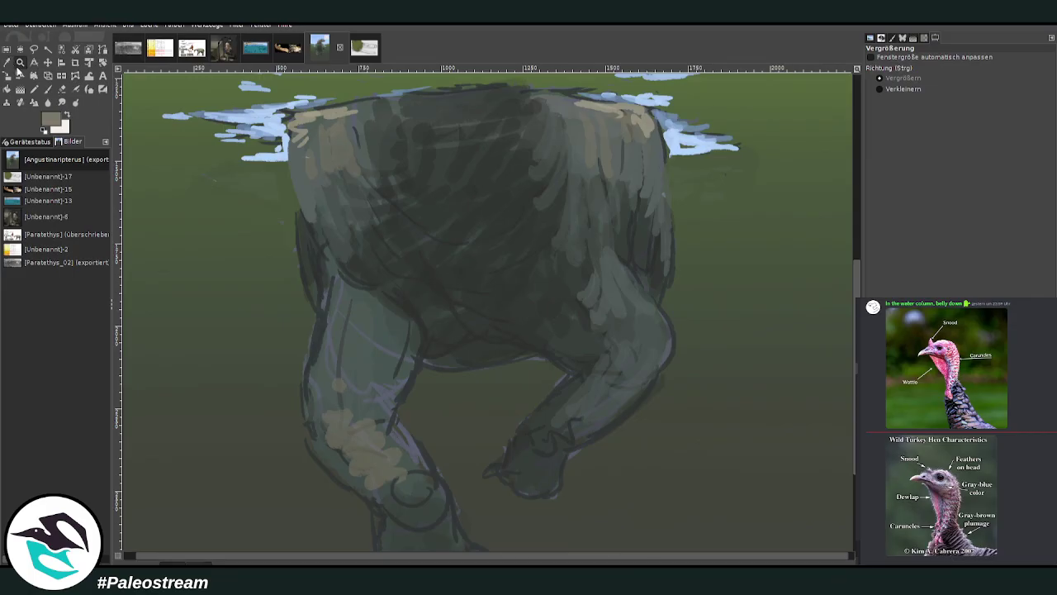
click(47, 89)
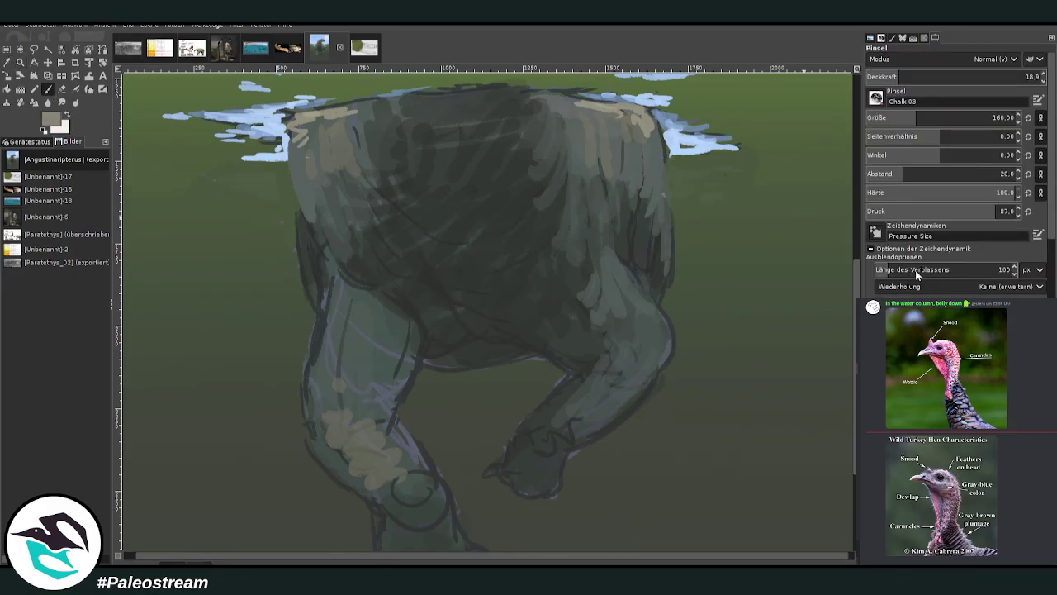
click(919, 76)
mouse_move(378, 465)
mouse_down()
mouse_move(404, 494)
mouse_move(404, 460)
mouse_move(351, 456)
mouse_move(332, 384)
mouse_up()
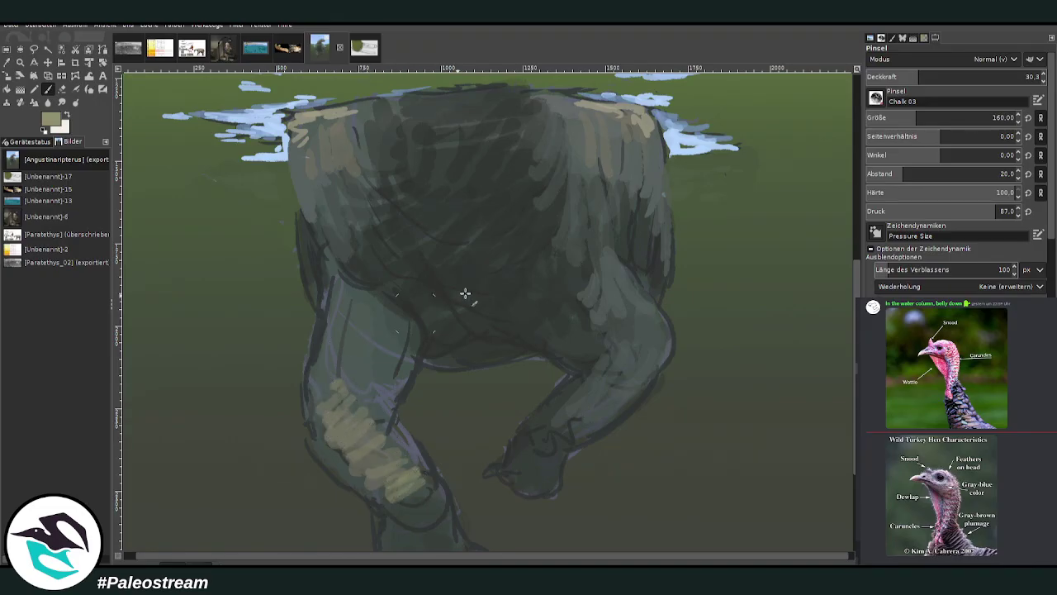
Paint muted olive-beige light over both legs and the torso's flanks at brush size 160 and 30.3 opacity
drag(665, 330, 612, 273)
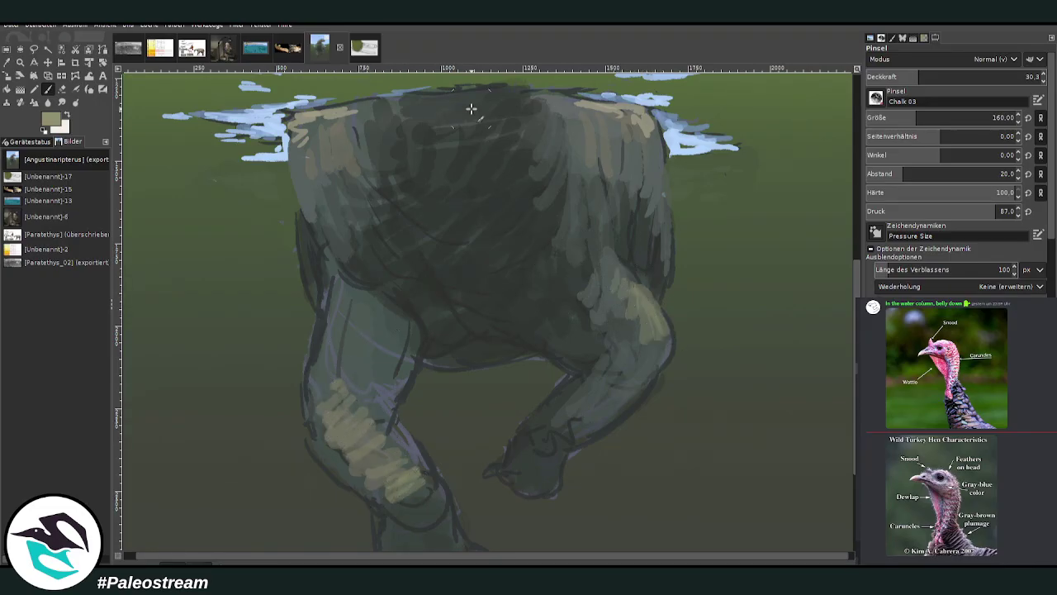
ctrl+click(836, 251)
mouse_move(659, 343)
mouse_down()
mouse_move(628, 354)
mouse_move(628, 318)
mouse_move(608, 316)
mouse_move(619, 264)
mouse_move(593, 218)
mouse_move(595, 185)
mouse_move(584, 224)
mouse_move(620, 241)
mouse_move(628, 192)
mouse_up()
drag(345, 355, 319, 417)
mouse_move(334, 260)
mouse_down()
mouse_move(335, 350)
mouse_move(347, 280)
mouse_up()
mouse_move(323, 162)
mouse_down()
mouse_move(377, 196)
mouse_move(380, 106)
mouse_move(300, 168)
mouse_move(324, 241)
mouse_up()
mouse_move(599, 116)
mouse_down()
mouse_move(653, 137)
mouse_move(653, 281)
mouse_up()
drag(309, 279, 308, 217)
Extend the olive-beige tone along the bent right leg and the side of the torso above it
mouse_move(396, 493)
mouse_down()
mouse_move(412, 503)
mouse_move(396, 506)
mouse_up()
drag(855, 353, 855, 384)
mouse_move(575, 352)
mouse_down()
mouse_move(628, 286)
mouse_move(620, 224)
mouse_move(666, 274)
mouse_move(602, 128)
mouse_up()
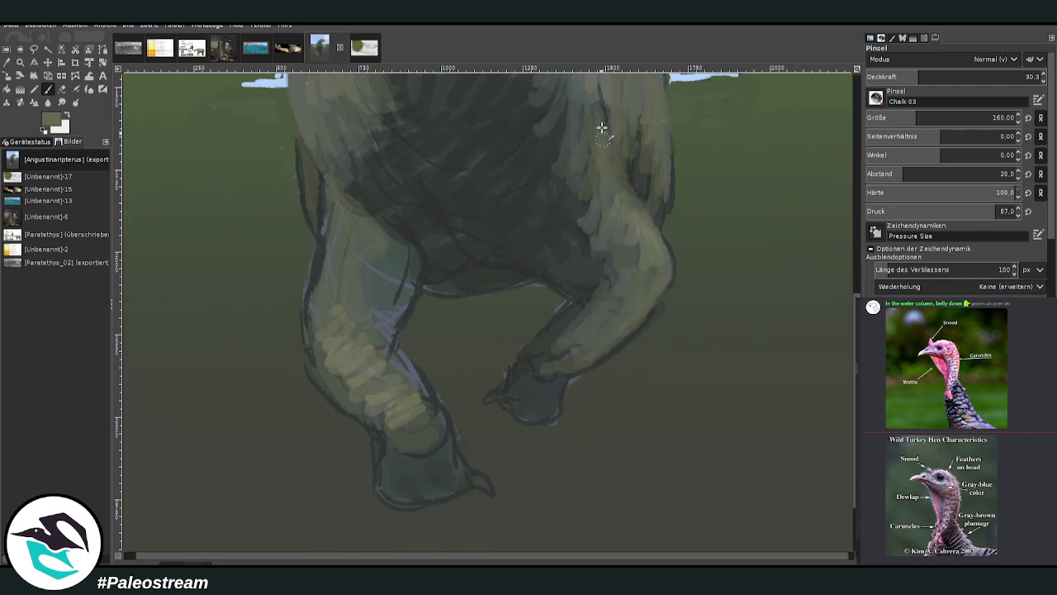
drag(580, 212, 571, 170)
drag(559, 196, 568, 172)
Add finer olive-beige strokes along both edges of the dark belly at brush size 94
drag(855, 339, 856, 258)
click(902, 115)
mouse_move(570, 315)
mouse_down()
mouse_move(546, 355)
mouse_move(517, 368)
mouse_up()
drag(567, 266, 542, 317)
mouse_move(383, 295)
mouse_down()
mouse_move(403, 333)
mouse_move(361, 368)
mouse_up()
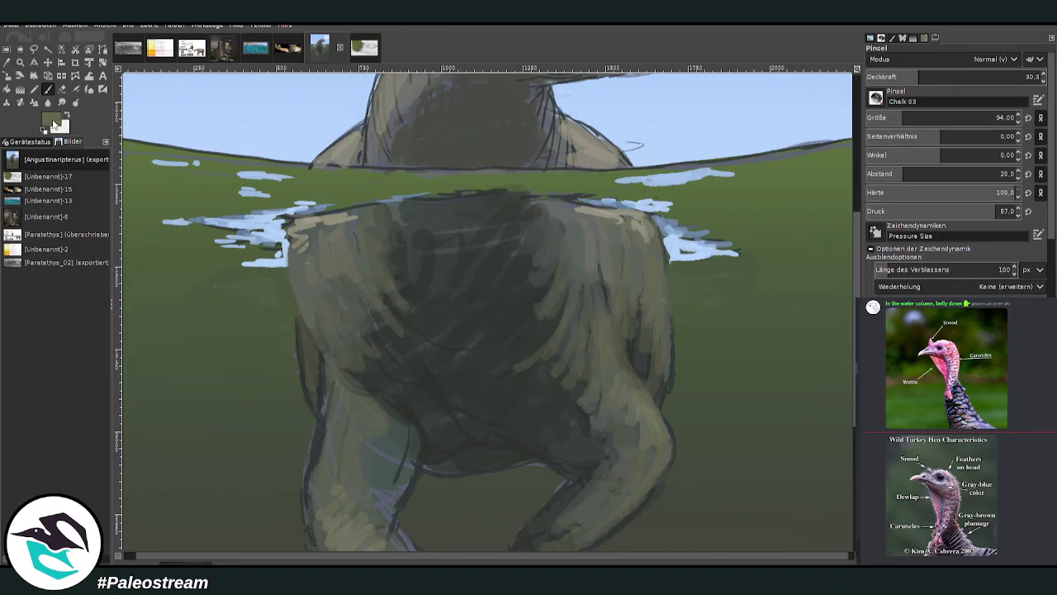
Paint dark green-brown shadow over the inner left thigh and the adjoining belly at about 70 opacity
click(839, 217)
click(988, 76)
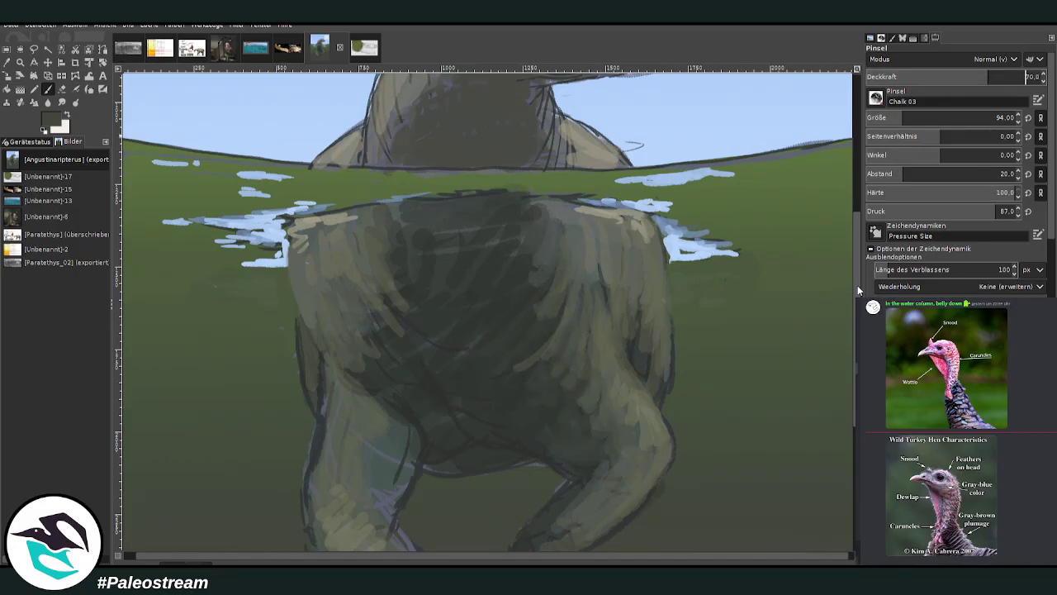
scroll(566, 331, down, 3)
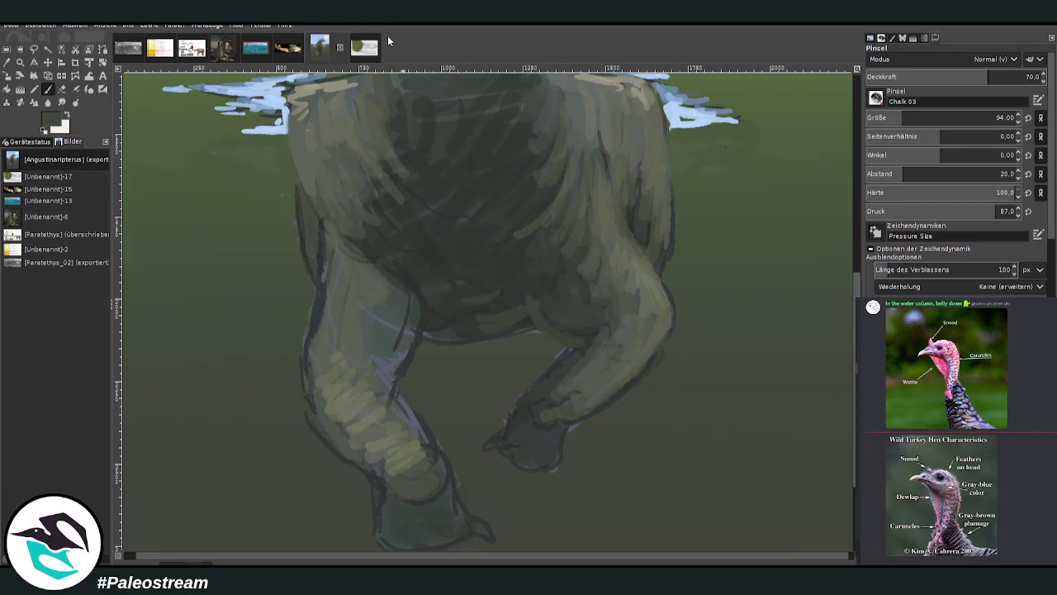
key(shift+e)
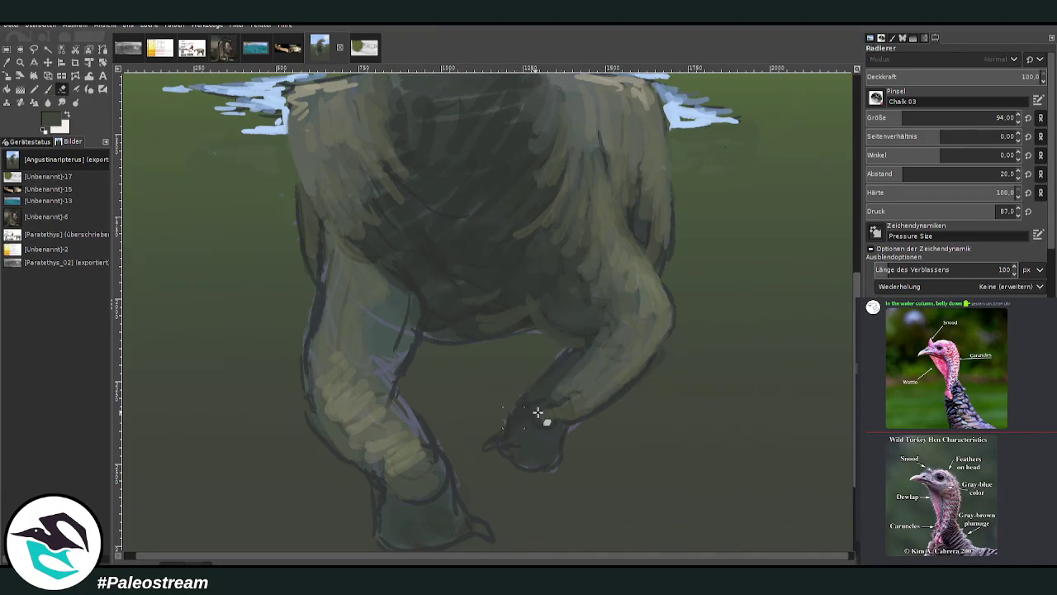
key(p)
mouse_move(371, 382)
mouse_down()
mouse_move(406, 339)
mouse_move(412, 313)
mouse_move(409, 291)
mouse_move(375, 322)
mouse_move(379, 277)
mouse_up()
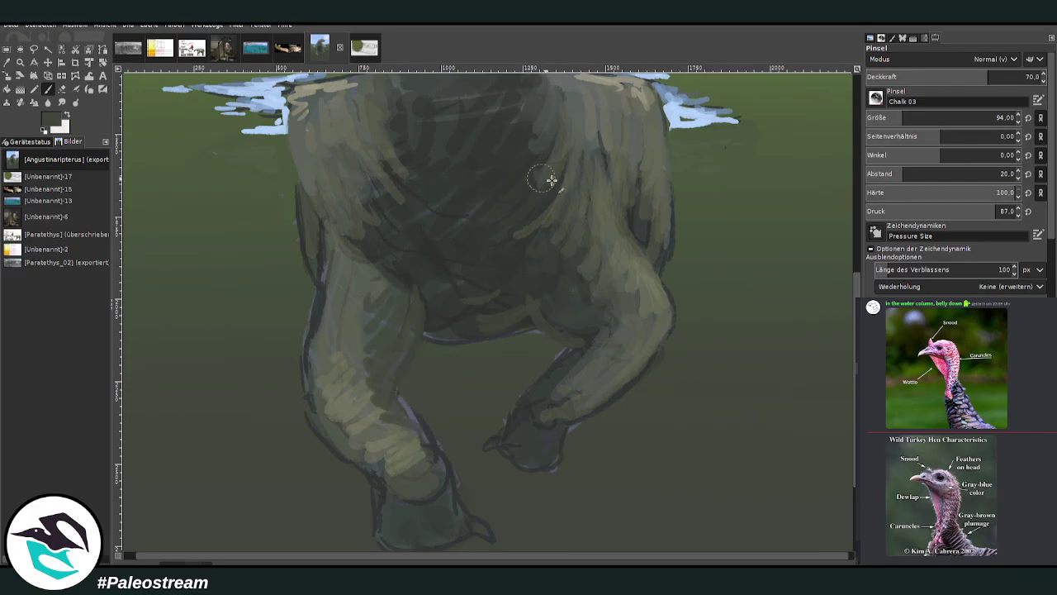
mouse_move(384, 328)
mouse_down()
mouse_move(375, 280)
mouse_move(394, 319)
mouse_move(418, 279)
mouse_move(415, 329)
mouse_move(404, 290)
mouse_up()
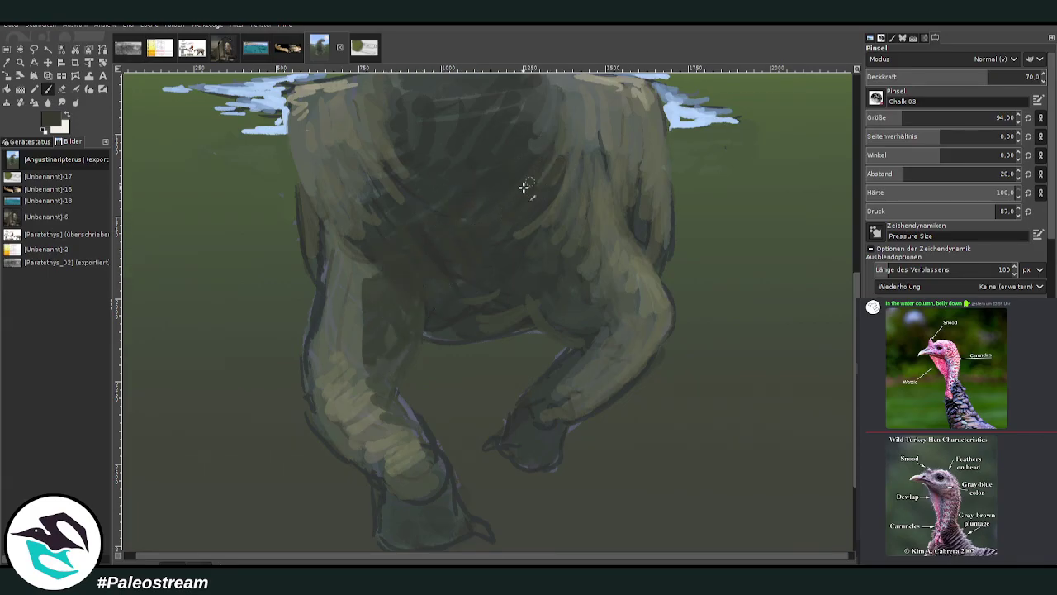
Shade the lower edge of the belly, the lower left leg and its foot with dark grey at brush size 94
scroll(858, 288, up, 4)
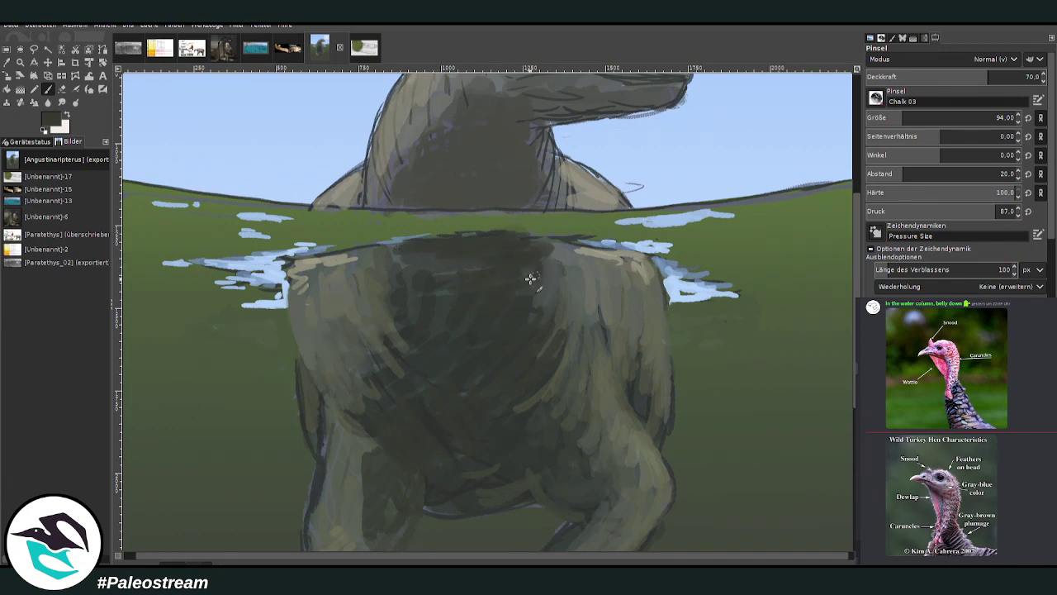
scroll(350, 256, down, 4)
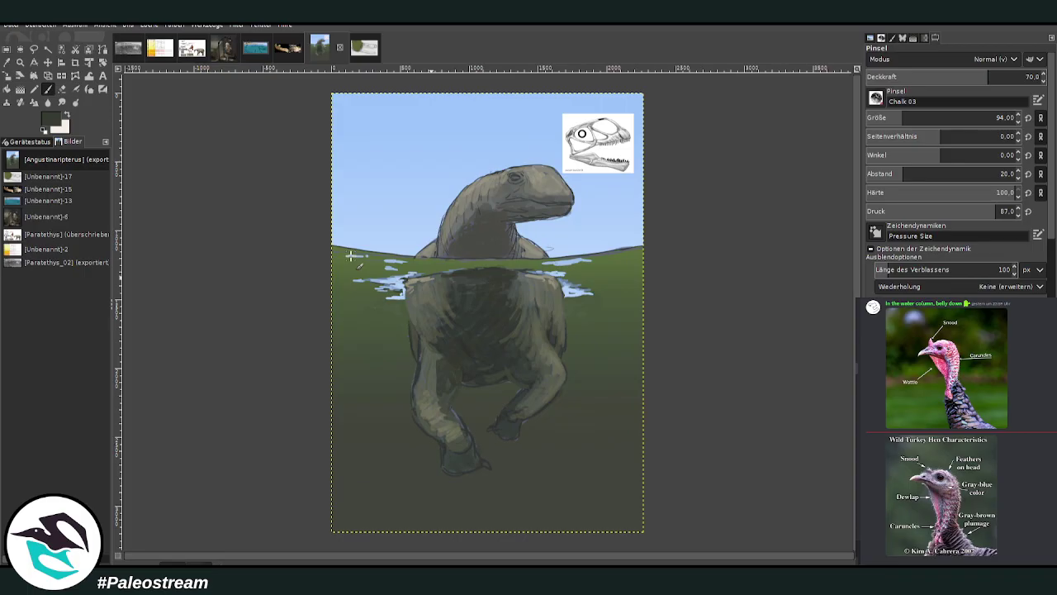
click(20, 62)
drag(394, 239, 588, 482)
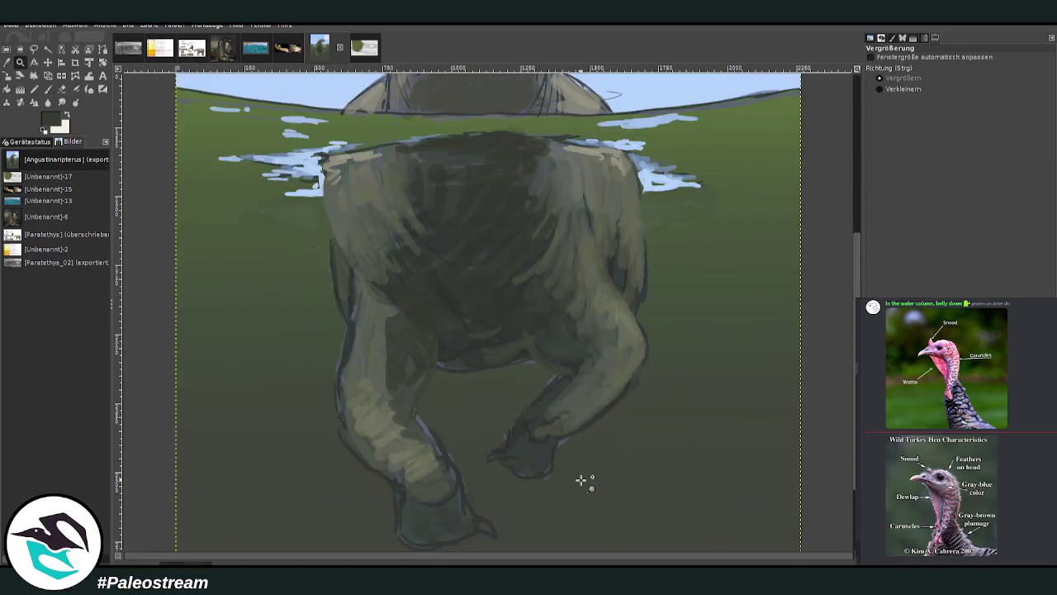
click(49, 63)
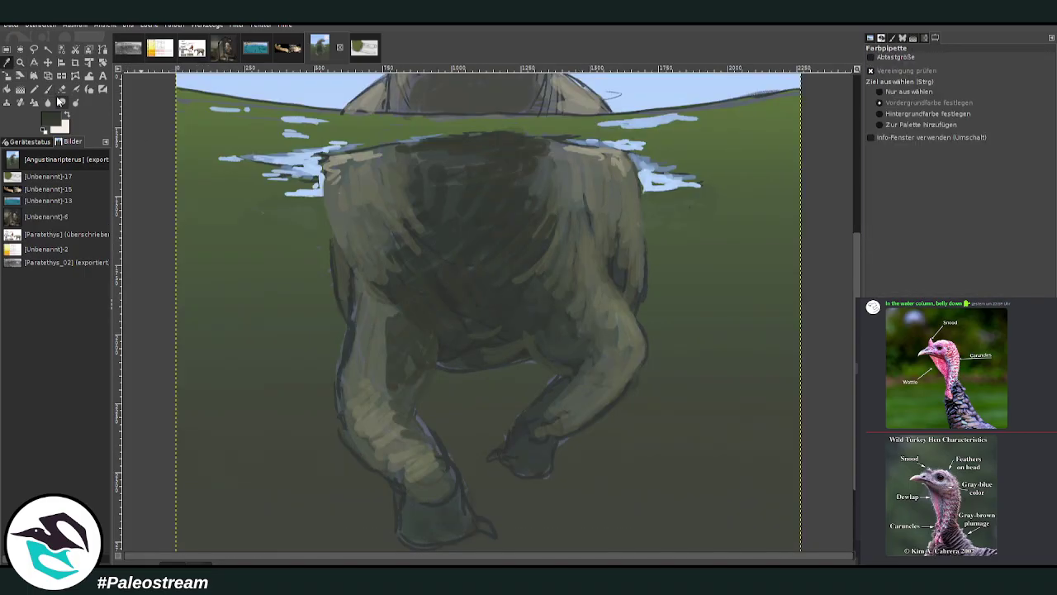
key(p)
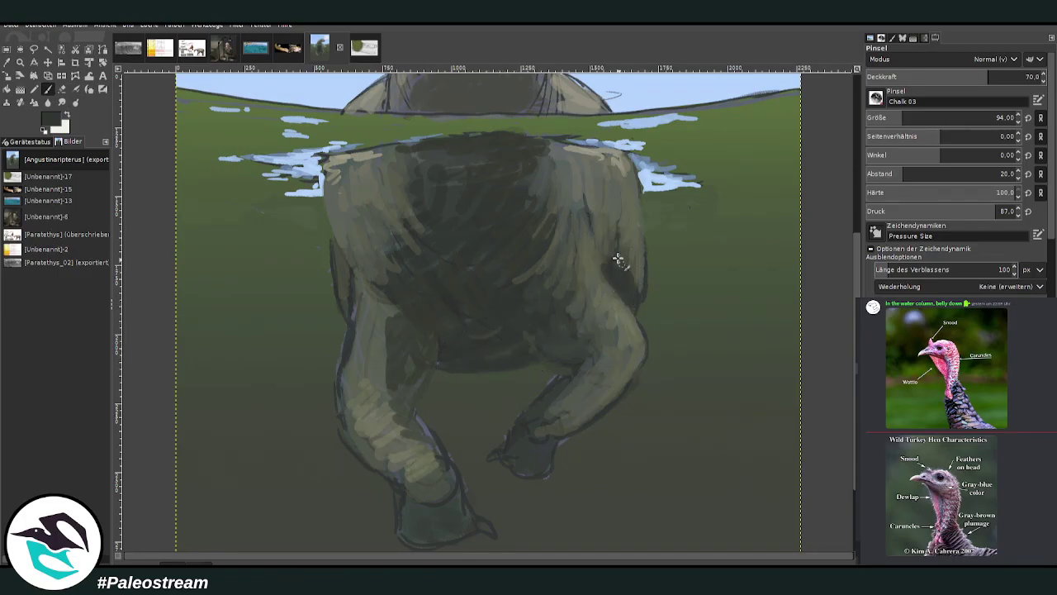
mouse_move(453, 484)
mouse_down()
mouse_move(393, 401)
mouse_move(475, 518)
mouse_move(441, 514)
mouse_move(440, 486)
mouse_move(407, 518)
mouse_move(399, 473)
mouse_up()
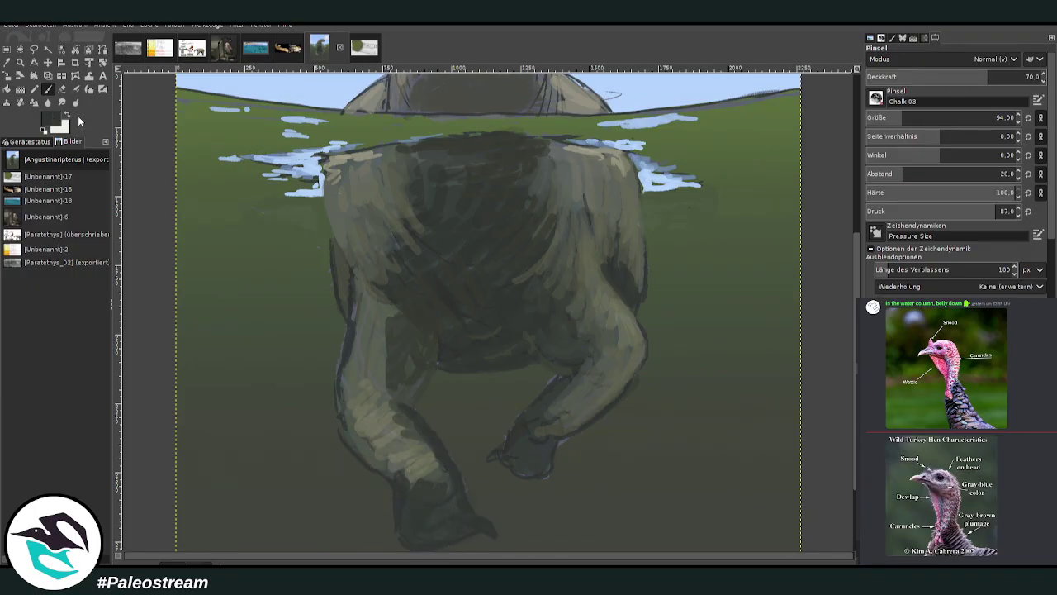
Darken the contours of the left leg and fill the right foot with dark shadow
mouse_move(466, 517)
mouse_down()
mouse_move(405, 538)
mouse_move(389, 463)
mouse_move(389, 481)
mouse_move(343, 428)
mouse_move(355, 249)
mouse_up()
mouse_move(422, 363)
mouse_down()
mouse_move(416, 404)
mouse_move(420, 358)
mouse_up()
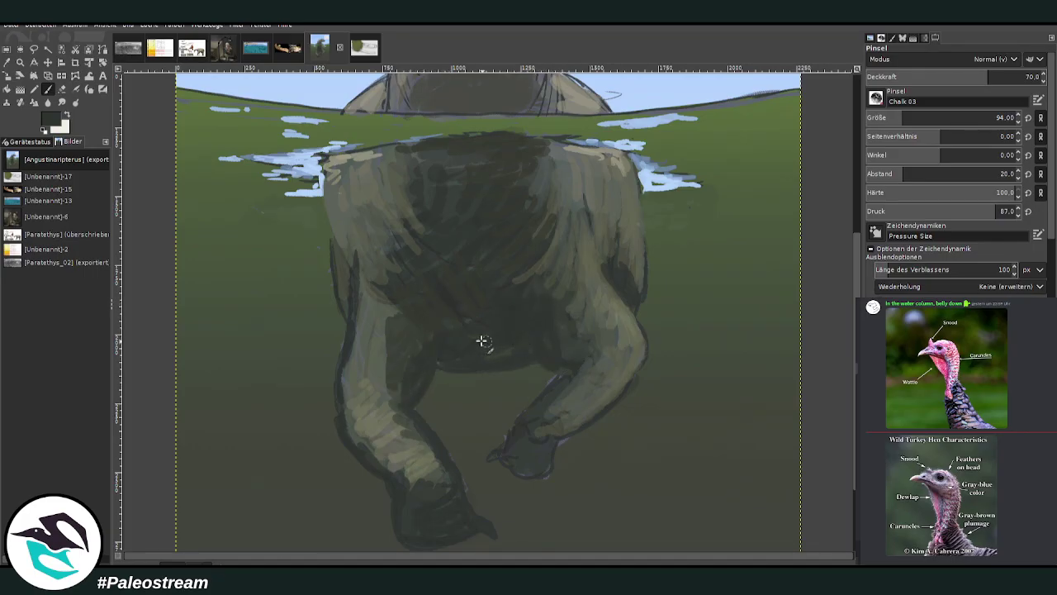
mouse_move(531, 433)
mouse_down()
mouse_move(529, 465)
mouse_move(503, 453)
mouse_up()
Shade the right lower leg, the left leg and both flanks with softer dark strokes at 33.8 opacity
click(925, 75)
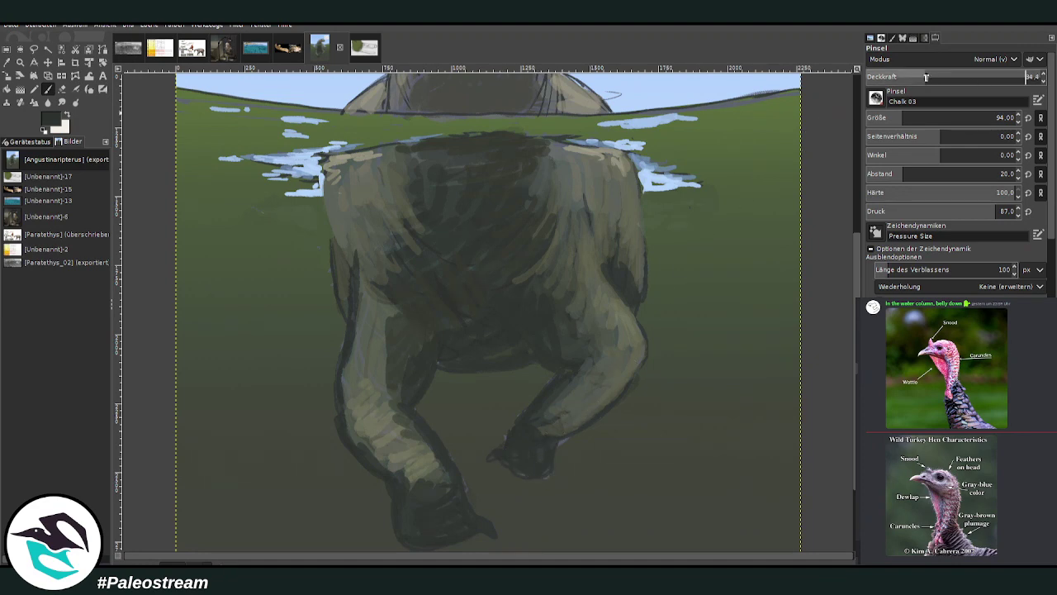
mouse_move(566, 401)
mouse_down()
mouse_move(558, 434)
mouse_move(600, 401)
mouse_move(566, 415)
mouse_move(620, 361)
mouse_move(542, 320)
mouse_up()
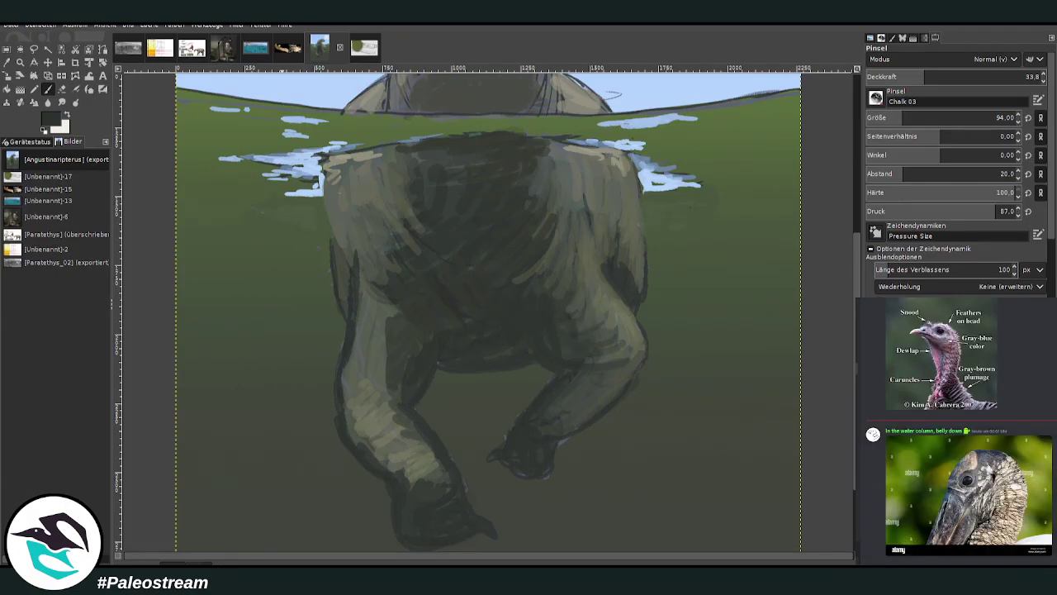
mouse_move(379, 401)
mouse_down()
mouse_move(387, 302)
mouse_move(376, 305)
mouse_move(378, 259)
mouse_move(340, 232)
mouse_move(337, 263)
mouse_move(327, 187)
mouse_move(340, 242)
mouse_move(353, 244)
mouse_move(339, 177)
mouse_up()
mouse_move(609, 250)
mouse_down()
mouse_move(616, 189)
mouse_move(625, 207)
mouse_move(625, 198)
mouse_move(605, 218)
mouse_move(613, 241)
mouse_move(595, 168)
mouse_up()
Paint yellow-green highlights on the torso's upper right corner at brush size 184, using 34.1 and softer 11.7 opacity
click(906, 76)
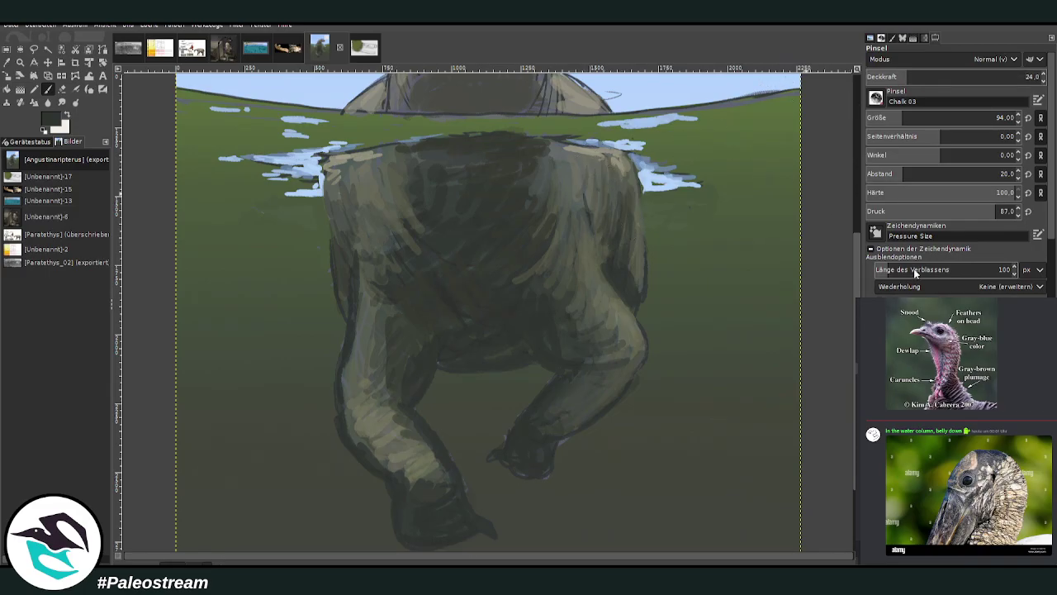
click(888, 117)
click(924, 76)
drag(613, 156, 624, 175)
click(994, 117)
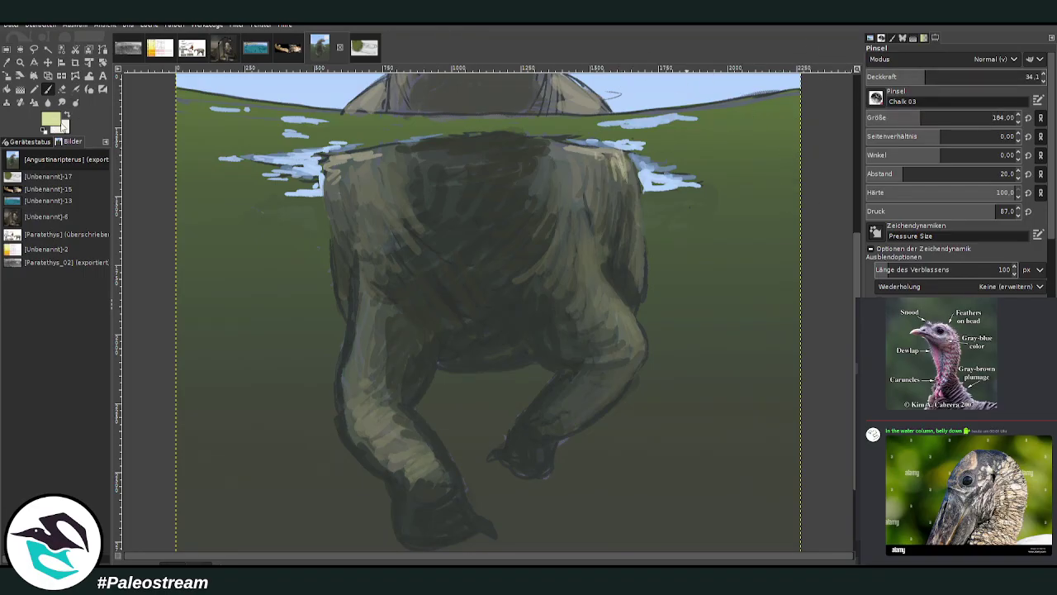
drag(585, 151, 564, 140)
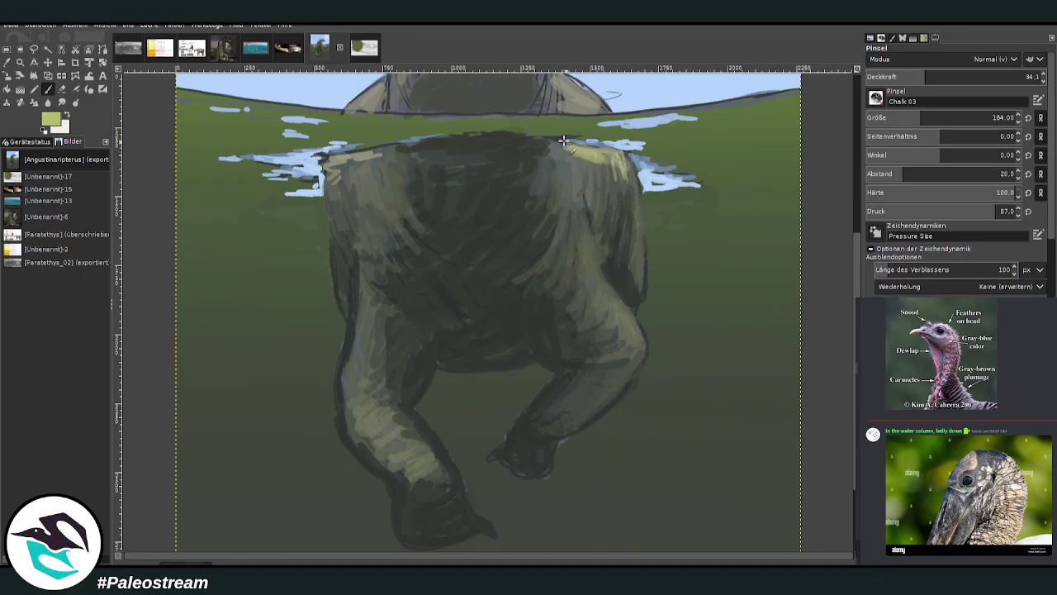
click(886, 76)
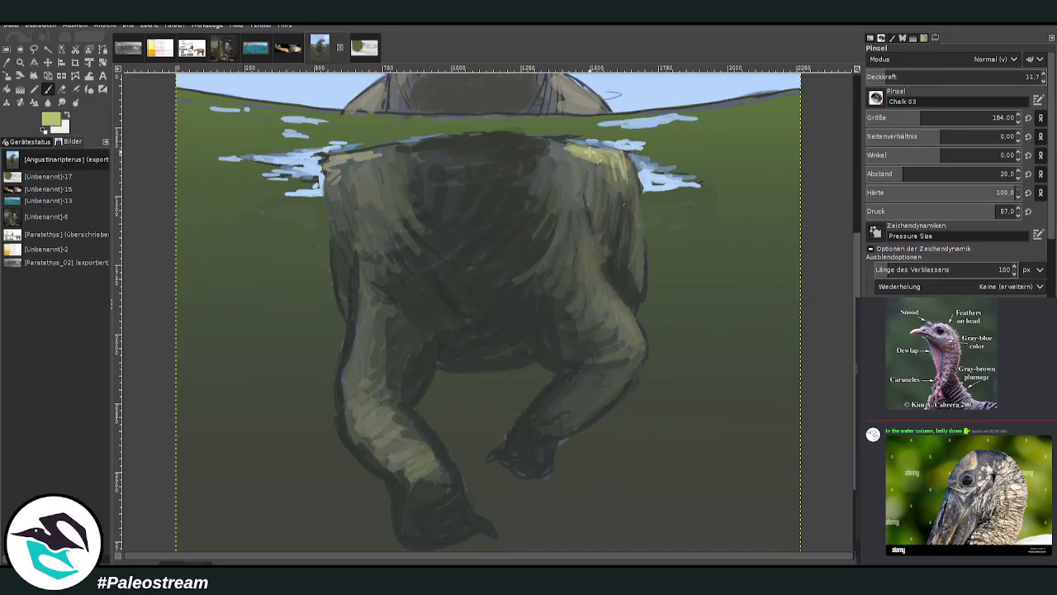
mouse_move(573, 177)
mouse_down()
mouse_move(566, 151)
mouse_move(546, 159)
mouse_move(524, 128)
mouse_up()
Paint a yellow-green rim light along the torso's top edge on both sides at brush size 76 and 47 opacity
click(948, 76)
click(997, 118)
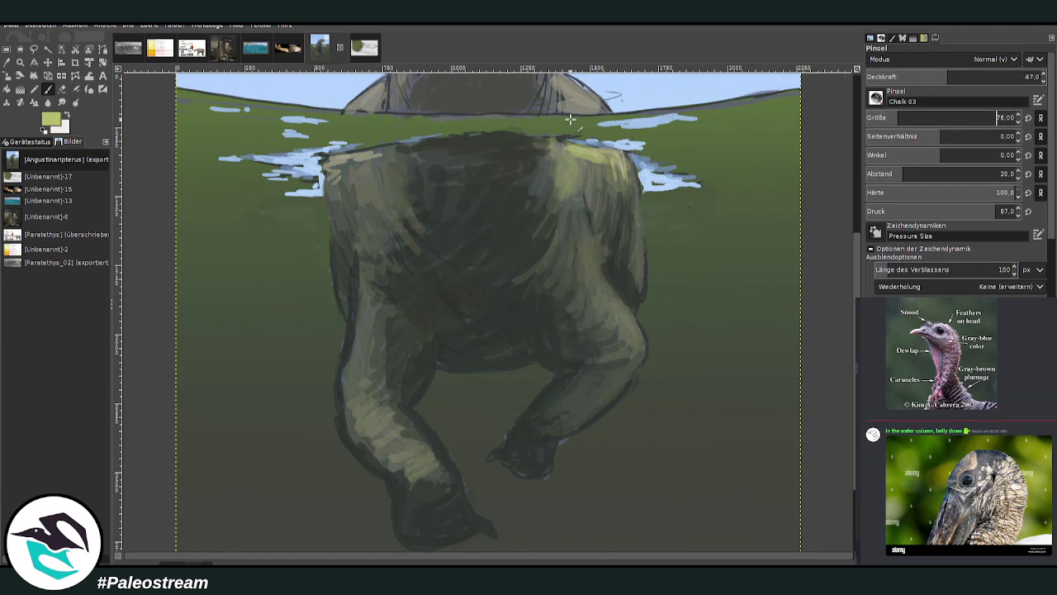
drag(497, 132, 572, 162)
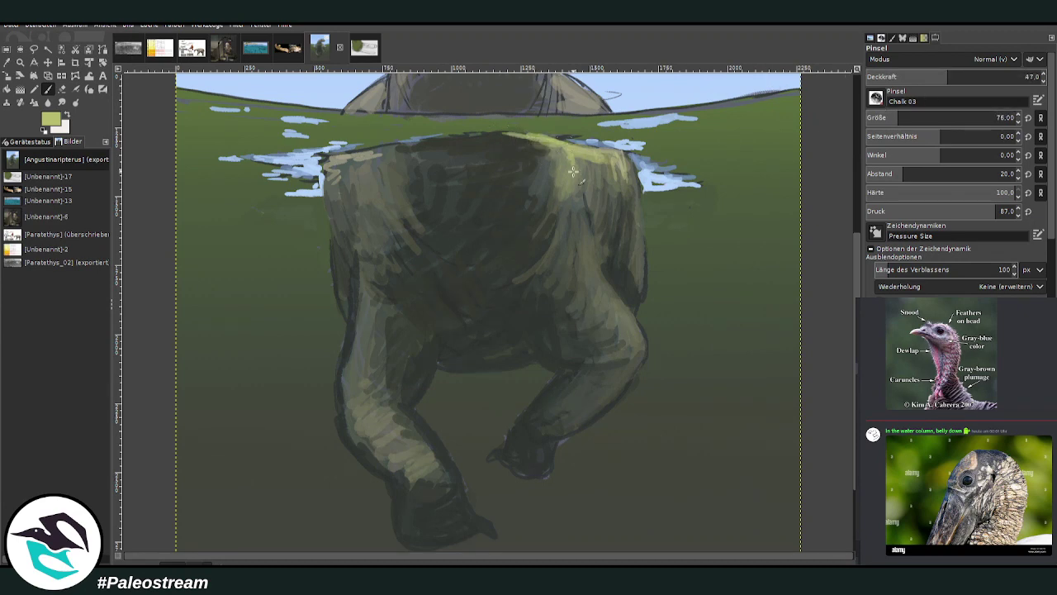
mouse_move(439, 139)
mouse_down()
mouse_move(386, 146)
mouse_move(413, 150)
mouse_move(407, 157)
mouse_move(334, 170)
mouse_up()
Bring the yellow-green highlights down both submerged shoulders at 27.4 opacity
drag(934, 80, 913, 80)
mouse_move(372, 157)
mouse_down()
mouse_move(362, 212)
mouse_move(340, 165)
mouse_move(337, 213)
mouse_up()
drag(620, 165, 636, 209)
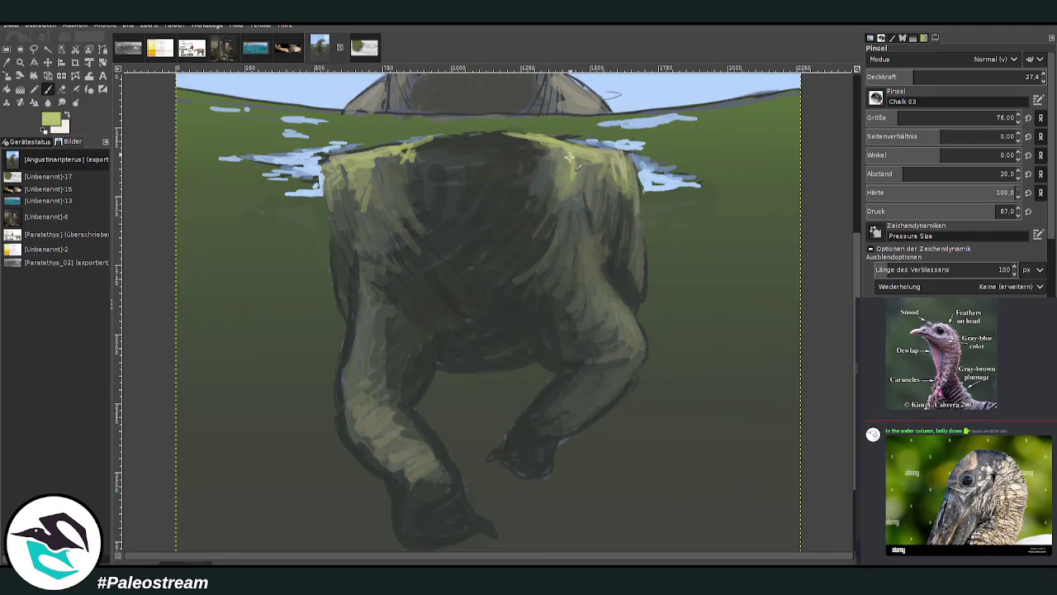
Frame the whole submerged body in view and ready the Paintbrush at size 729
key(minus)
key(minus)
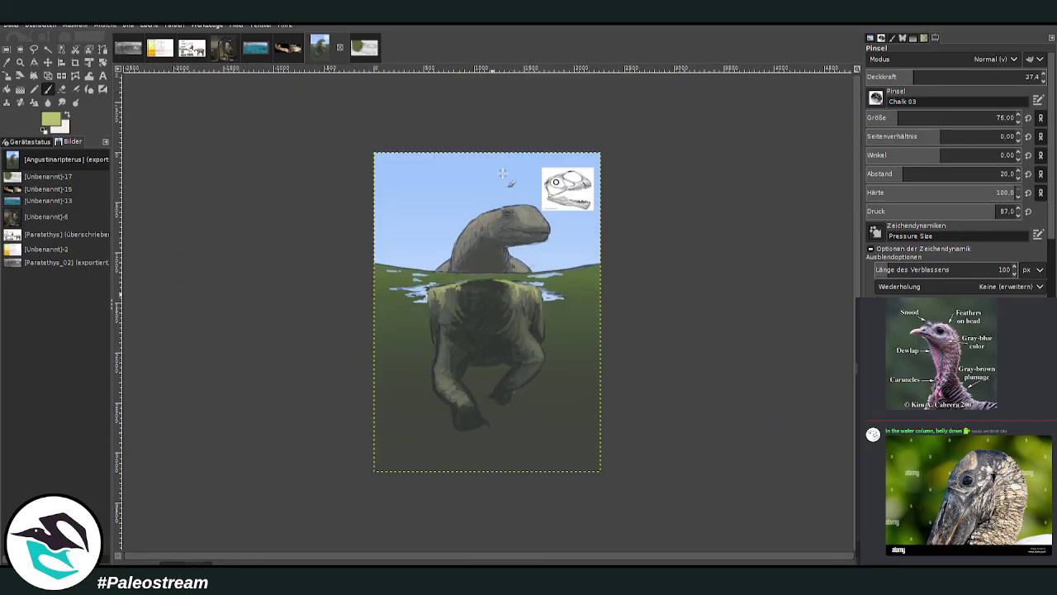
key(z)
drag(396, 208, 582, 398)
click(47, 88)
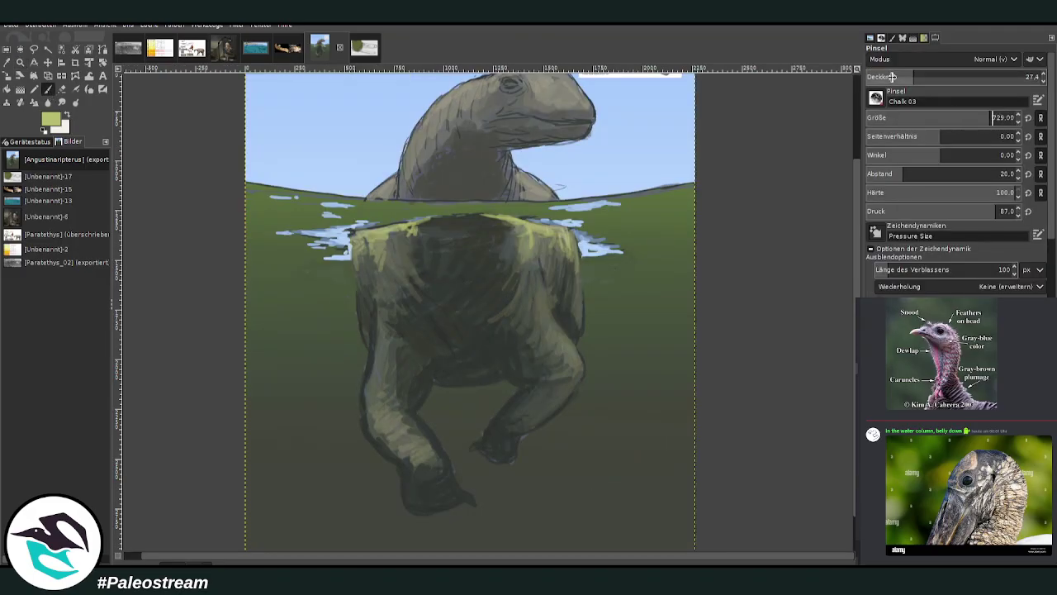
mouse_move(575, 247)
mouse_down()
mouse_move(596, 404)
mouse_move(608, 375)
mouse_up()
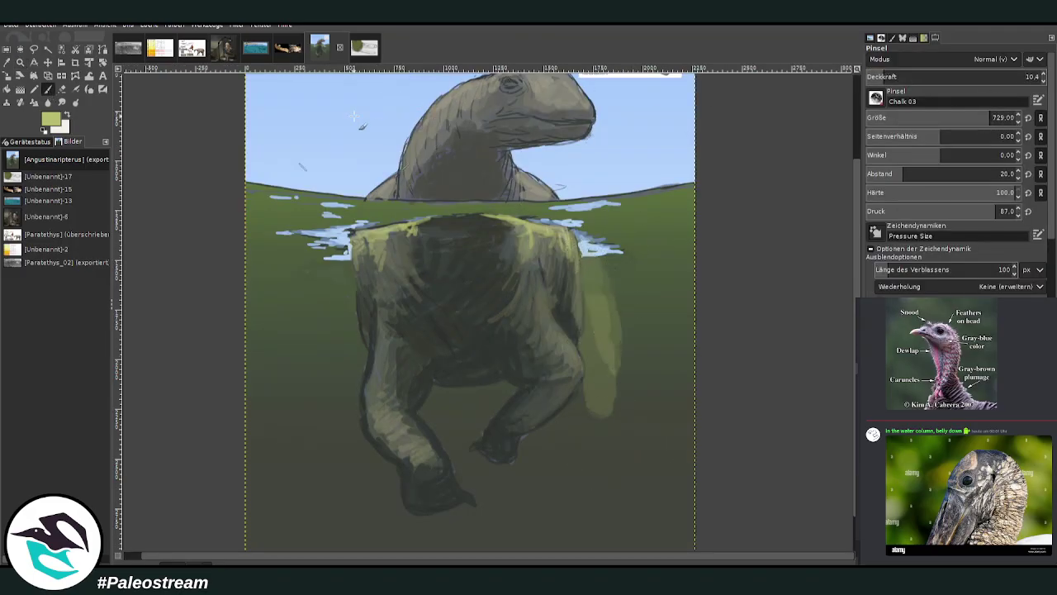
key(ctrl+z)
key(ctrl+z)
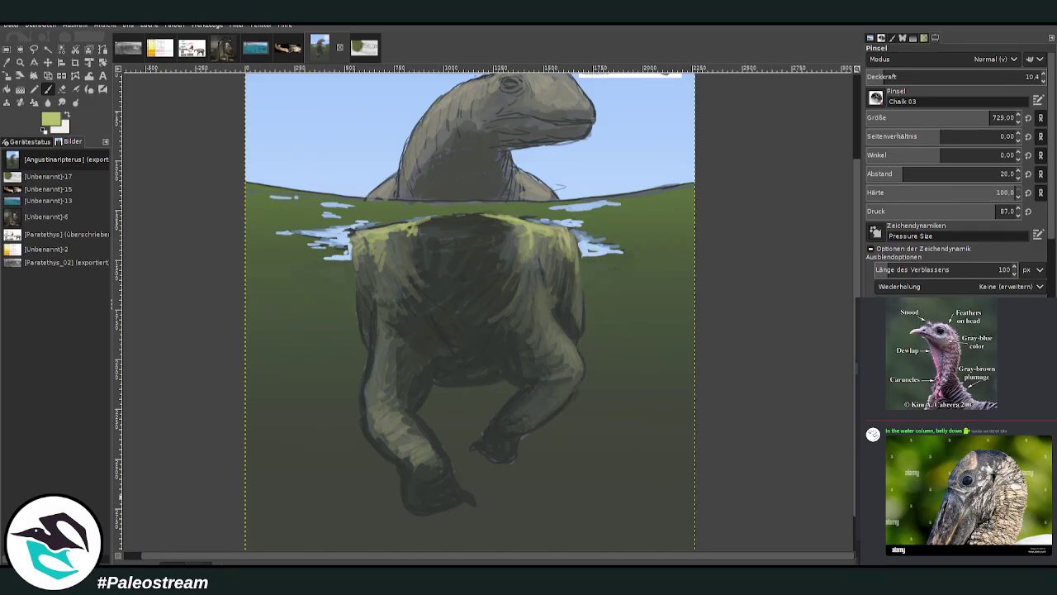
Paint broad translucent yellow-green light shafts down both sides of the body at size 729, using 10.4 and 1.3 opacity
mouse_move(560, 257)
mouse_down()
mouse_move(611, 406)
mouse_move(578, 363)
mouse_move(525, 416)
mouse_up()
drag(389, 256, 403, 320)
click(876, 77)
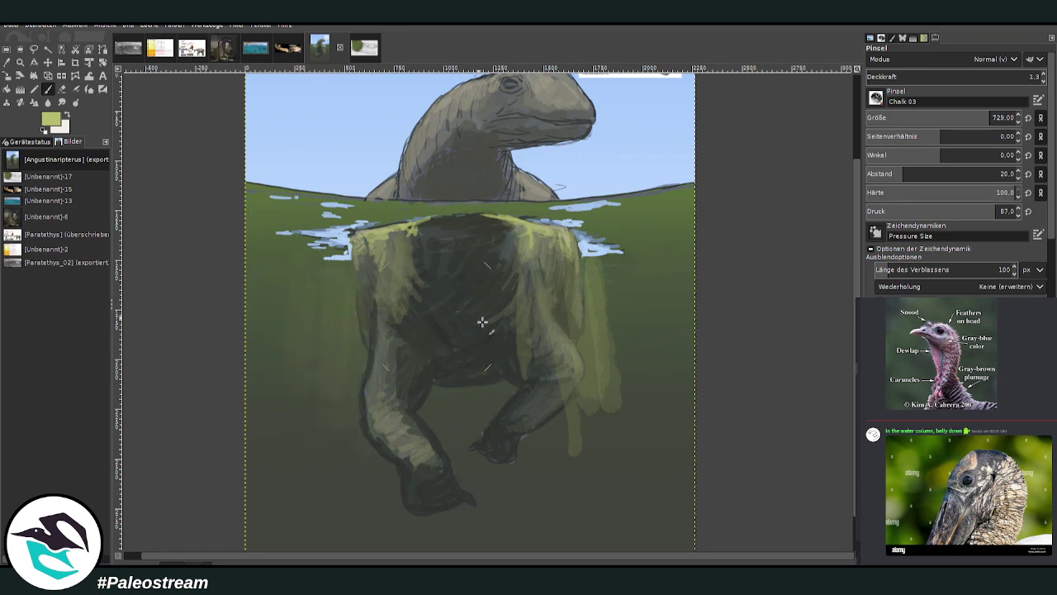
mouse_move(520, 390)
mouse_down()
mouse_move(559, 449)
mouse_move(610, 353)
mouse_move(577, 254)
mouse_up()
Layer more light shafts beside and between the legs down to foot level at brush size 552, finishing at 3.5 opacity
click(882, 73)
click(971, 115)
mouse_move(356, 245)
mouse_down()
mouse_move(351, 365)
mouse_move(333, 380)
mouse_up()
drag(363, 268, 358, 412)
click(877, 75)
drag(513, 257, 522, 425)
drag(355, 275, 348, 502)
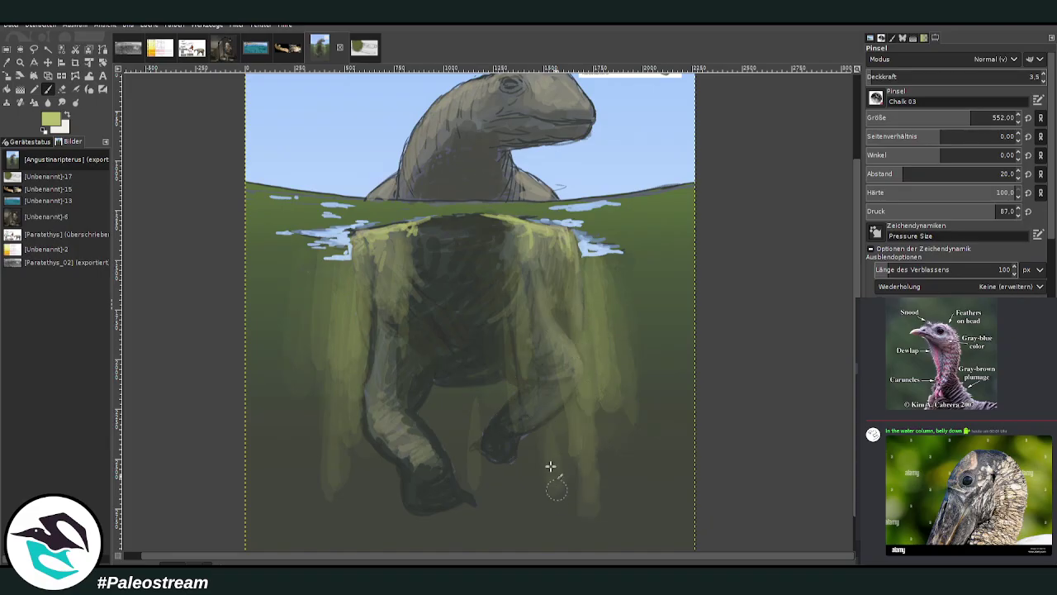
click(62, 89)
mouse_move(371, 371)
mouse_down()
mouse_move(330, 389)
mouse_move(304, 436)
mouse_up()
key(ctrl+z)
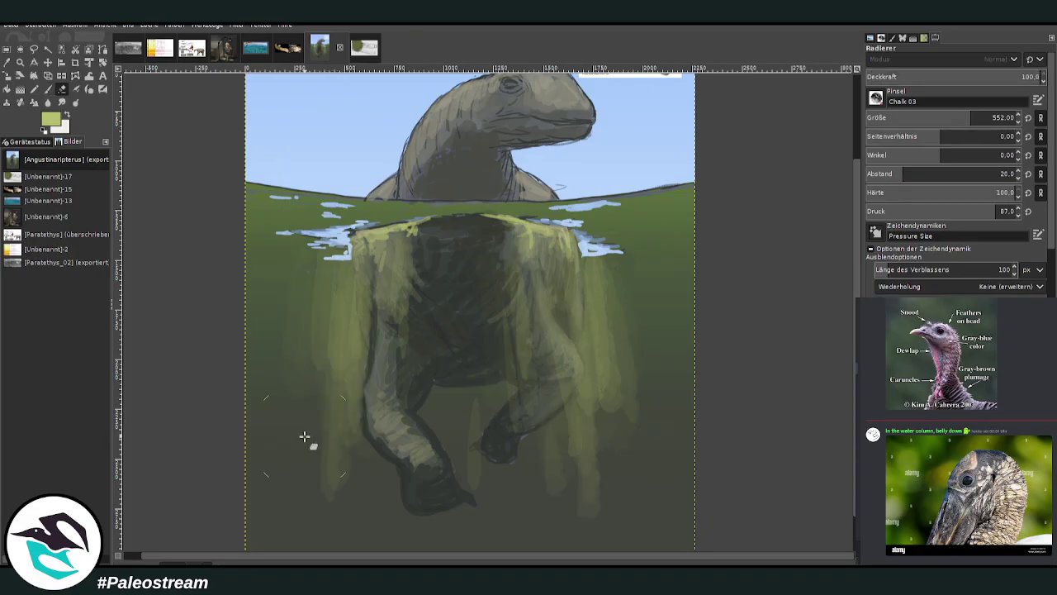
Blend the light shafts into the surrounding water with the MyPaint brush "acrylic 03 only water" at radius 4.77
click(89, 89)
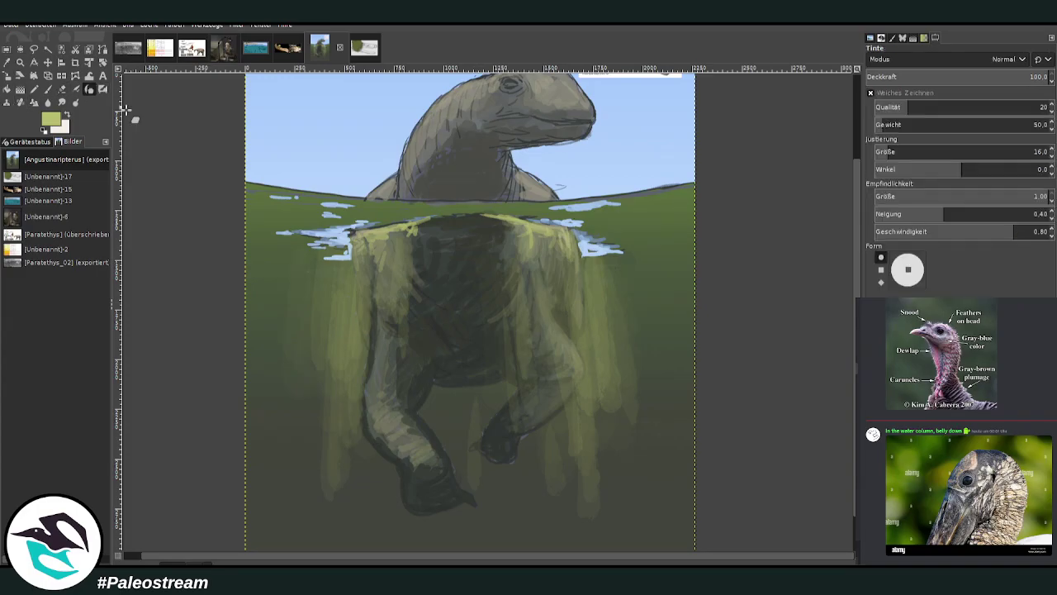
click(102, 89)
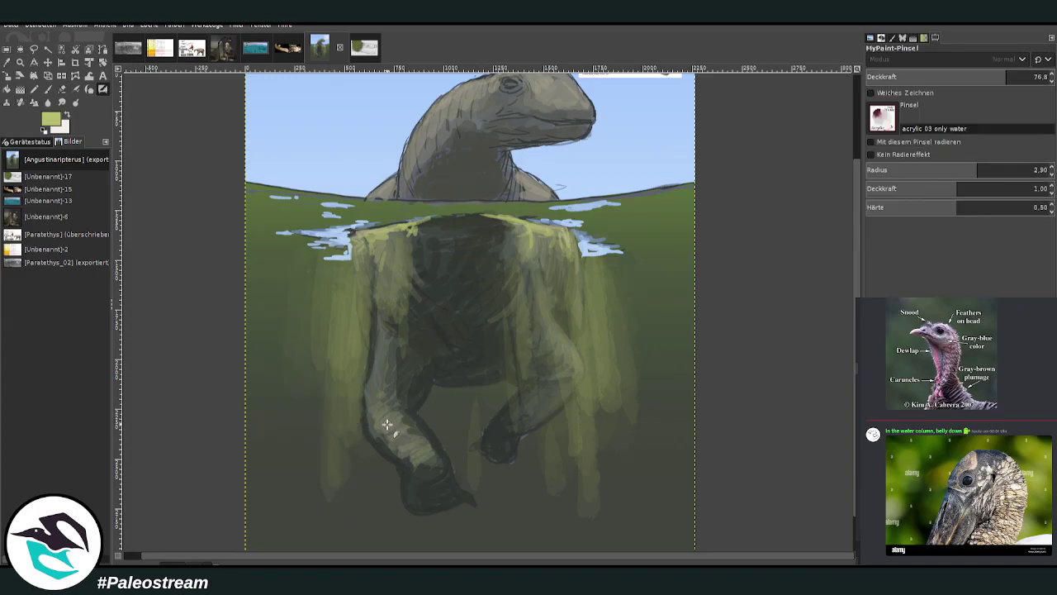
drag(986, 172, 1024, 172)
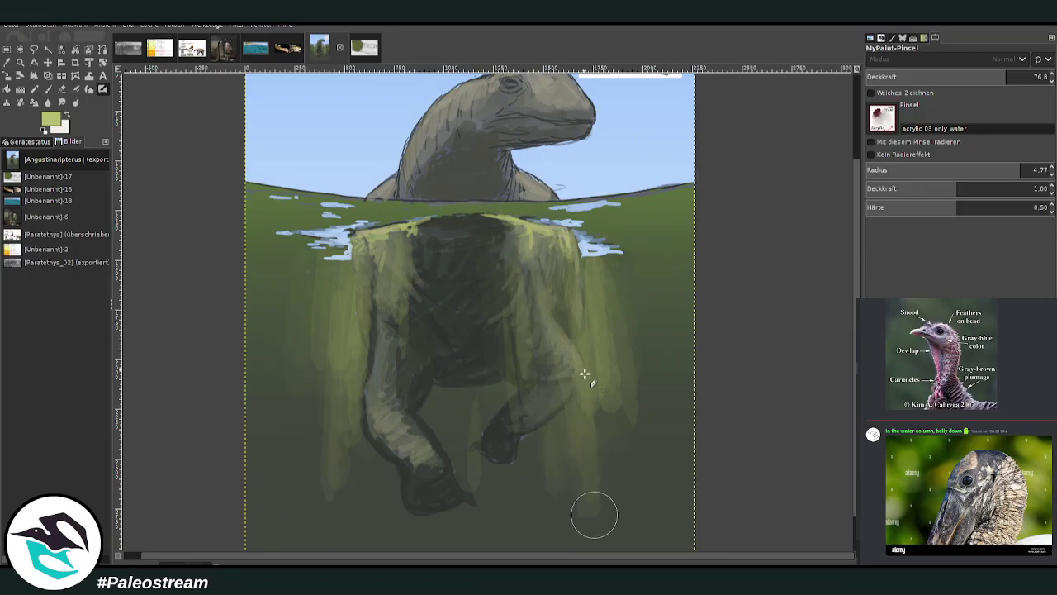
mouse_move(604, 371)
mouse_down()
mouse_move(554, 491)
mouse_move(592, 501)
mouse_move(602, 305)
mouse_move(633, 454)
mouse_move(592, 328)
mouse_move(547, 435)
mouse_move(507, 465)
mouse_move(471, 403)
mouse_move(474, 509)
mouse_move(493, 441)
mouse_move(470, 491)
mouse_move(567, 454)
mouse_move(569, 305)
mouse_move(503, 401)
mouse_move(453, 409)
mouse_move(481, 453)
mouse_move(474, 489)
mouse_up()
mouse_move(371, 377)
mouse_down()
mouse_move(337, 493)
mouse_move(351, 420)
mouse_move(347, 285)
mouse_move(323, 397)
mouse_move(376, 347)
mouse_move(400, 367)
mouse_move(395, 297)
mouse_move(331, 473)
mouse_move(526, 335)
mouse_move(606, 423)
mouse_up()
Smudge the light shafts on both sides of the body into the murky water with Chalk 03 at size 552
click(61, 101)
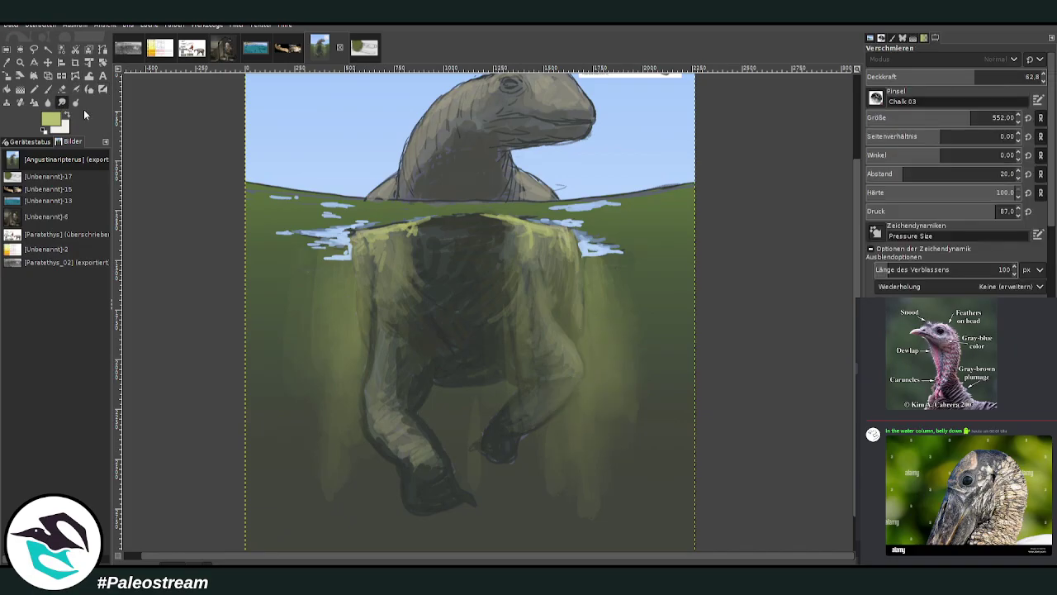
mouse_move(331, 480)
mouse_down()
mouse_move(328, 346)
mouse_move(311, 273)
mouse_up()
drag(453, 481, 531, 369)
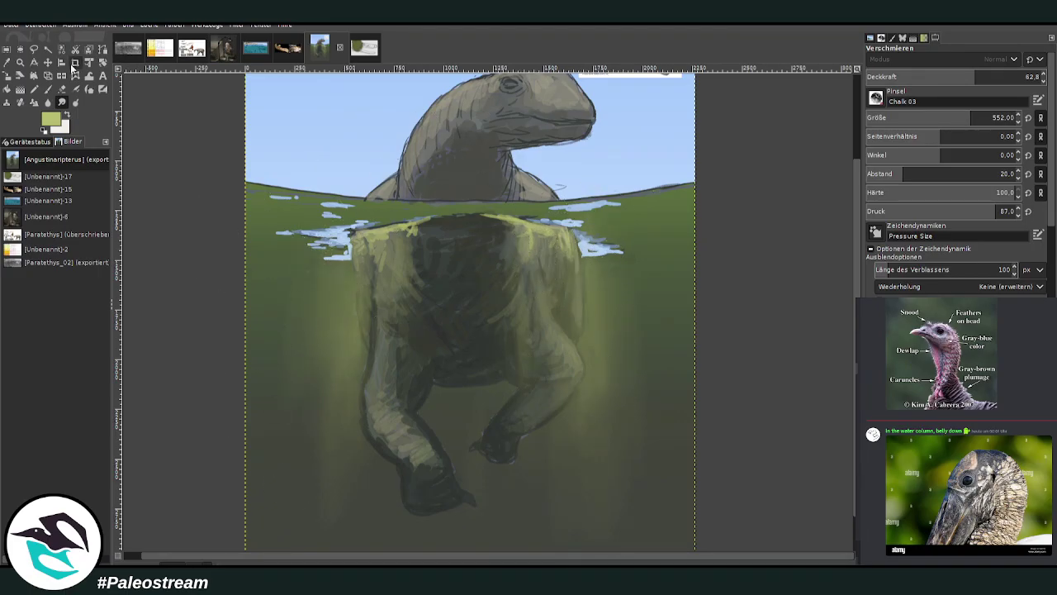
Paint short yellow-green light shafts from the surface down on both sides of the body at size 366 and 10.7 opacity
click(48, 89)
click(884, 75)
click(948, 116)
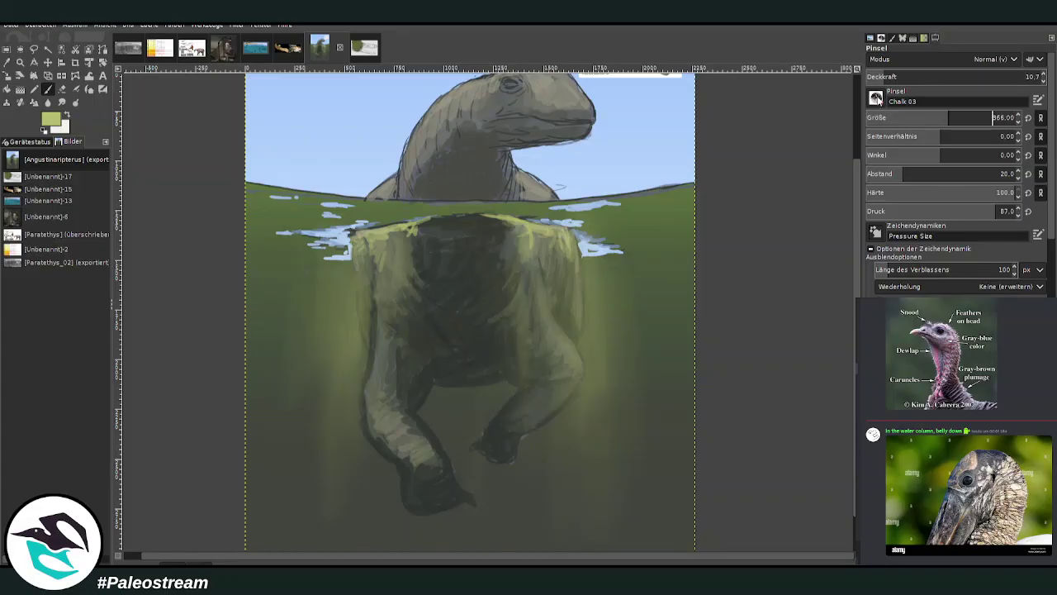
drag(286, 236, 282, 345)
drag(287, 205, 266, 277)
drag(587, 216, 605, 289)
drag(611, 218, 620, 276)
drag(619, 213, 627, 288)
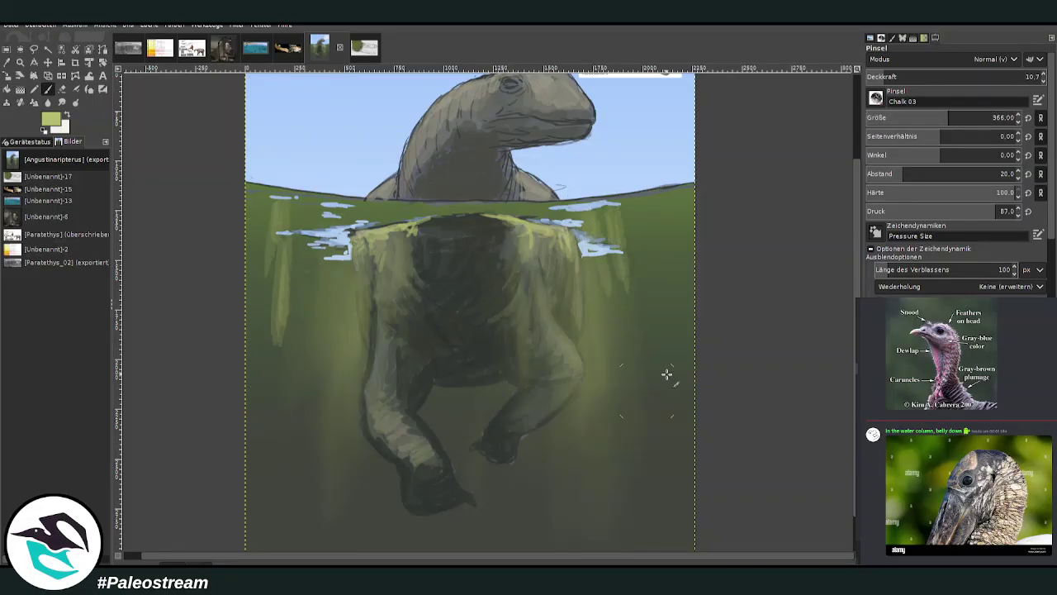
Add longer, fainter light shafts beside both shoulders and flanks at 6.9 opacity
drag(890, 77, 877, 77)
drag(616, 280, 620, 412)
drag(554, 220, 556, 317)
drag(353, 252, 333, 263)
mouse_move(328, 211)
mouse_down()
mouse_move(337, 235)
mouse_move(319, 277)
mouse_move(302, 408)
mouse_up()
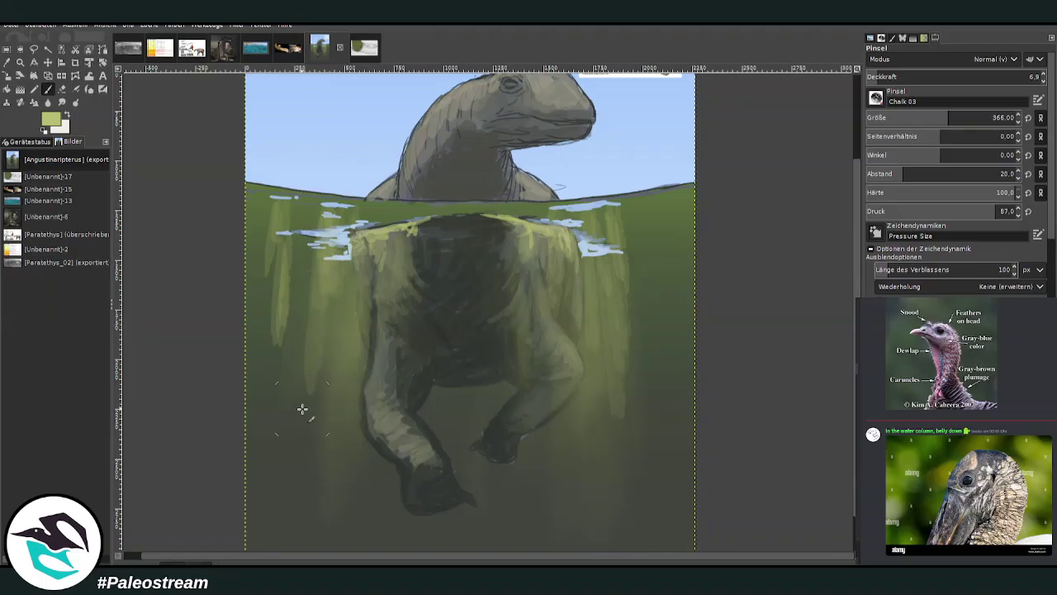
Smudge the new light shafts vertically on both sides of the body at size 366 to soften their edges
click(62, 102)
mouse_move(280, 205)
mouse_down()
mouse_move(309, 370)
mouse_move(319, 375)
mouse_move(302, 337)
mouse_move(301, 466)
mouse_up()
mouse_move(344, 310)
mouse_down()
mouse_move(345, 216)
mouse_move(283, 292)
mouse_move(279, 365)
mouse_up()
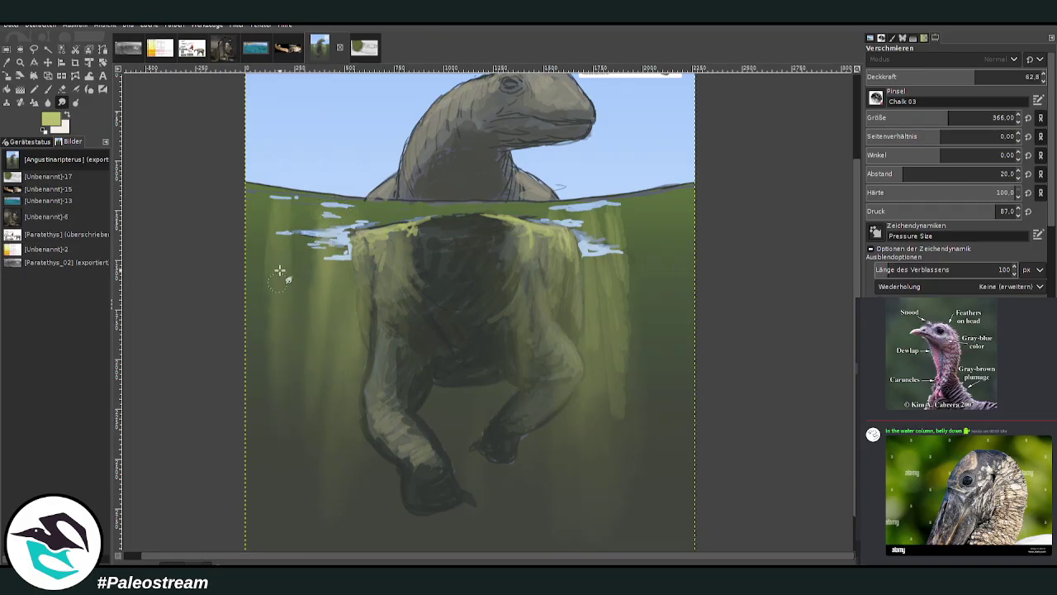
mouse_move(606, 309)
mouse_down()
mouse_move(603, 342)
mouse_move(617, 257)
mouse_move(604, 209)
mouse_move(590, 472)
mouse_up()
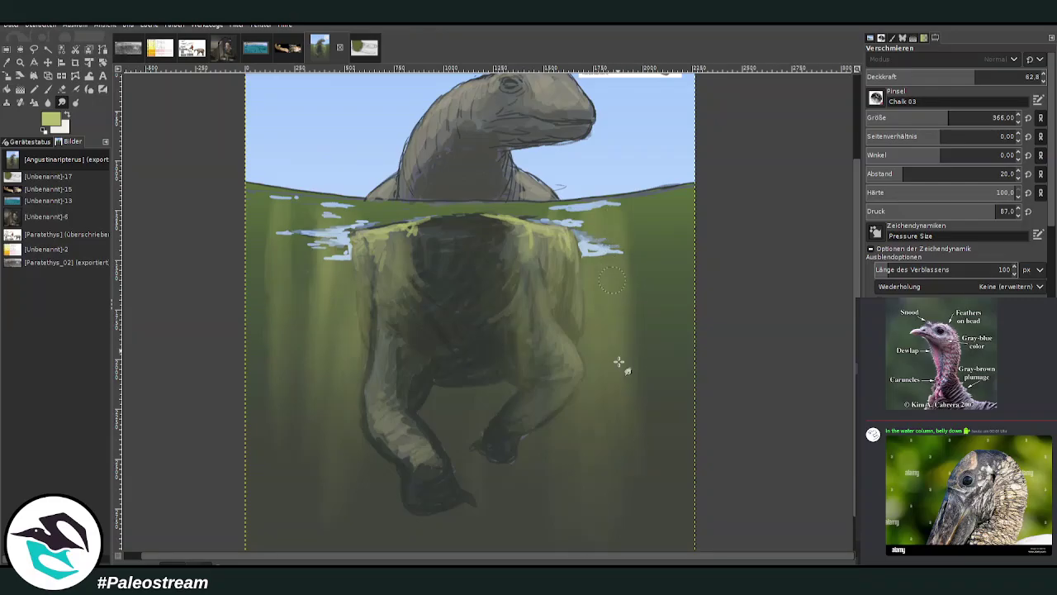
key(minus)
key(minus)
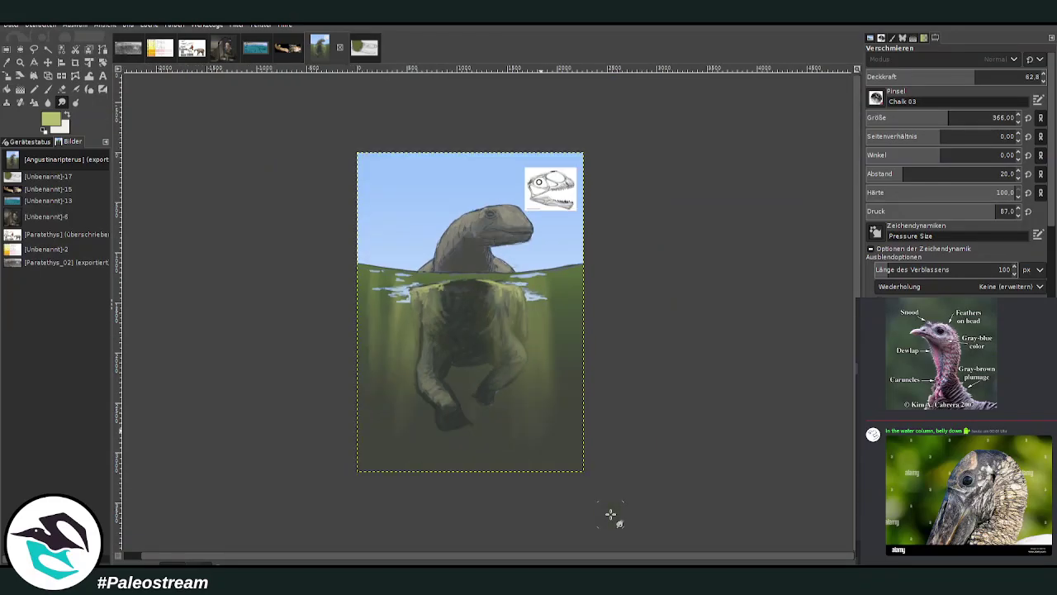
Sample the water's green and paint dark strokes over the waterline and ripples right of the body at size 151 and 87.4 opacity
click(19, 65)
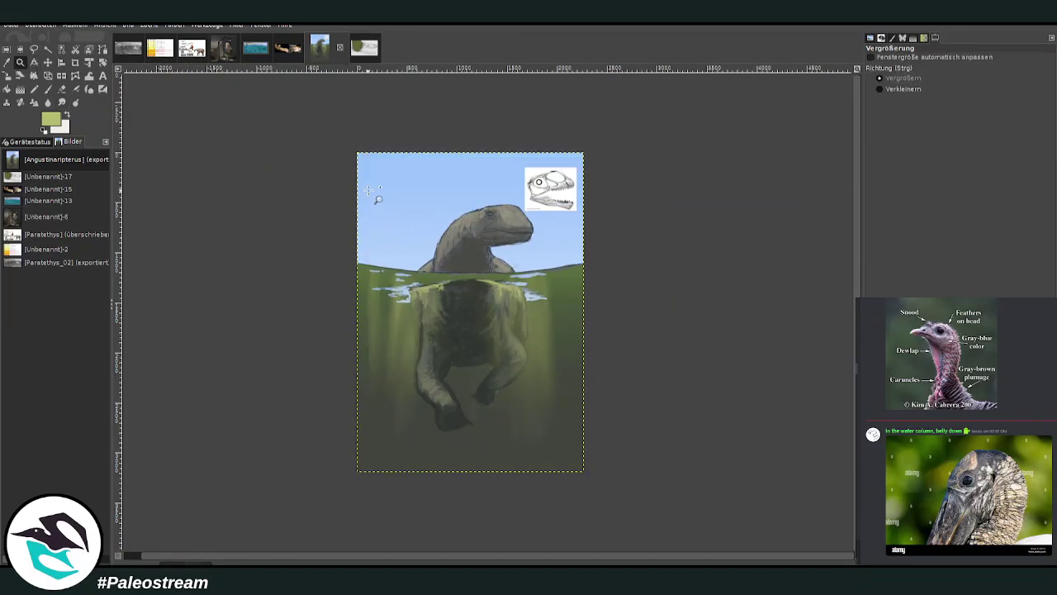
click(412, 185)
drag(342, 123, 681, 407)
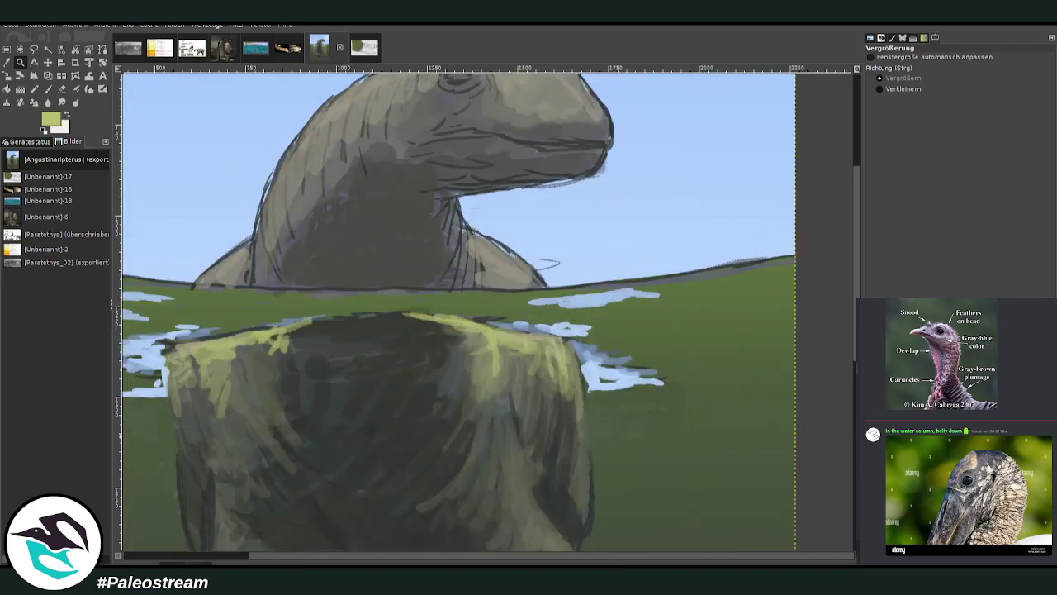
click(7, 62)
click(613, 304)
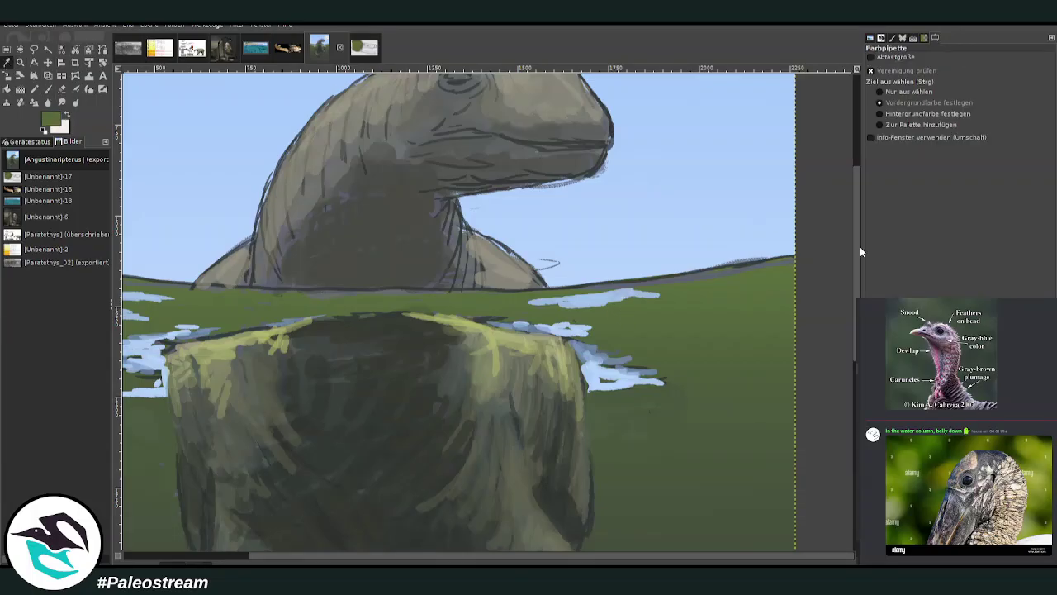
click(47, 92)
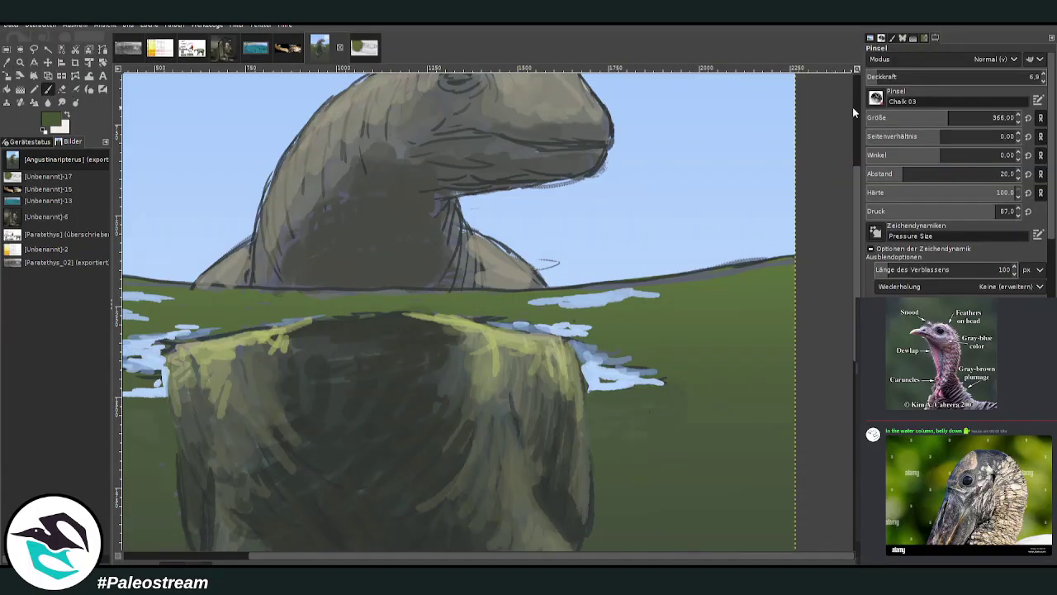
mouse_move(679, 297)
mouse_down()
mouse_move(620, 285)
mouse_move(752, 260)
mouse_move(779, 270)
mouse_move(729, 260)
mouse_move(616, 289)
mouse_move(416, 294)
mouse_move(584, 313)
mouse_move(647, 303)
mouse_move(521, 305)
mouse_move(578, 337)
mouse_up()
click(1004, 76)
mouse_move(518, 308)
mouse_down()
mouse_move(393, 305)
mouse_move(401, 293)
mouse_move(330, 282)
mouse_up()
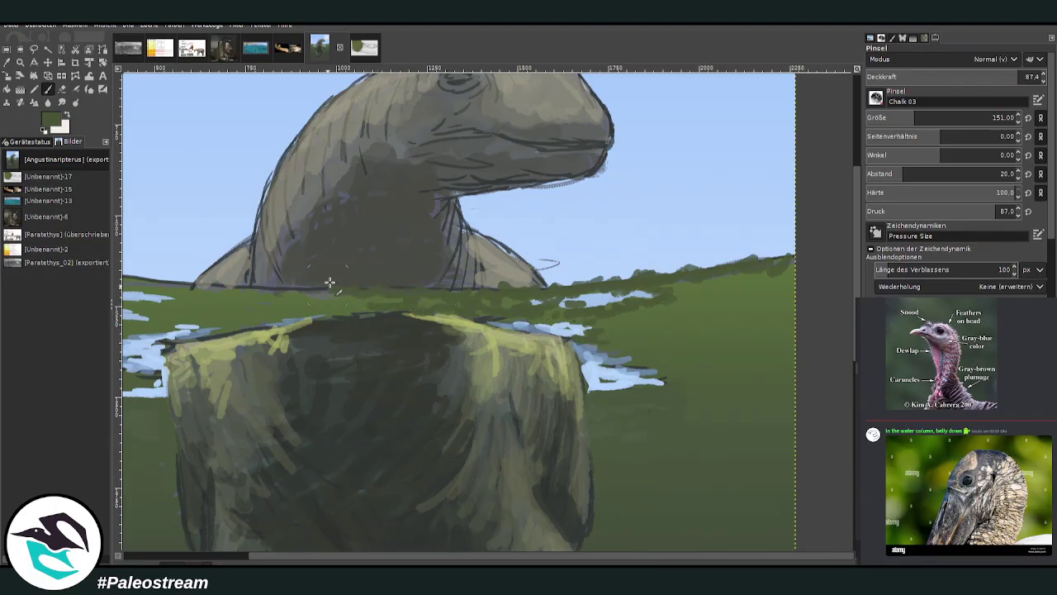
mouse_move(669, 289)
mouse_down()
mouse_move(784, 282)
mouse_move(667, 306)
mouse_move(762, 301)
mouse_up()
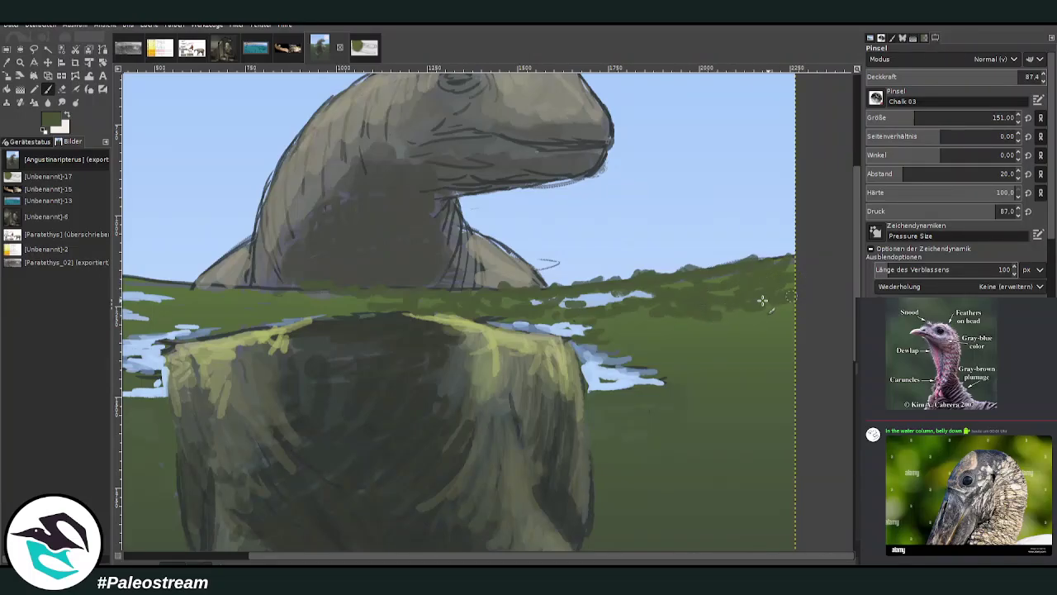
mouse_move(667, 309)
mouse_down()
mouse_move(609, 317)
mouse_move(639, 336)
mouse_move(593, 326)
mouse_up()
Extend the dark green strokes along the waterline and around the blue ripples left of the body, finishing at brush size 94
drag(361, 557, 235, 562)
mouse_move(462, 291)
mouse_down()
mouse_move(351, 298)
mouse_move(142, 263)
mouse_move(330, 301)
mouse_move(406, 299)
mouse_up()
drag(919, 120, 902, 121)
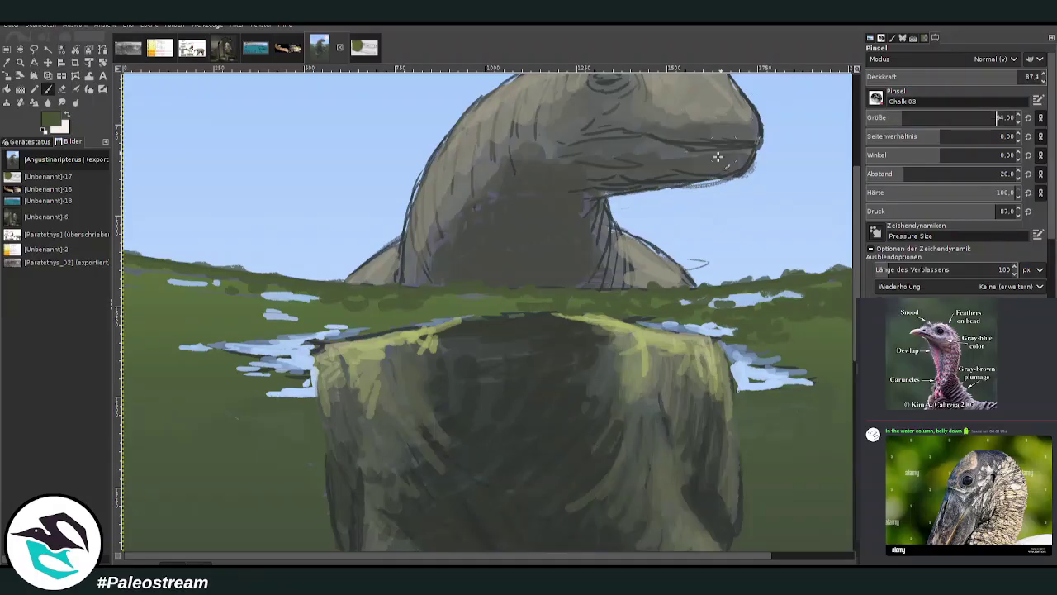
mouse_move(450, 307)
mouse_down()
mouse_move(415, 322)
mouse_move(483, 295)
mouse_move(480, 313)
mouse_move(514, 303)
mouse_move(389, 306)
mouse_move(387, 322)
mouse_move(277, 335)
mouse_move(256, 356)
mouse_up()
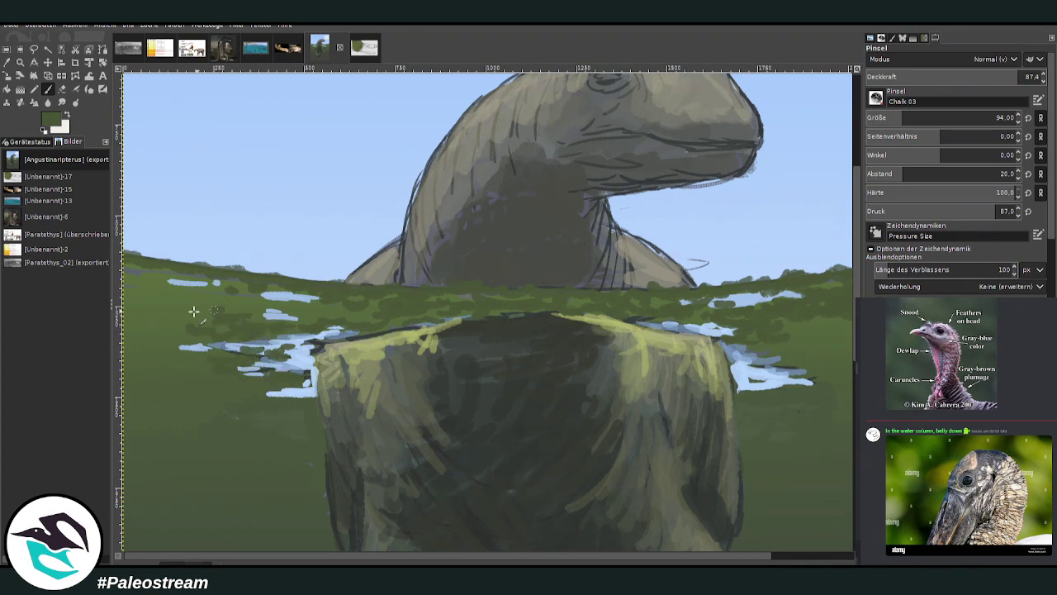
Paint lighter green horizontal strokes around the ripples on the water surface right of the body at size 94
scroll(660, 413, right, 3)
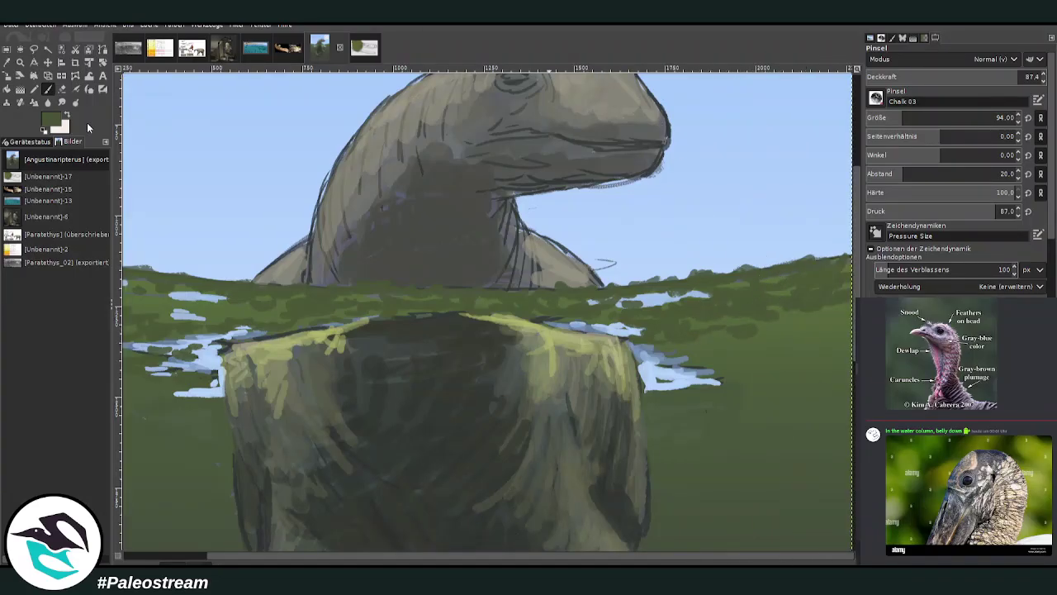
click(856, 243)
mouse_move(681, 318)
mouse_down()
mouse_move(632, 304)
mouse_move(749, 300)
mouse_move(748, 285)
mouse_move(768, 314)
mouse_move(796, 320)
mouse_move(778, 337)
mouse_up()
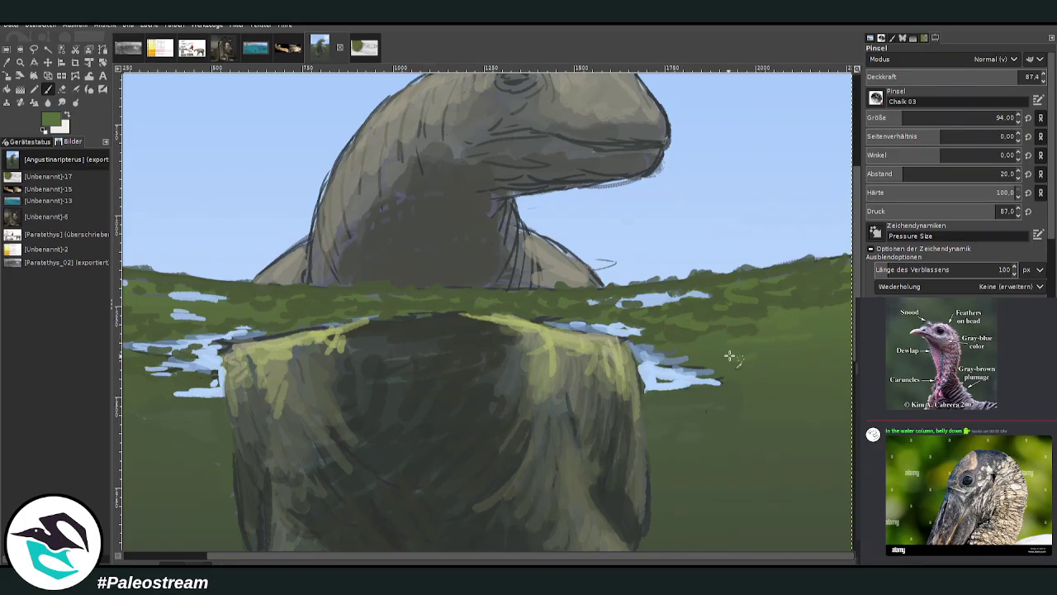
mouse_move(698, 364)
mouse_down()
mouse_move(727, 380)
mouse_move(727, 397)
mouse_up()
Place a horizontal guide just below the ripples and paint light green strokes above it right of the body at size 59
click(895, 119)
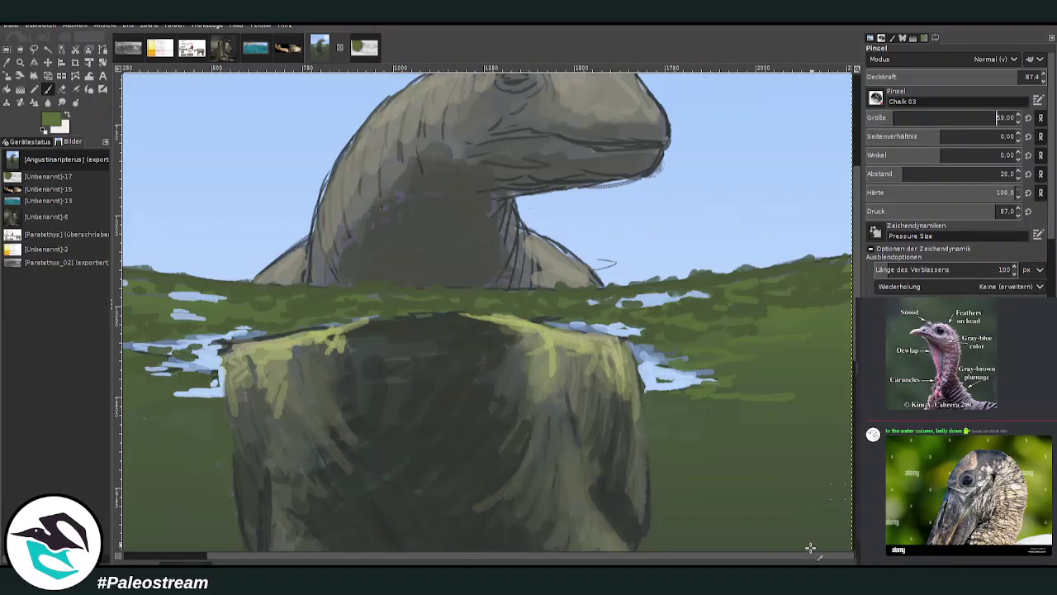
drag(345, 69, 388, 454)
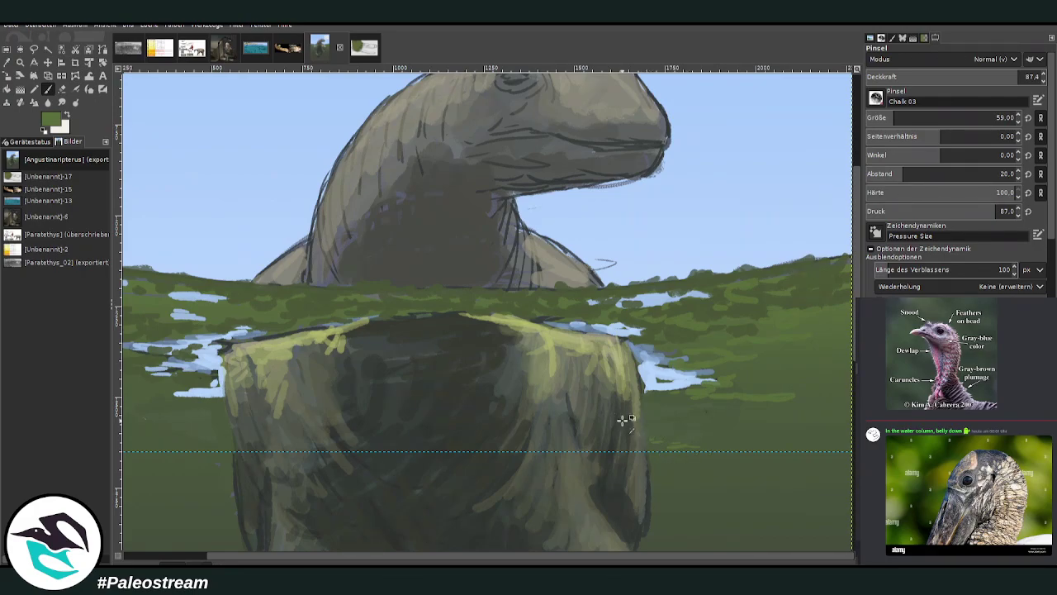
key(ctrl+z)
drag(274, 69, 304, 427)
click(47, 88)
mouse_move(695, 404)
mouse_down()
mouse_move(821, 413)
mouse_move(752, 403)
mouse_move(768, 385)
mouse_move(731, 378)
mouse_up()
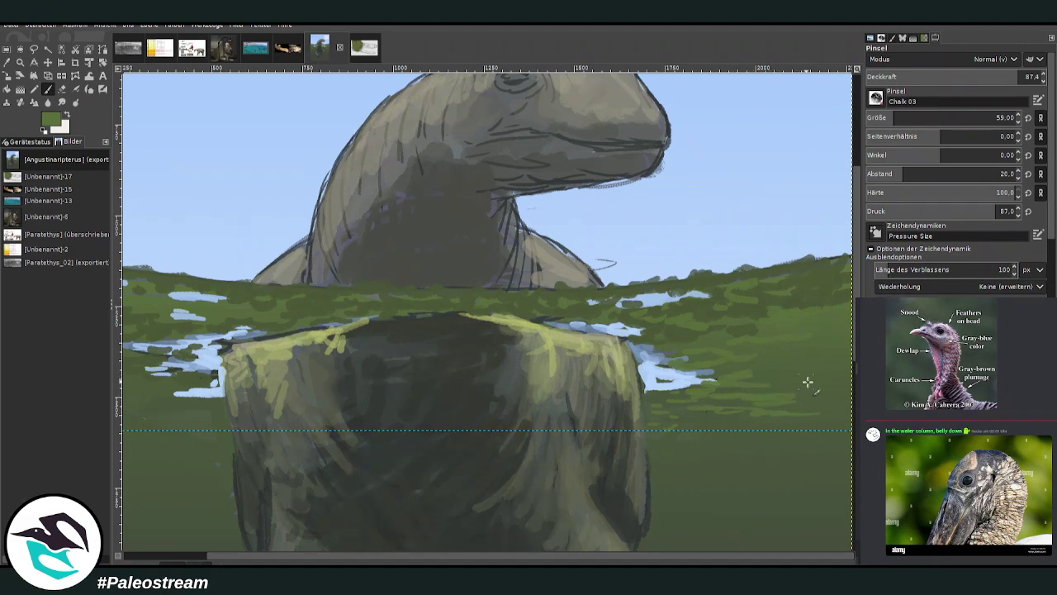
drag(819, 377, 763, 380)
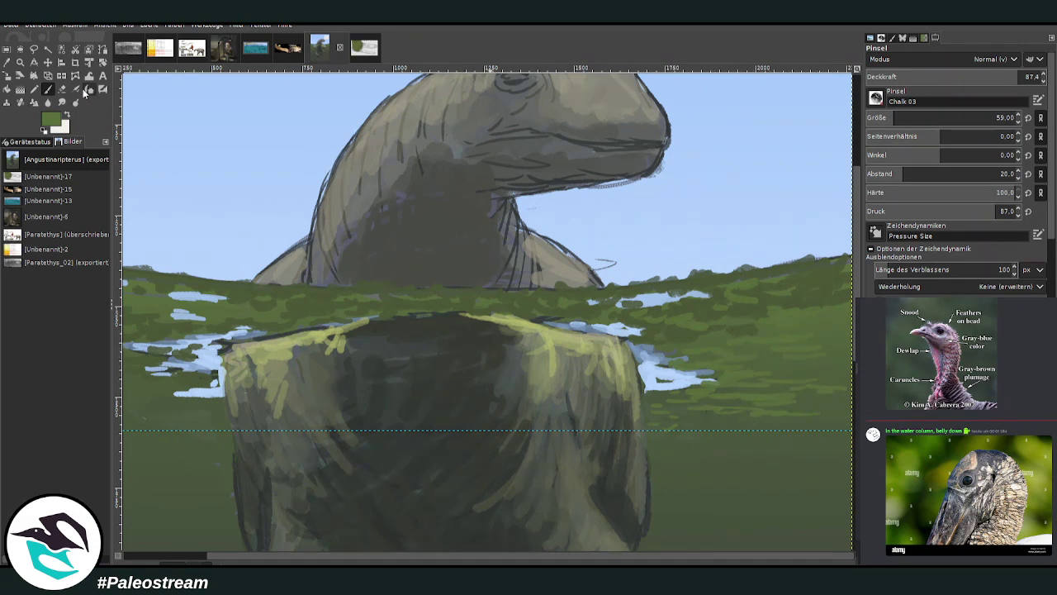
Paint matching light green horizontal strokes above the guide and between the blue ripples left of the body
scroll(317, 442, left, 3)
drag(221, 412, 144, 412)
mouse_move(250, 396)
mouse_down()
mouse_move(215, 396)
mouse_move(277, 389)
mouse_move(193, 389)
mouse_up()
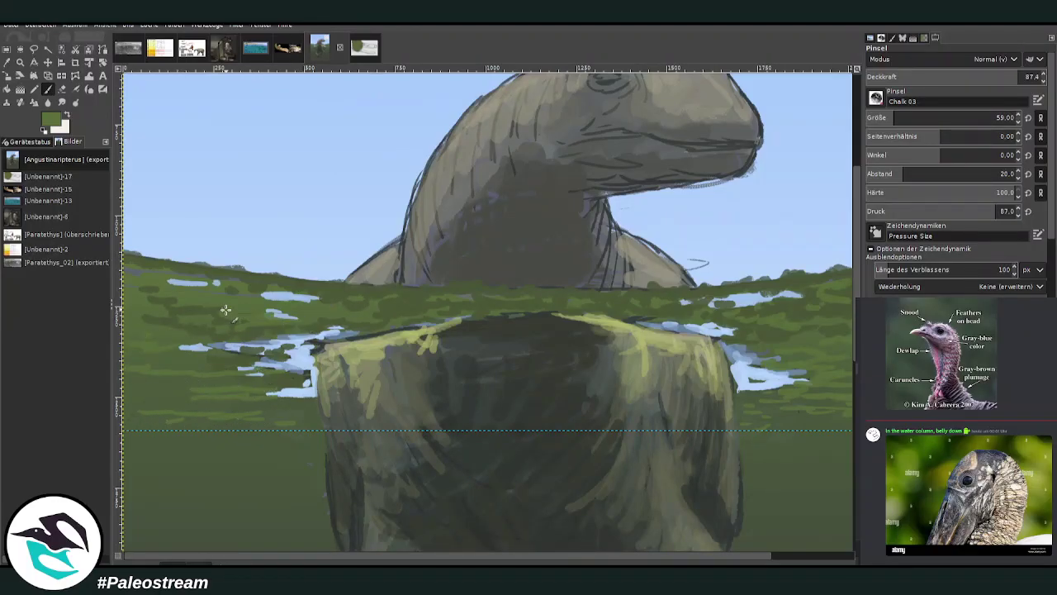
drag(316, 343, 293, 350)
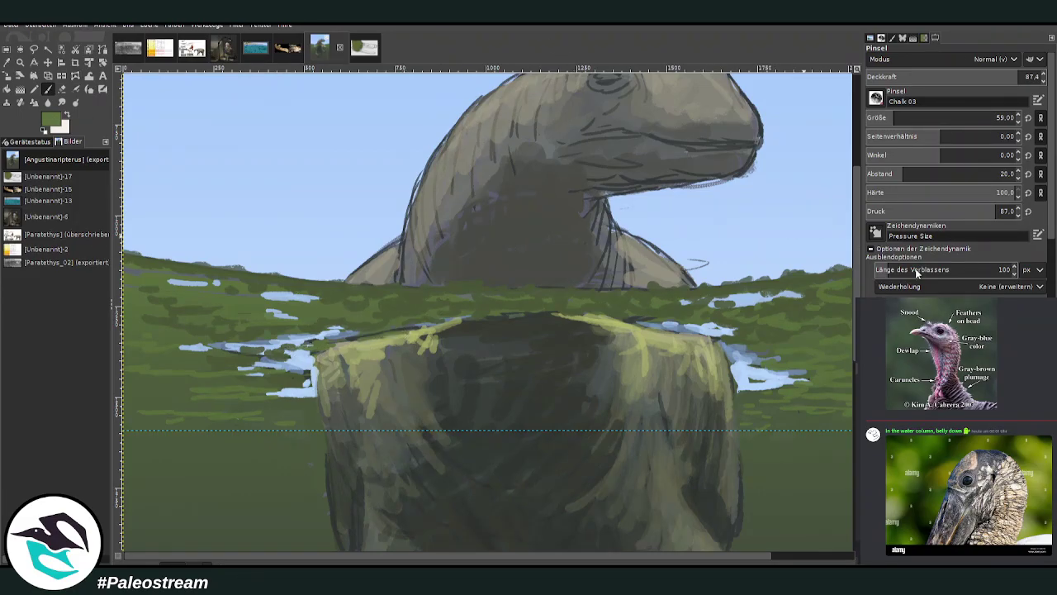
Dab olive and darker green patches onto the shoulders and the base of the neck above the waterline
mouse_move(679, 283)
mouse_down()
mouse_move(659, 255)
mouse_move(634, 247)
mouse_up()
mouse_move(373, 278)
mouse_down()
mouse_move(411, 265)
mouse_move(417, 274)
mouse_move(424, 243)
mouse_move(436, 272)
mouse_move(434, 220)
mouse_up()
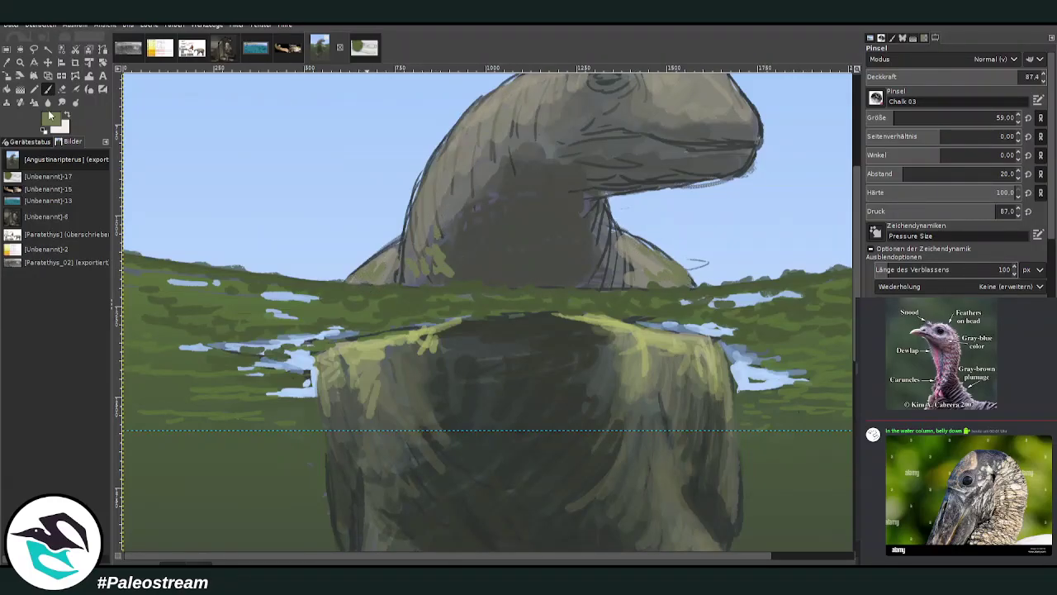
ctrl+click(846, 256)
drag(595, 266, 627, 277)
mouse_move(442, 254)
mouse_down()
mouse_move(424, 252)
mouse_move(430, 211)
mouse_up()
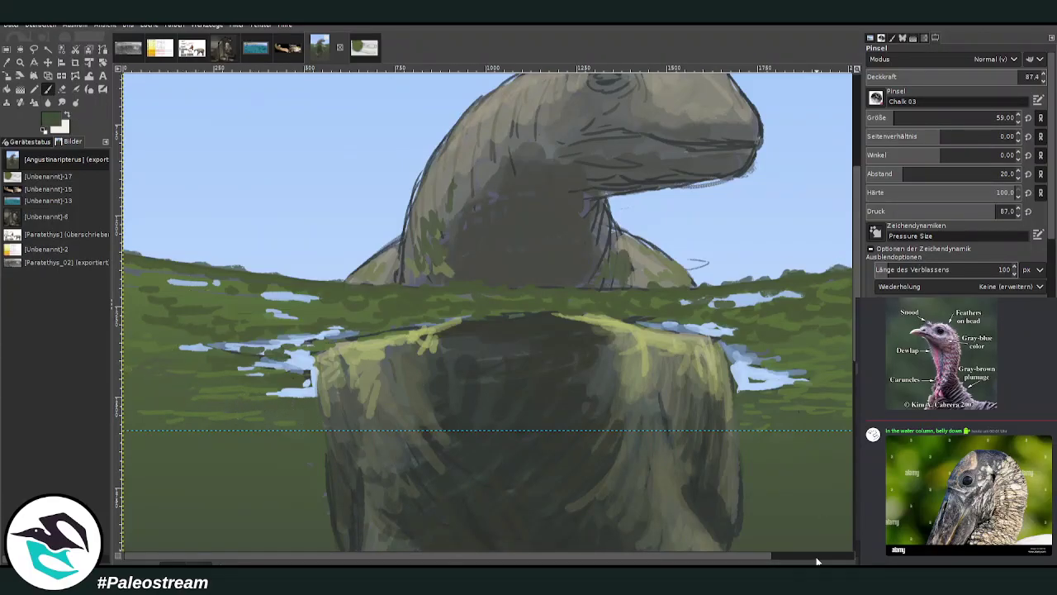
Layer darker green strokes across the water surface on both sides of the body, finishing at size 99 and 76.0 opacity
scroll(816, 561, right, 2)
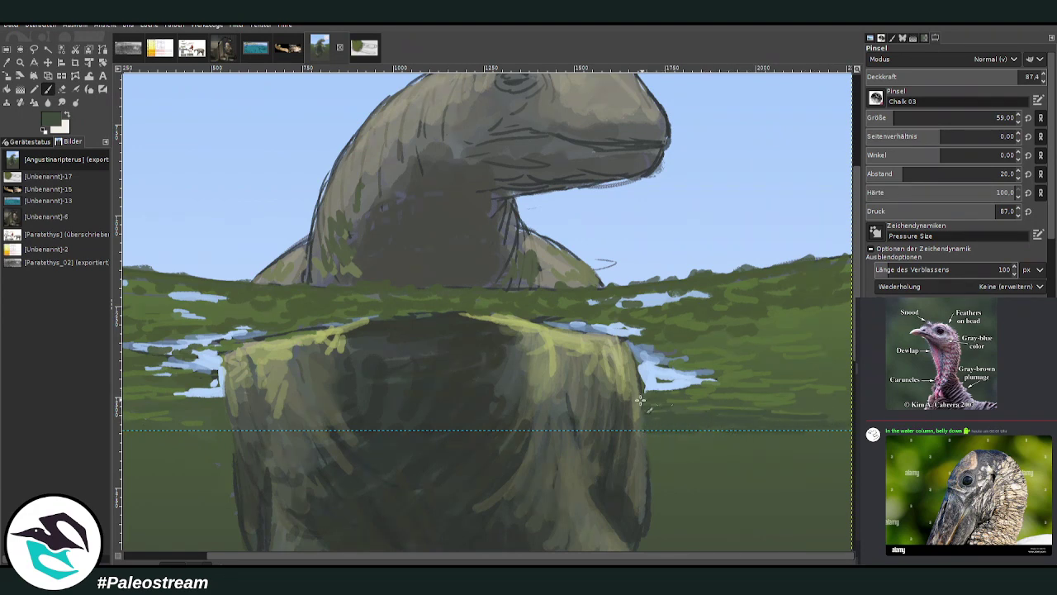
drag(829, 407, 710, 406)
drag(814, 394, 755, 398)
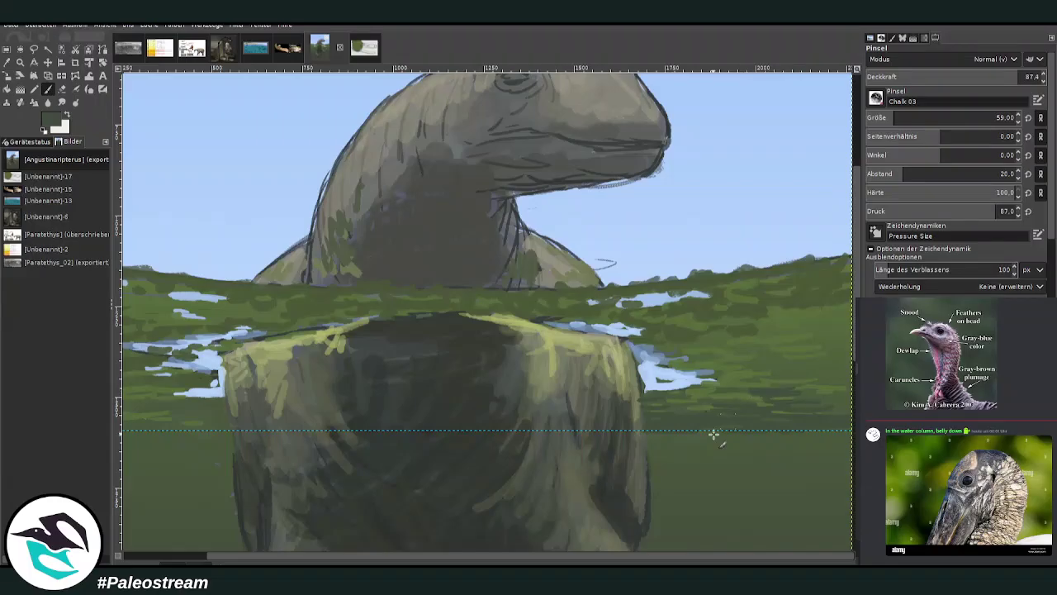
click(903, 117)
click(998, 76)
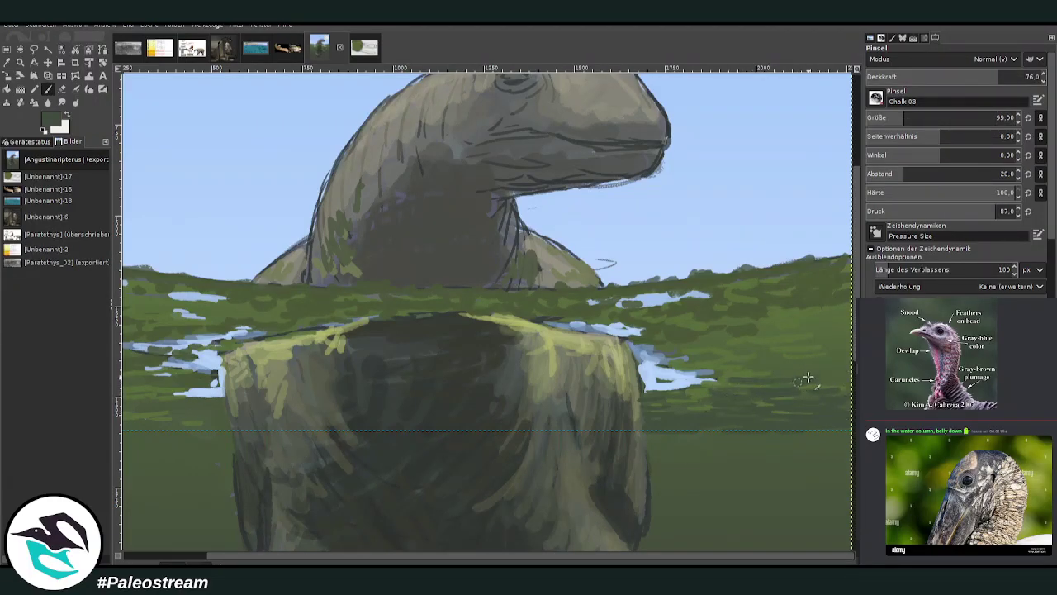
mouse_move(720, 366)
mouse_down()
mouse_move(816, 366)
mouse_move(842, 385)
mouse_move(824, 357)
mouse_move(755, 355)
mouse_move(809, 351)
mouse_move(748, 345)
mouse_move(811, 343)
mouse_move(802, 331)
mouse_move(677, 346)
mouse_up()
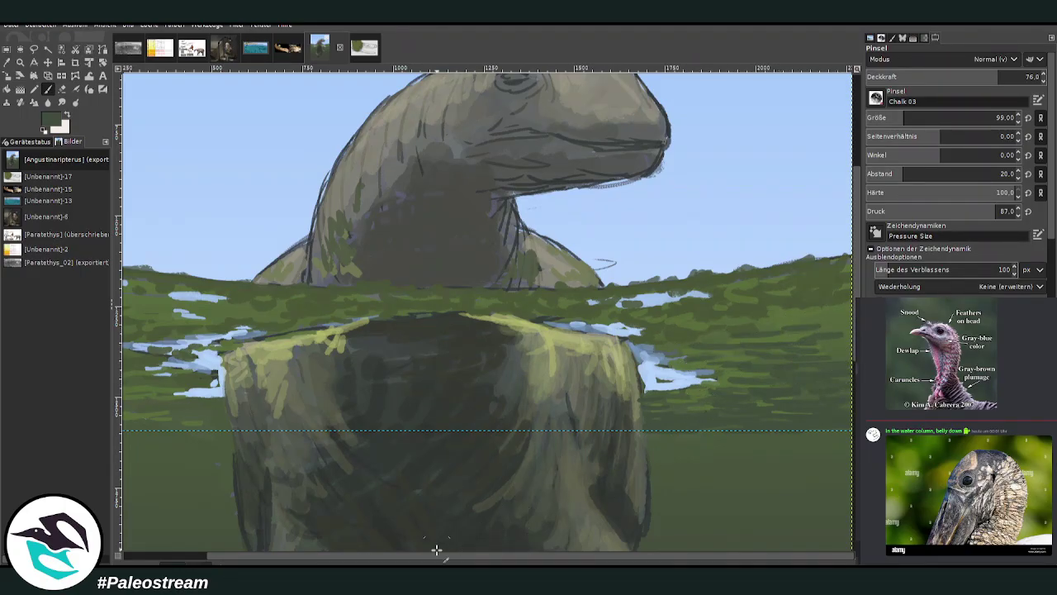
drag(429, 556, 272, 556)
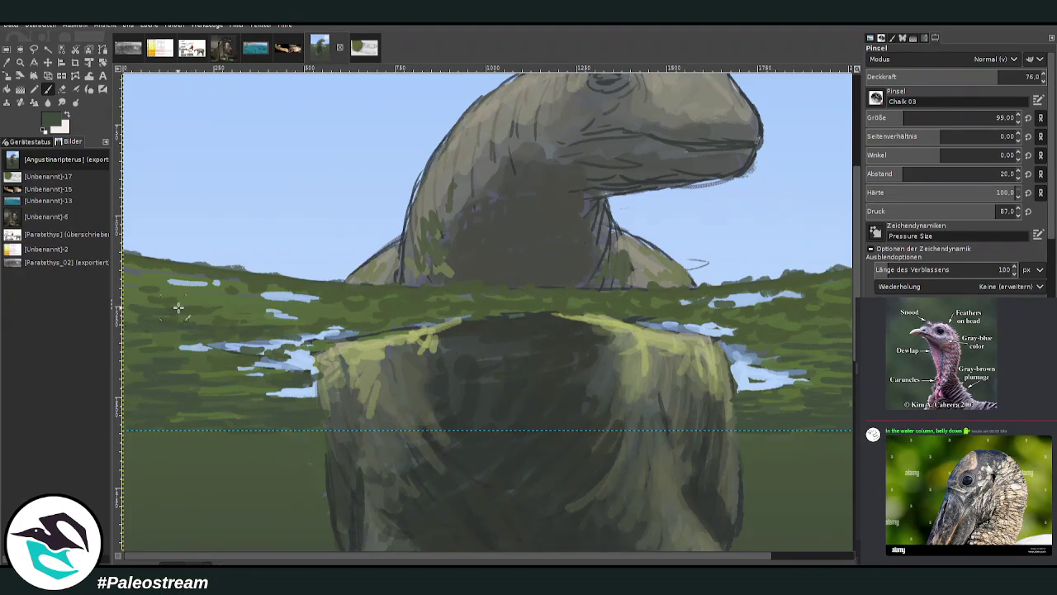
drag(275, 303, 171, 291)
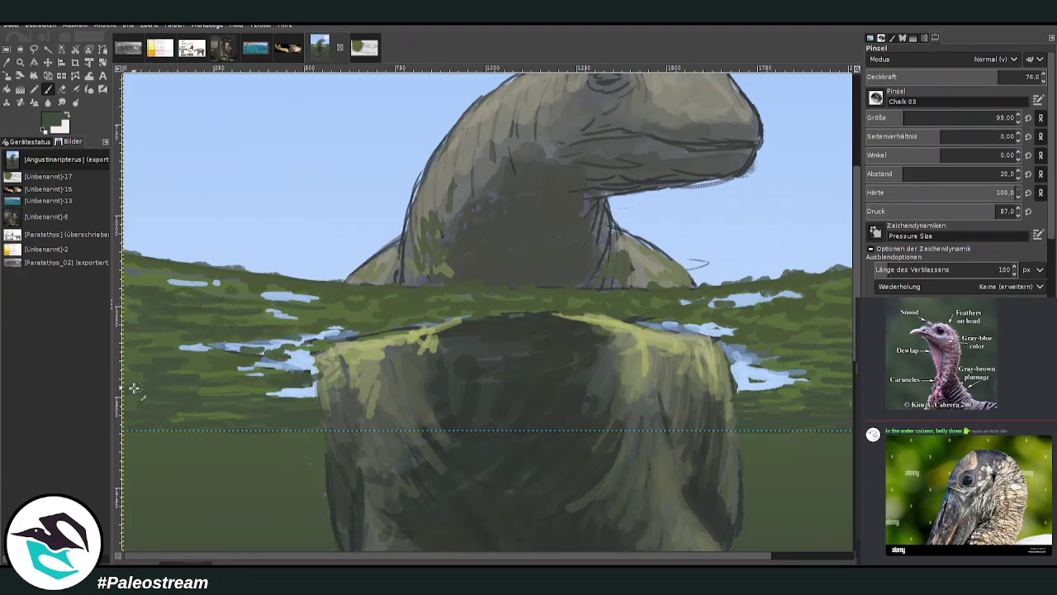
Remove the horizontal guide from the image with the Move tool
click(47, 62)
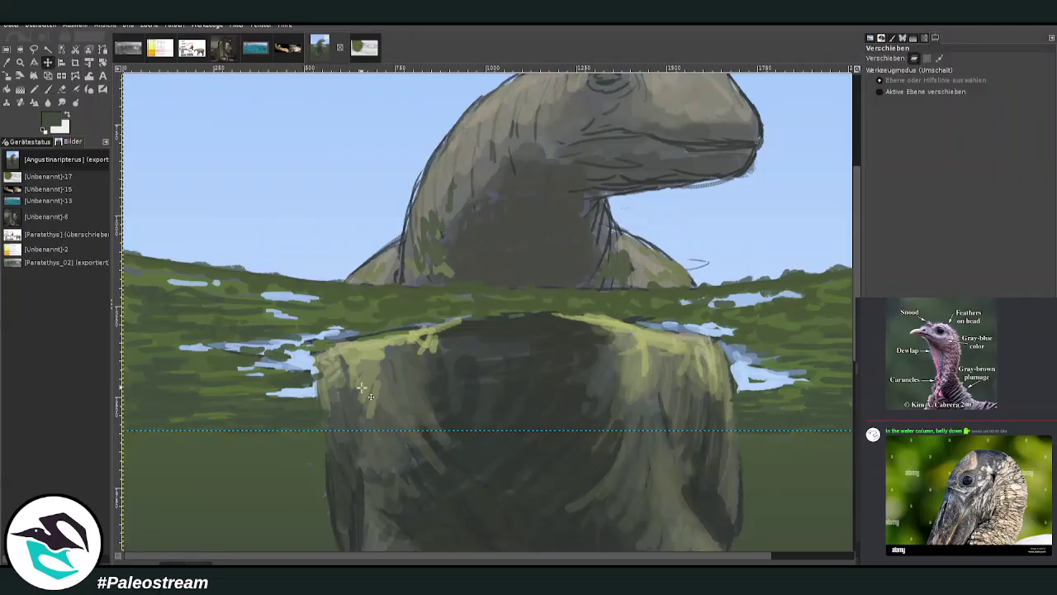
drag(350, 429, 340, 72)
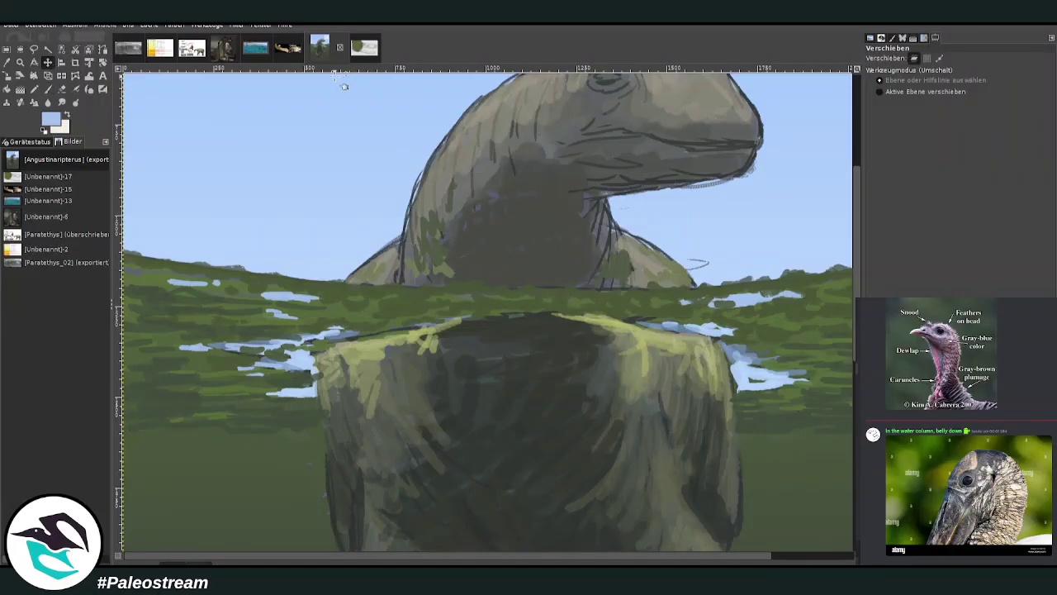
key(shift+ctrl+j)
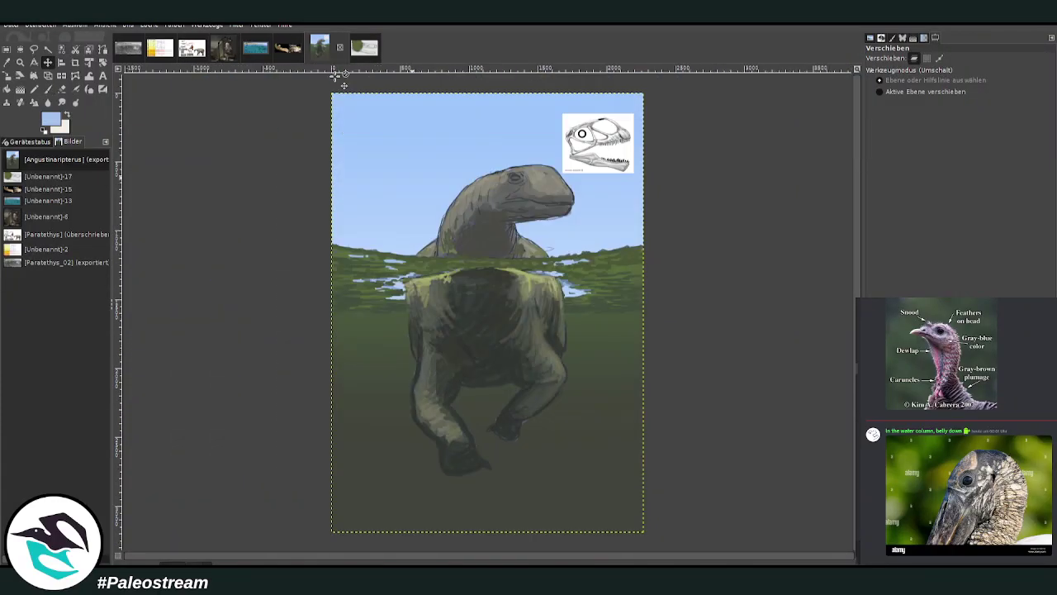
Paint a light green highlight along the water's upper edge beside the body and across the neck base at brush size 56 and 67.5 opacity
click(21, 62)
drag(332, 202, 527, 450)
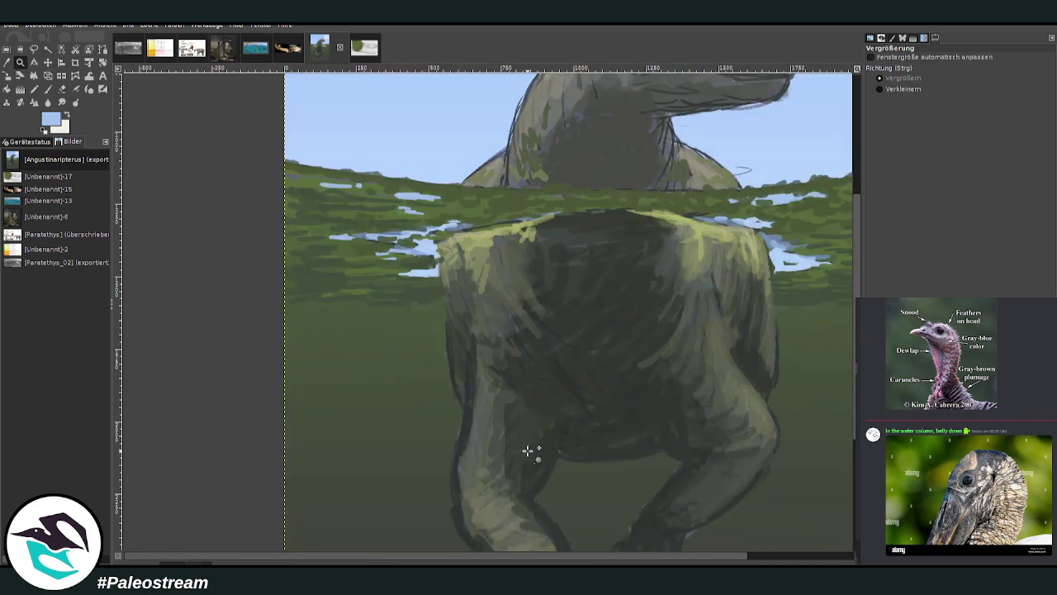
click(48, 89)
click(940, 306)
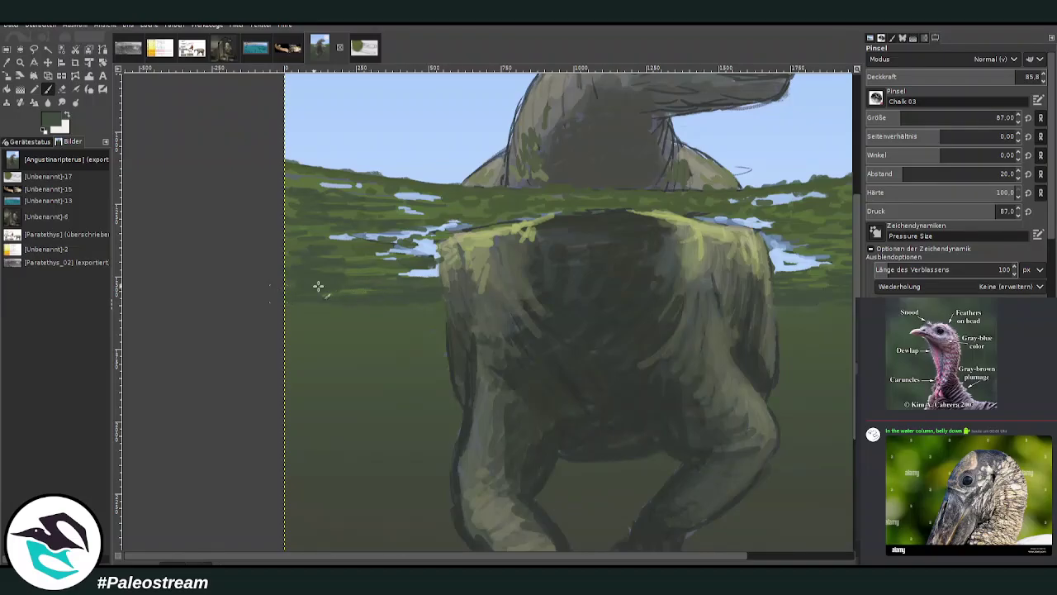
key(z)
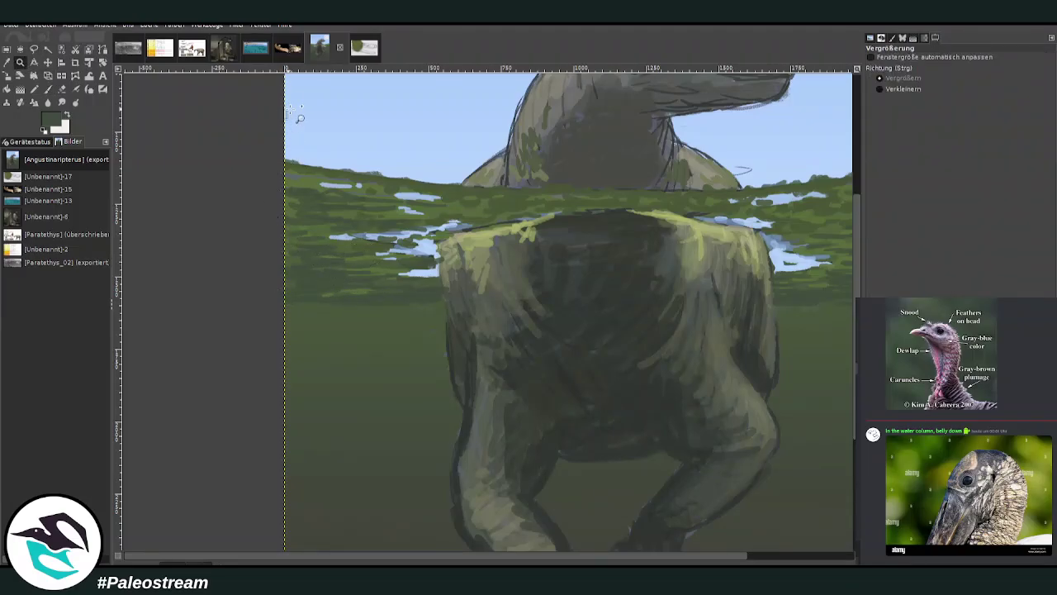
drag(282, 113, 600, 390)
click(921, 304)
click(47, 88)
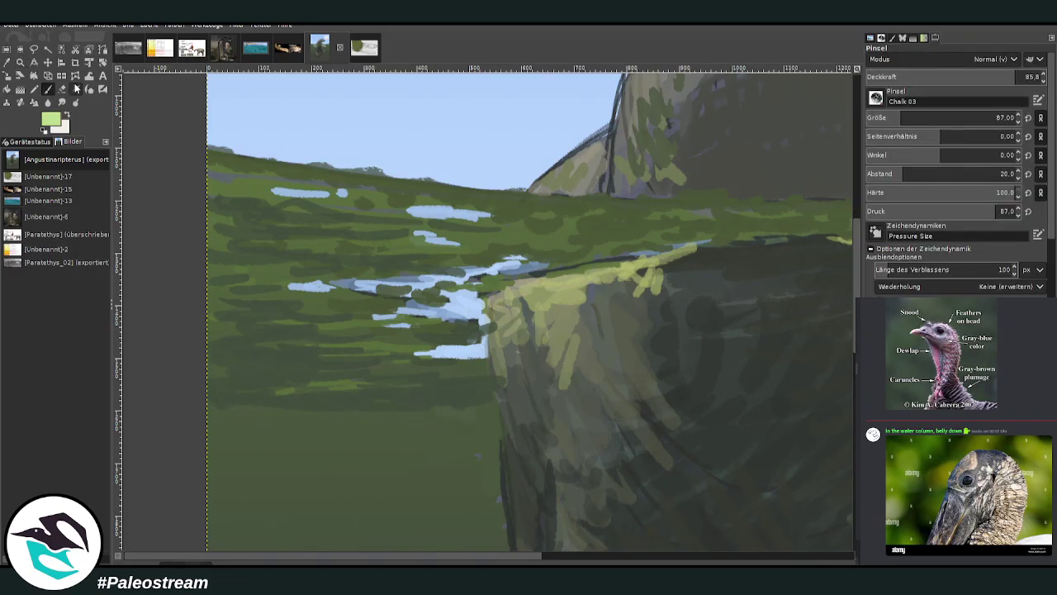
mouse_move(733, 194)
mouse_down()
mouse_move(759, 201)
mouse_move(471, 187)
mouse_move(355, 167)
mouse_up()
click(891, 116)
click(983, 75)
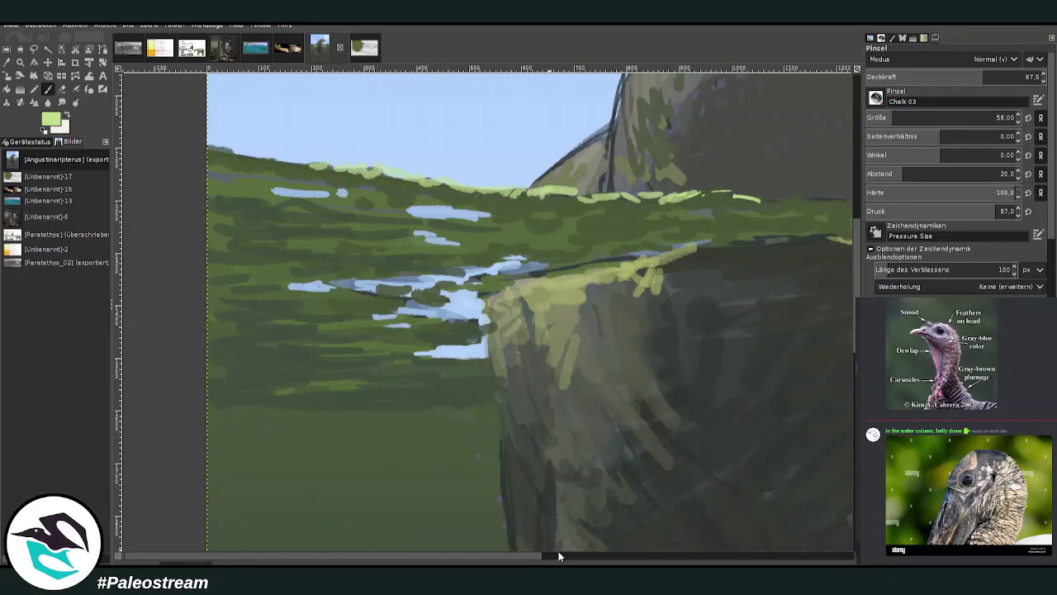
drag(558, 551, 634, 544)
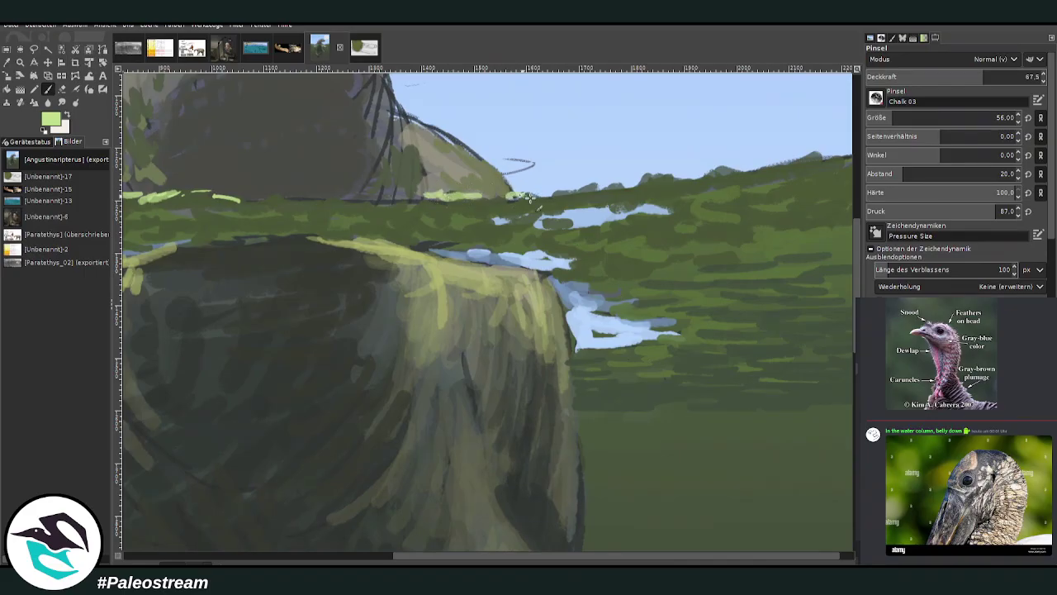
drag(781, 194, 774, 196)
Dab short light green strokes over the water surface and around the blue ripples right of the body at 38.2 opacity
drag(961, 79, 932, 78)
drag(676, 325, 658, 329)
mouse_move(699, 335)
mouse_down()
mouse_move(623, 348)
mouse_move(611, 304)
mouse_move(570, 264)
mouse_up()
drag(744, 274, 699, 278)
mouse_move(790, 262)
mouse_down()
mouse_move(774, 266)
mouse_move(757, 247)
mouse_move(794, 228)
mouse_up()
drag(842, 288, 800, 294)
drag(775, 291, 762, 290)
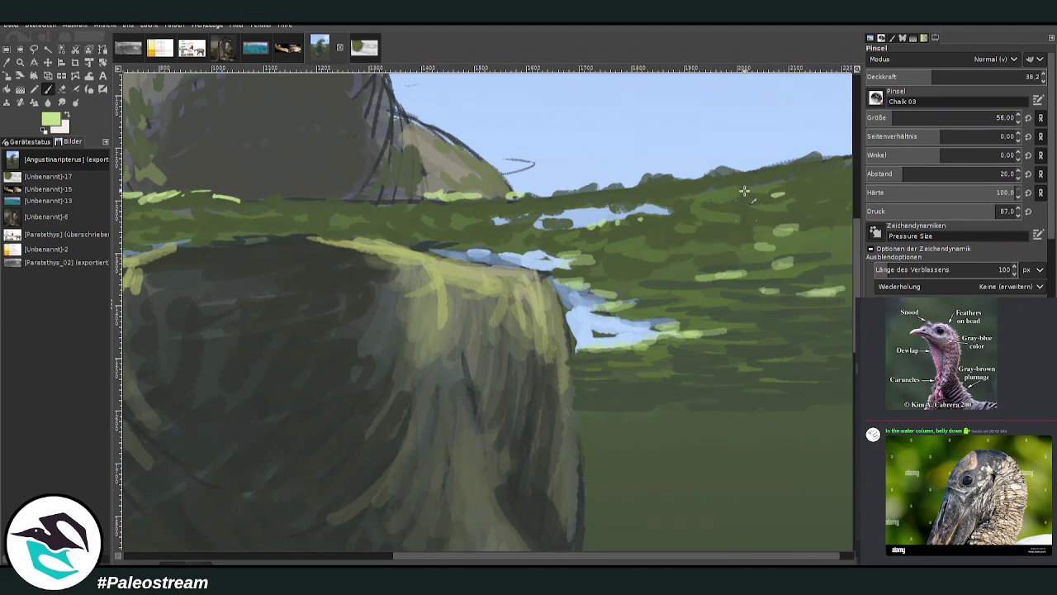
Extend the light green highlight along the water's upper edge out to both sides of the image at 73.2 opacity
click(994, 76)
drag(842, 158, 808, 159)
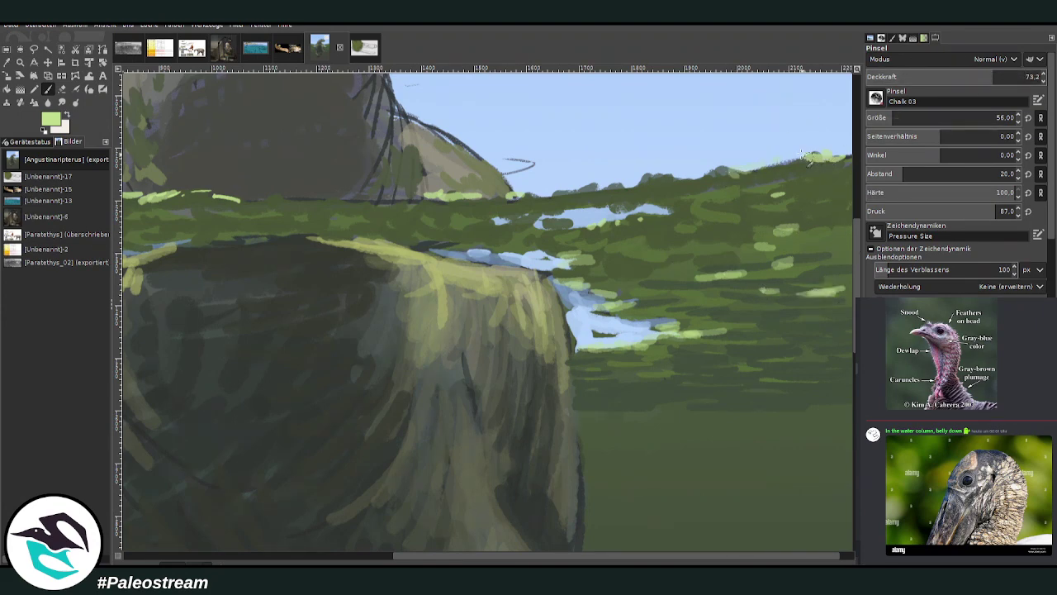
drag(743, 165, 364, 201)
drag(377, 559, 298, 564)
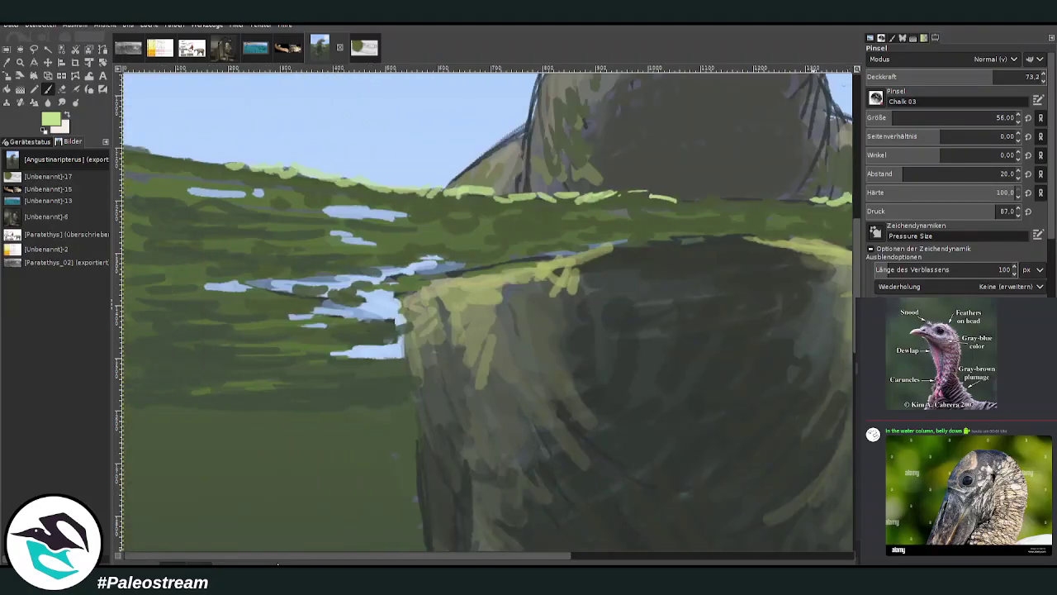
drag(262, 172, 227, 167)
drag(163, 157, 127, 149)
Edge the blue ripples left of the body with light green strokes, finishing with fainter dabs at 42.9 opacity
drag(185, 190, 150, 192)
drag(427, 220, 317, 220)
drag(334, 251, 206, 282)
drag(389, 322, 336, 321)
drag(397, 358, 333, 356)
mouse_move(327, 352)
mouse_down()
mouse_move(318, 320)
mouse_move(287, 315)
mouse_up()
drag(327, 301, 292, 290)
drag(279, 286, 259, 287)
drag(249, 286, 192, 286)
mouse_move(394, 279)
mouse_down()
mouse_move(597, 250)
mouse_move(466, 268)
mouse_up()
click(940, 79)
mouse_move(405, 243)
mouse_down()
mouse_move(339, 228)
mouse_move(220, 229)
mouse_up()
mouse_move(588, 199)
mouse_down()
mouse_move(553, 198)
mouse_move(558, 180)
mouse_move(545, 163)
mouse_move(514, 185)
mouse_up()
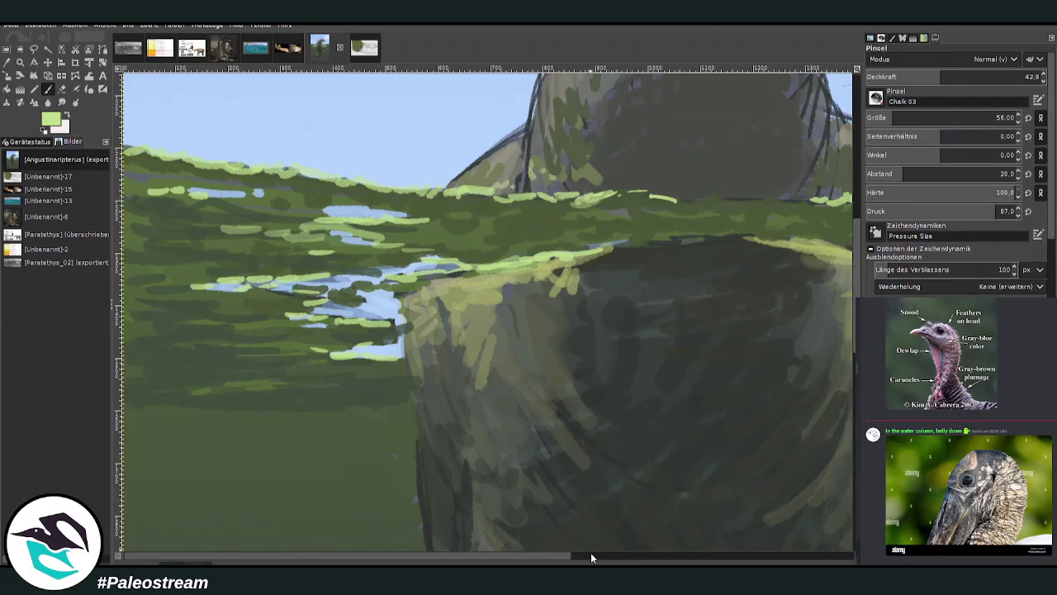
Scatter faint light green dabs across the water surface in front of and right of the body at 30.3 opacity
click(590, 557)
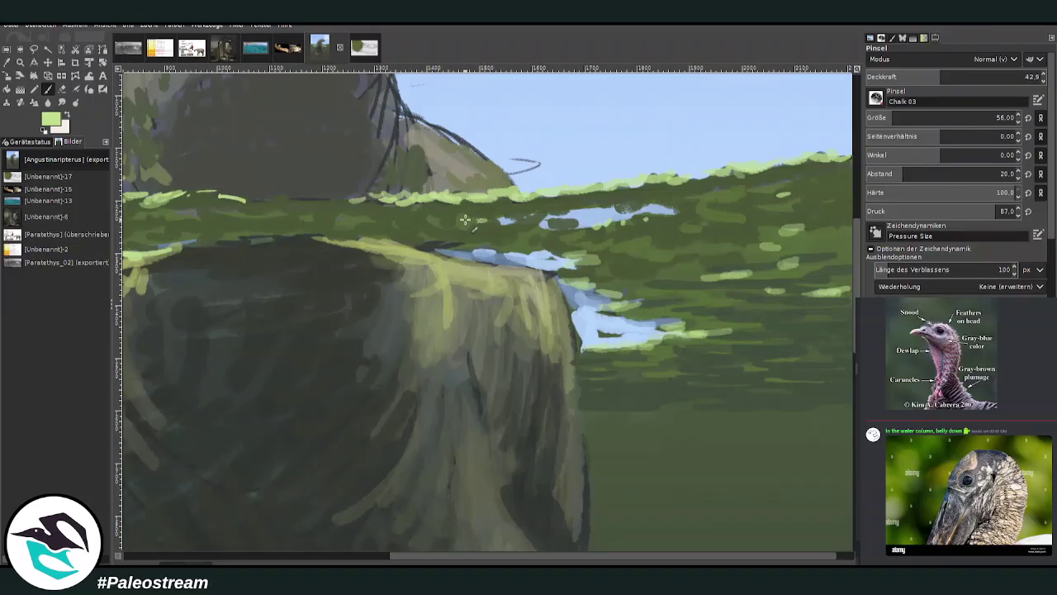
click(919, 76)
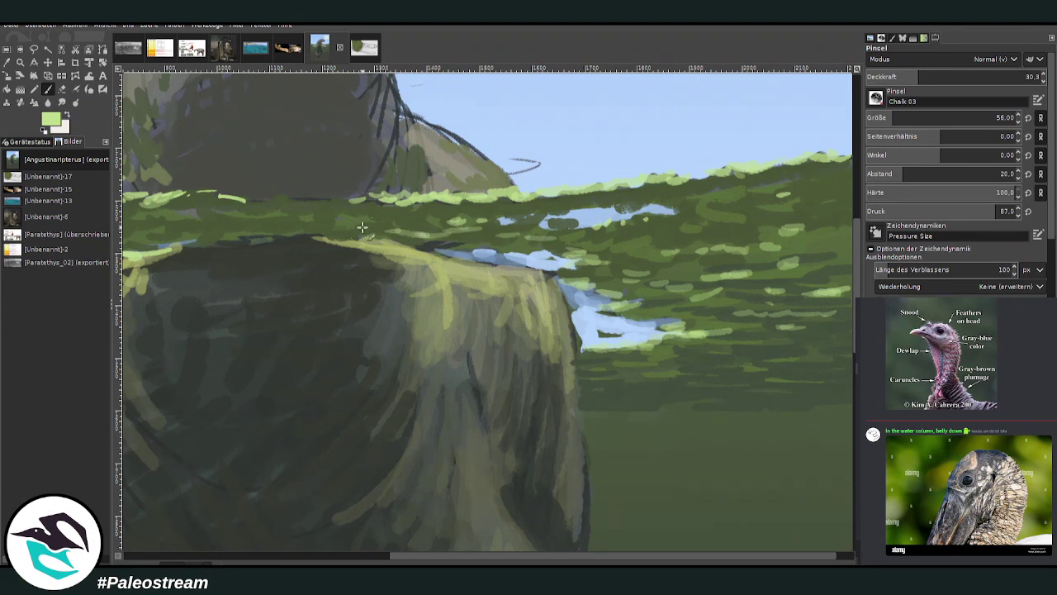
drag(732, 200, 753, 197)
mouse_move(730, 192)
mouse_down()
mouse_move(758, 189)
mouse_move(728, 186)
mouse_up()
drag(794, 195, 829, 191)
drag(741, 208, 765, 205)
drag(697, 212, 716, 211)
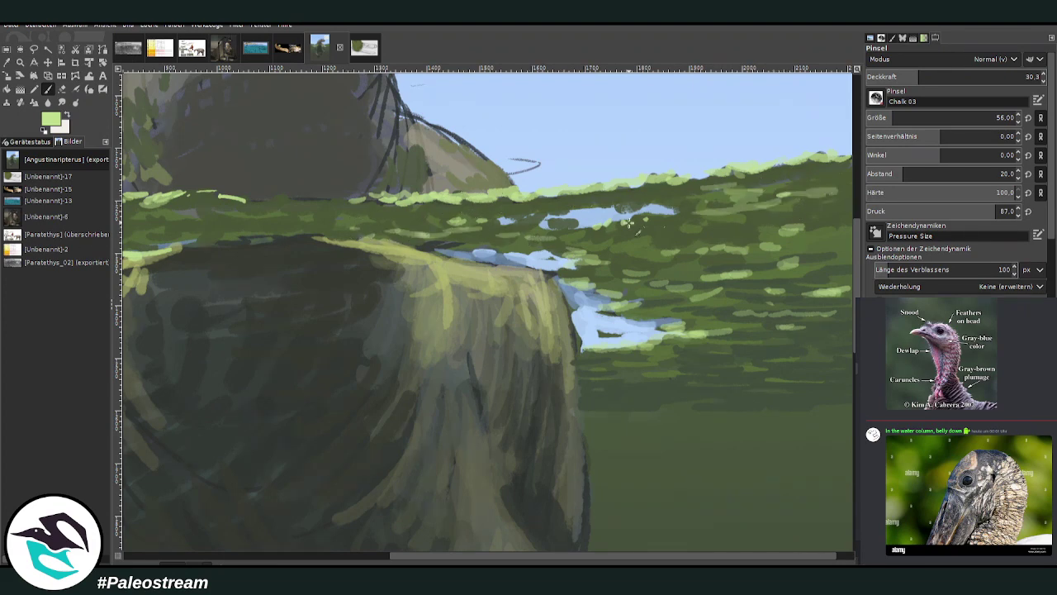
Dab small tufts of medium green along the waterline left of the body and across the neck base, using 64.4 and 38.2 opacity
key(shift+ctrl+j)
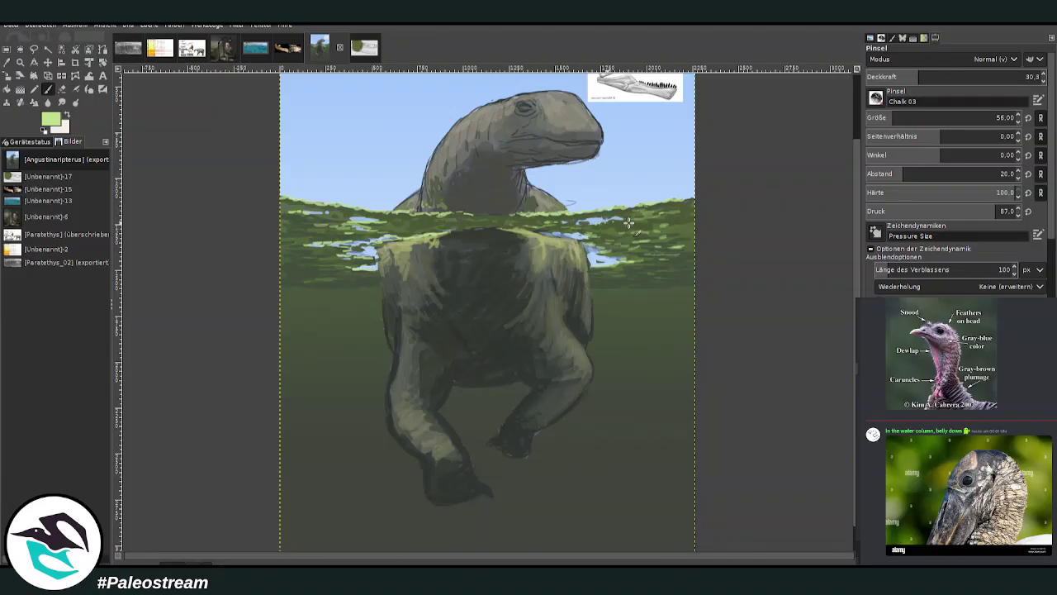
click(20, 62)
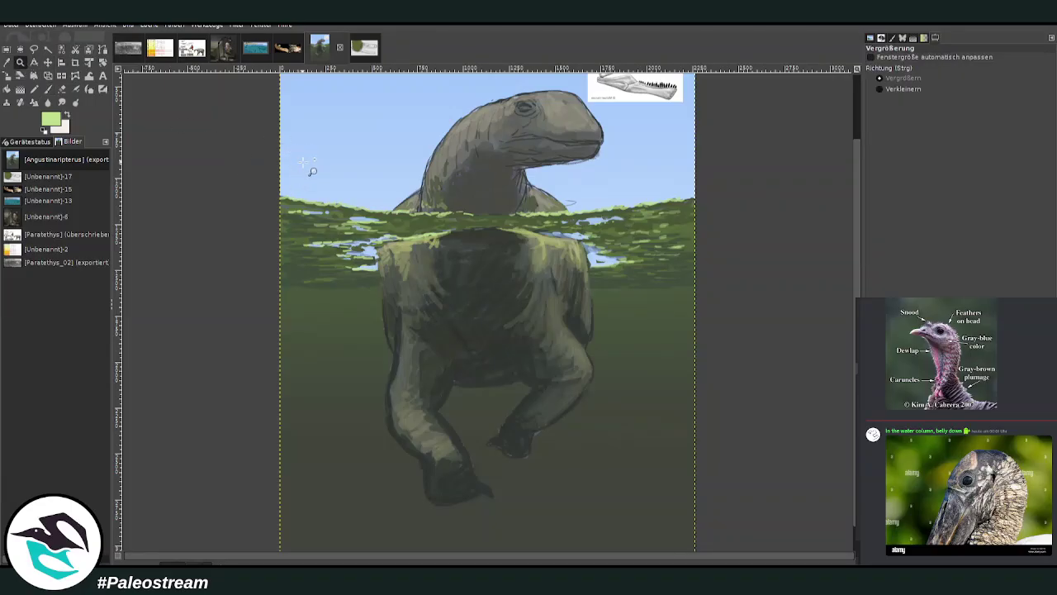
drag(293, 103, 599, 324)
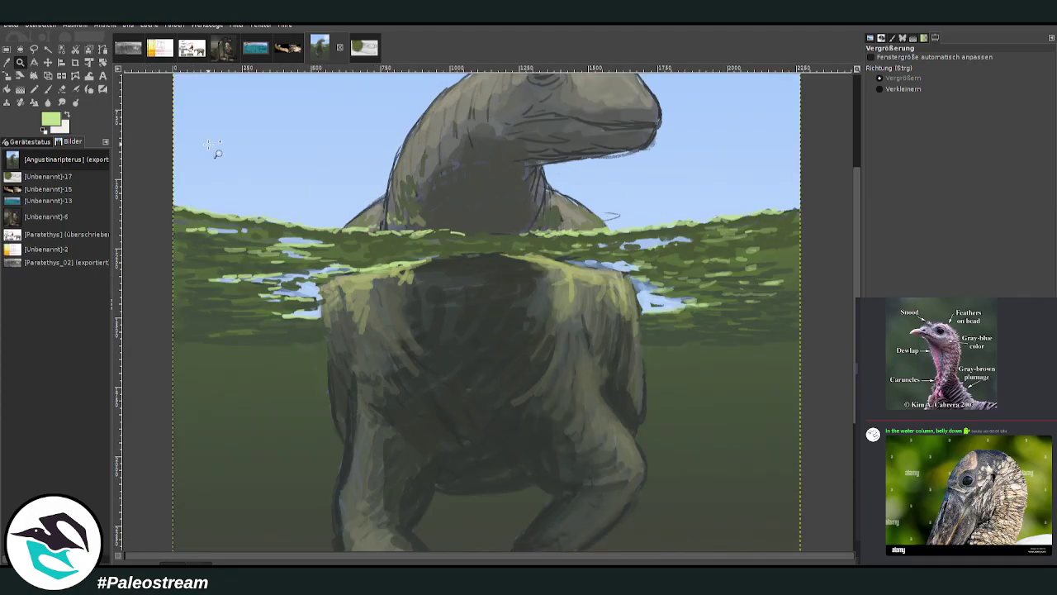
drag(212, 149, 510, 452)
key(p)
ctrl+click(850, 206)
click(978, 76)
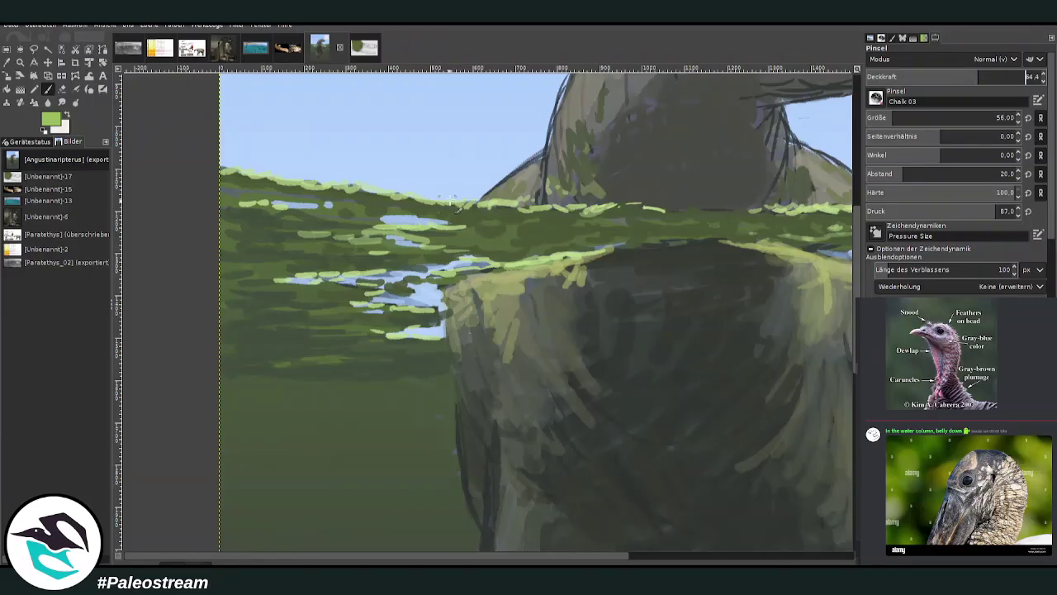
drag(334, 211, 276, 176)
drag(533, 199, 595, 206)
drag(726, 207, 753, 212)
drag(957, 74, 933, 76)
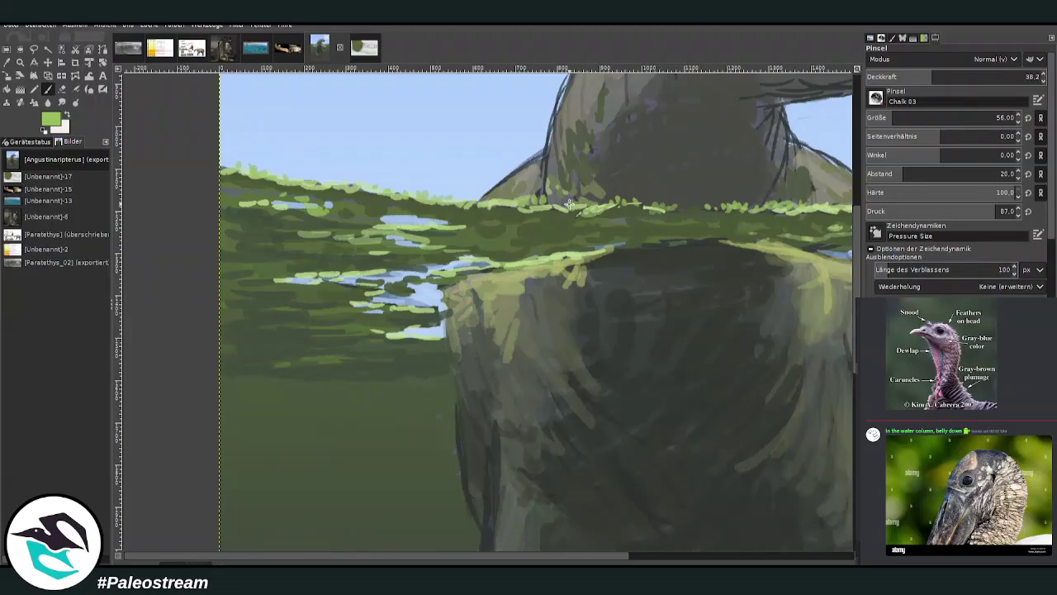
Add medium green tufts along the right waterline and thin horizontal strokes low on the water surface on both sides at 68.1 opacity
click(712, 555)
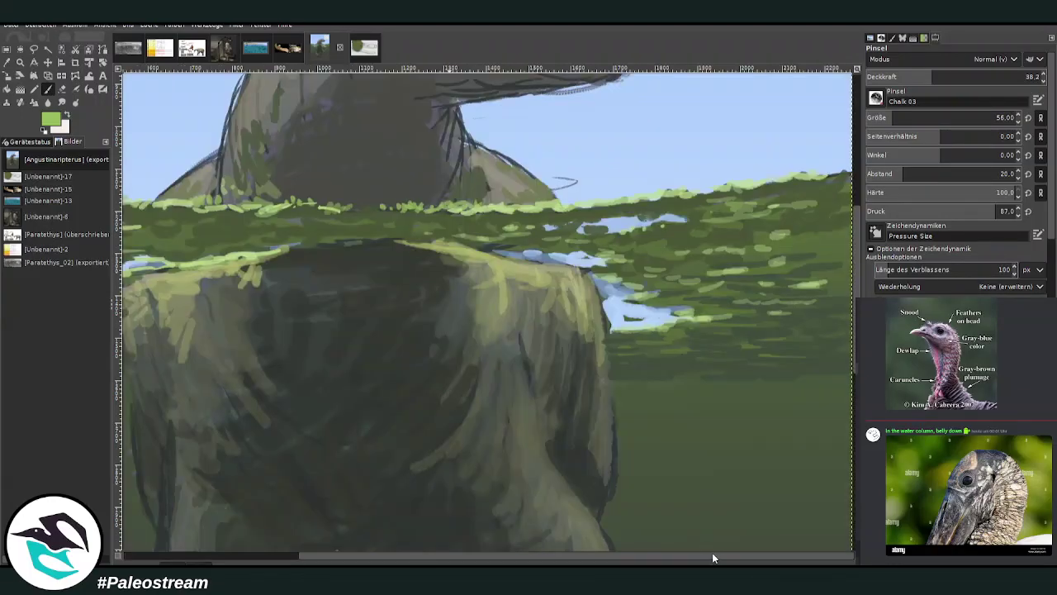
drag(931, 79, 984, 77)
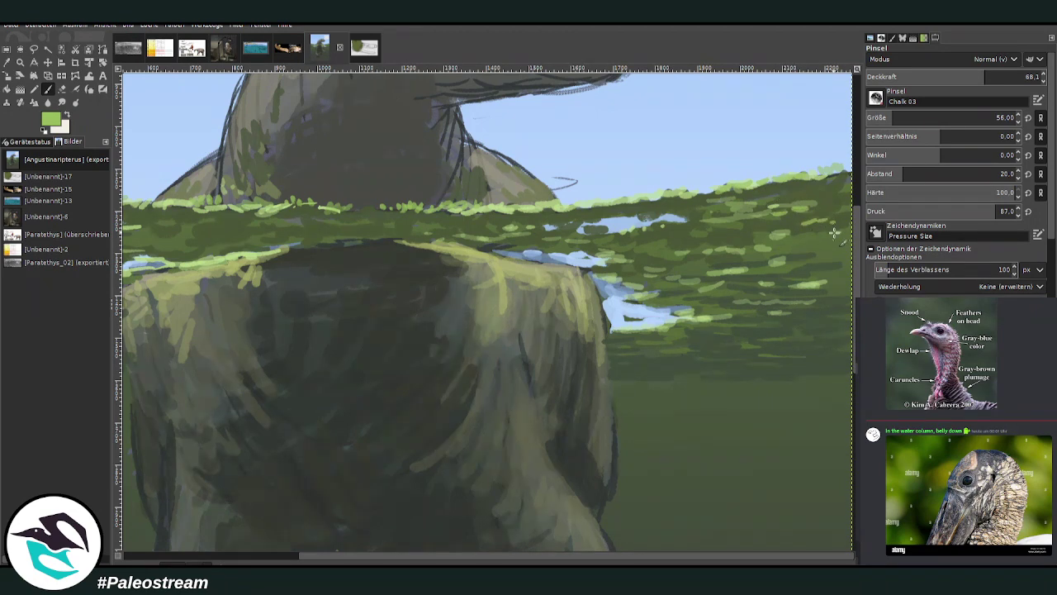
mouse_move(634, 271)
mouse_down()
mouse_move(602, 270)
mouse_move(626, 288)
mouse_up()
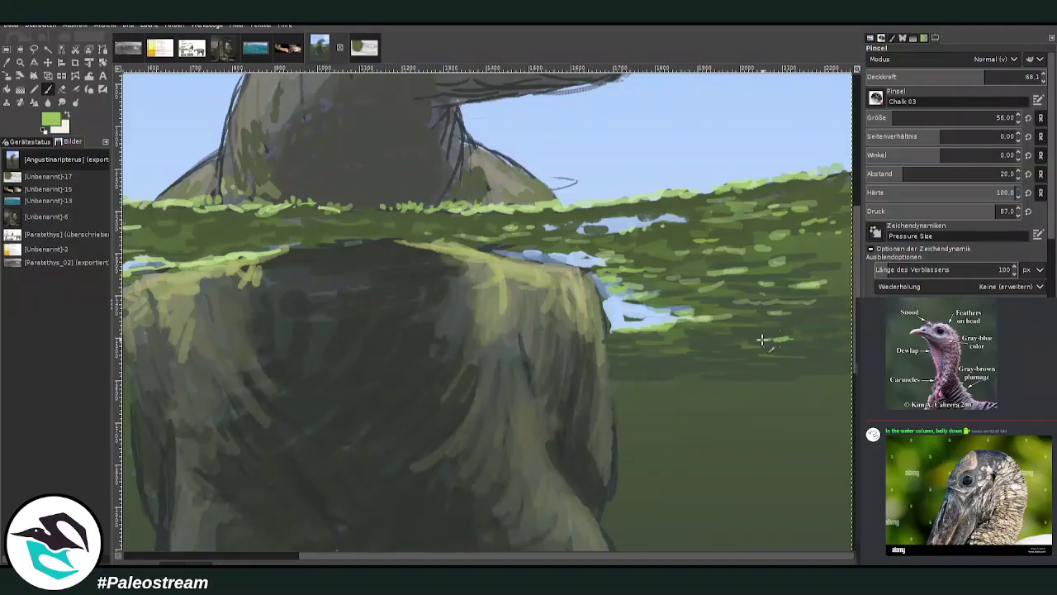
drag(719, 345, 822, 340)
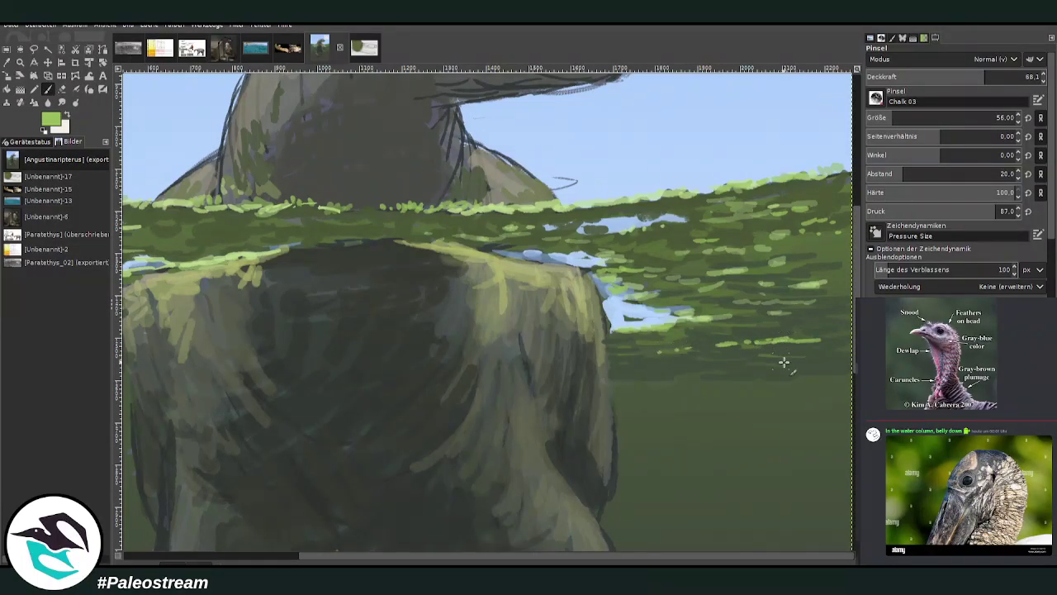
click(281, 558)
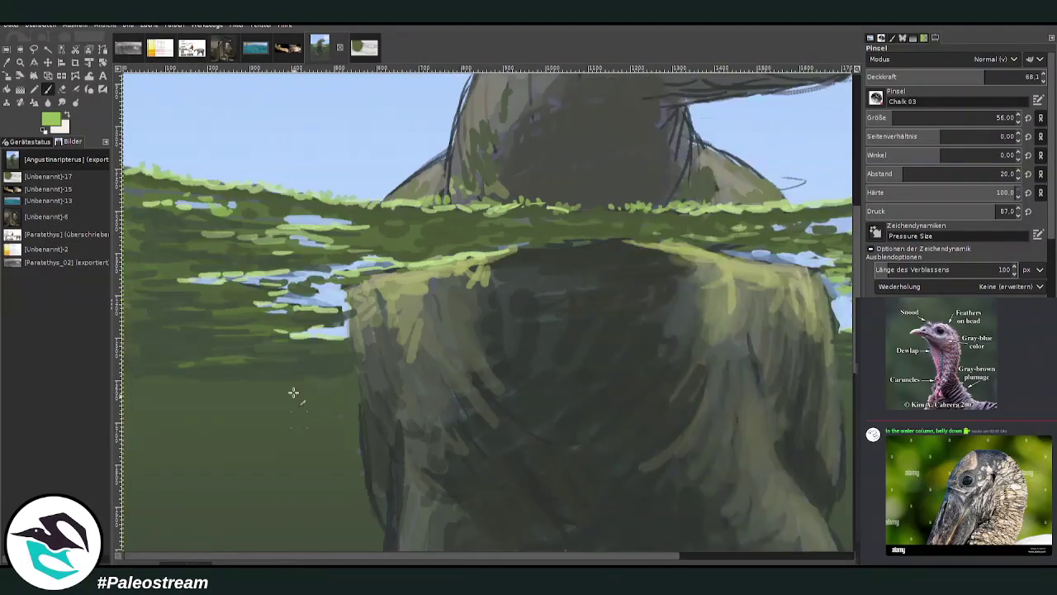
mouse_move(190, 309)
mouse_down()
mouse_move(128, 307)
mouse_move(196, 307)
mouse_up()
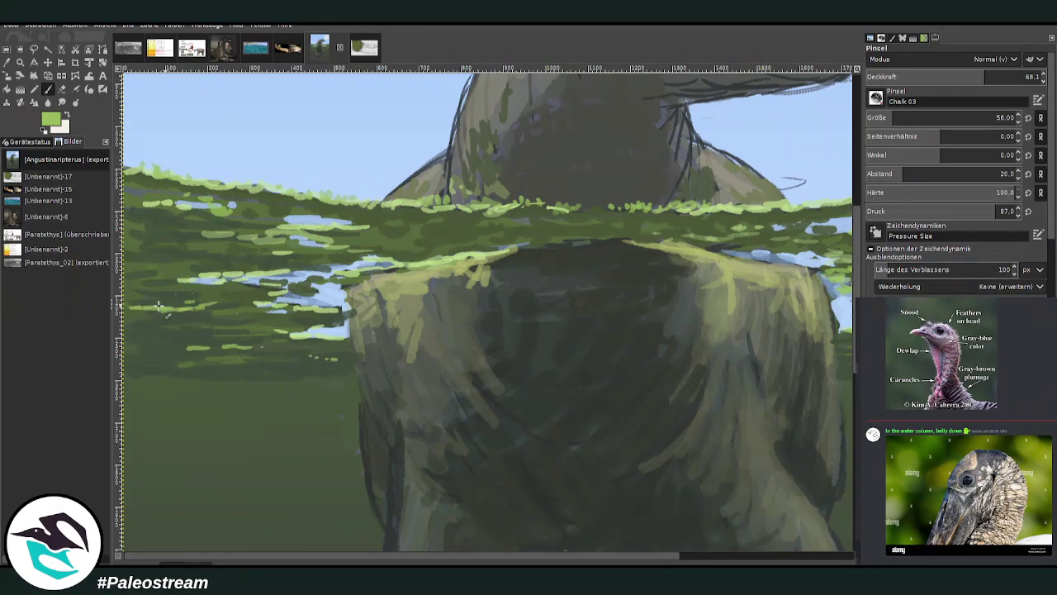
Erase the stray sketch lines below the lower jaw and in the sky beside the right shoulder
key(shift+ctrl+j)
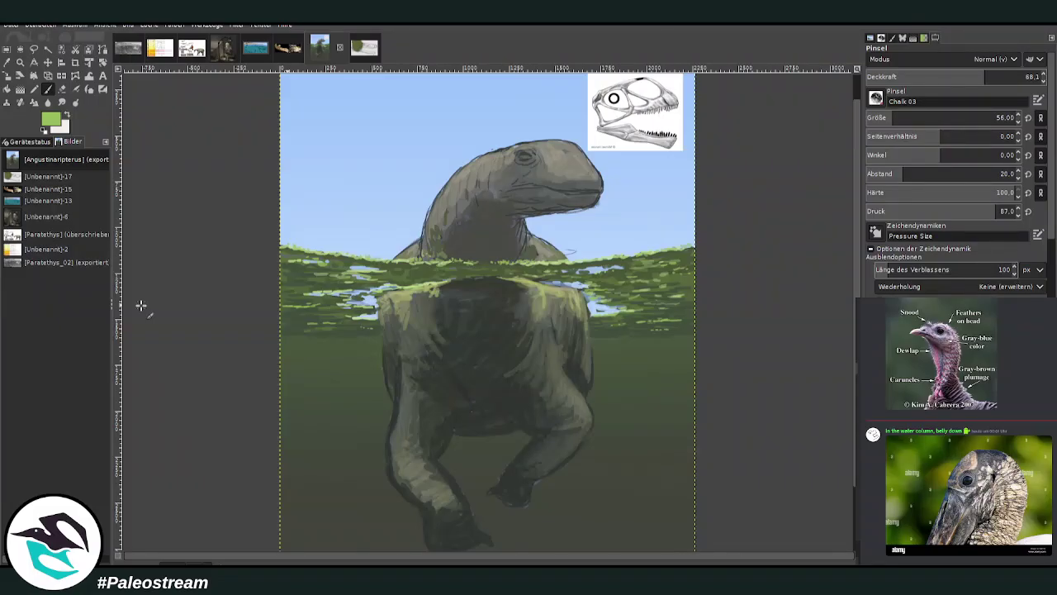
click(19, 62)
drag(419, 108, 633, 293)
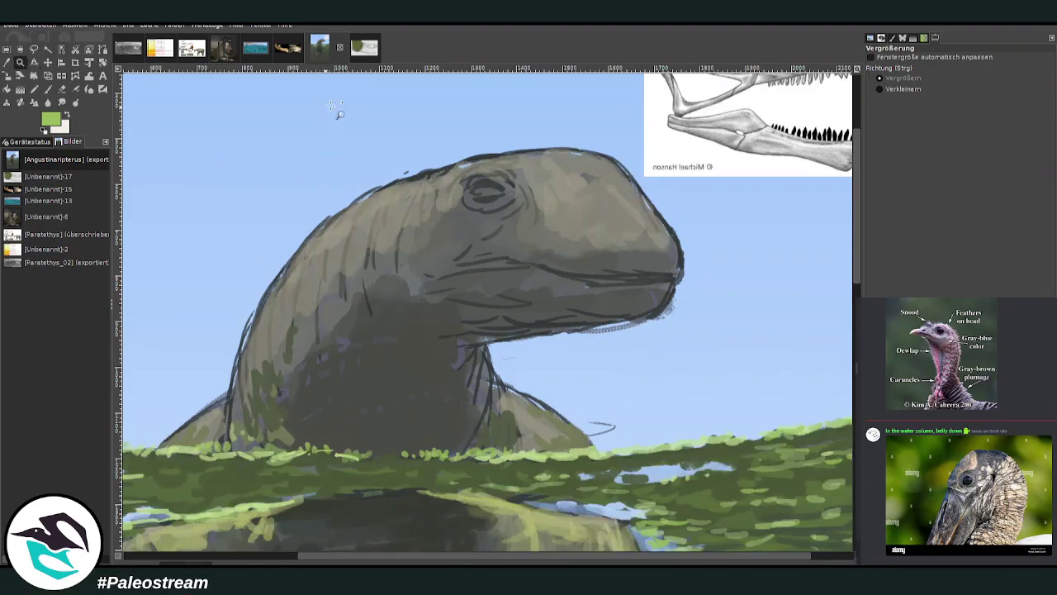
drag(326, 105, 712, 448)
key(p)
click(830, 265)
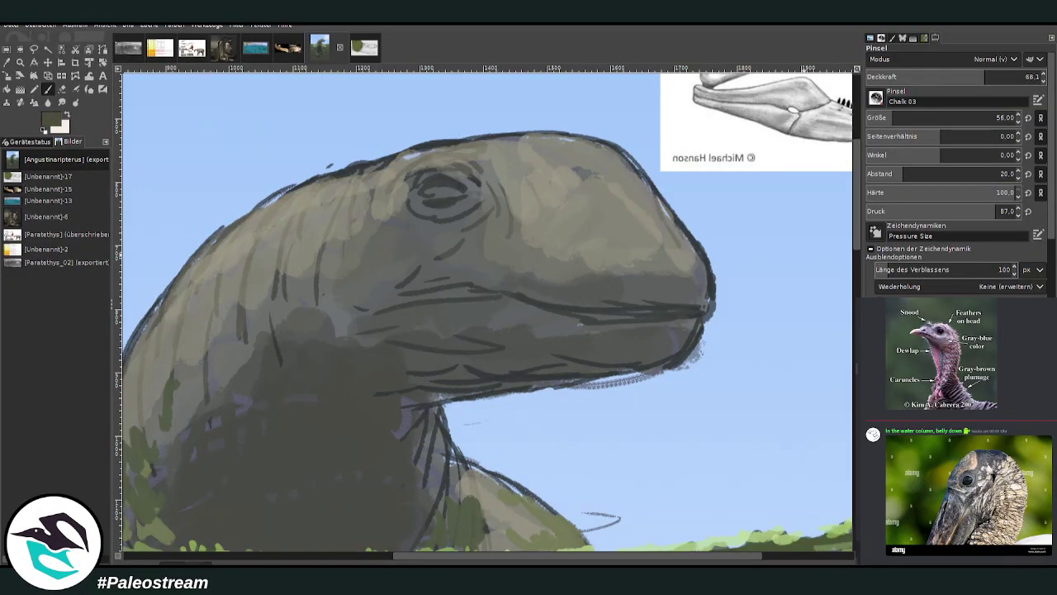
key(shift+e)
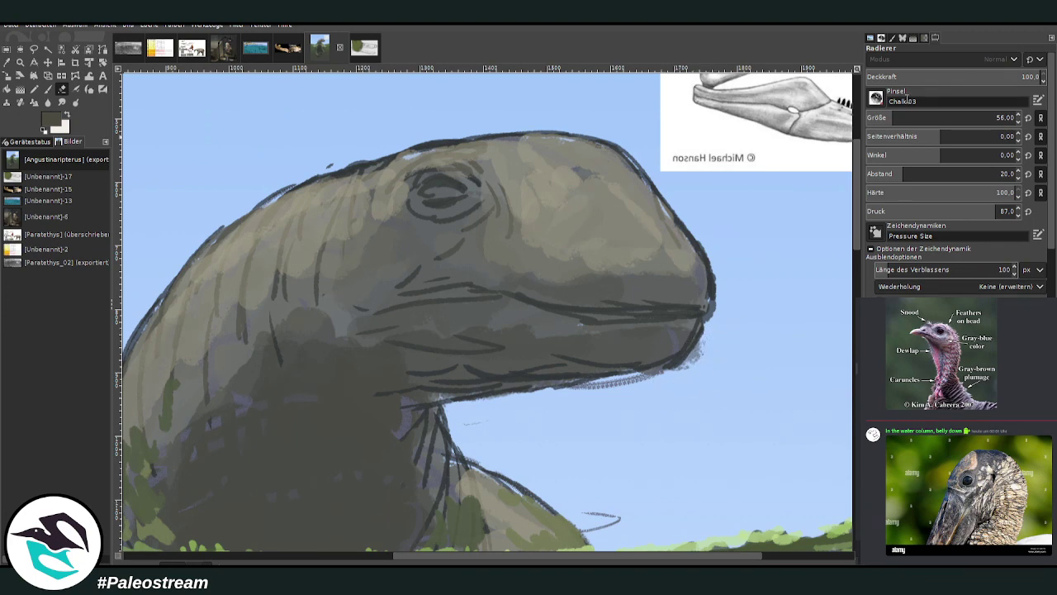
mouse_move(690, 363)
mouse_down()
mouse_move(704, 339)
mouse_move(650, 375)
mouse_move(553, 385)
mouse_up()
drag(621, 523, 573, 507)
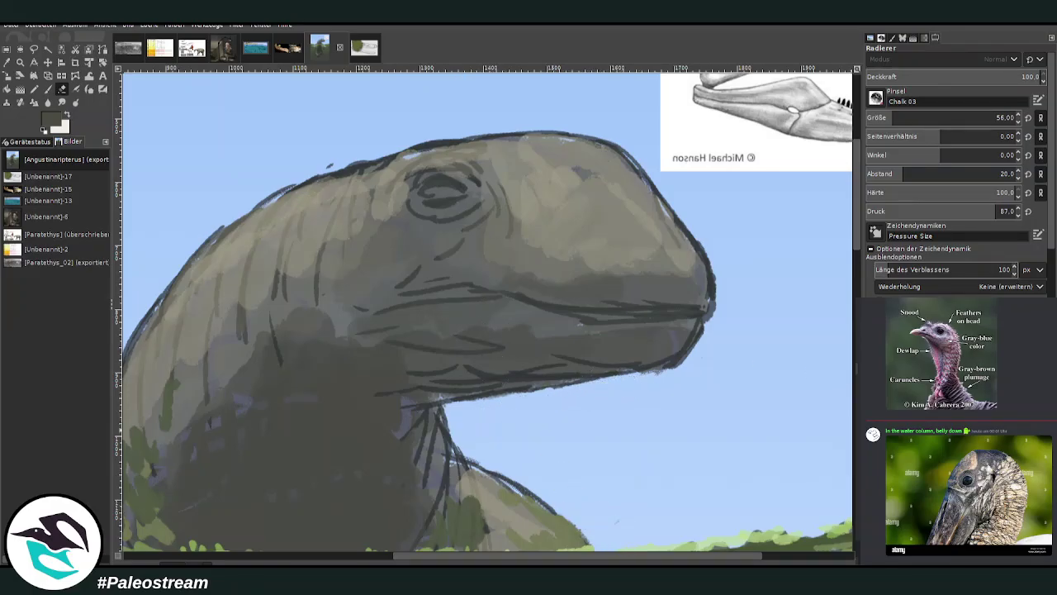
Paint dark olive shading around the eye and along the mouth line, and add a dark nostril near the snout tip
click(48, 88)
drag(415, 155, 356, 183)
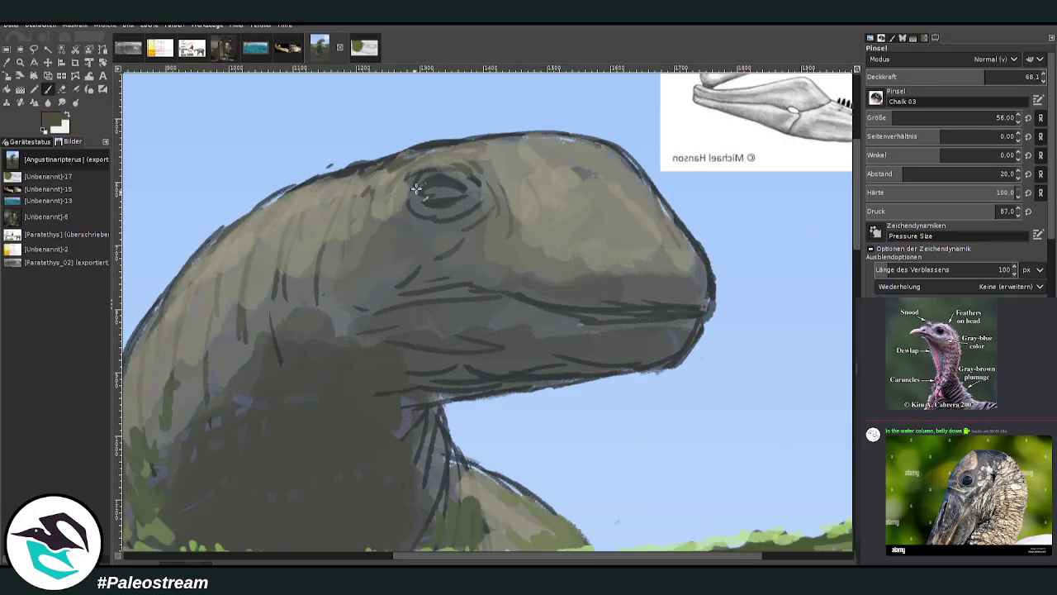
mouse_move(472, 291)
mouse_down()
mouse_move(428, 294)
mouse_move(585, 315)
mouse_move(674, 308)
mouse_up()
mouse_move(642, 251)
mouse_down()
mouse_move(661, 241)
mouse_move(653, 248)
mouse_move(677, 248)
mouse_move(635, 235)
mouse_up()
drag(658, 201, 707, 288)
drag(436, 216, 413, 212)
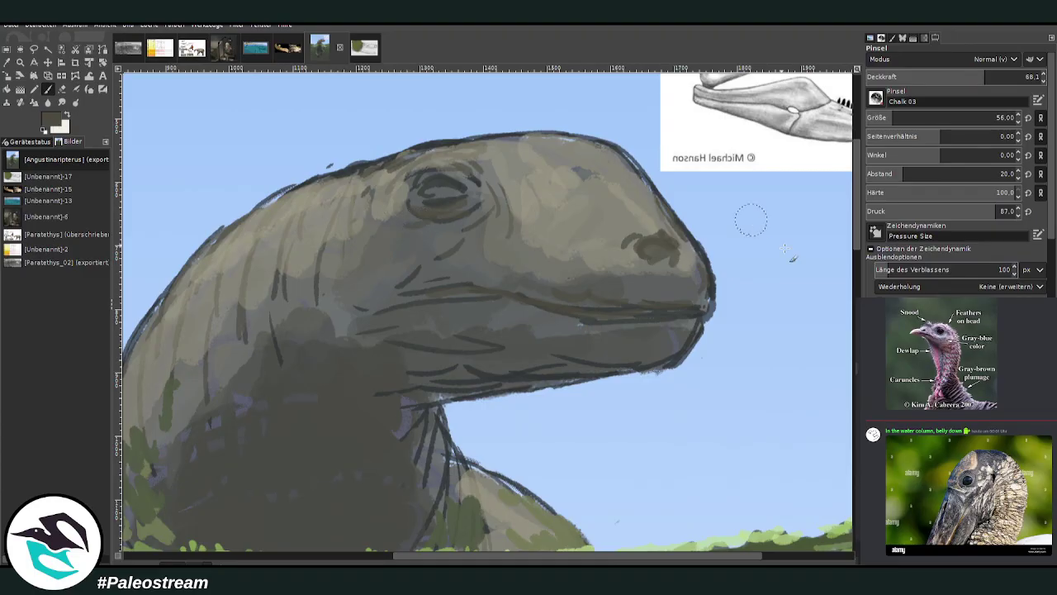
Shade the underside of the jaw, the throat and the neck's shadow edge with short dark strokes
mouse_move(422, 361)
mouse_down()
mouse_move(414, 400)
mouse_move(385, 404)
mouse_move(669, 354)
mouse_move(614, 364)
mouse_move(586, 350)
mouse_move(552, 364)
mouse_move(515, 355)
mouse_move(468, 369)
mouse_move(410, 351)
mouse_move(345, 372)
mouse_move(420, 513)
mouse_move(390, 461)
mouse_up()
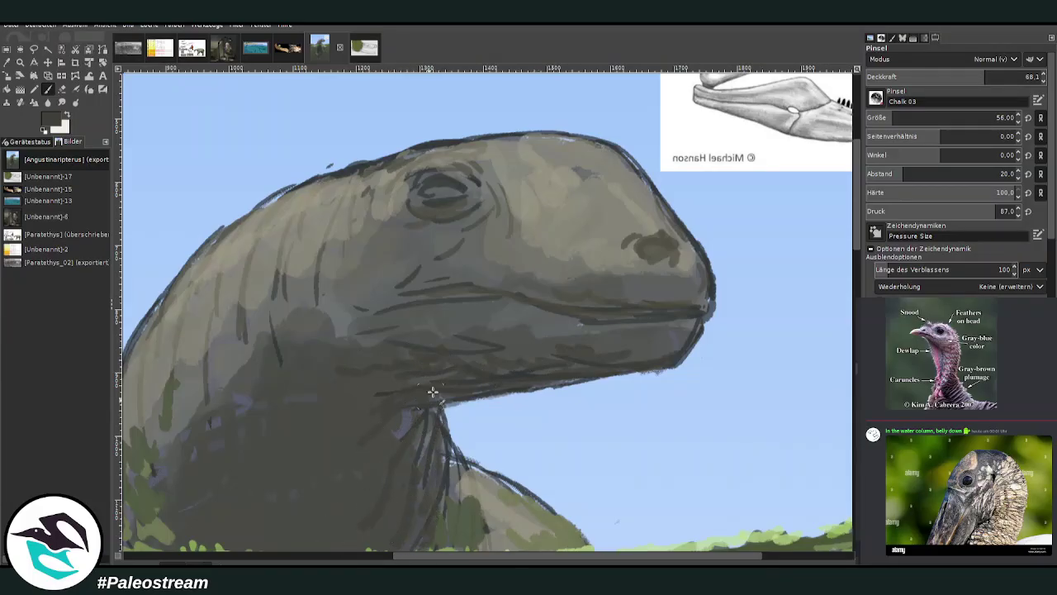
mouse_move(221, 432)
mouse_down()
mouse_move(191, 462)
mouse_move(232, 372)
mouse_move(264, 383)
mouse_move(275, 348)
mouse_move(319, 346)
mouse_move(343, 324)
mouse_up()
scroll(409, 560, left, 3)
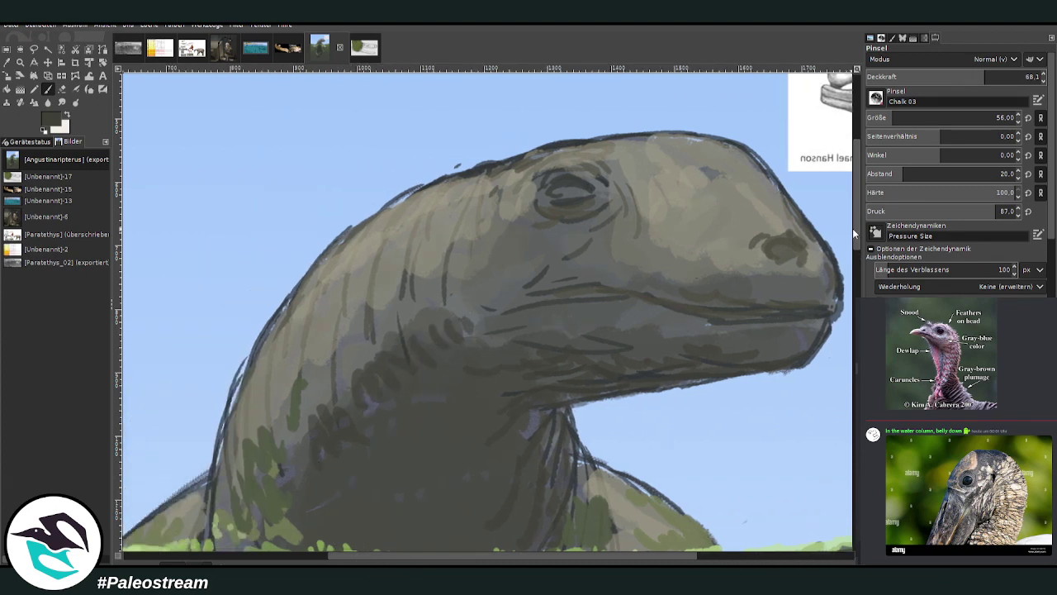
scroll(855, 239, down, 2)
mouse_move(329, 416)
mouse_down()
mouse_move(289, 432)
mouse_move(301, 475)
mouse_move(309, 424)
mouse_move(402, 331)
mouse_up()
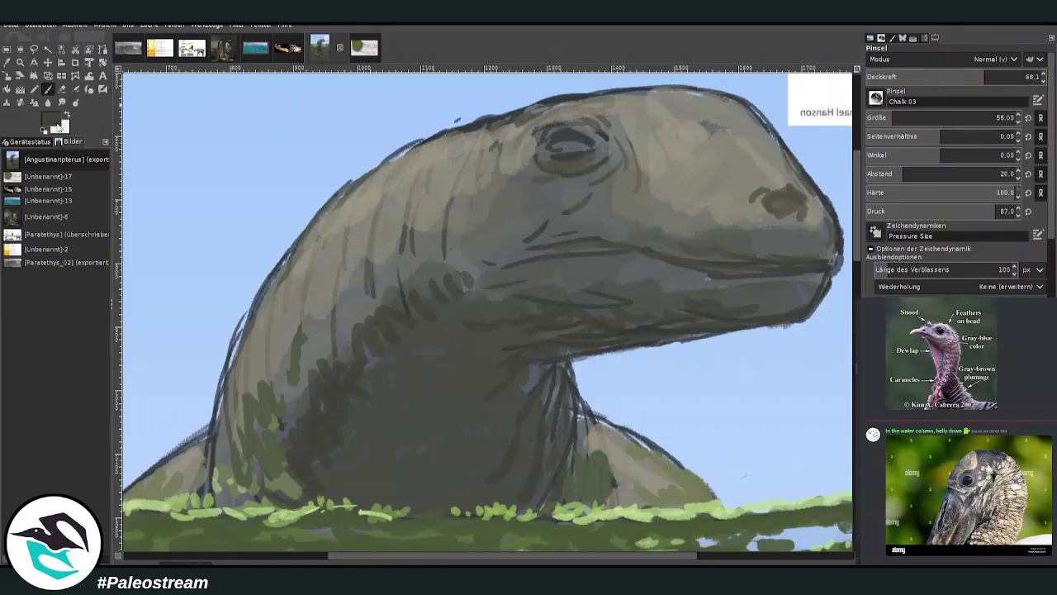
Glaze olive green over the lower jaw, throat and front of the neck, finishing with a size 172 brush at 27.8 opacity
ctrl+click(831, 257)
click(951, 76)
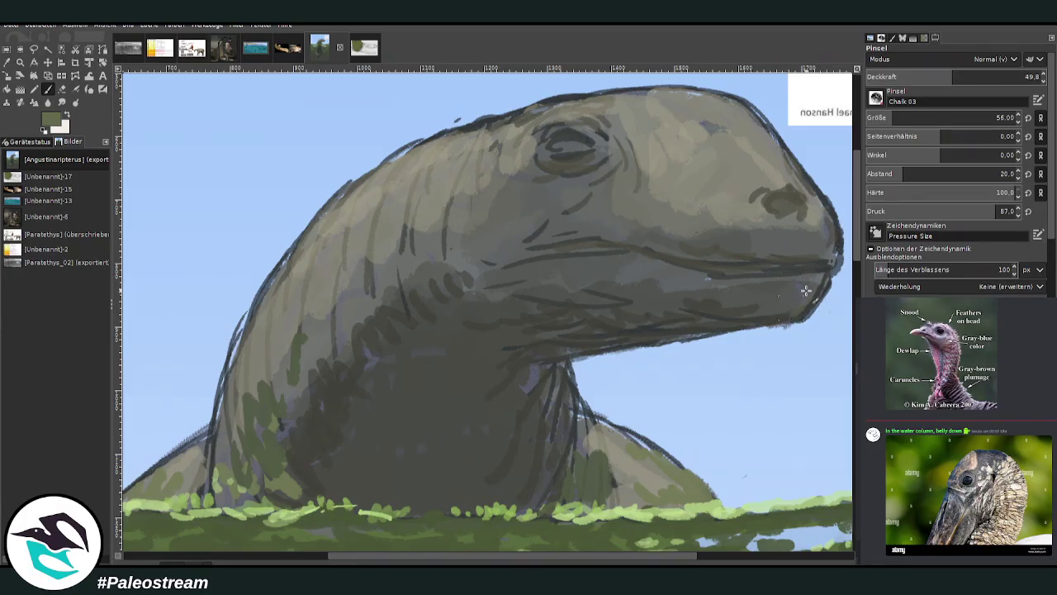
mouse_move(760, 312)
mouse_down()
mouse_move(715, 321)
mouse_move(608, 309)
mouse_move(532, 341)
mouse_move(547, 354)
mouse_move(408, 385)
mouse_move(465, 420)
mouse_move(417, 450)
mouse_up()
click(910, 117)
mouse_move(470, 409)
mouse_down()
mouse_move(471, 450)
mouse_move(381, 459)
mouse_up()
click(917, 76)
mouse_move(530, 413)
mouse_down()
mouse_move(552, 401)
mouse_move(457, 474)
mouse_move(492, 479)
mouse_move(379, 397)
mouse_move(390, 351)
mouse_move(447, 343)
mouse_move(506, 435)
mouse_move(455, 442)
mouse_move(437, 337)
mouse_move(686, 305)
mouse_move(561, 278)
mouse_move(585, 270)
mouse_move(545, 274)
mouse_move(436, 336)
mouse_move(703, 317)
mouse_up()
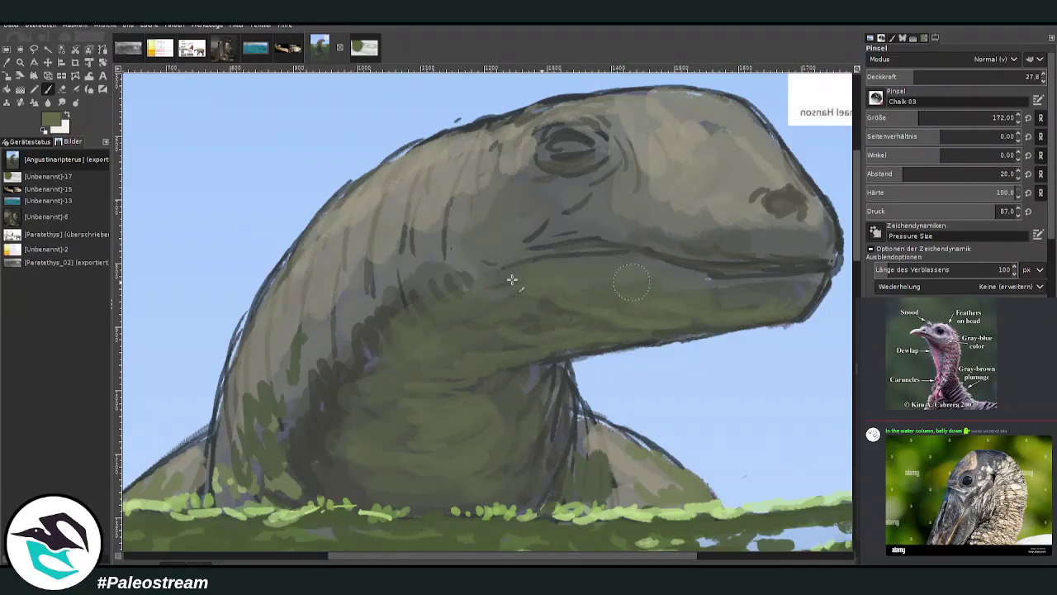
Hatch dark shadow strokes across the cheek, upper lip and side of the neck with a size 30 brush at 51.7 opacity
click(7, 63)
click(372, 322)
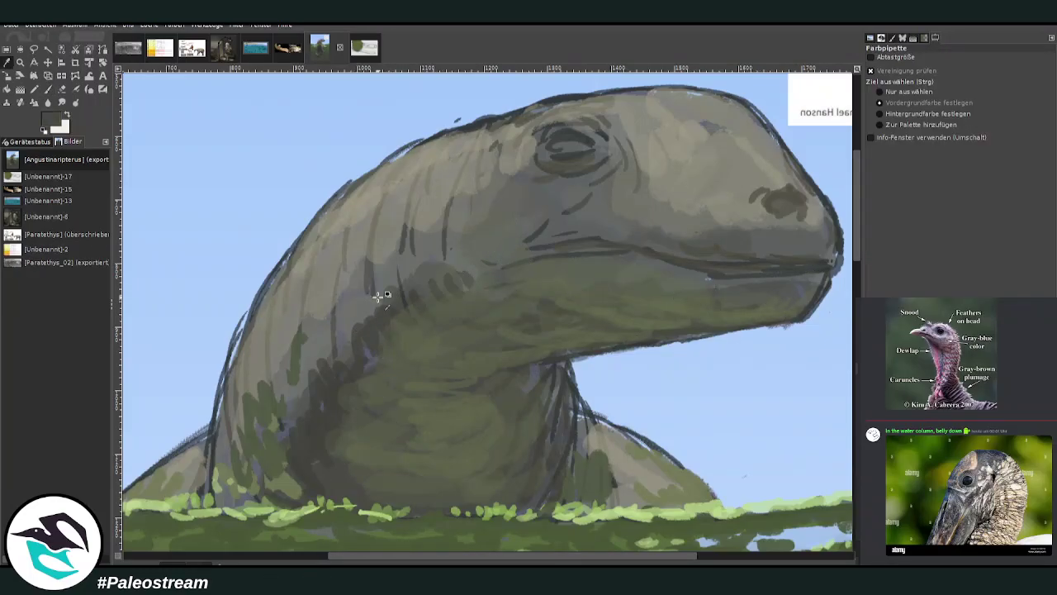
click(47, 89)
drag(914, 77, 955, 77)
mouse_move(508, 229)
mouse_down()
mouse_move(480, 254)
mouse_move(456, 250)
mouse_move(499, 193)
mouse_move(523, 240)
mouse_move(556, 192)
mouse_move(613, 217)
mouse_move(646, 195)
mouse_move(700, 238)
mouse_up()
click(884, 117)
mouse_move(455, 268)
mouse_down()
mouse_move(366, 292)
mouse_move(337, 366)
mouse_move(306, 386)
mouse_move(290, 353)
mouse_move(274, 363)
mouse_move(261, 400)
mouse_move(431, 283)
mouse_up()
mouse_move(623, 156)
mouse_down()
mouse_move(653, 214)
mouse_move(698, 245)
mouse_move(688, 221)
mouse_move(822, 251)
mouse_up()
mouse_move(555, 250)
mouse_down()
mouse_move(576, 271)
mouse_move(801, 289)
mouse_move(499, 285)
mouse_move(462, 297)
mouse_move(404, 380)
mouse_move(417, 307)
mouse_move(370, 325)
mouse_up()
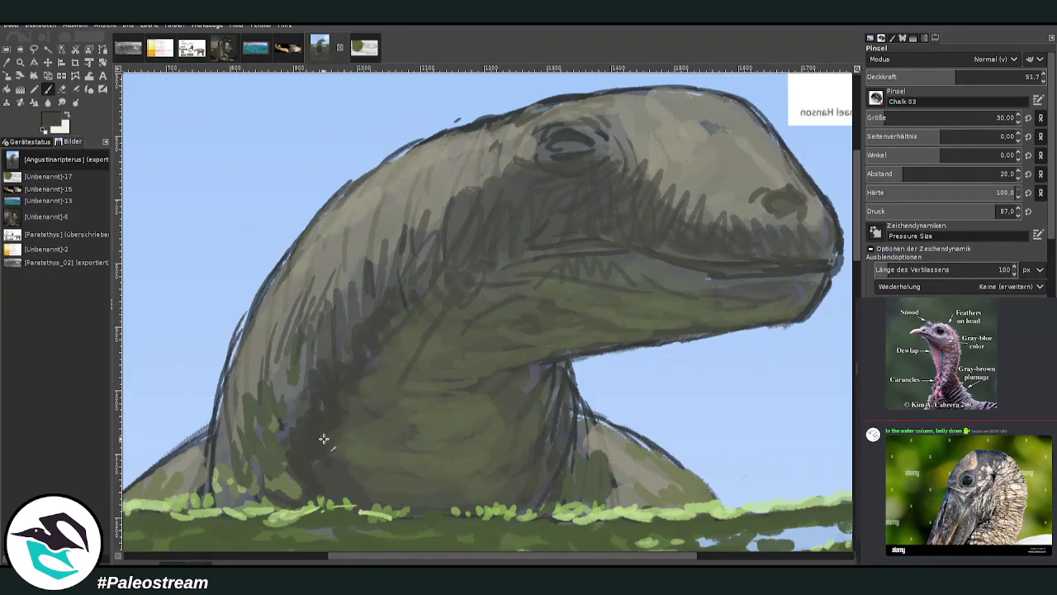
Paint over the dark outlines of the nape, neck back and both shoulders with sampled light beige at 71.6 opacity
click(6, 63)
click(437, 148)
click(49, 89)
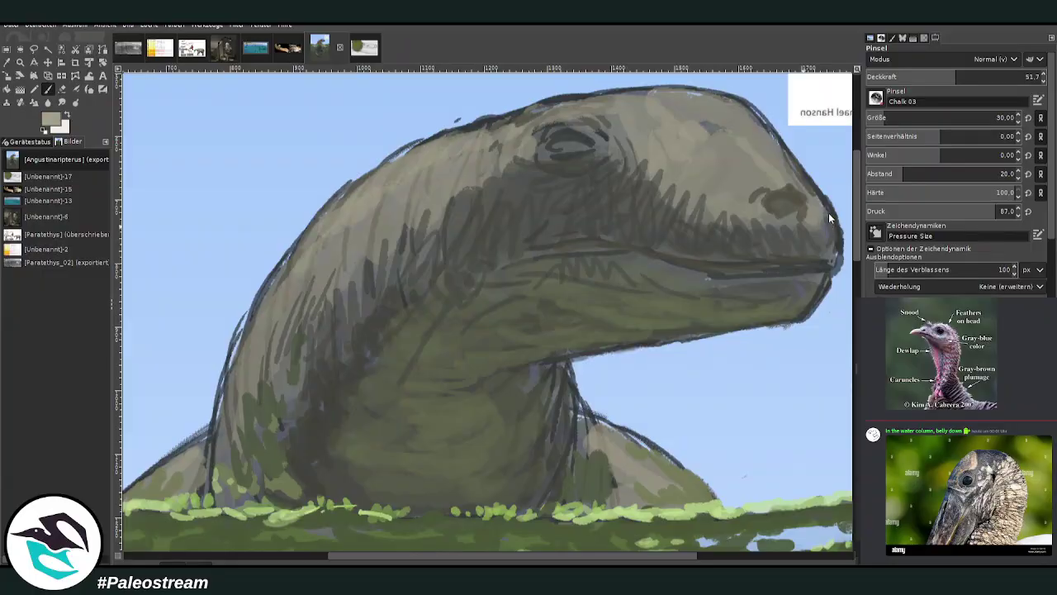
click(992, 76)
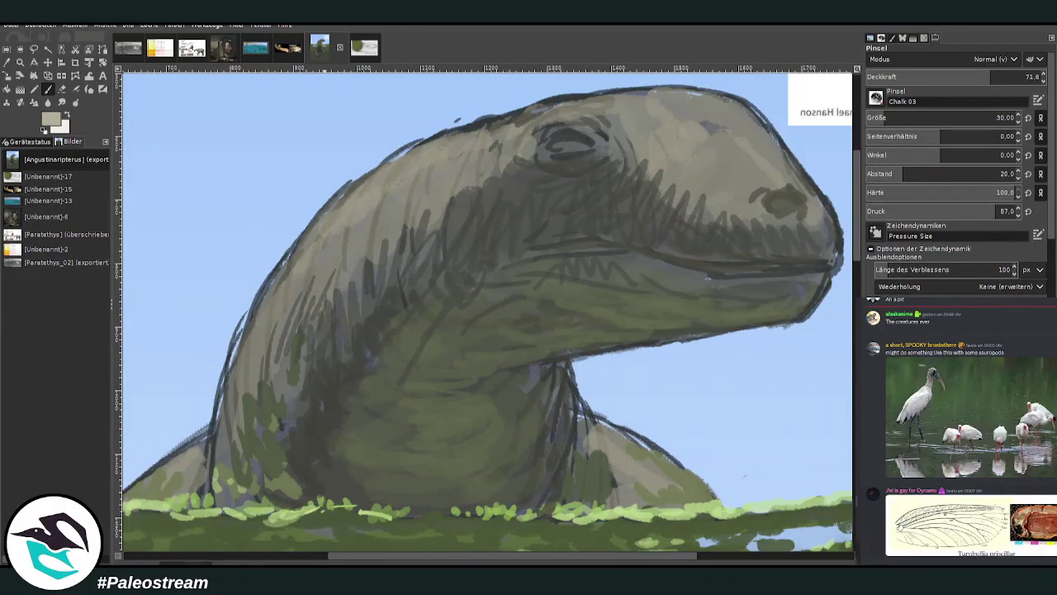
click(904, 535)
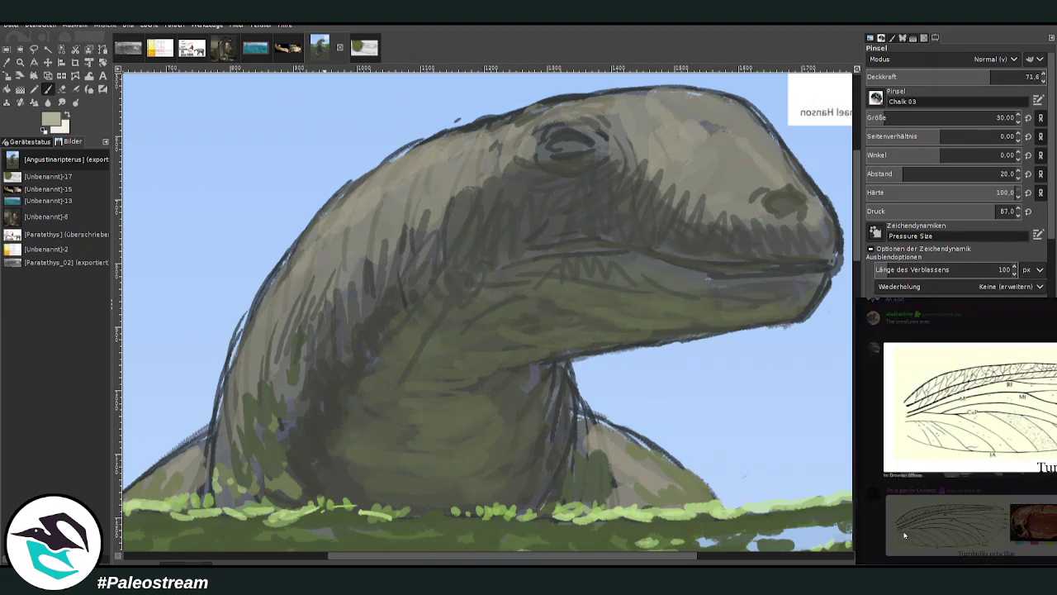
click(904, 534)
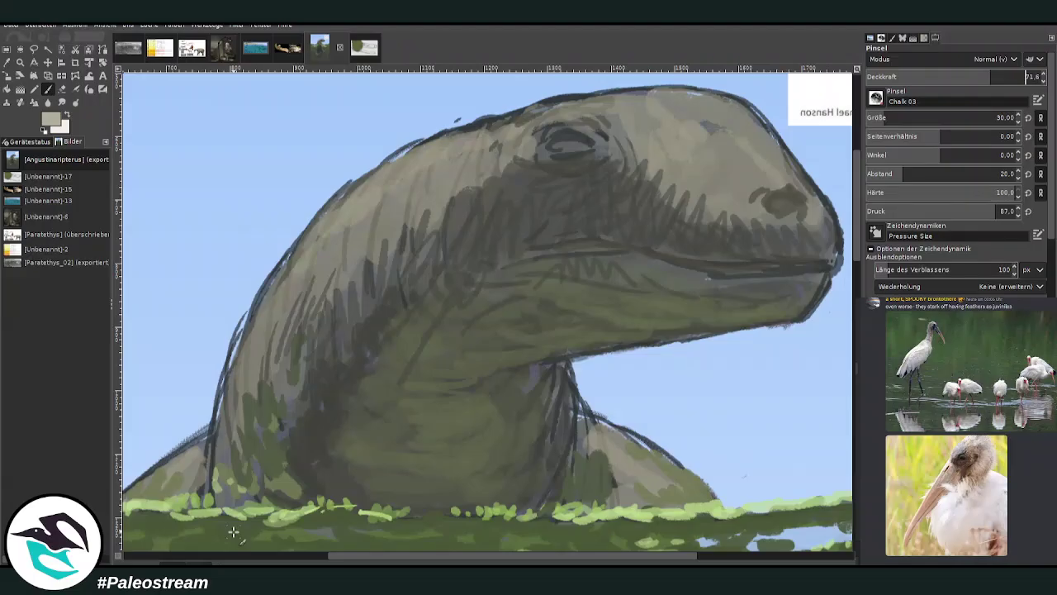
mouse_move(552, 110)
mouse_down()
mouse_move(509, 121)
mouse_move(598, 100)
mouse_move(412, 145)
mouse_move(358, 186)
mouse_move(255, 305)
mouse_move(228, 357)
mouse_move(230, 402)
mouse_up()
mouse_move(594, 417)
mouse_down()
mouse_move(693, 476)
mouse_move(593, 417)
mouse_move(590, 442)
mouse_move(582, 417)
mouse_up()
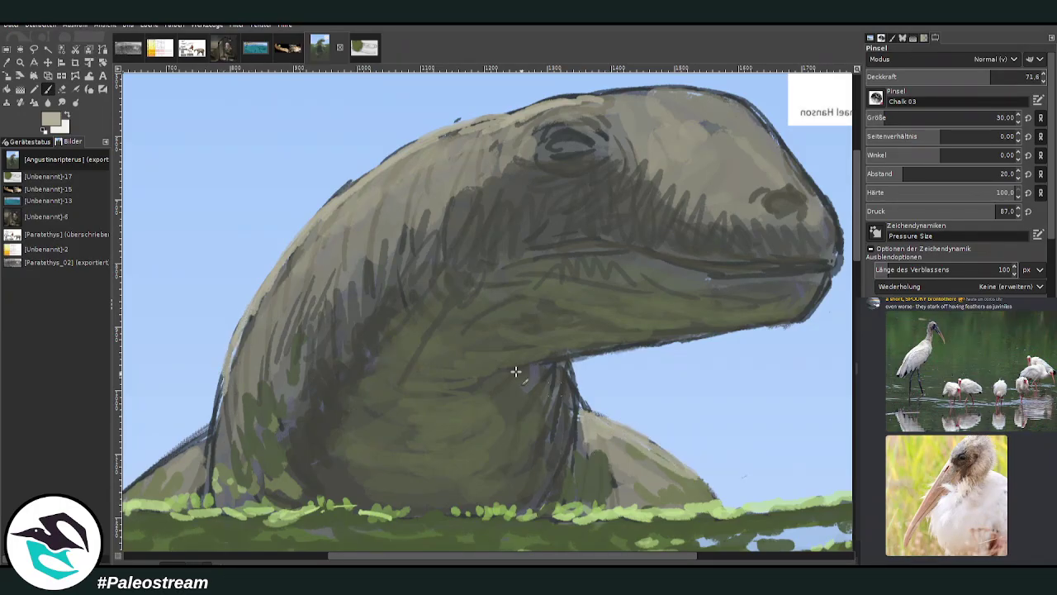
drag(209, 427, 161, 463)
Dab a cluster of light rounded scales on the cheek behind the eye with a size 65 brush
ctrl+click(830, 235)
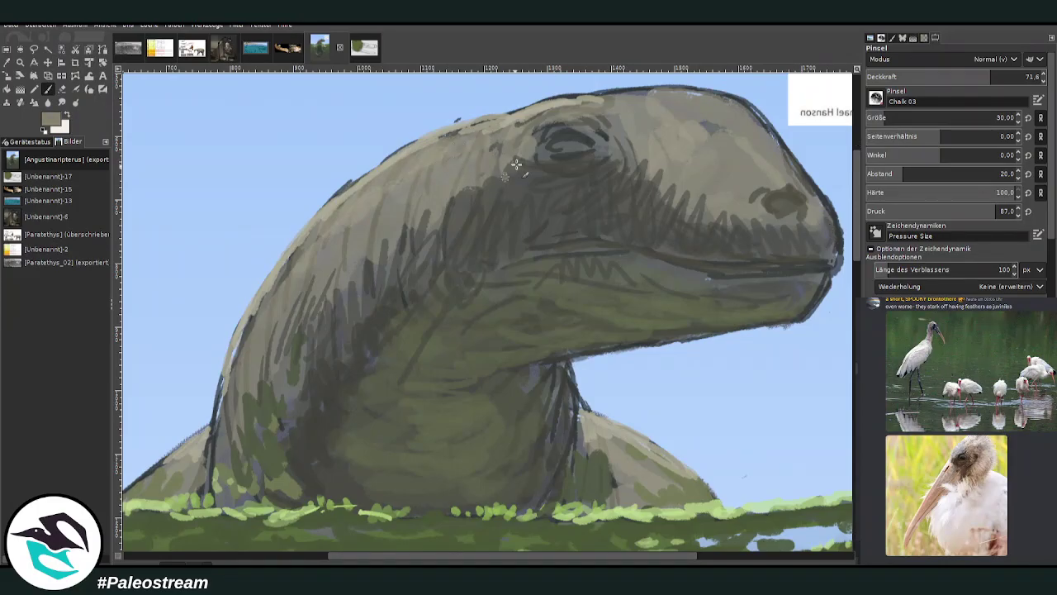
click(895, 119)
mouse_move(517, 179)
mouse_down()
mouse_move(462, 212)
mouse_move(486, 234)
mouse_move(530, 205)
mouse_up()
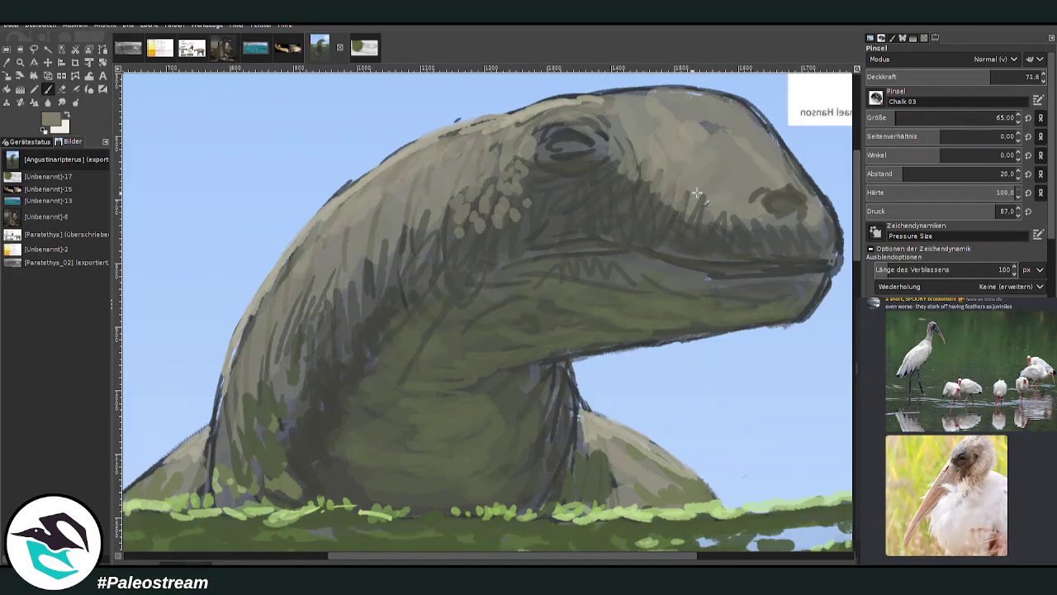
Dab dark olive scales in front of and behind the eye
ctrl+click(826, 248)
drag(658, 155, 655, 163)
drag(646, 145, 644, 152)
drag(626, 117, 624, 123)
mouse_move(637, 111)
mouse_down()
mouse_move(636, 138)
mouse_move(654, 122)
mouse_up()
drag(653, 126, 649, 134)
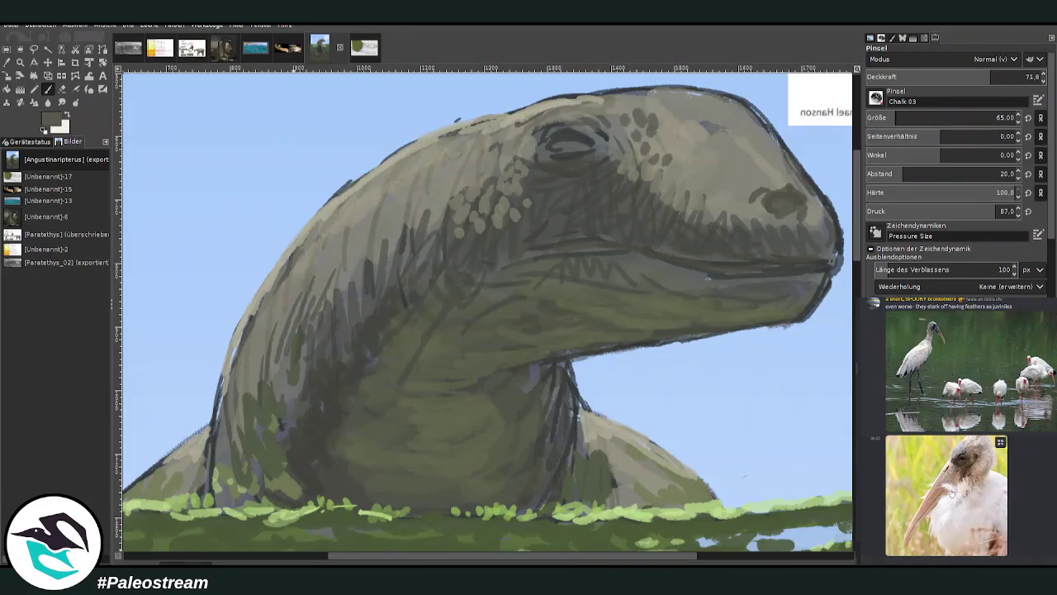
scroll(955, 513, up, 3)
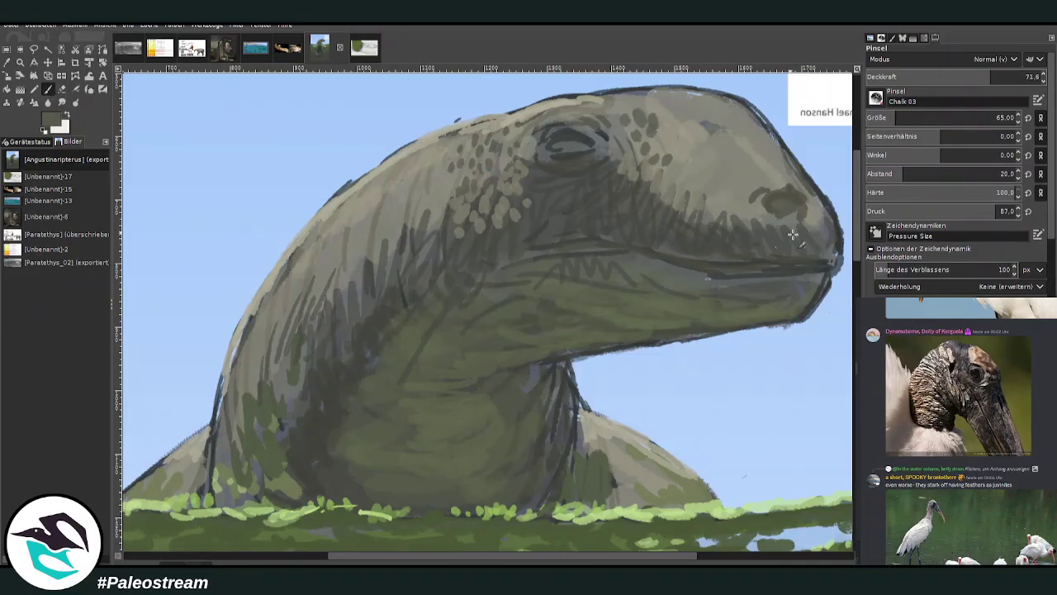
Dot small dark scales along the upper head edge behind the eye with a size 30 brush
click(883, 114)
click(518, 120)
click(509, 118)
click(494, 121)
click(481, 125)
click(472, 125)
click(453, 131)
click(446, 127)
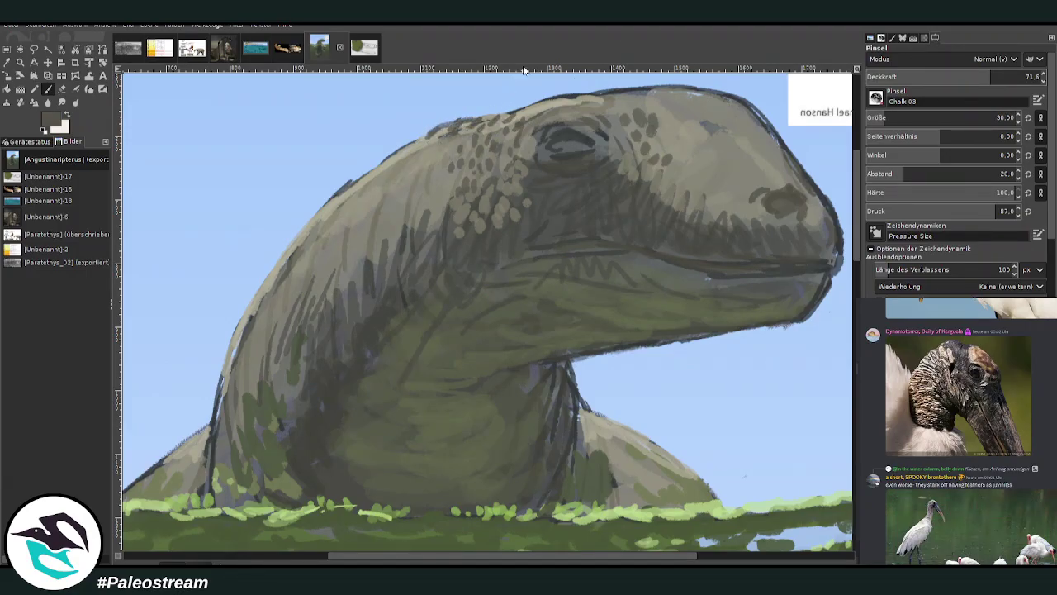
Continue the small dark scales from above the eye back along the nape outline
click(895, 114)
click(1003, 73)
drag(526, 106, 496, 121)
click(426, 135)
click(416, 141)
click(403, 151)
click(412, 147)
click(426, 147)
Cover the nape and back edge of the neck with dark scales using a size 38 brush at 88.3 opacity
click(1021, 76)
click(880, 118)
drag(436, 149, 410, 169)
mouse_move(416, 159)
mouse_down()
mouse_move(357, 179)
mouse_move(356, 192)
mouse_move(407, 167)
mouse_move(384, 180)
mouse_move(430, 179)
mouse_move(473, 137)
mouse_up()
mouse_move(353, 180)
mouse_down()
mouse_move(313, 221)
mouse_move(315, 233)
mouse_move(331, 229)
mouse_move(306, 223)
mouse_move(300, 248)
mouse_move(276, 263)
mouse_move(303, 263)
mouse_up()
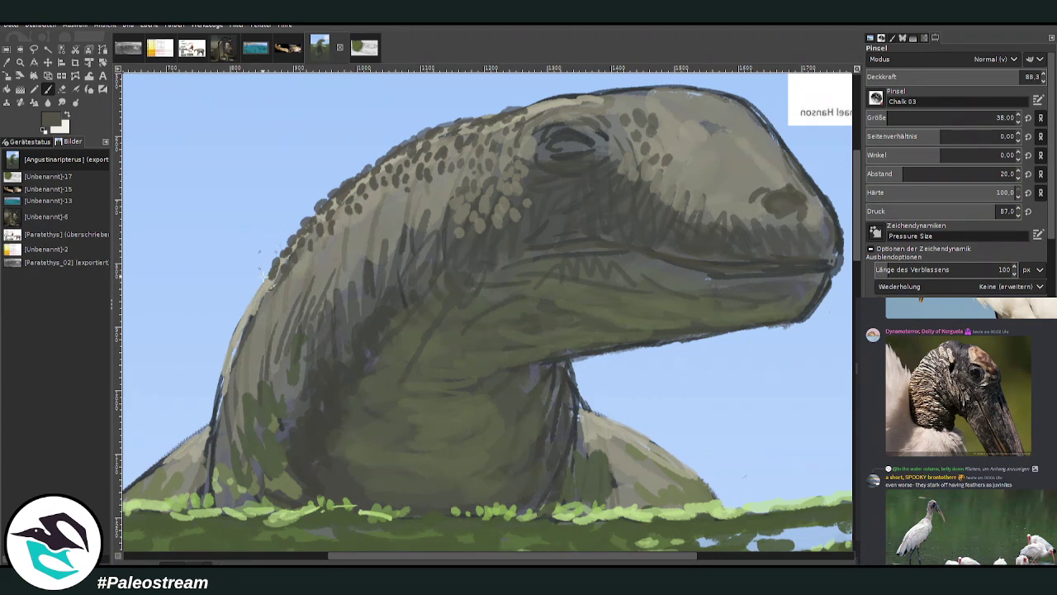
drag(264, 292, 267, 304)
Add dark bumpy scales over the brow, the top of the head and down the snout's upper edge
mouse_move(529, 111)
mouse_down()
mouse_move(555, 117)
mouse_move(634, 99)
mouse_up()
drag(857, 239, 858, 221)
drag(521, 556, 566, 556)
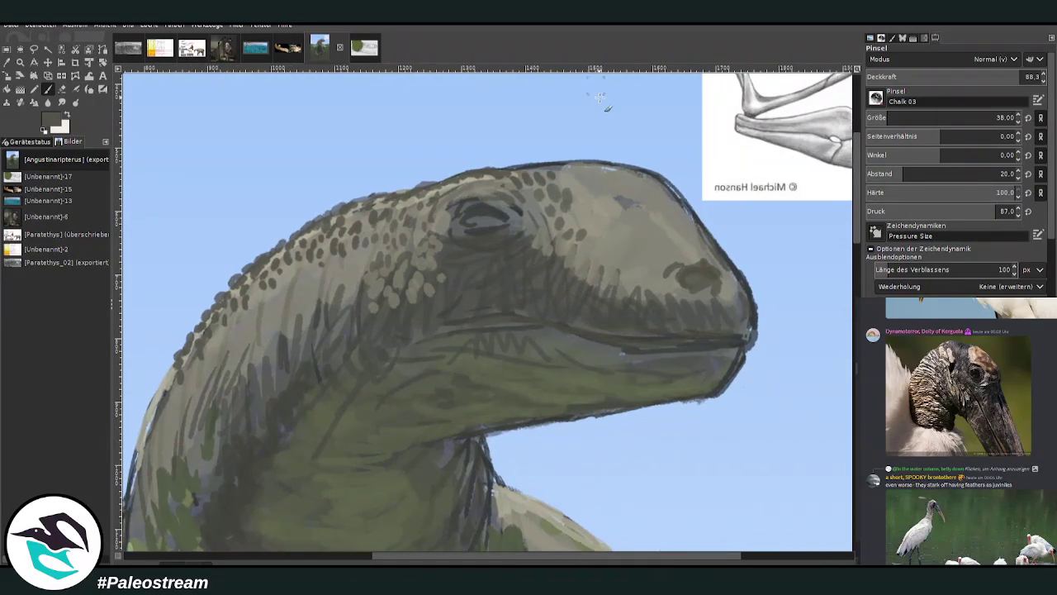
mouse_move(530, 163)
mouse_down()
mouse_move(607, 173)
mouse_move(633, 166)
mouse_move(708, 241)
mouse_move(674, 239)
mouse_move(686, 249)
mouse_move(645, 178)
mouse_move(669, 206)
mouse_move(644, 178)
mouse_move(608, 178)
mouse_move(566, 181)
mouse_move(597, 191)
mouse_move(576, 211)
mouse_up()
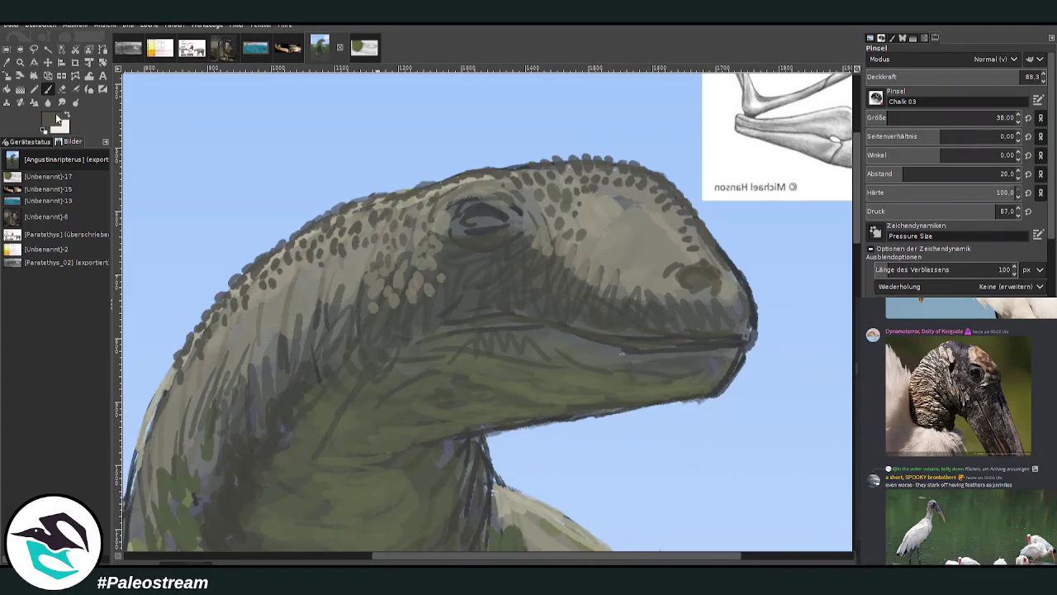
Paint medium grey-brown mottling on the side of the snout and soften the eyelids
click(827, 243)
mouse_move(566, 198)
mouse_down()
mouse_move(621, 193)
mouse_move(622, 209)
mouse_move(645, 203)
mouse_move(645, 228)
mouse_move(688, 256)
mouse_move(650, 266)
mouse_move(657, 291)
mouse_move(731, 282)
mouse_move(751, 305)
mouse_move(699, 237)
mouse_move(659, 139)
mouse_move(632, 258)
mouse_move(679, 248)
mouse_move(666, 271)
mouse_move(632, 250)
mouse_up()
mouse_move(498, 194)
mouse_down()
mouse_move(493, 234)
mouse_move(453, 226)
mouse_move(461, 210)
mouse_move(510, 214)
mouse_move(482, 187)
mouse_up()
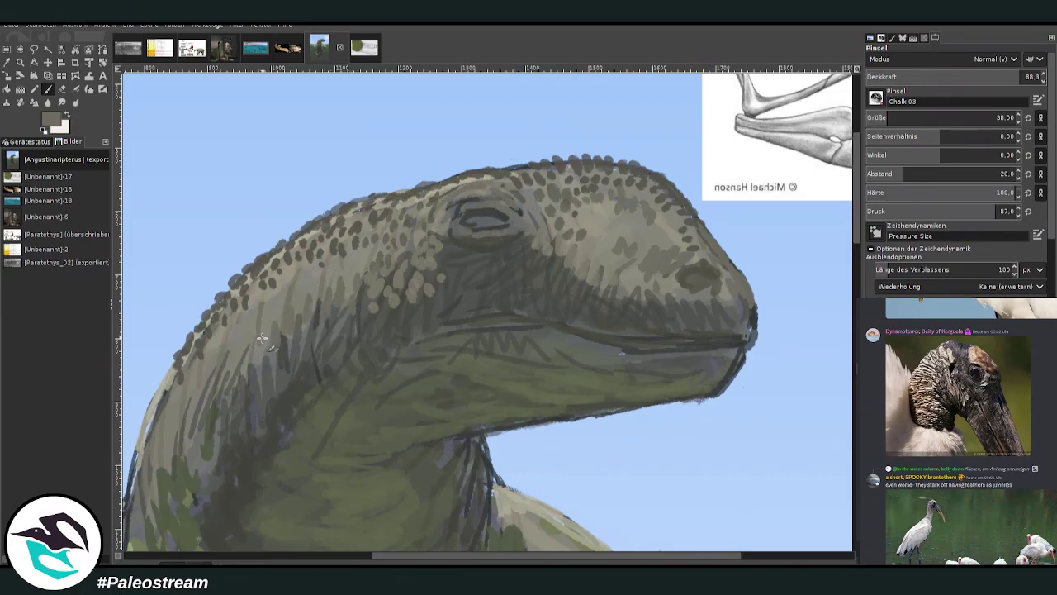
Paint light grey highlights on the crown scales, eyelid rims, neck back and the neck's front edge below the jaw
click(823, 235)
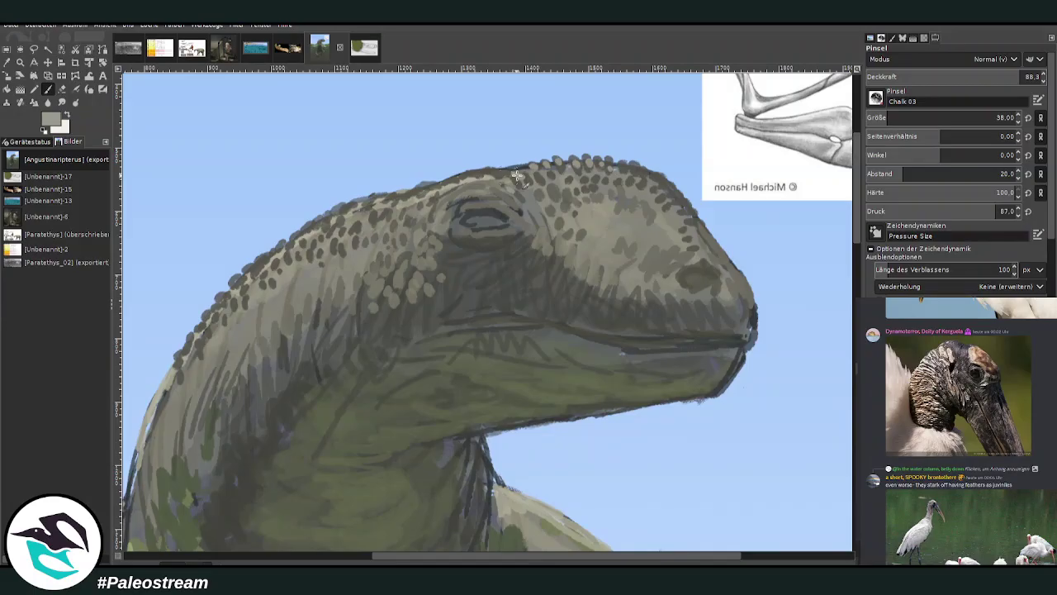
drag(625, 167, 658, 192)
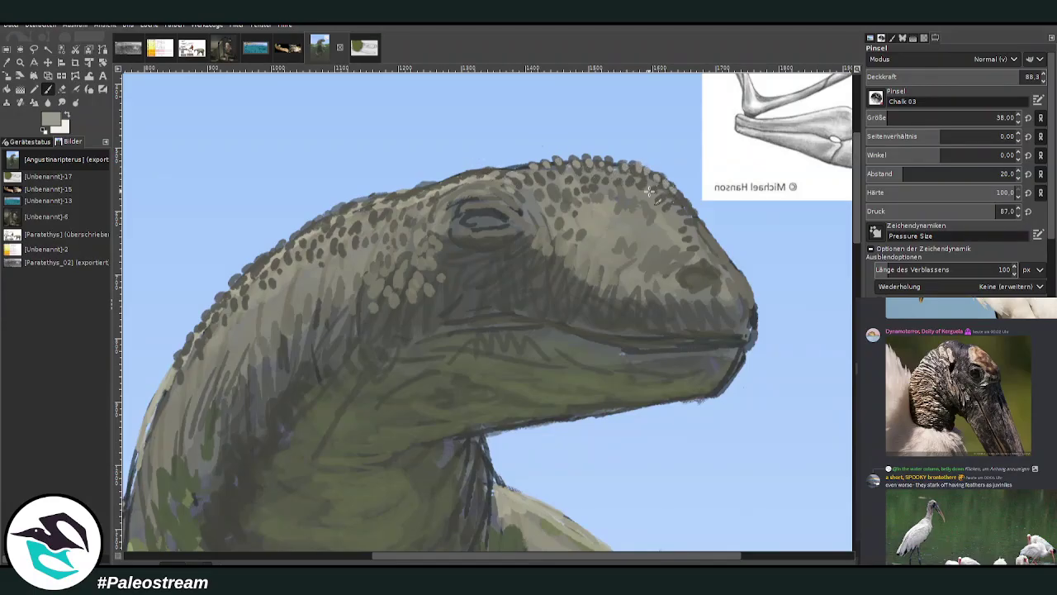
mouse_move(525, 228)
mouse_down()
mouse_move(490, 219)
mouse_move(494, 206)
mouse_move(477, 206)
mouse_move(506, 224)
mouse_move(488, 232)
mouse_move(442, 227)
mouse_move(447, 212)
mouse_move(392, 224)
mouse_move(338, 262)
mouse_move(295, 270)
mouse_move(276, 292)
mouse_up()
mouse_move(215, 341)
mouse_down()
mouse_move(187, 357)
mouse_move(166, 389)
mouse_move(151, 467)
mouse_up()
mouse_move(491, 475)
mouse_down()
mouse_move(475, 447)
mouse_move(481, 436)
mouse_move(452, 474)
mouse_up()
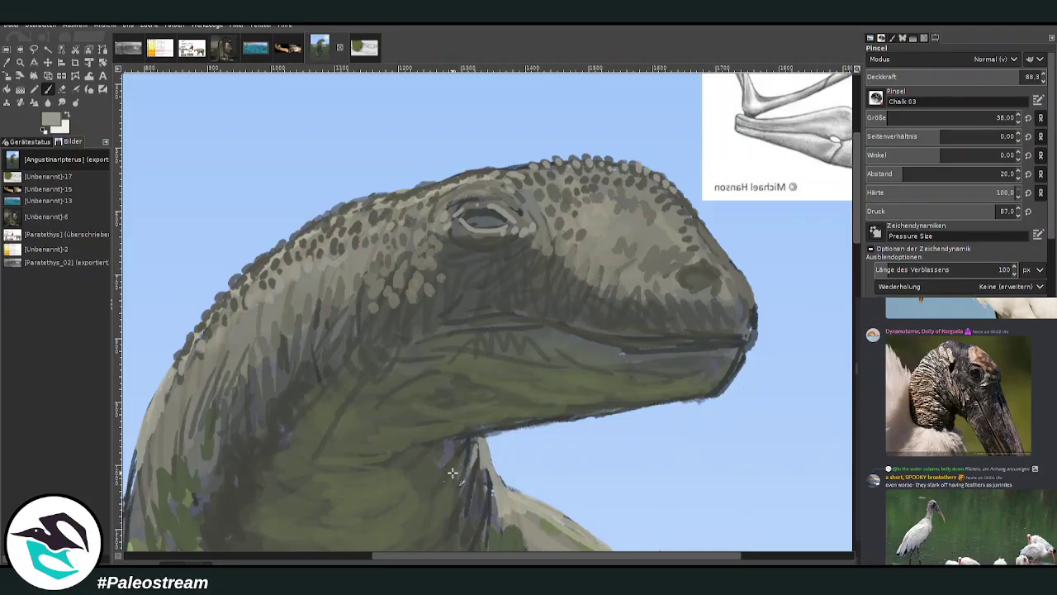
Fill the eye with a grey-olive iris and paint a round near-black pupil at its centre
key(minus)
key(minus)
key(minus)
key(minus)
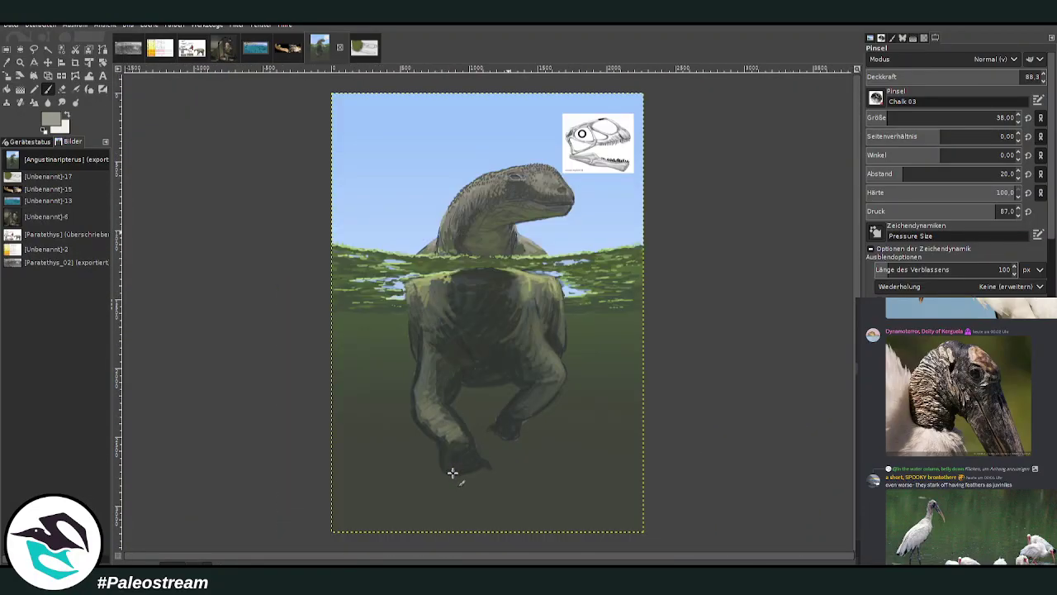
key(z)
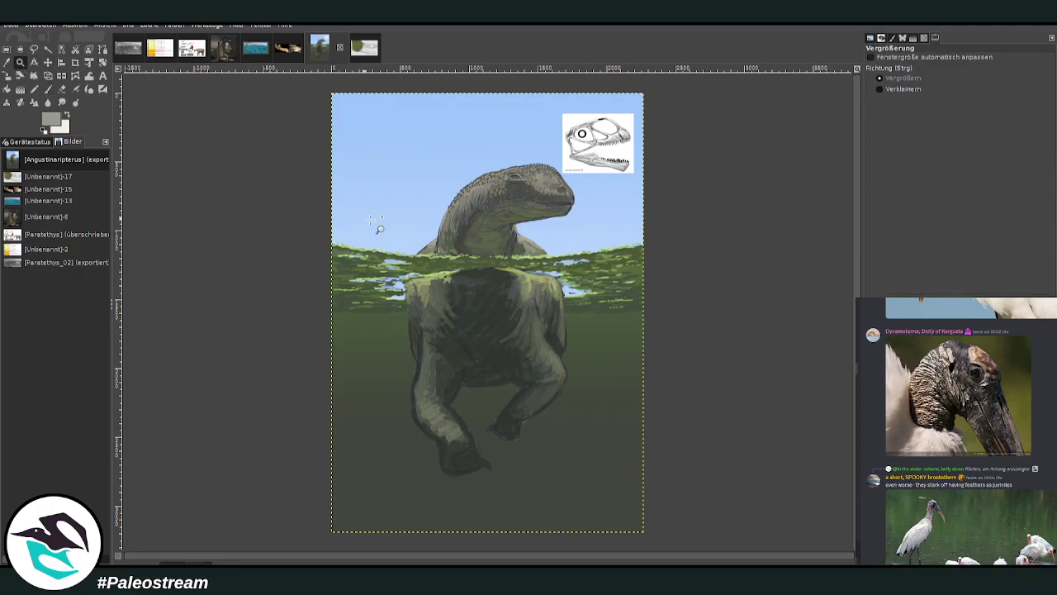
drag(449, 172, 598, 324)
click(640, 379)
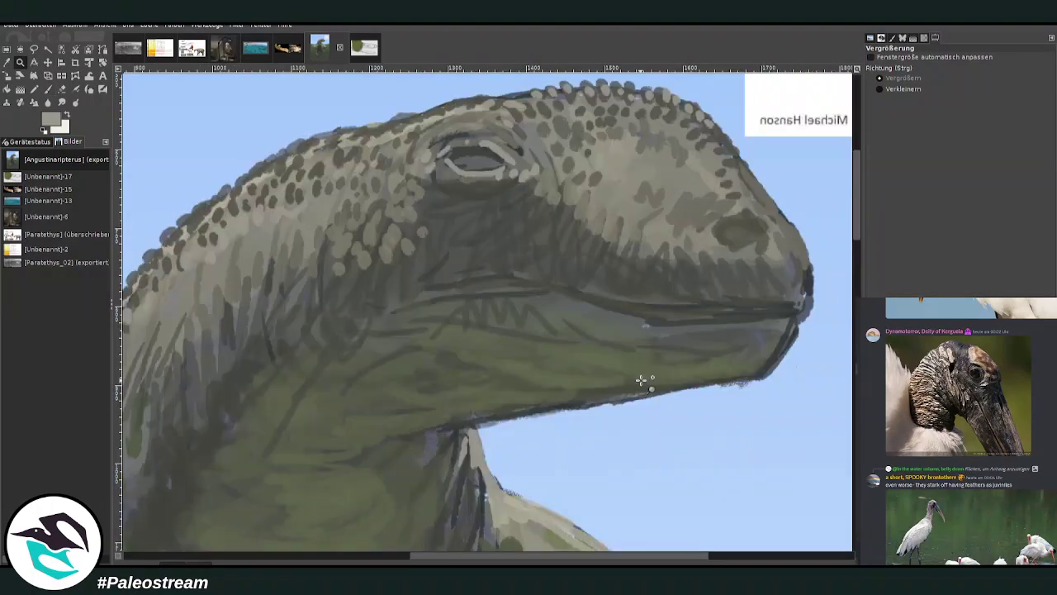
key(p)
ctrl+click(808, 228)
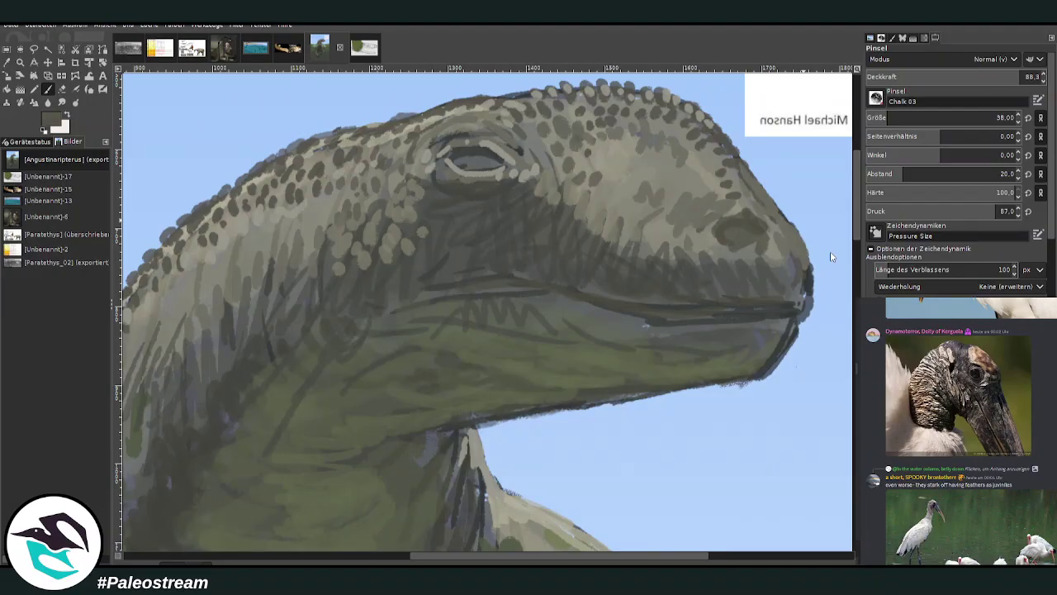
drag(497, 162, 457, 163)
click(824, 261)
mouse_move(506, 163)
mouse_down()
mouse_move(480, 146)
mouse_move(455, 150)
mouse_move(487, 150)
mouse_move(504, 164)
mouse_move(500, 151)
mouse_move(455, 148)
mouse_move(499, 150)
mouse_up()
click(826, 272)
drag(478, 154, 474, 163)
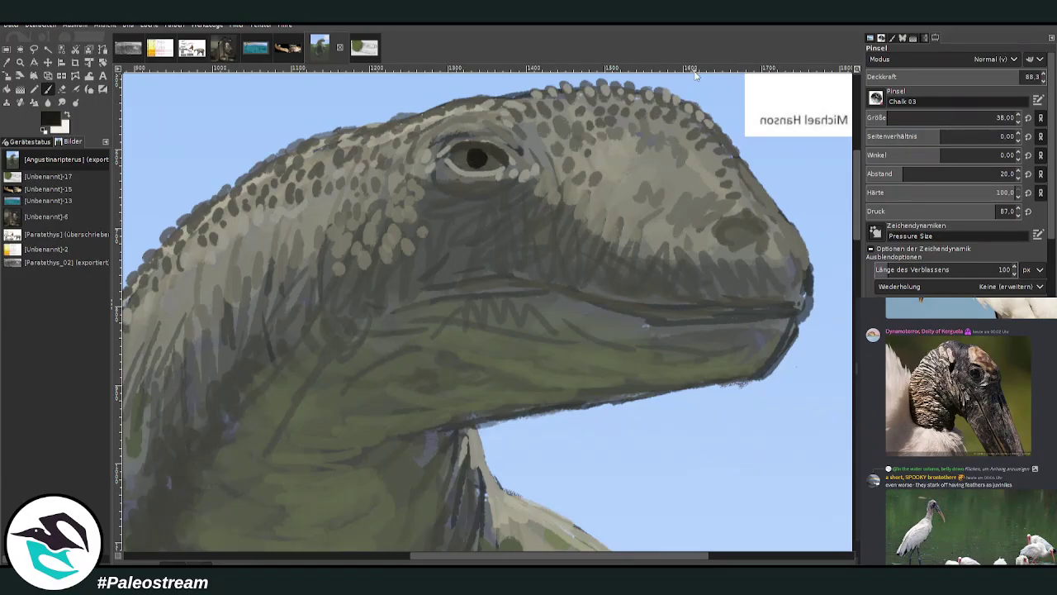
Shade the eyeball around the pupil with dark strokes at 37.2 opacity, and raise the brush opacity to 59.9
drag(967, 78, 930, 77)
mouse_move(480, 153)
mouse_down()
mouse_move(494, 162)
mouse_move(459, 161)
mouse_move(475, 155)
mouse_up()
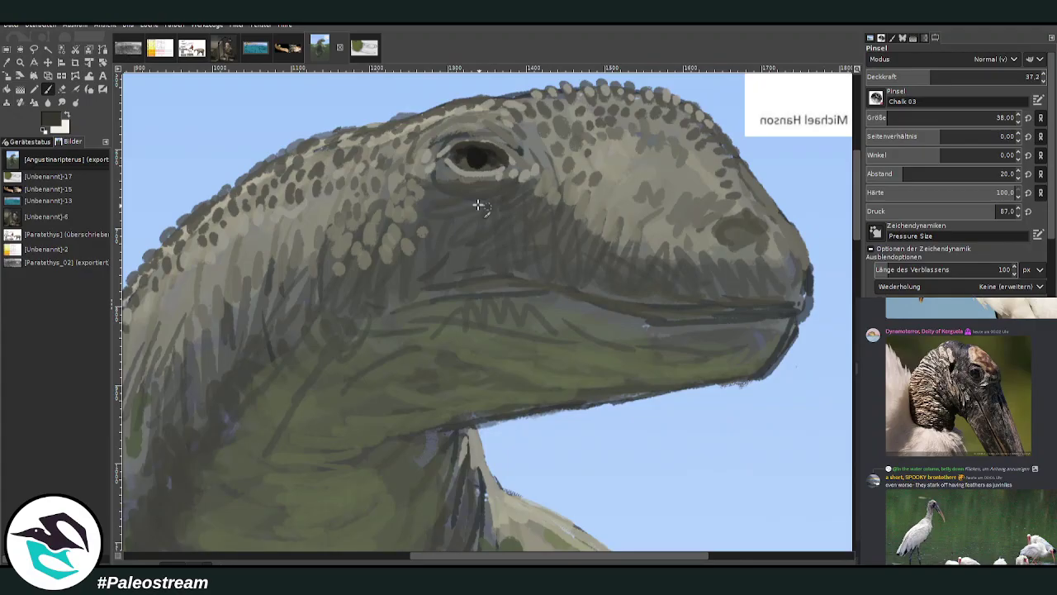
drag(942, 77, 973, 77)
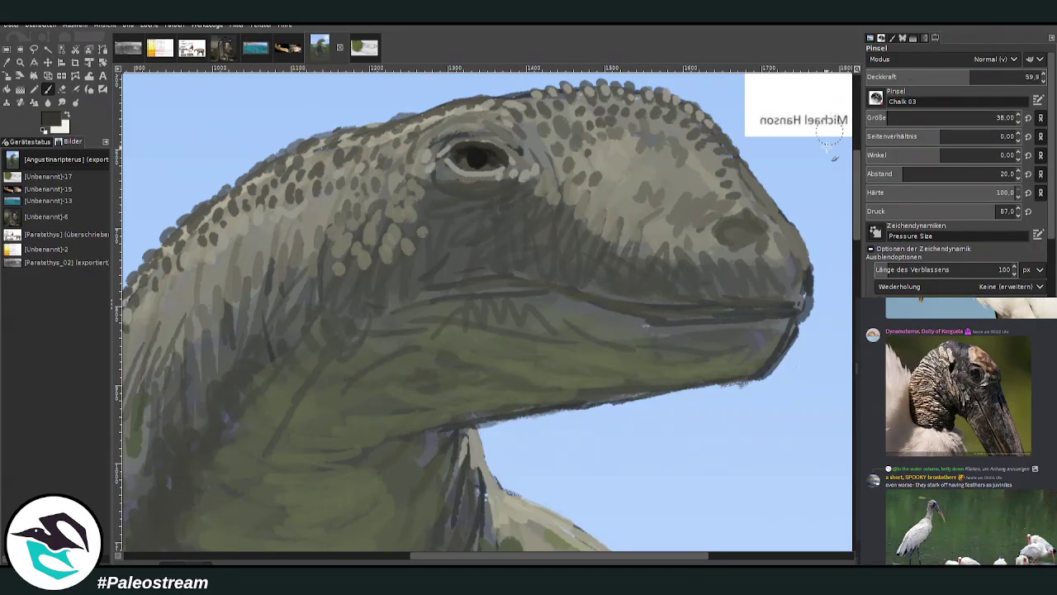
Darken the nostril, mouth line, cheek and upper neck folds, and dab a few dark scales on the chin
mouse_move(743, 219)
mouse_down()
mouse_move(727, 224)
mouse_move(748, 229)
mouse_move(731, 221)
mouse_move(746, 216)
mouse_up()
mouse_move(801, 293)
mouse_down()
mouse_move(748, 289)
mouse_move(660, 316)
mouse_move(523, 283)
mouse_move(430, 283)
mouse_move(497, 277)
mouse_move(511, 296)
mouse_move(424, 294)
mouse_up()
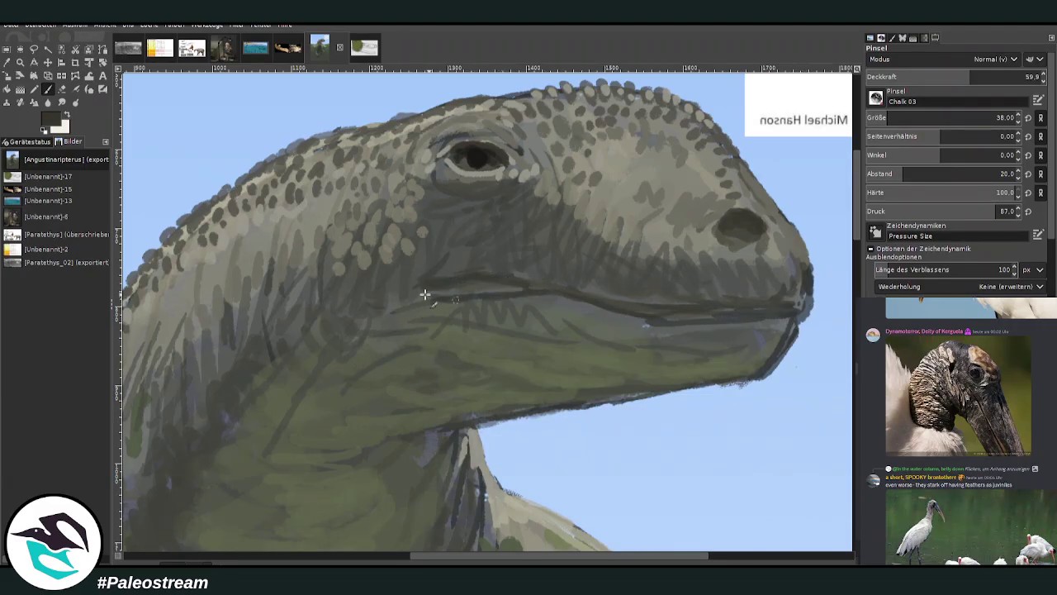
mouse_move(760, 348)
mouse_down()
mouse_move(740, 365)
mouse_move(708, 356)
mouse_move(754, 340)
mouse_move(708, 331)
mouse_up()
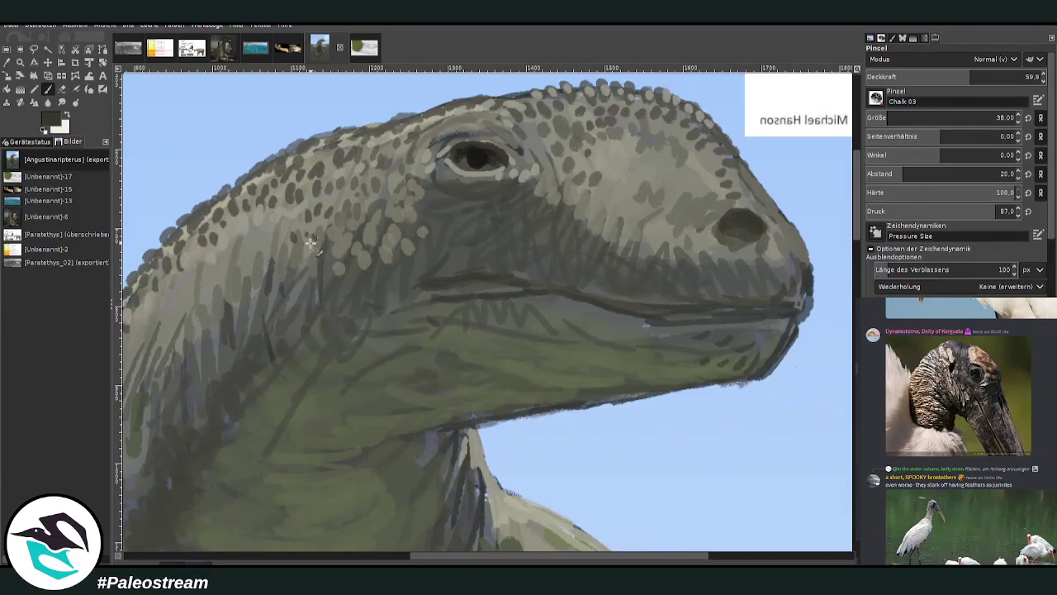
mouse_move(432, 198)
mouse_down()
mouse_move(461, 217)
mouse_move(437, 220)
mouse_move(453, 218)
mouse_move(465, 249)
mouse_up()
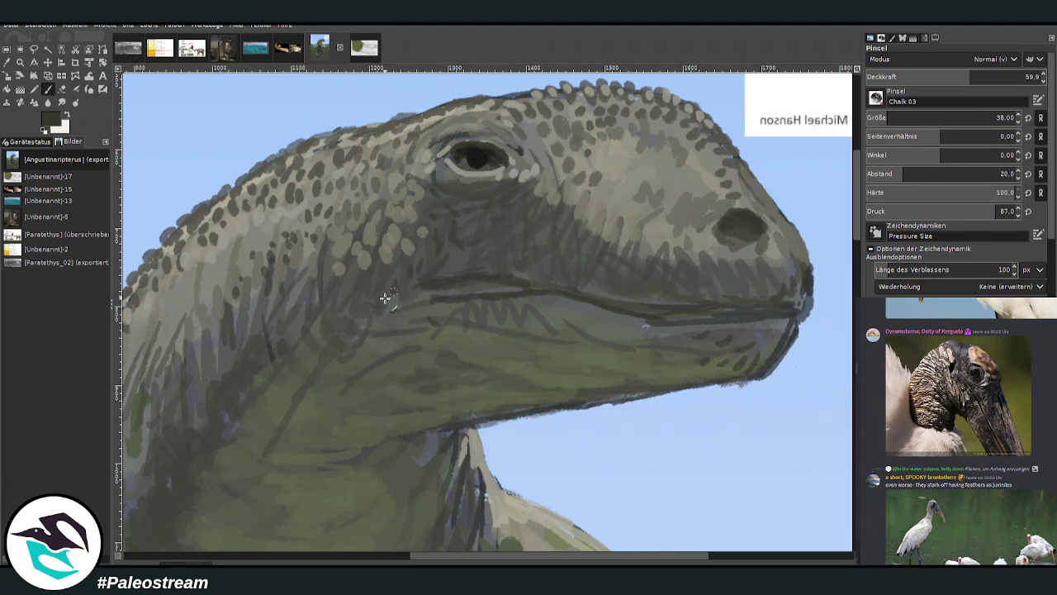
drag(321, 260, 318, 296)
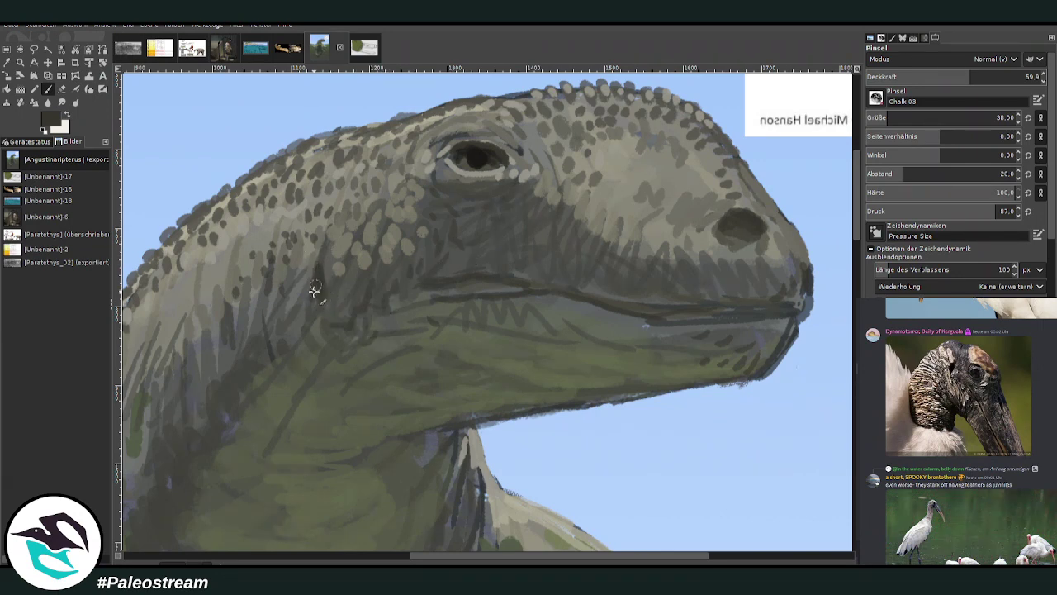
drag(319, 233, 289, 334)
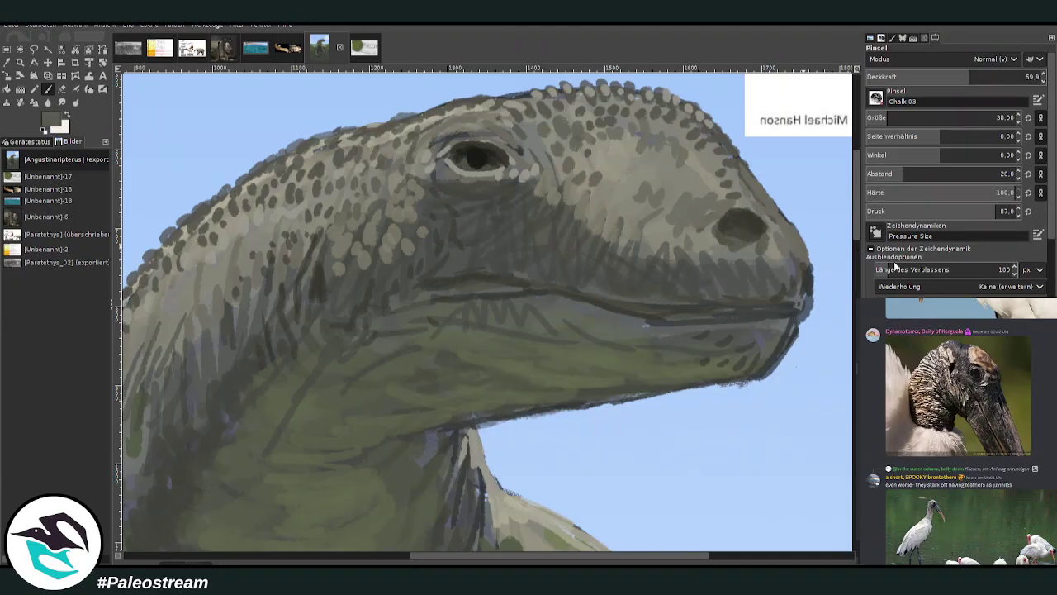
Shade the snout, muzzle and chin with brownish strokes, lowering the brush opacity to 38.8 for the final blending
click(993, 76)
mouse_move(615, 237)
mouse_down()
mouse_move(644, 246)
mouse_move(678, 272)
mouse_move(701, 250)
mouse_move(736, 272)
mouse_move(745, 253)
mouse_move(806, 271)
mouse_move(808, 297)
mouse_move(780, 289)
mouse_move(763, 324)
mouse_move(789, 318)
mouse_move(745, 356)
mouse_up()
mouse_move(585, 195)
mouse_down()
mouse_move(549, 220)
mouse_move(548, 189)
mouse_move(602, 214)
mouse_up()
click(934, 76)
mouse_move(684, 212)
mouse_down()
mouse_move(645, 219)
mouse_move(642, 175)
mouse_move(604, 189)
mouse_move(616, 161)
mouse_move(579, 140)
mouse_move(637, 151)
mouse_move(666, 205)
mouse_move(680, 170)
mouse_move(735, 195)
mouse_move(625, 221)
mouse_move(682, 227)
mouse_move(675, 245)
mouse_move(633, 214)
mouse_move(590, 234)
mouse_move(611, 196)
mouse_move(578, 194)
mouse_move(528, 132)
mouse_move(588, 203)
mouse_move(600, 245)
mouse_move(536, 176)
mouse_move(513, 202)
mouse_up()
Sample a light beige from the head and paint pale highlights around the eye, nostril and upper snout
ctrl+click(659, 135)
mouse_move(495, 129)
mouse_down()
mouse_move(462, 132)
mouse_move(528, 136)
mouse_move(470, 132)
mouse_move(467, 118)
mouse_move(512, 120)
mouse_up()
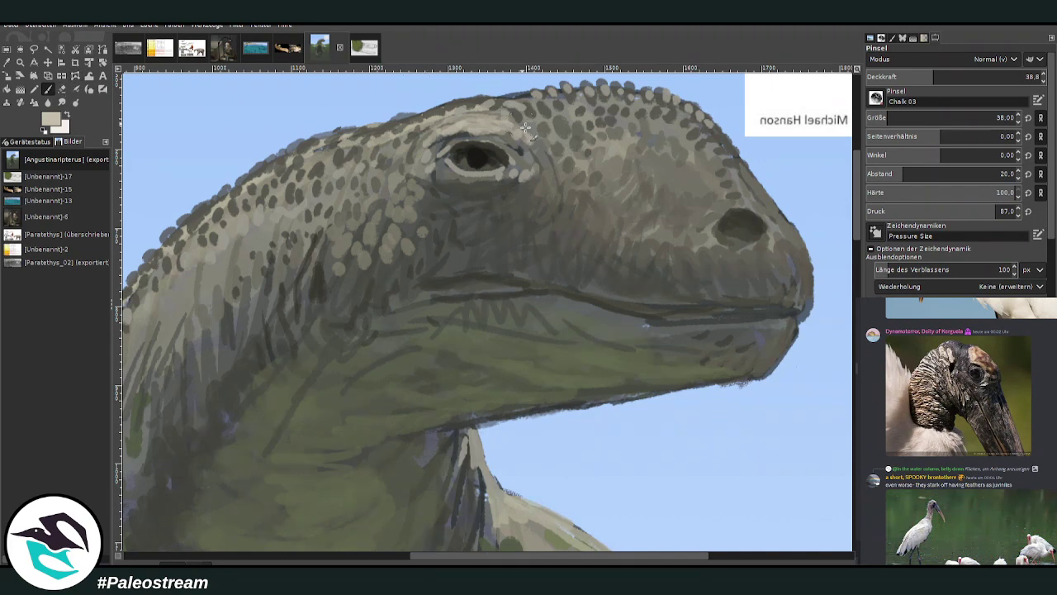
mouse_move(440, 124)
mouse_down()
mouse_move(419, 138)
mouse_move(494, 142)
mouse_move(479, 124)
mouse_move(417, 146)
mouse_up()
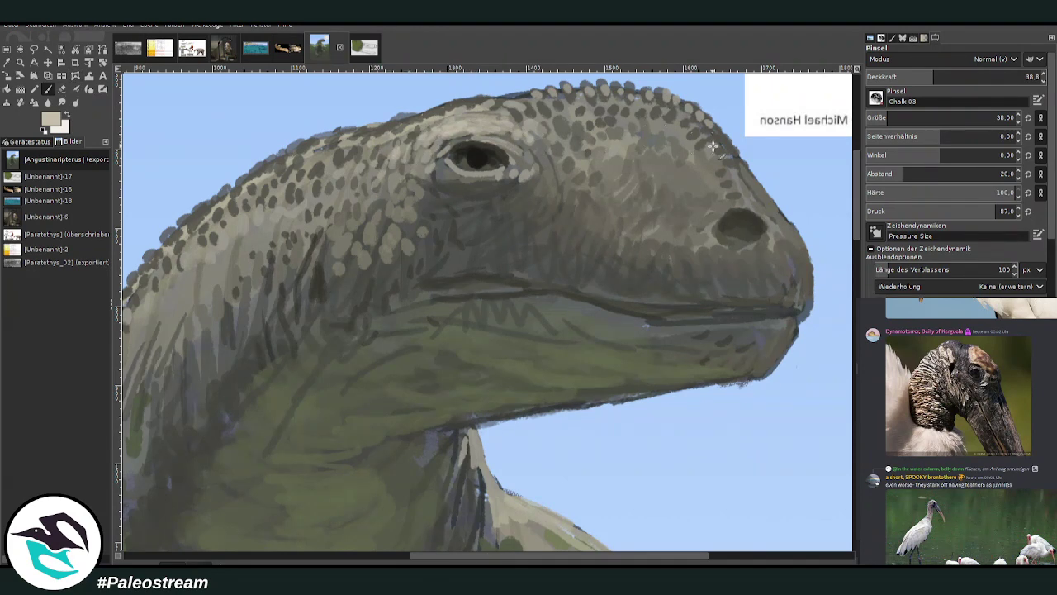
drag(790, 254, 776, 233)
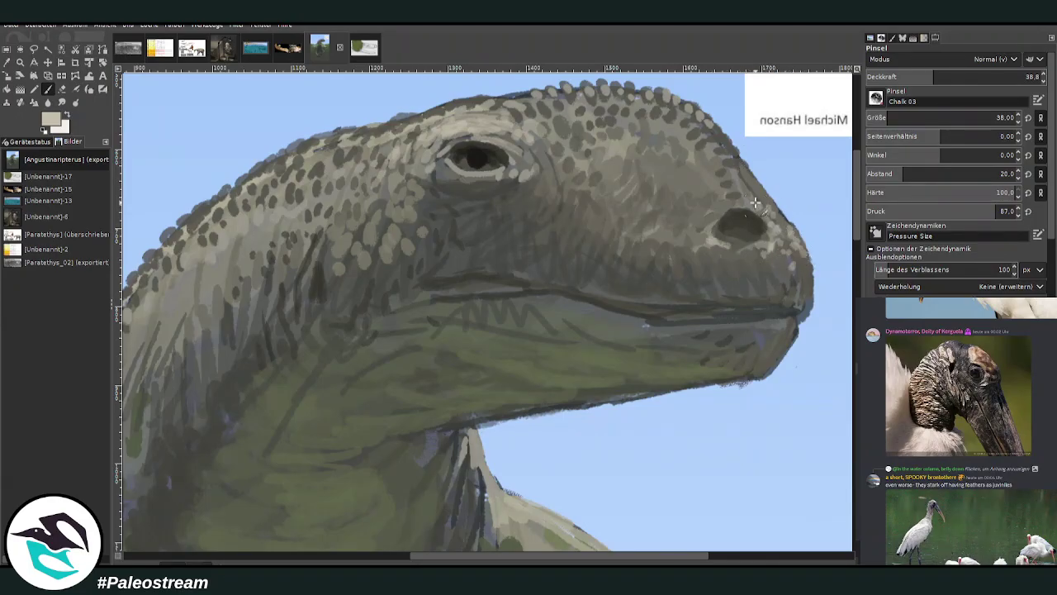
mouse_move(726, 204)
mouse_down()
mouse_move(712, 202)
mouse_move(743, 187)
mouse_move(714, 180)
mouse_up()
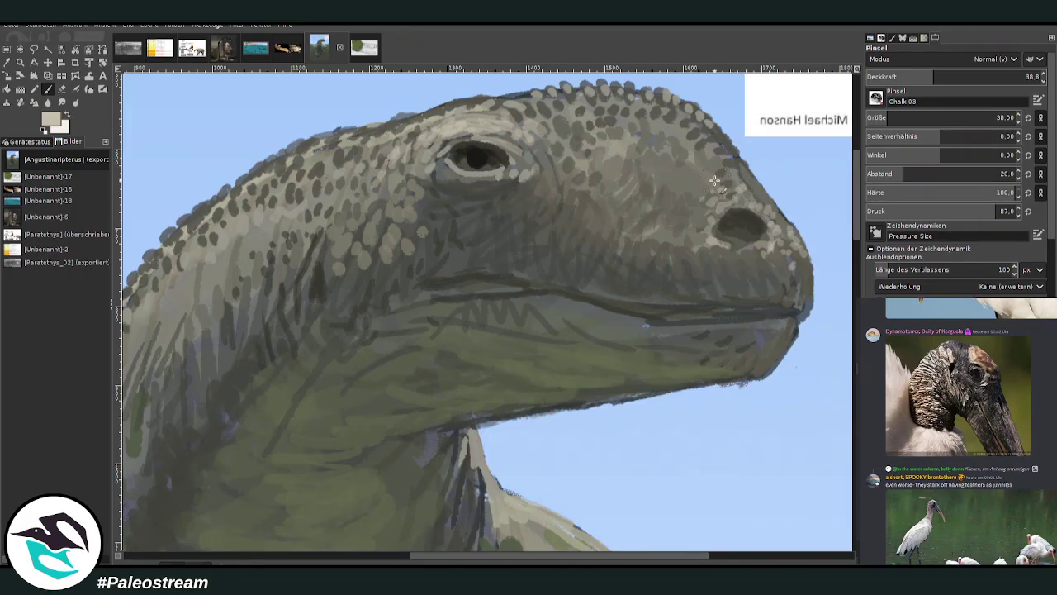
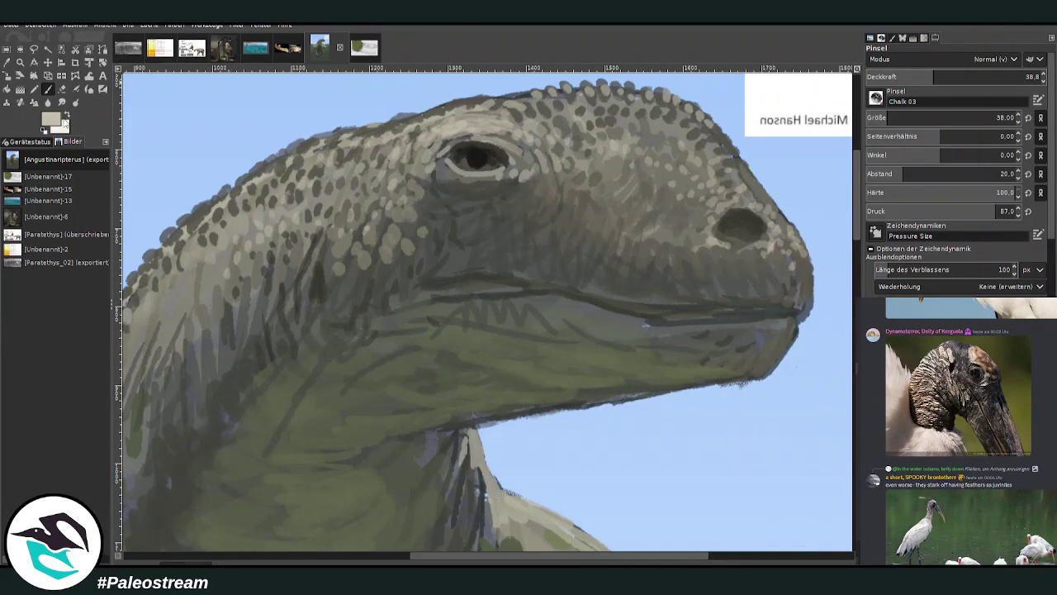
Paint small protruding grey-brown scales under the chin and along the lower jaw, raising the brush opacity to 89.9
ctrl+click(491, 97)
click(977, 70)
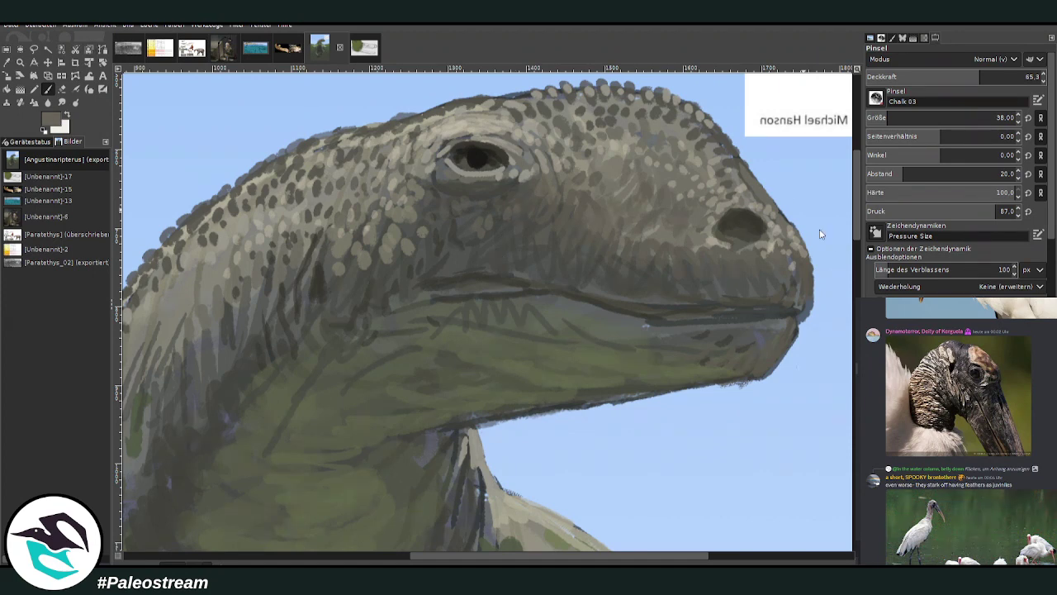
click(1000, 73)
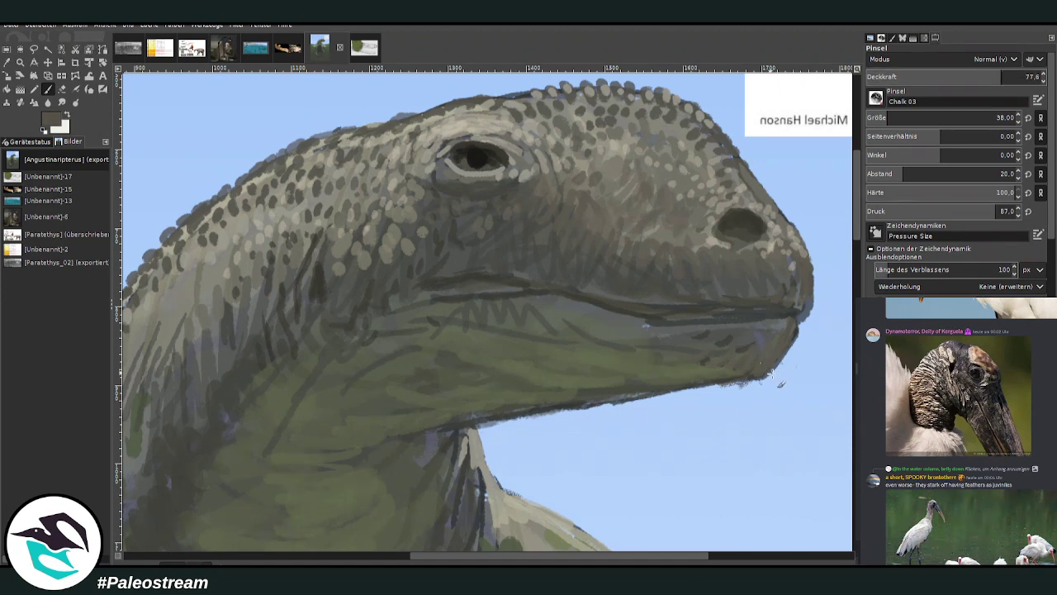
drag(781, 384, 733, 390)
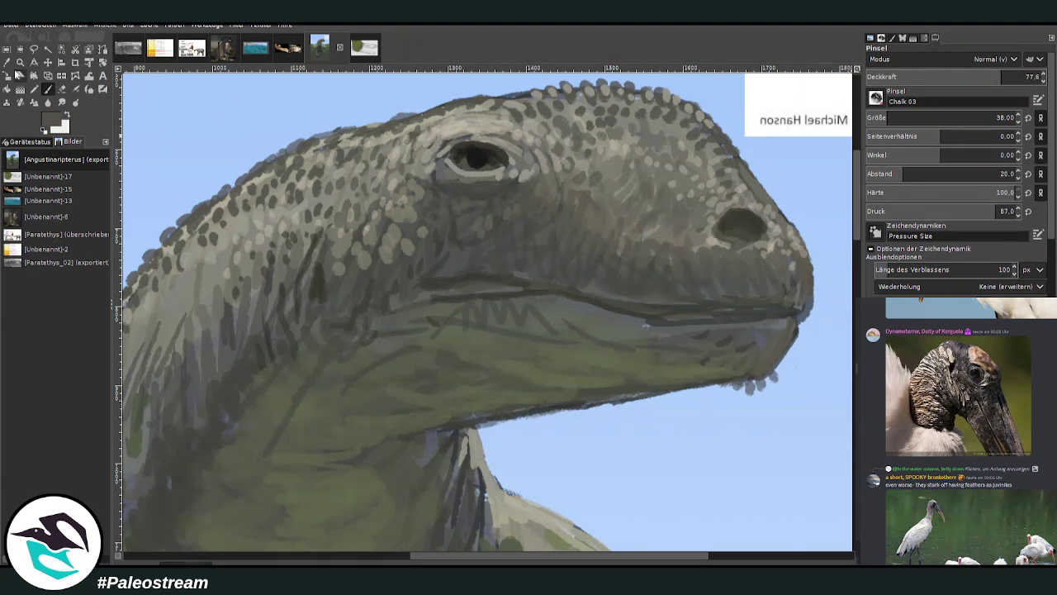
click(7, 62)
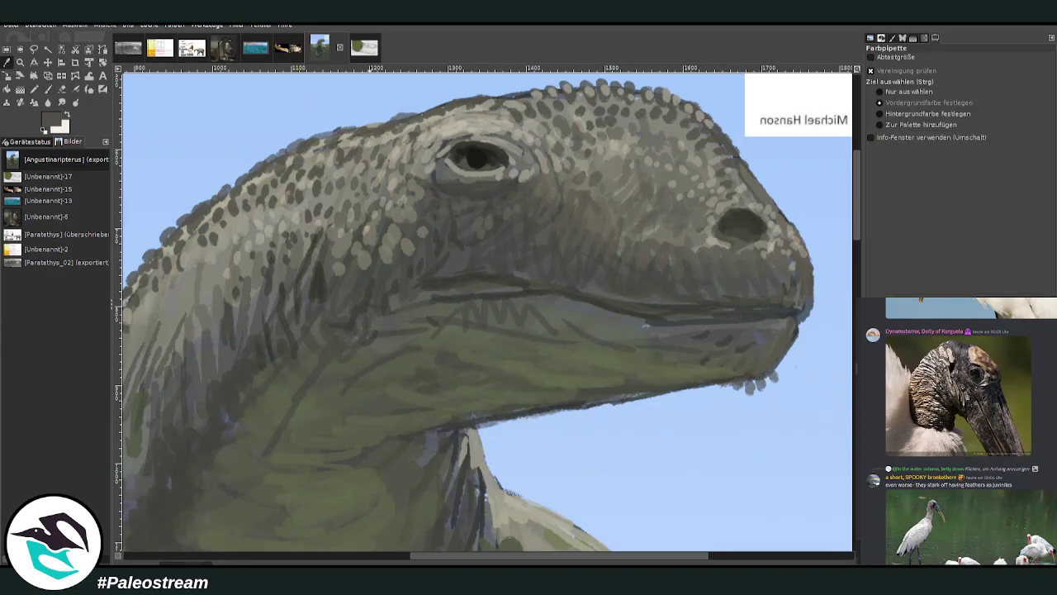
click(48, 88)
click(1021, 75)
mouse_move(776, 383)
mouse_down()
mouse_move(762, 361)
mouse_move(755, 383)
mouse_move(582, 384)
mouse_move(559, 396)
mouse_up()
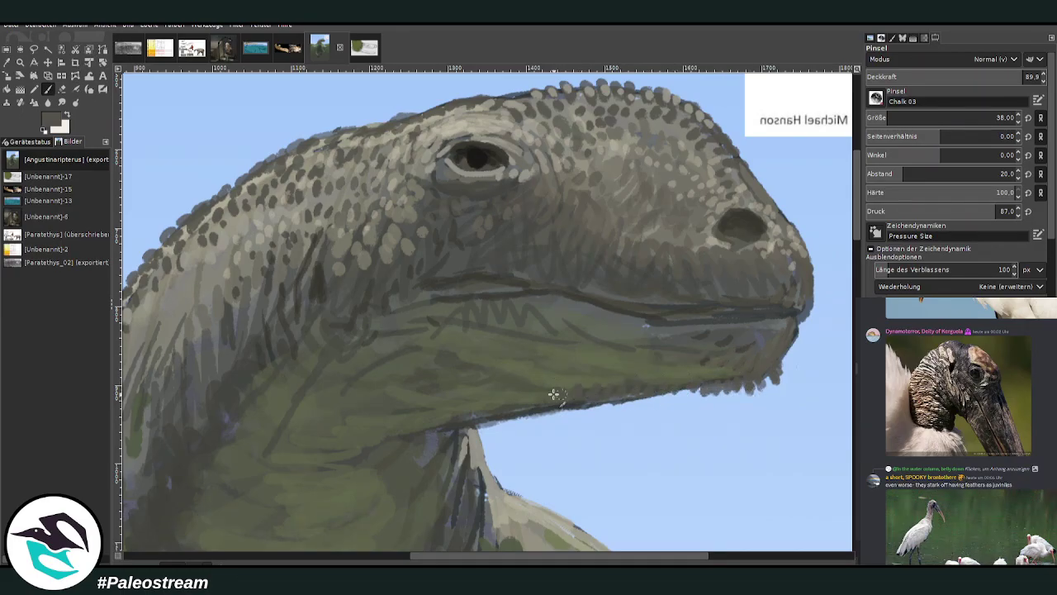
Sample a darker tone from the snout and dab a row of dark scales along the jaw's underside back to the throat
ctrl+click(799, 243)
mouse_move(774, 366)
mouse_down()
mouse_move(785, 355)
mouse_move(772, 371)
mouse_move(707, 388)
mouse_up()
mouse_move(666, 391)
mouse_down()
mouse_move(465, 396)
mouse_move(368, 421)
mouse_move(332, 437)
mouse_up()
drag(386, 395, 317, 398)
scroll(855, 244, down, 3)
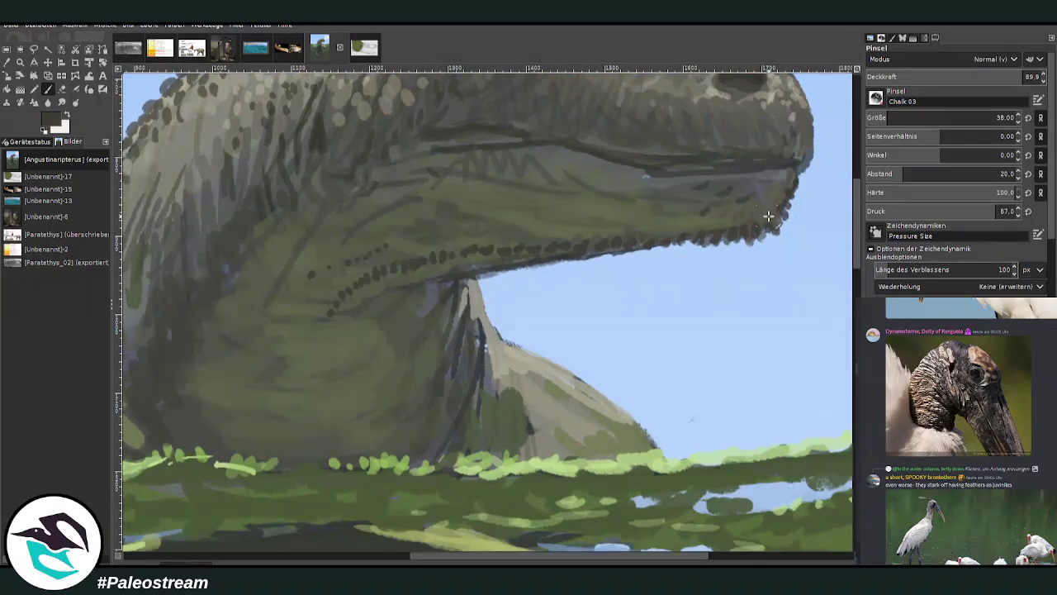
Set the brush opacity to 65.3 and scatter dark scales over the chin and front of the lower jaw
click(980, 75)
drag(772, 197, 760, 191)
click(741, 180)
click(764, 177)
click(732, 221)
click(721, 216)
click(700, 224)
click(702, 208)
click(685, 200)
scroll(855, 217, up, 3)
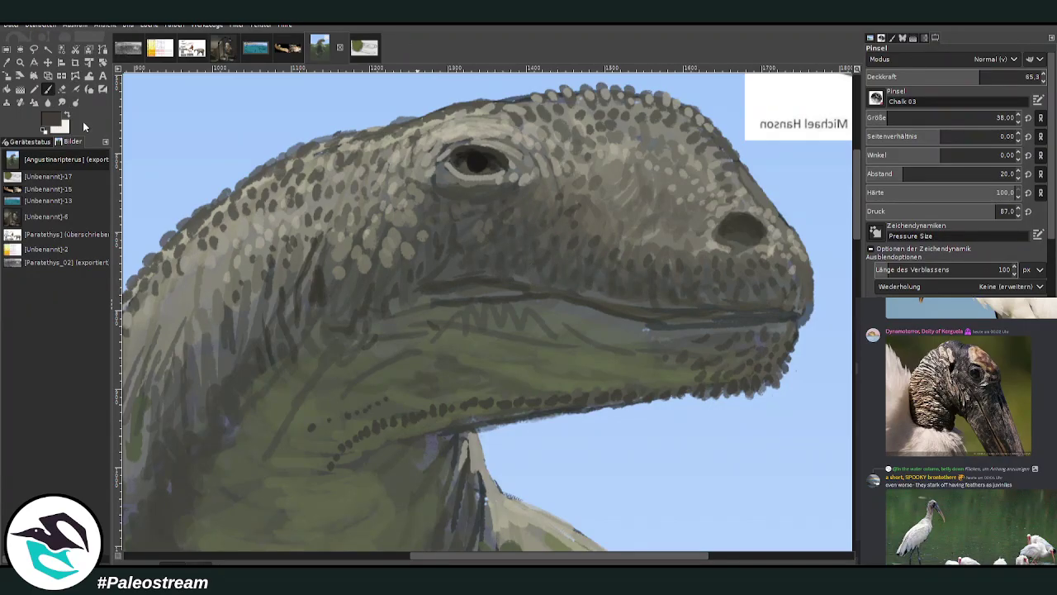
Refine the snout tip and lip edges in grey-brown, and tone down the pale scales on the cheek
drag(823, 253, 825, 250)
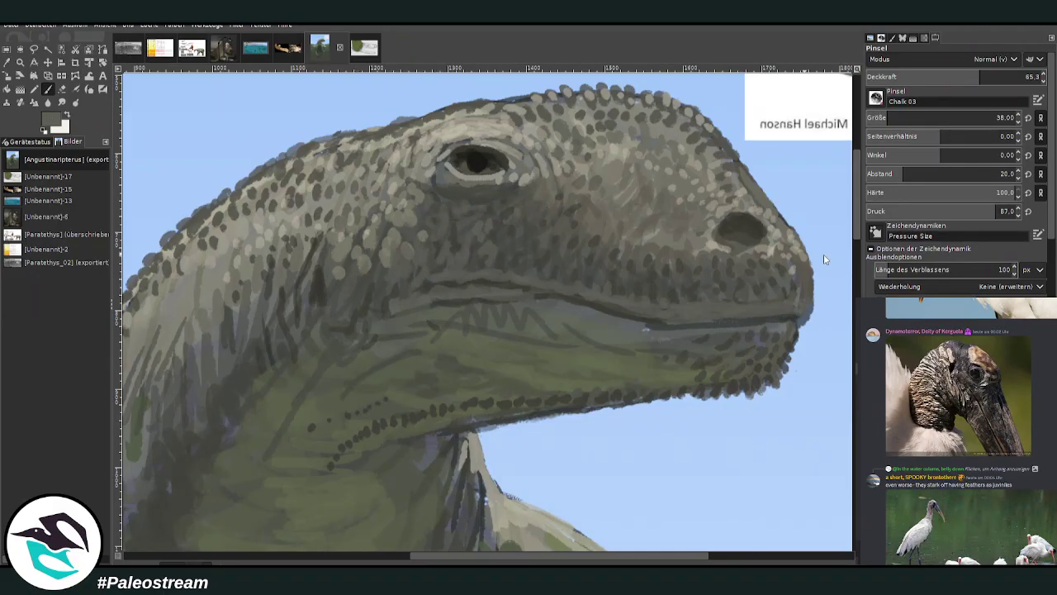
mouse_move(370, 239)
mouse_down()
mouse_move(349, 261)
mouse_move(358, 249)
mouse_up()
mouse_move(408, 203)
mouse_down()
mouse_move(376, 220)
mouse_move(389, 183)
mouse_move(408, 182)
mouse_move(339, 221)
mouse_move(406, 187)
mouse_move(364, 183)
mouse_move(416, 174)
mouse_move(408, 156)
mouse_move(337, 225)
mouse_move(340, 191)
mouse_move(374, 161)
mouse_move(374, 204)
mouse_move(343, 234)
mouse_move(378, 198)
mouse_move(423, 189)
mouse_move(385, 201)
mouse_move(363, 273)
mouse_move(344, 258)
mouse_move(334, 295)
mouse_move(289, 274)
mouse_move(268, 311)
mouse_up()
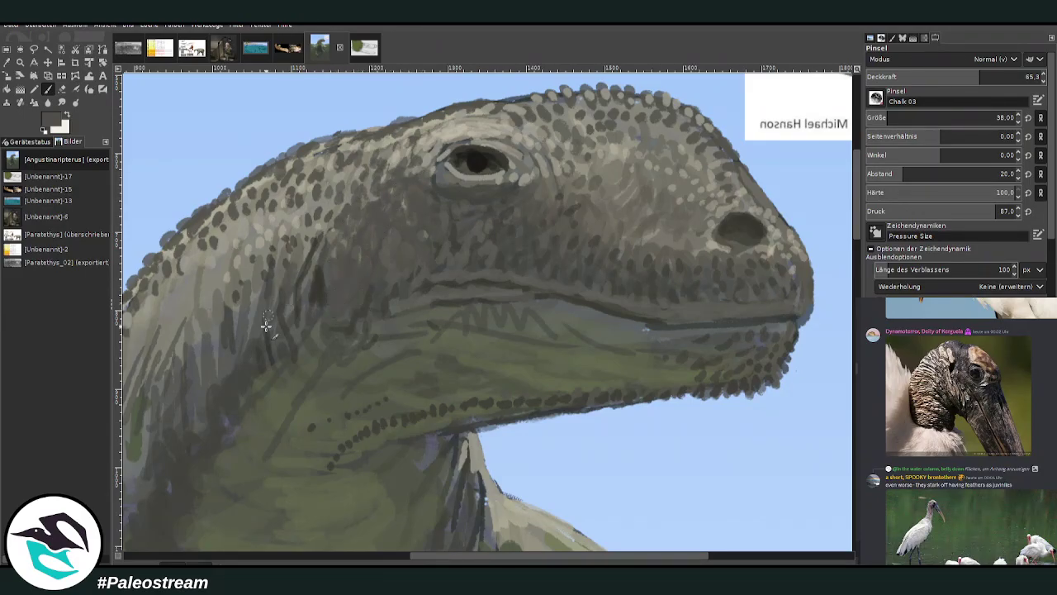
Paint a small white catchlight in the eye with the brush at size 23 and opacity 94.6
scroll(188, 417, down, 1)
scroll(189, 417, down, 4)
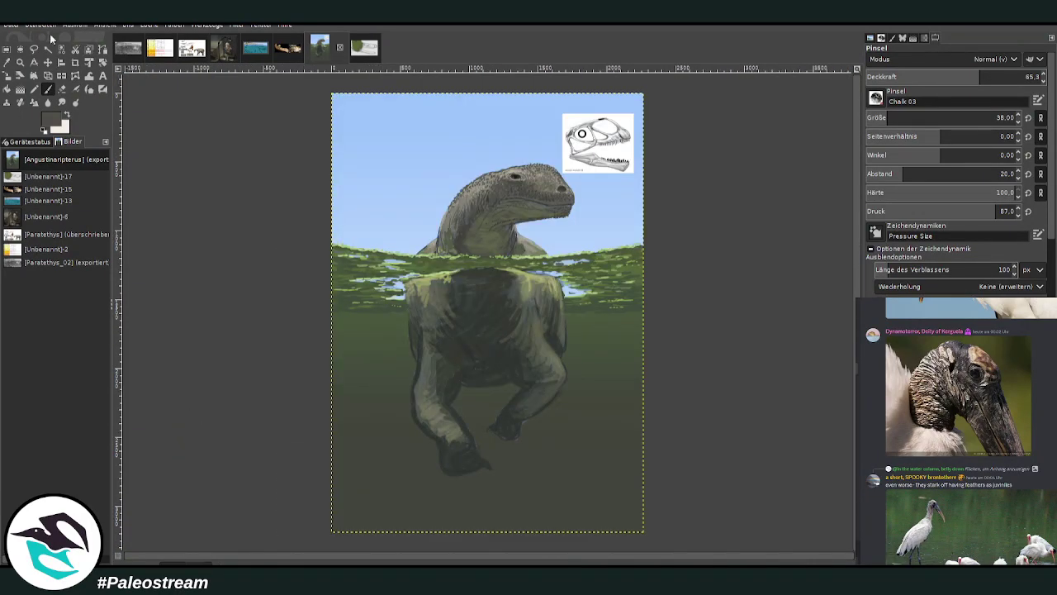
key(z)
drag(473, 139, 543, 273)
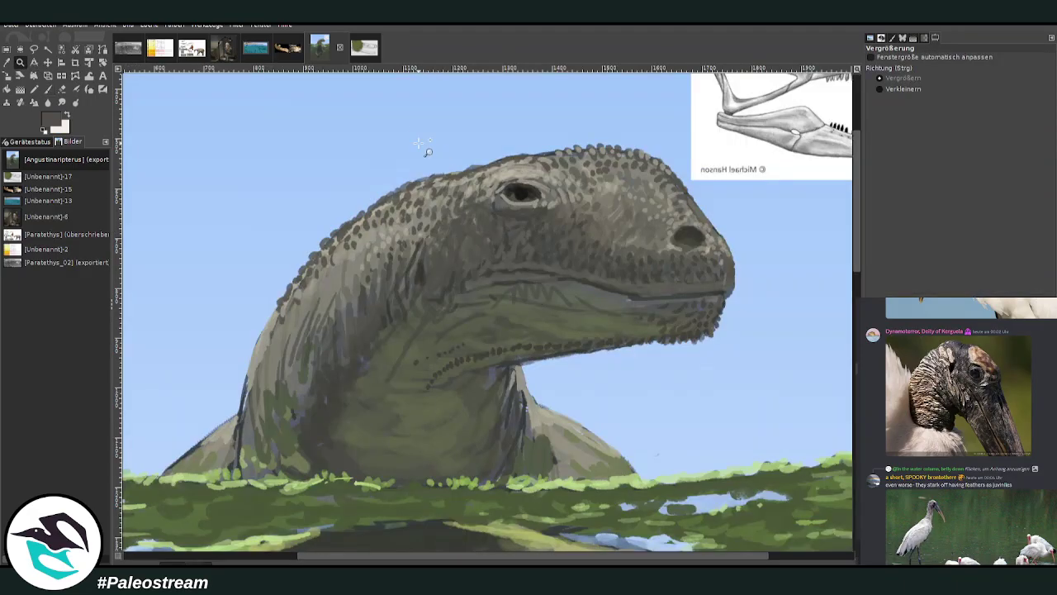
drag(428, 151, 572, 244)
click(63, 116)
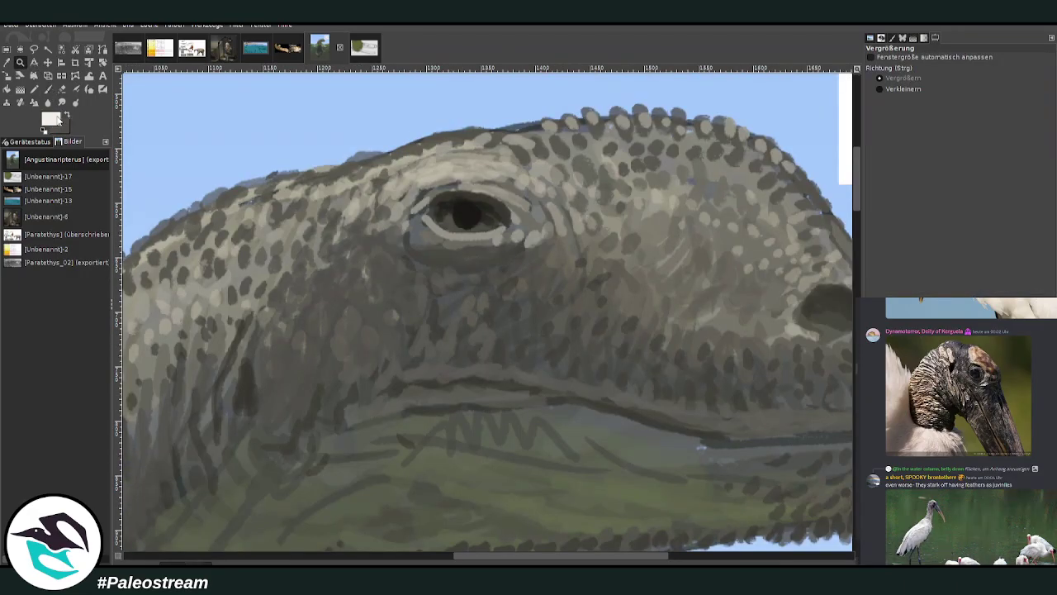
click(48, 88)
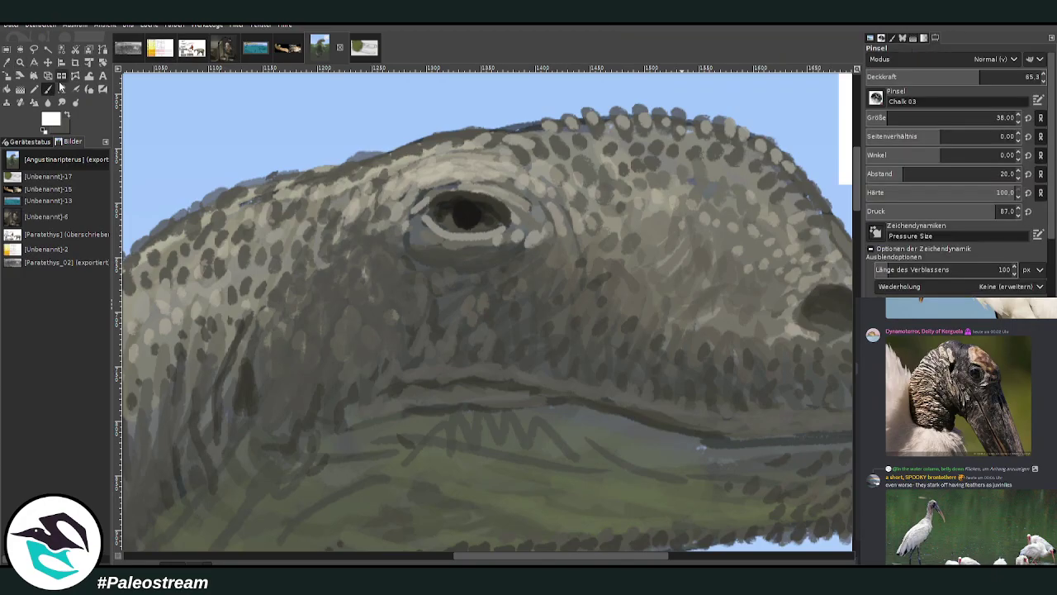
click(446, 201)
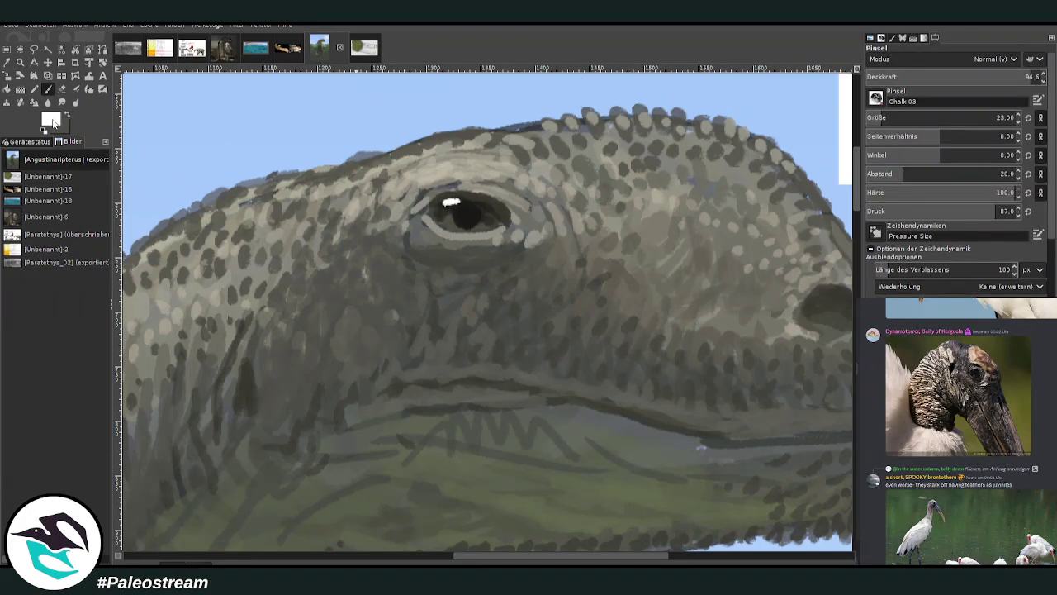
Sample an off-white and dab bright scale highlights above the eye, along the brow and over the head's upper edge
ctrl+click(820, 192)
click(450, 171)
click(427, 178)
click(441, 158)
click(433, 150)
click(446, 143)
click(459, 142)
click(493, 142)
click(517, 141)
click(405, 164)
click(380, 172)
click(354, 176)
click(329, 180)
Reduce the brush opacity to 60.3 and dab softer off-white scale highlights behind the eye toward the nape
click(971, 76)
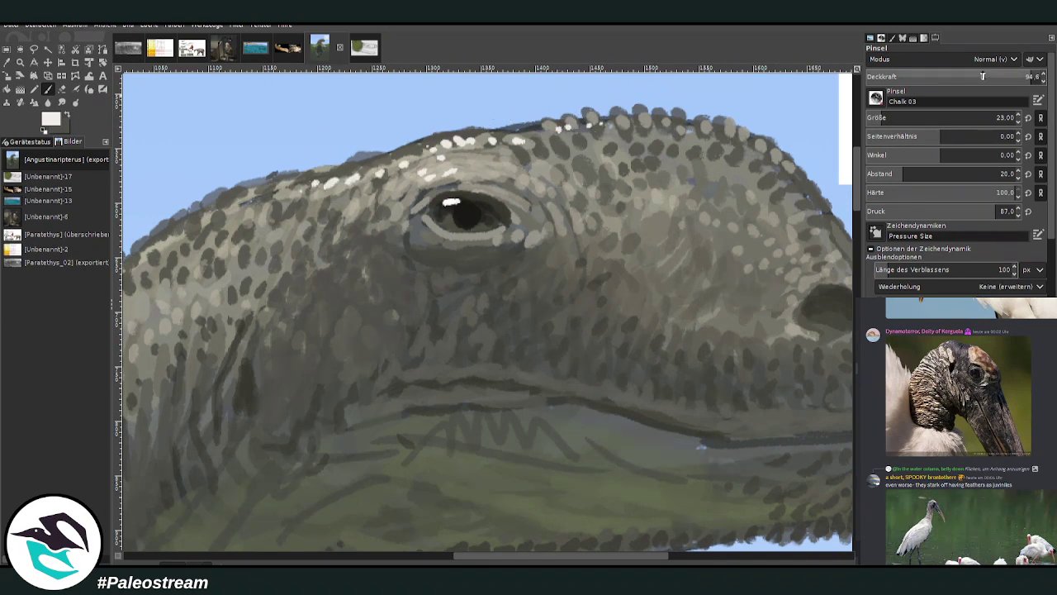
click(372, 182)
click(352, 194)
click(339, 194)
click(346, 204)
click(364, 204)
click(377, 198)
click(313, 203)
click(303, 196)
click(284, 191)
click(266, 195)
click(248, 203)
click(254, 216)
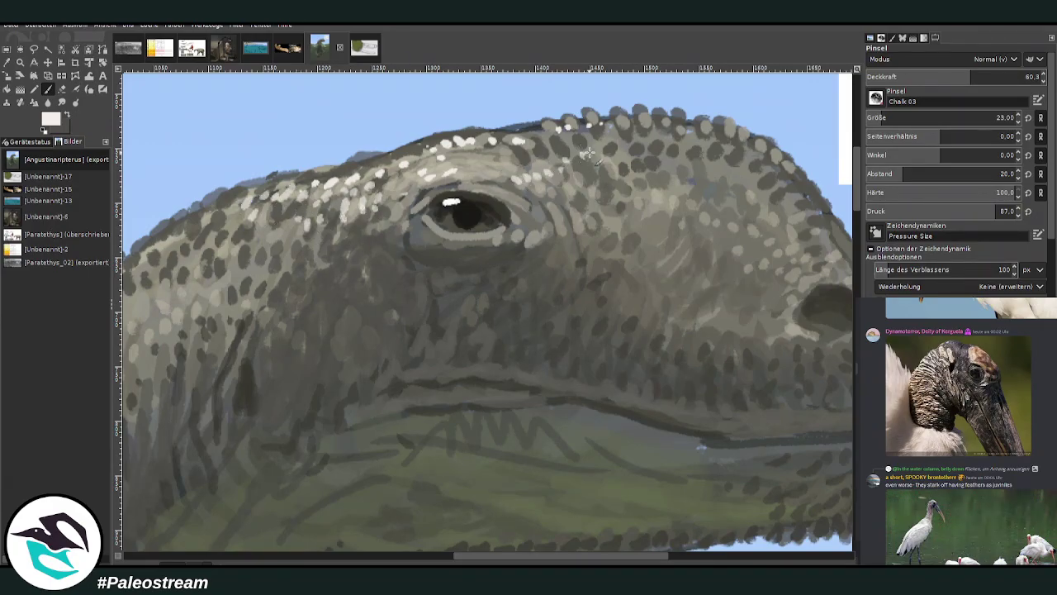
Continue the off-white scale highlights from the back of the head down the curve of the upper neck
scroll(539, 509, left, 6)
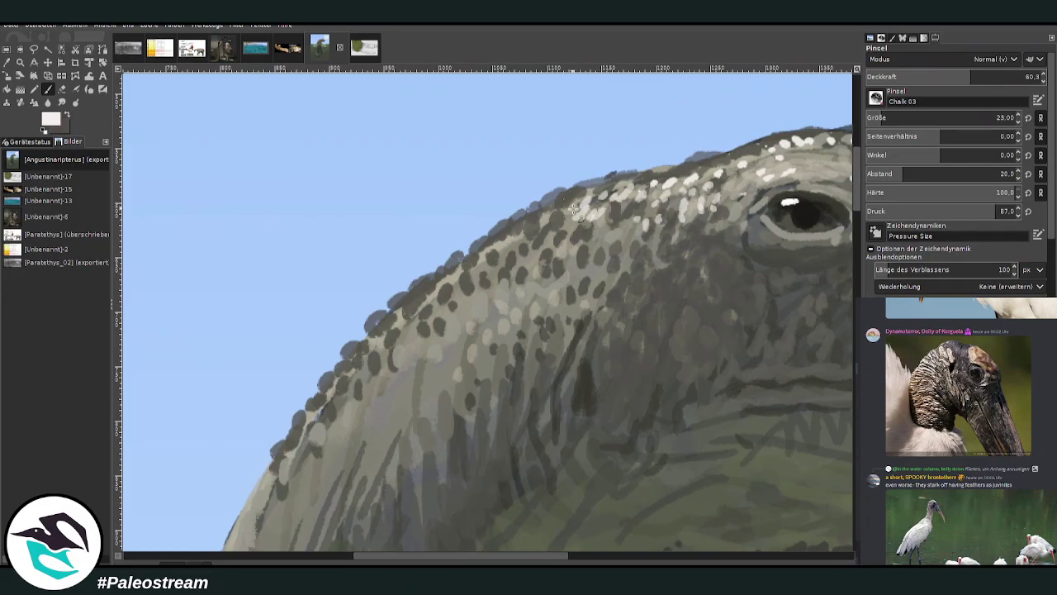
mouse_move(564, 196)
mouse_down()
mouse_move(492, 240)
mouse_move(499, 246)
mouse_move(465, 303)
mouse_move(431, 285)
mouse_move(394, 316)
mouse_move(390, 351)
mouse_move(369, 371)
mouse_up()
click(369, 382)
click(353, 406)
click(396, 385)
click(413, 374)
click(418, 350)
click(426, 373)
click(374, 398)
click(353, 422)
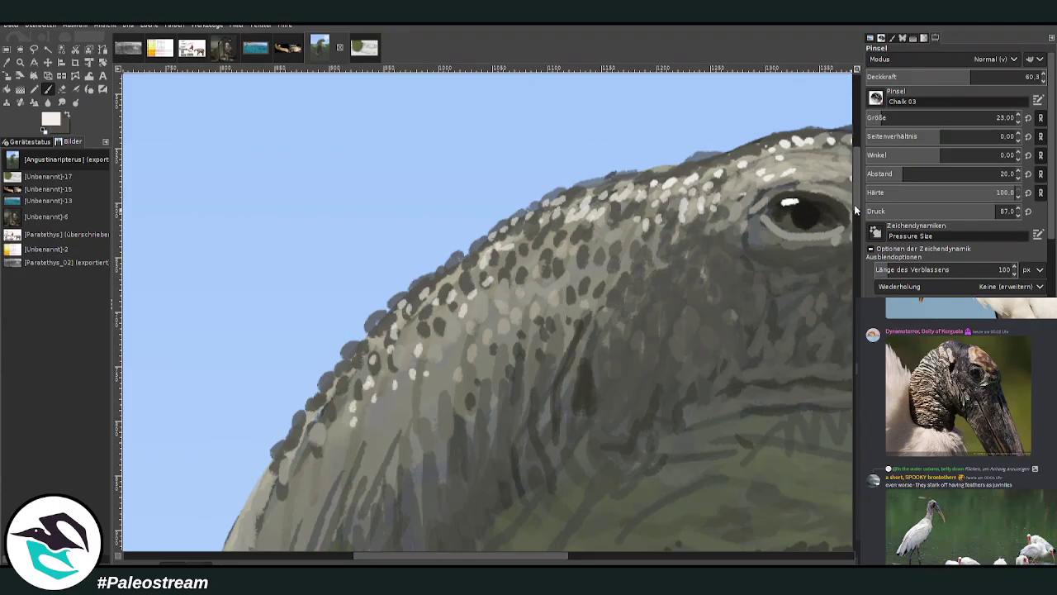
Extend the pale highlights down the back of the neck and along the throat edge and shoulders above the water
scroll(578, 160, down, 5)
mouse_move(318, 256)
mouse_down()
mouse_move(260, 298)
mouse_move(234, 364)
mouse_up()
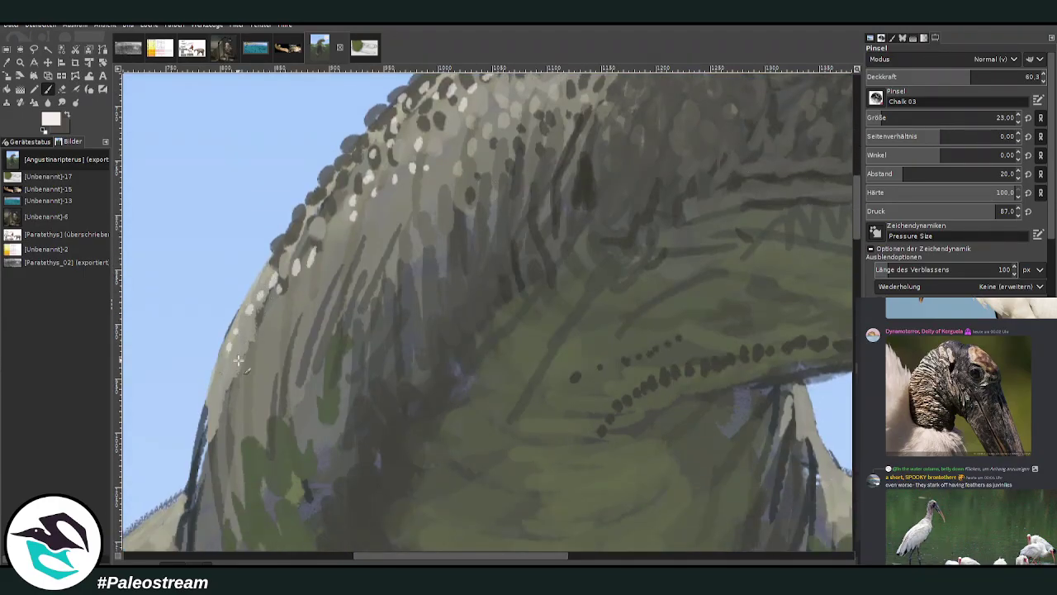
scroll(564, 501, right, 5)
drag(857, 208, 857, 239)
drag(481, 174, 497, 252)
mouse_move(499, 237)
mouse_down()
mouse_move(515, 266)
mouse_move(652, 330)
mouse_up()
scroll(436, 555, left, 6)
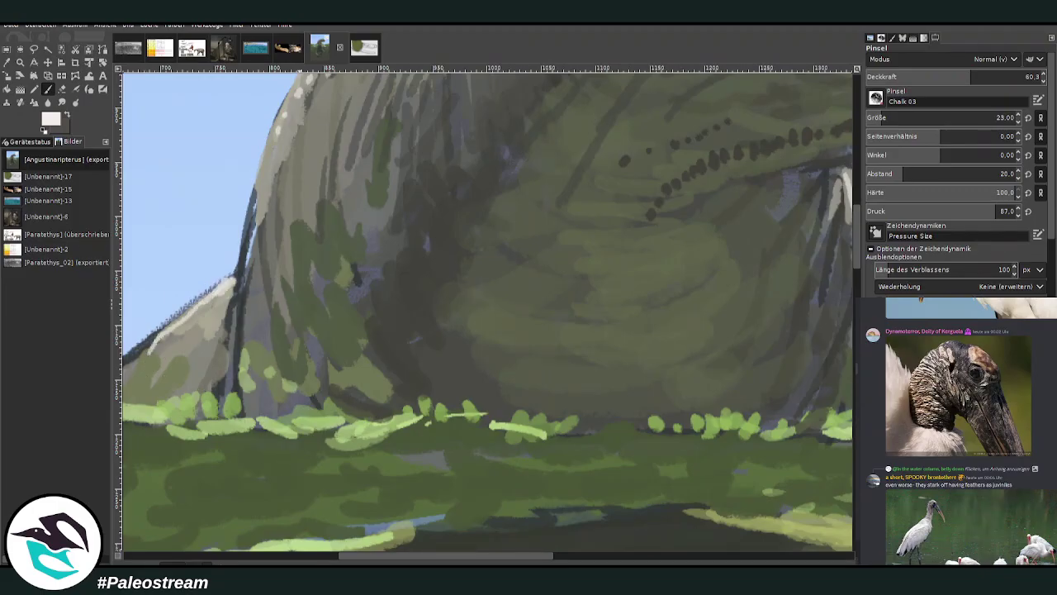
Switch to the chat window and examine the posted reference images, viewing the reddish-brown texture photo enlarged
scroll(878, 399, down, 3)
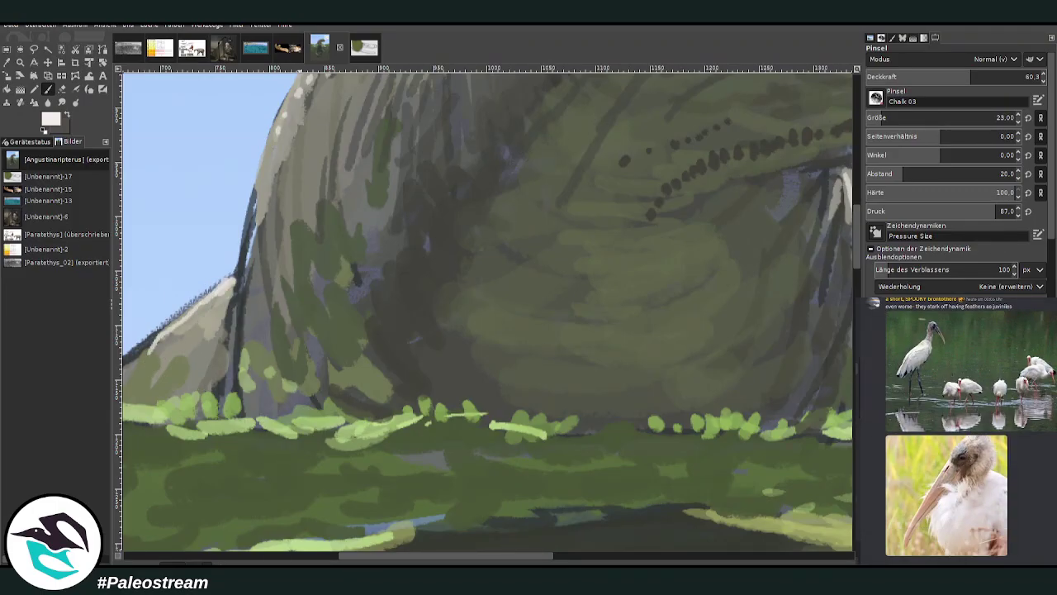
scroll(910, 507, down, 2)
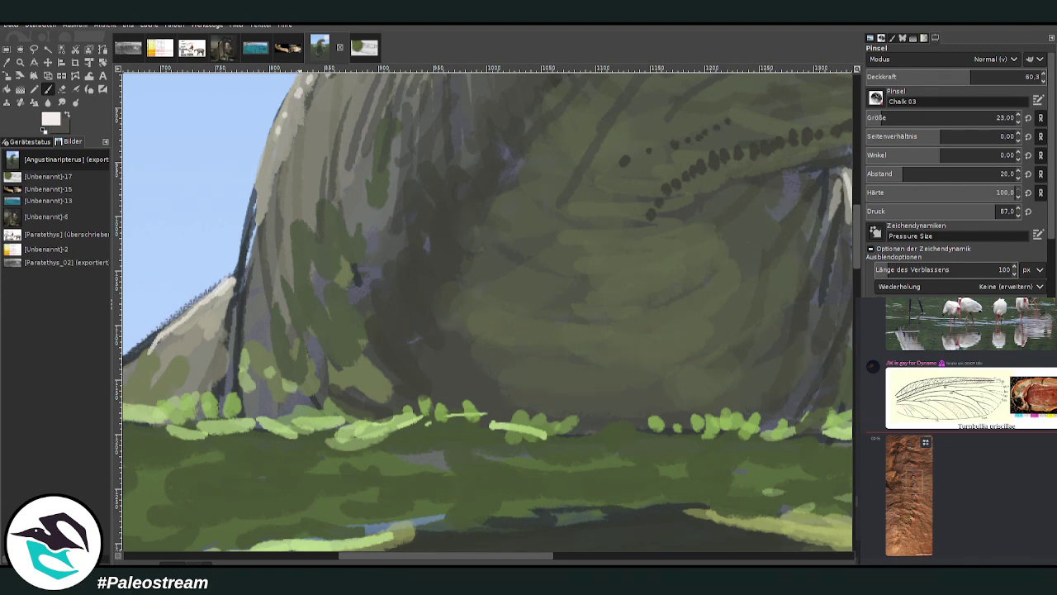
click(896, 519)
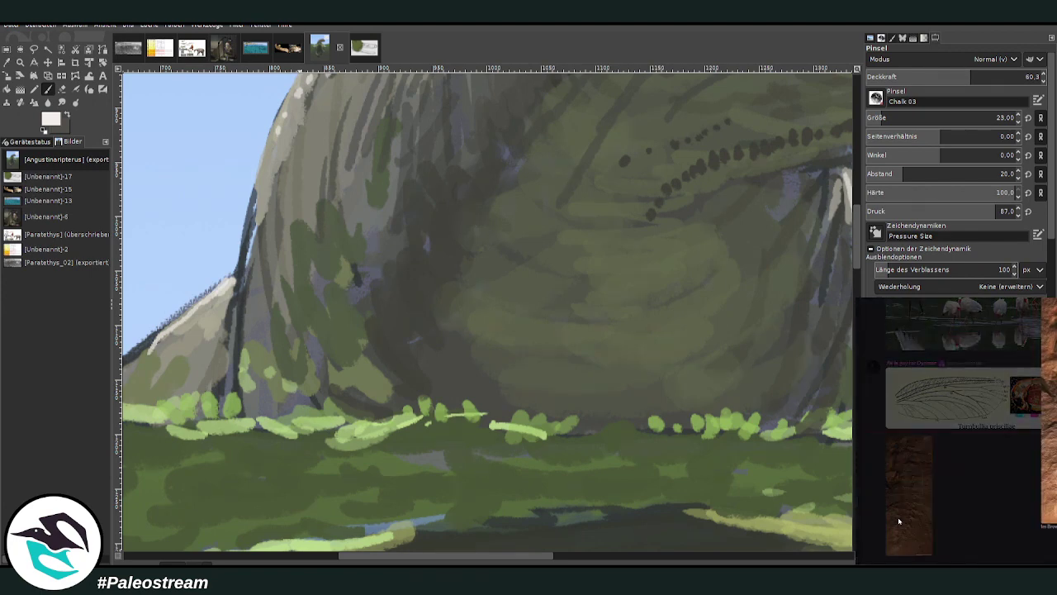
click(898, 516)
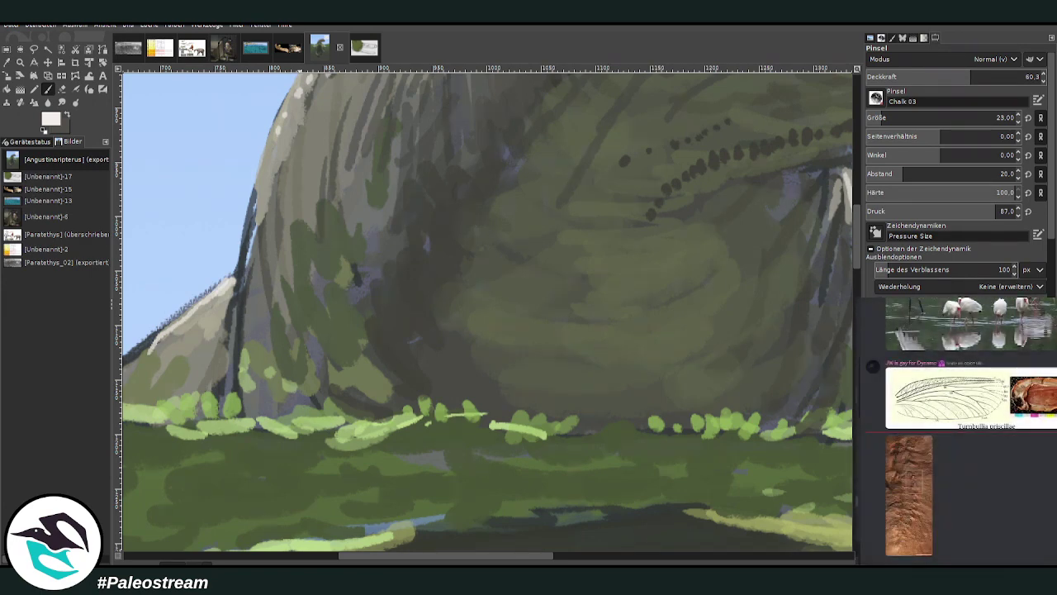
scroll(906, 510, up, 3)
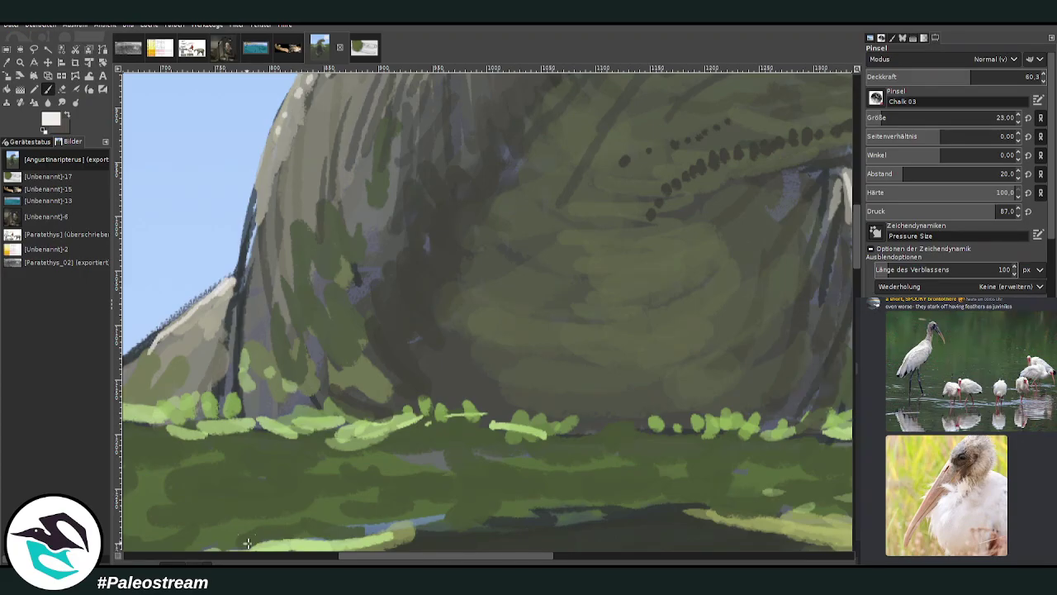
Sample a dark tone, set the brush size to 32 and paint curved skin folds across the lower throat
scroll(247, 542, down, 5)
scroll(247, 542, down, 1)
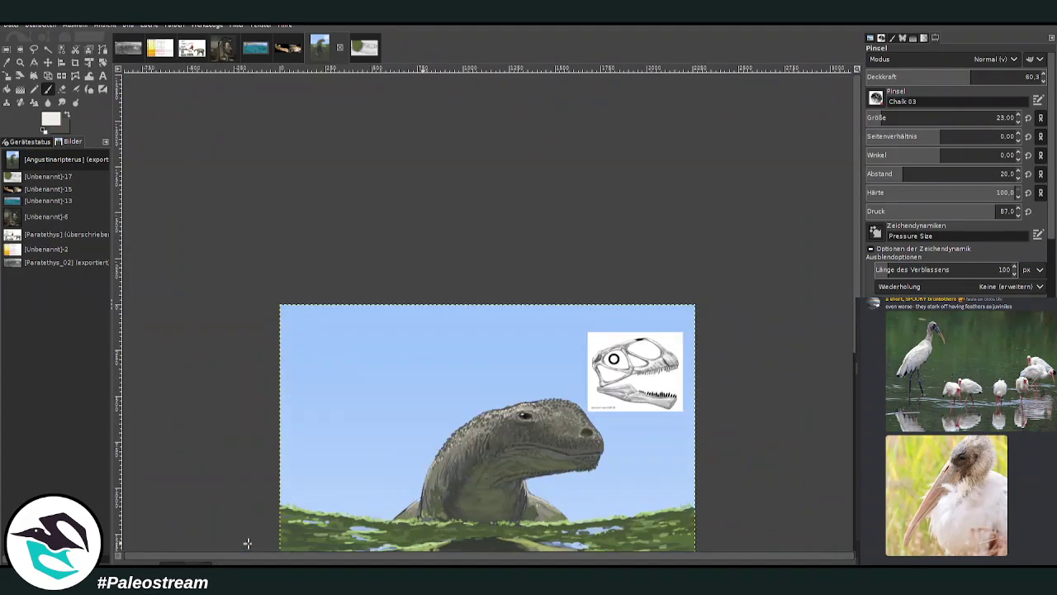
click(21, 62)
drag(436, 398, 566, 522)
click(48, 89)
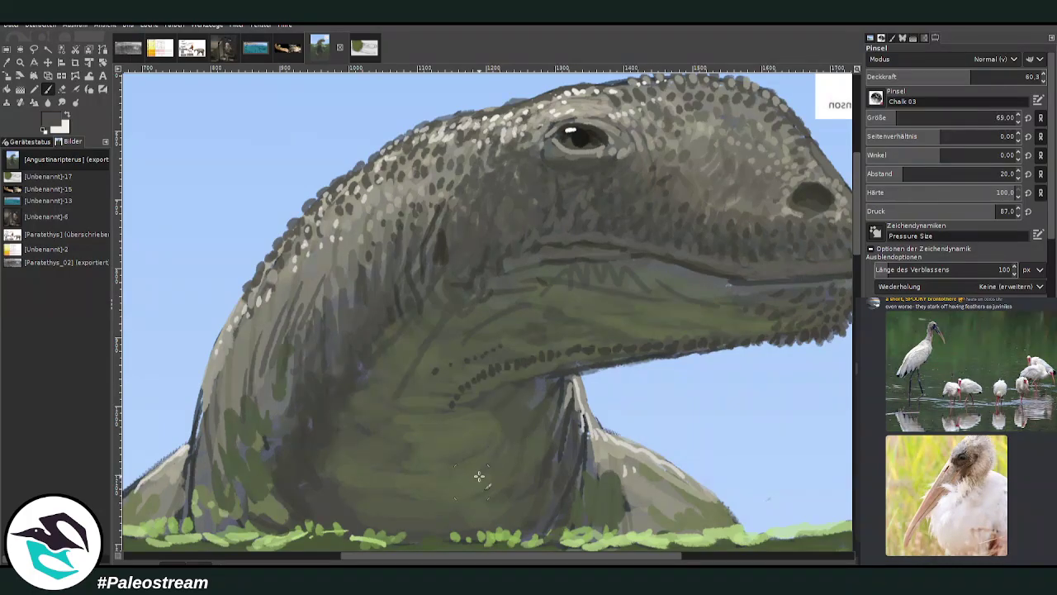
ctrl+click(815, 261)
click(884, 118)
mouse_move(497, 422)
mouse_down()
mouse_move(457, 430)
mouse_move(511, 401)
mouse_move(489, 462)
mouse_move(526, 402)
mouse_move(496, 474)
mouse_move(532, 407)
mouse_move(482, 518)
mouse_move(537, 438)
mouse_move(526, 455)
mouse_move(524, 513)
mouse_move(550, 504)
mouse_move(548, 522)
mouse_move(552, 470)
mouse_move(535, 399)
mouse_up()
drag(369, 458, 343, 426)
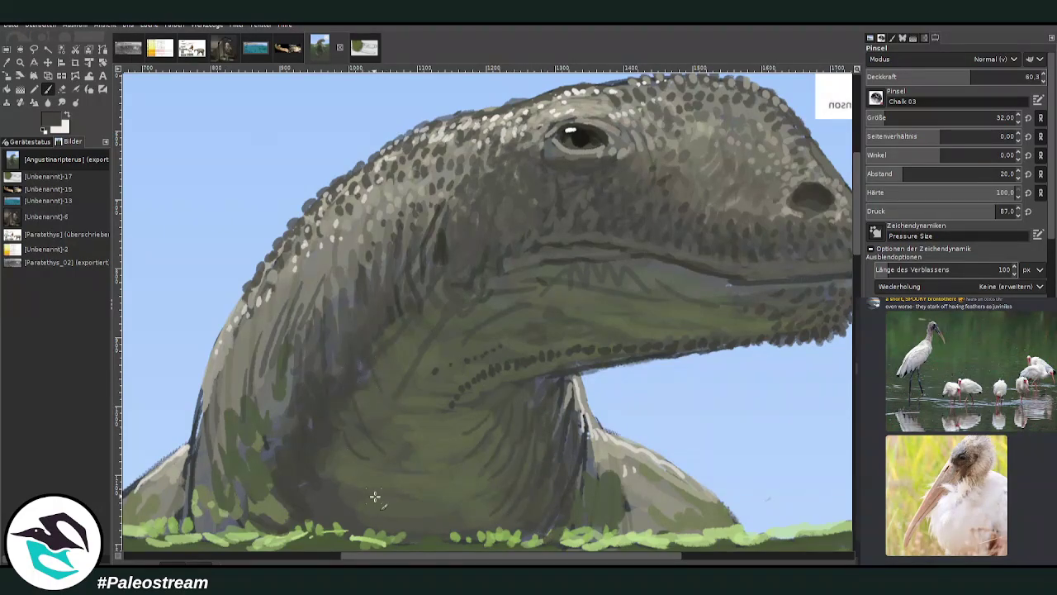
drag(375, 495, 341, 452)
Add more dark wrinkle lines up the throat and short creases along the underside of the jaw
mouse_move(377, 496)
mouse_down()
mouse_move(343, 425)
mouse_move(390, 461)
mouse_move(353, 411)
mouse_move(387, 415)
mouse_move(400, 376)
mouse_up()
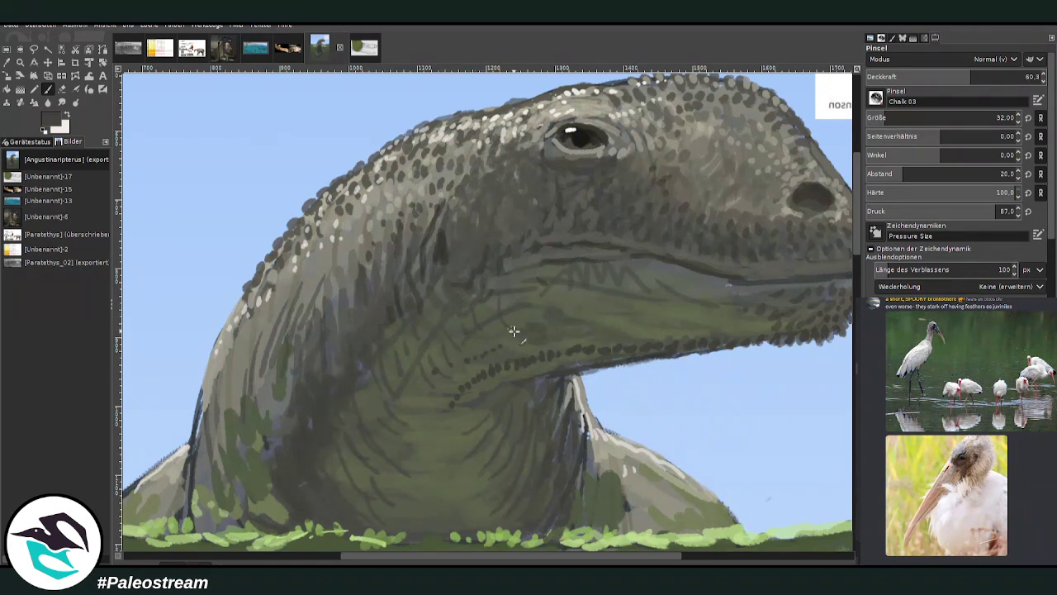
drag(545, 296, 556, 324)
mouse_move(573, 305)
mouse_down()
mouse_move(587, 343)
mouse_move(608, 336)
mouse_up()
drag(618, 307, 629, 342)
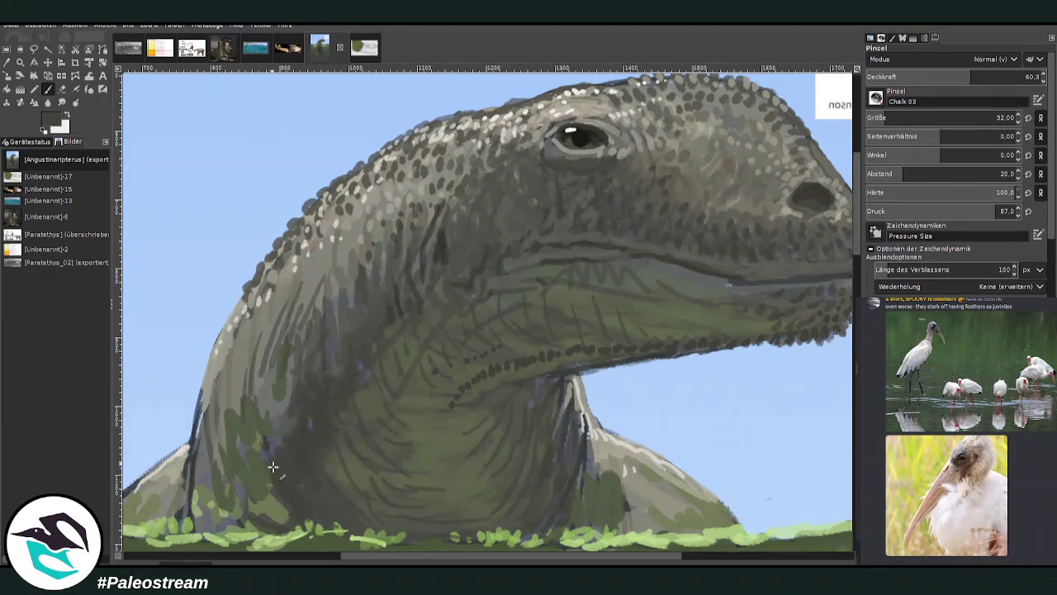
Raise the brush opacity to 73.8 and repaint the back edge of the neck in grey-green strokes and dabs
drag(199, 400, 187, 497)
click(995, 76)
mouse_move(204, 395)
mouse_down()
mouse_move(186, 486)
mouse_move(198, 505)
mouse_up()
click(235, 310)
click(226, 322)
click(220, 335)
click(215, 350)
drag(283, 309, 275, 333)
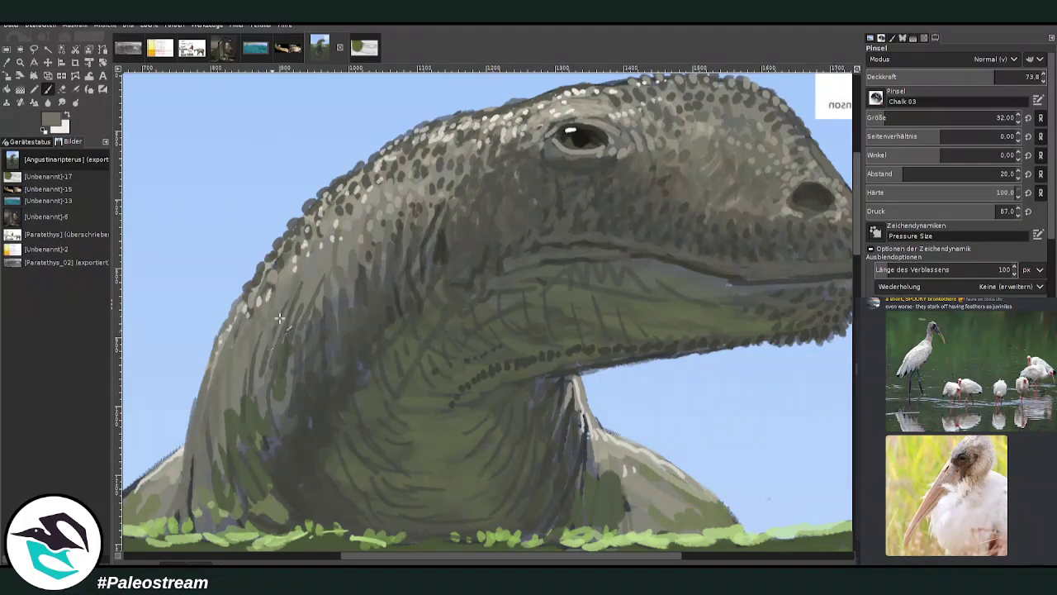
Sample a dark grey-brown and dab scales along the nape and down the shaded side of the neck
ctrl+click(821, 243)
click(312, 259)
click(324, 256)
click(340, 237)
click(351, 225)
click(346, 247)
click(338, 265)
mouse_move(330, 311)
mouse_down()
mouse_move(316, 349)
mouse_move(292, 351)
mouse_move(290, 398)
mouse_move(315, 394)
mouse_up()
drag(321, 379, 328, 389)
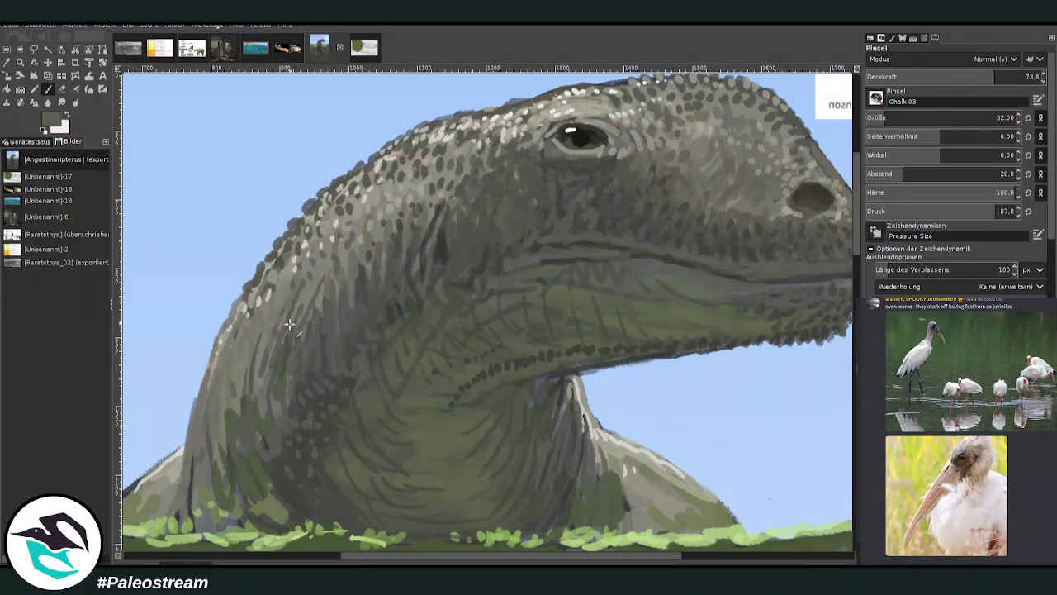
Lower the brush opacity to 50.2 and darken the lower jaw beneath the mouth line with shading strokes
drag(447, 555, 554, 552)
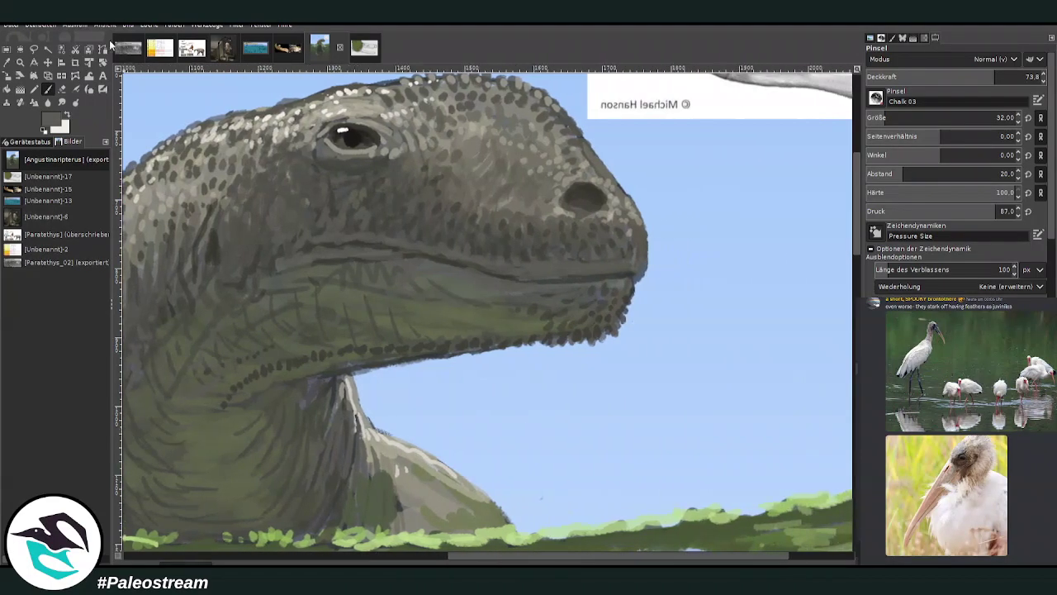
click(822, 263)
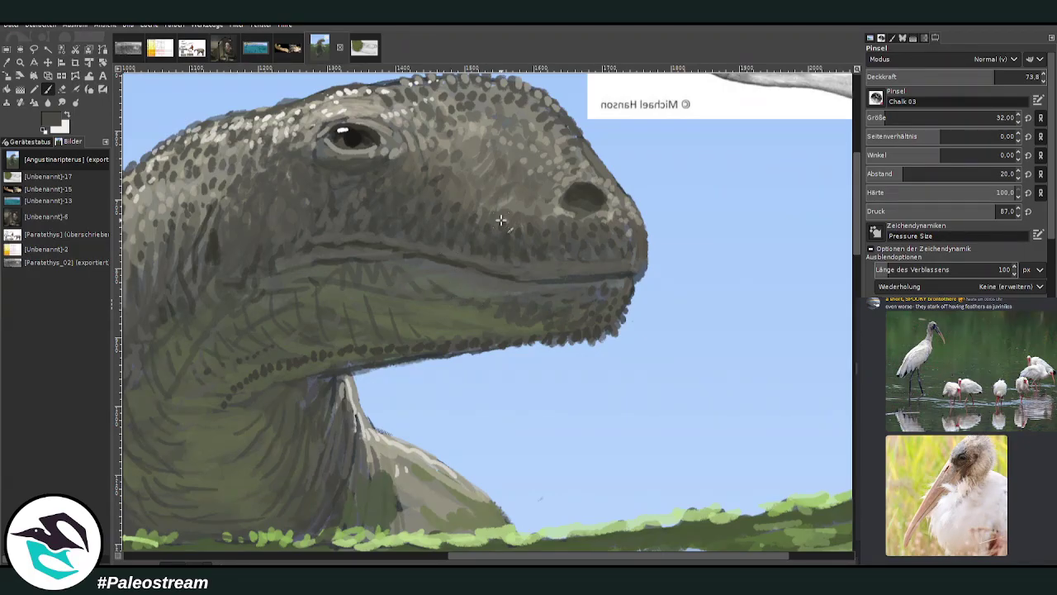
click(952, 77)
drag(511, 329, 474, 321)
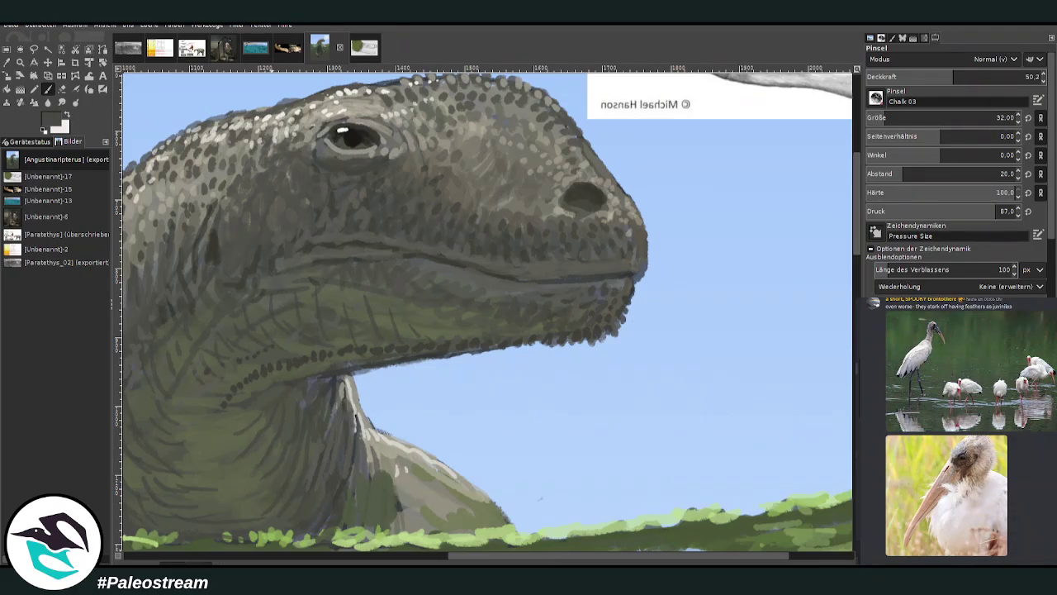
right_click(856, 411)
click(821, 266)
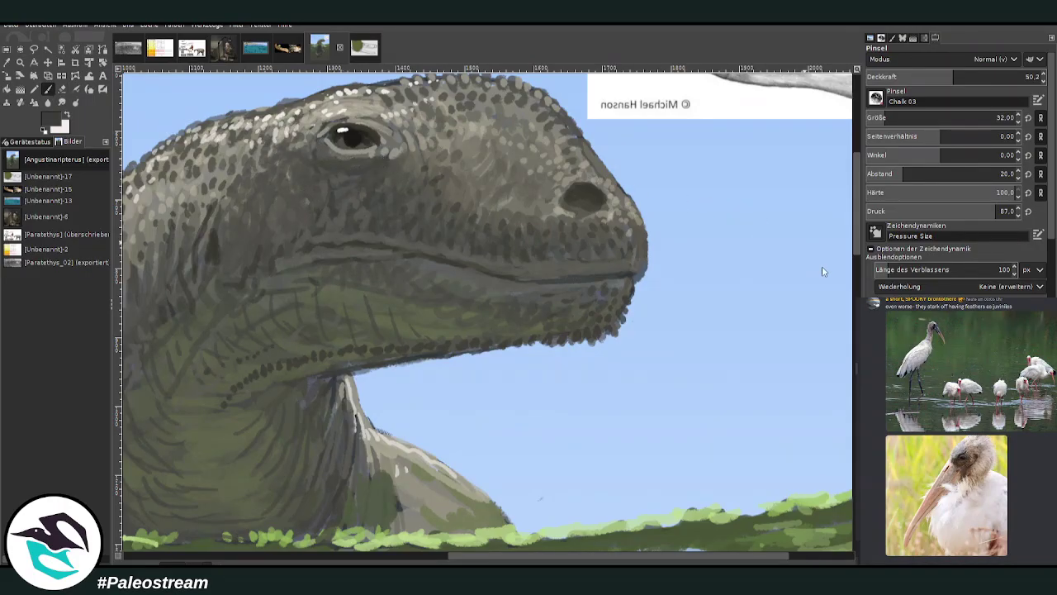
Paint dark shading beneath the eye and dab dark scales across the snout toward the nostril
mouse_move(332, 156)
mouse_down()
mouse_move(377, 151)
mouse_move(377, 139)
mouse_move(384, 147)
mouse_move(383, 124)
mouse_move(402, 150)
mouse_up()
click(474, 179)
click(482, 168)
click(490, 182)
click(506, 190)
click(518, 196)
click(531, 199)
click(549, 203)
mouse_move(548, 185)
mouse_down()
mouse_move(558, 189)
mouse_move(547, 165)
mouse_move(532, 179)
mouse_up()
click(507, 173)
click(498, 169)
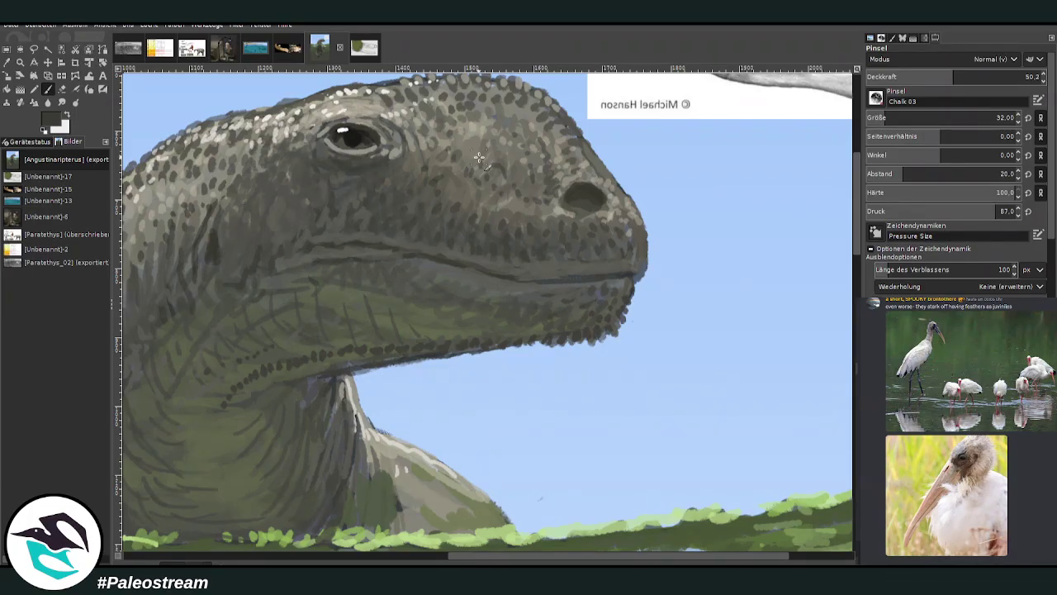
Swap to off-white, reduce the opacity to 33.8 and dab scale highlights around the nostril, snout and brow
click(68, 116)
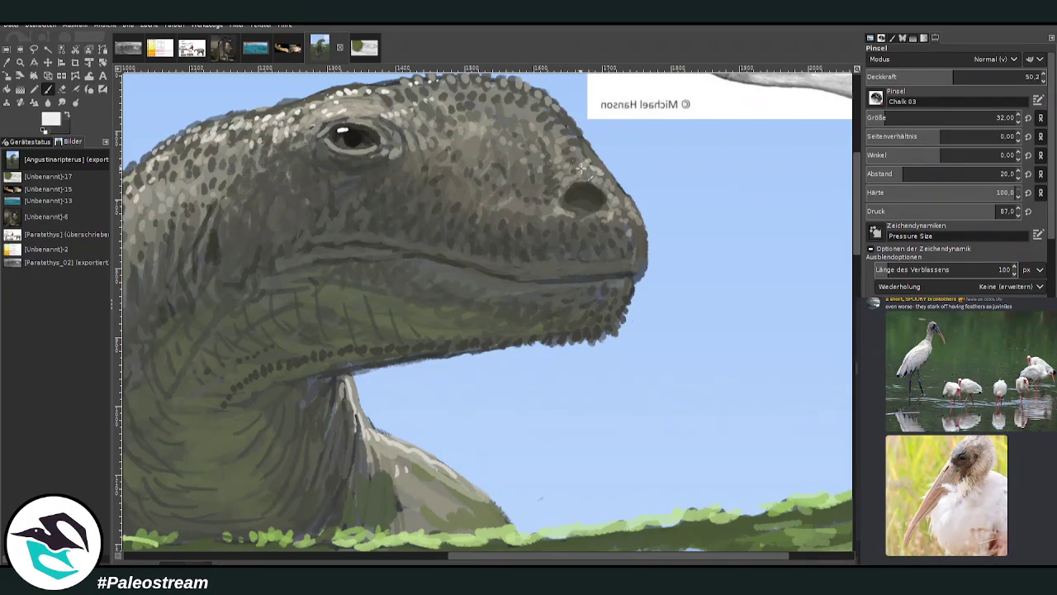
click(923, 76)
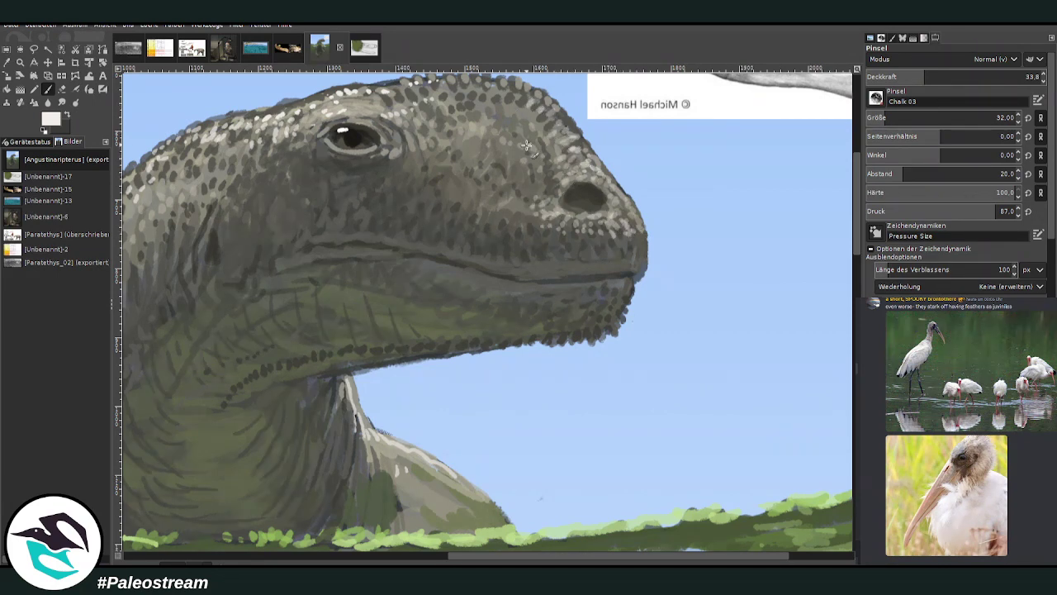
click(364, 106)
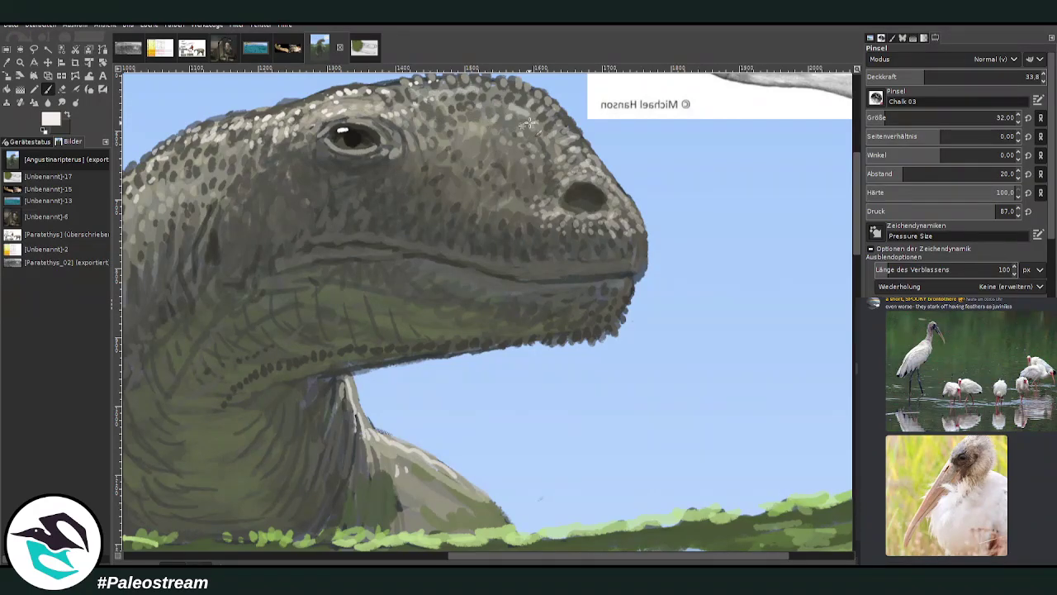
Swap to the dark colour, set brush size 52 and opacity 51.1, and shade the area behind the jaw corner
scroll(463, 146, down, 5)
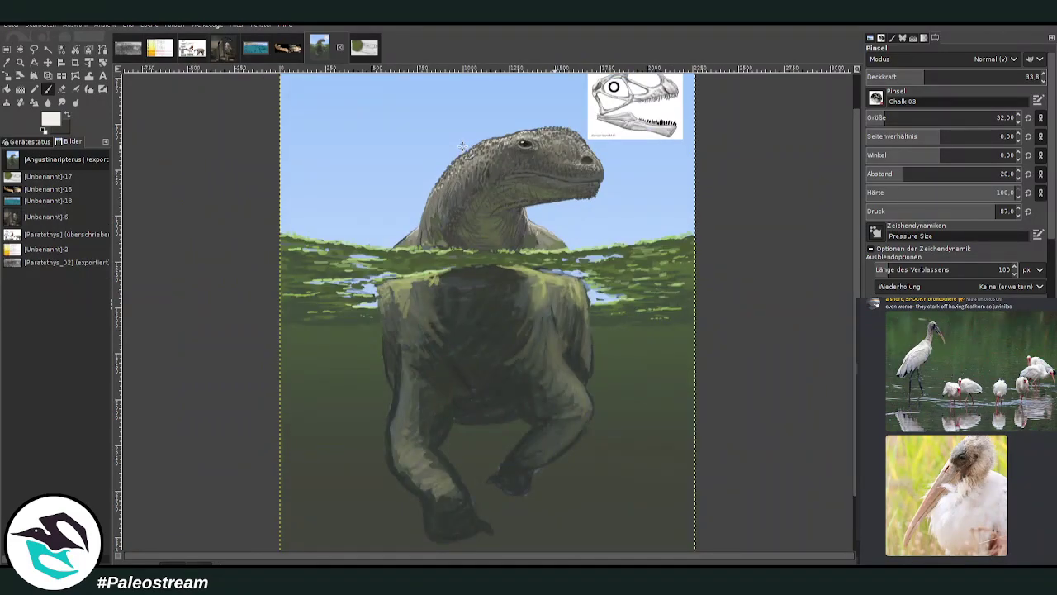
key(z)
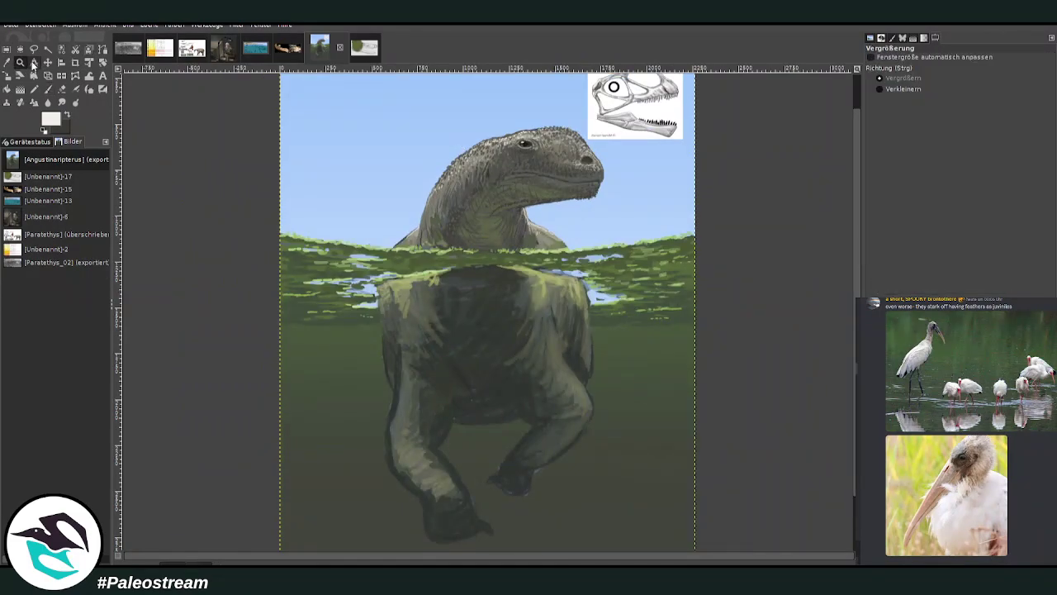
click(500, 178)
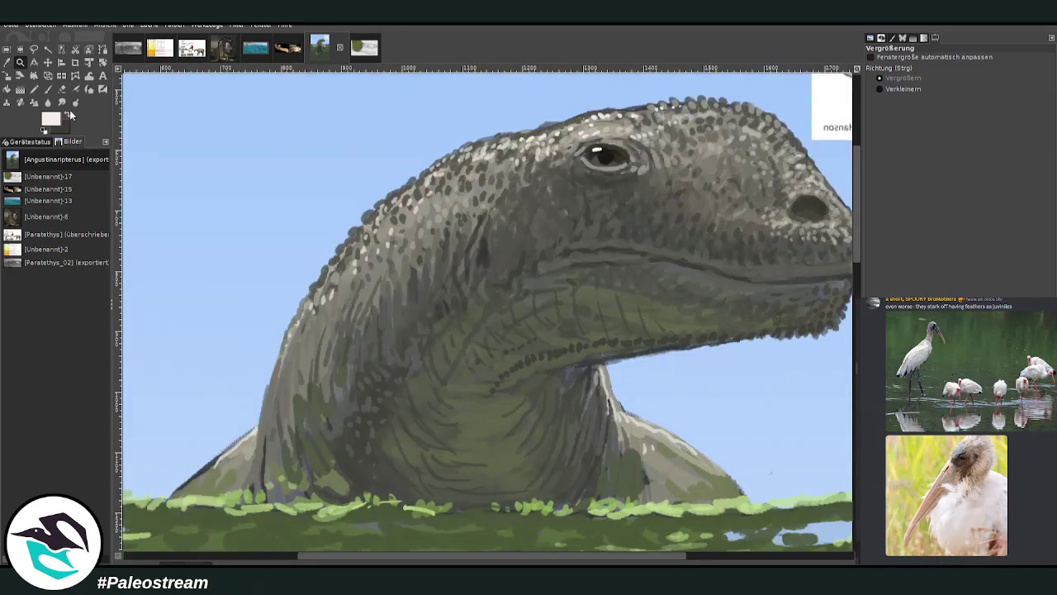
key(d)
key(p)
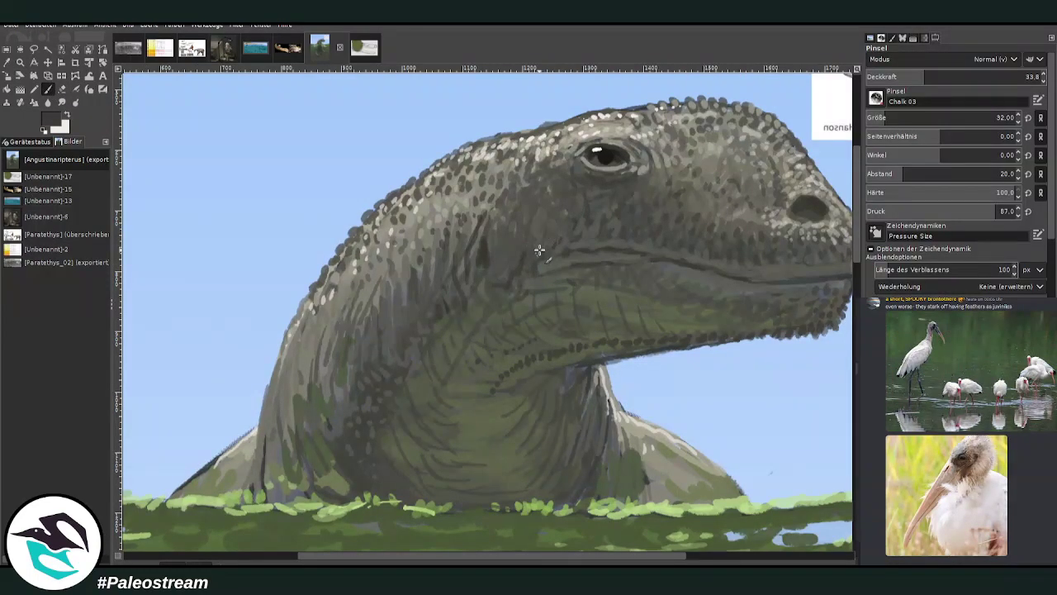
click(891, 116)
click(954, 75)
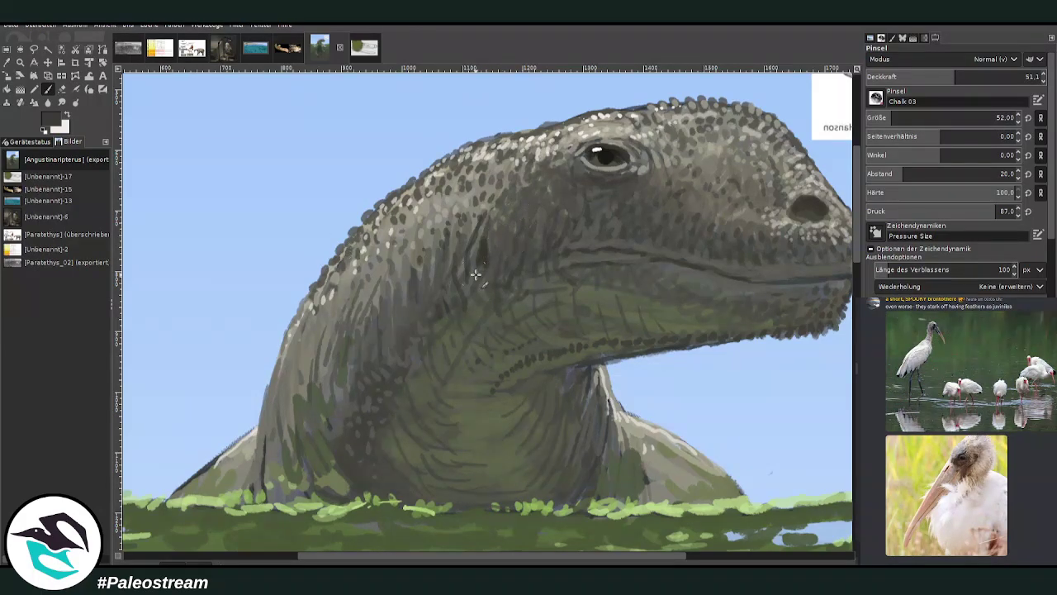
Move the skull reference image to just above the reptile's head for comparison
drag(490, 559, 561, 559)
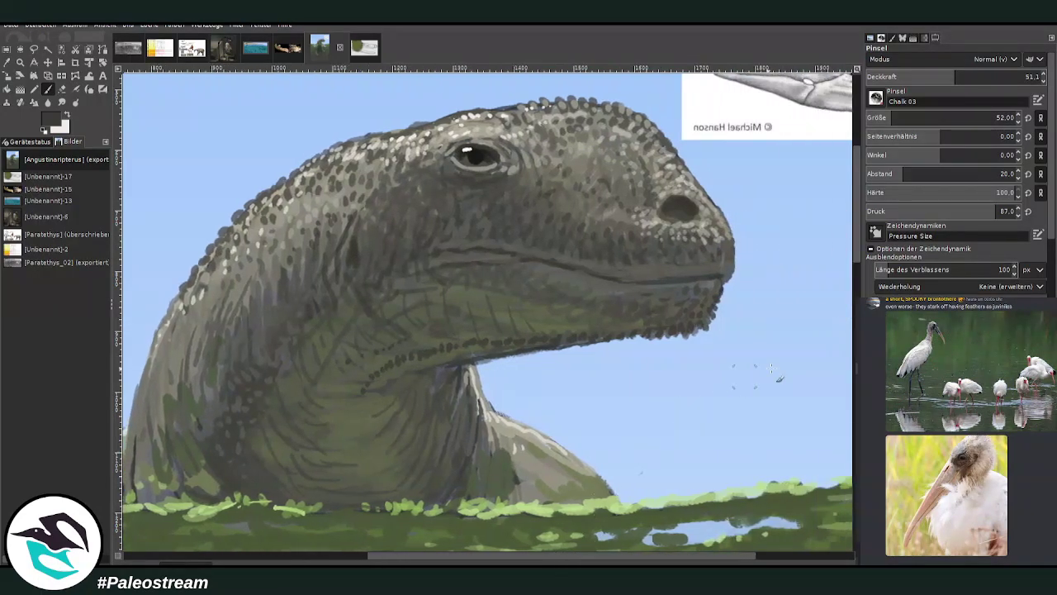
drag(857, 242, 857, 203)
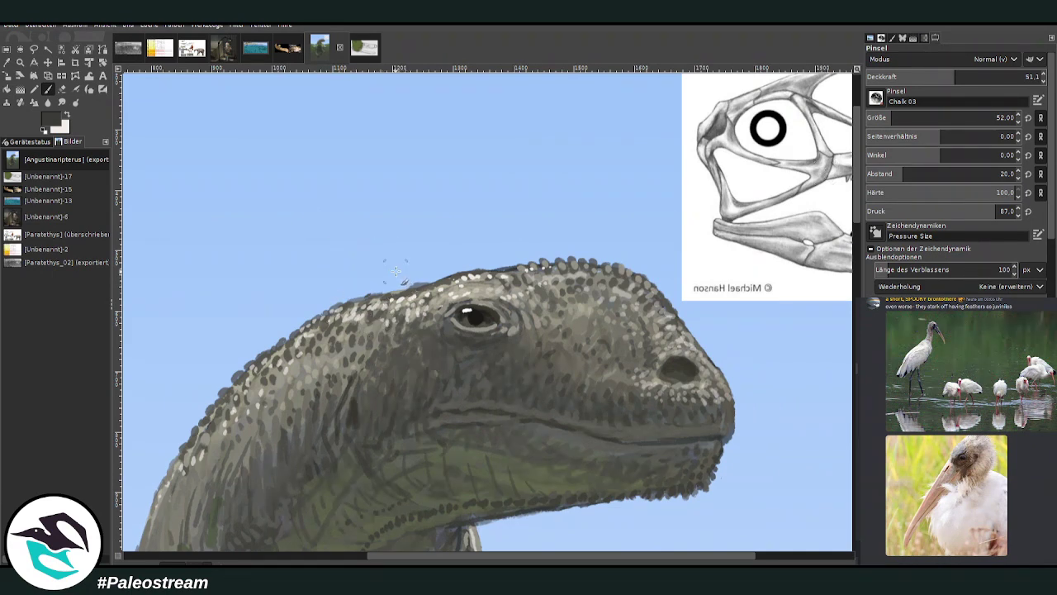
scroll(828, 220, down, 3)
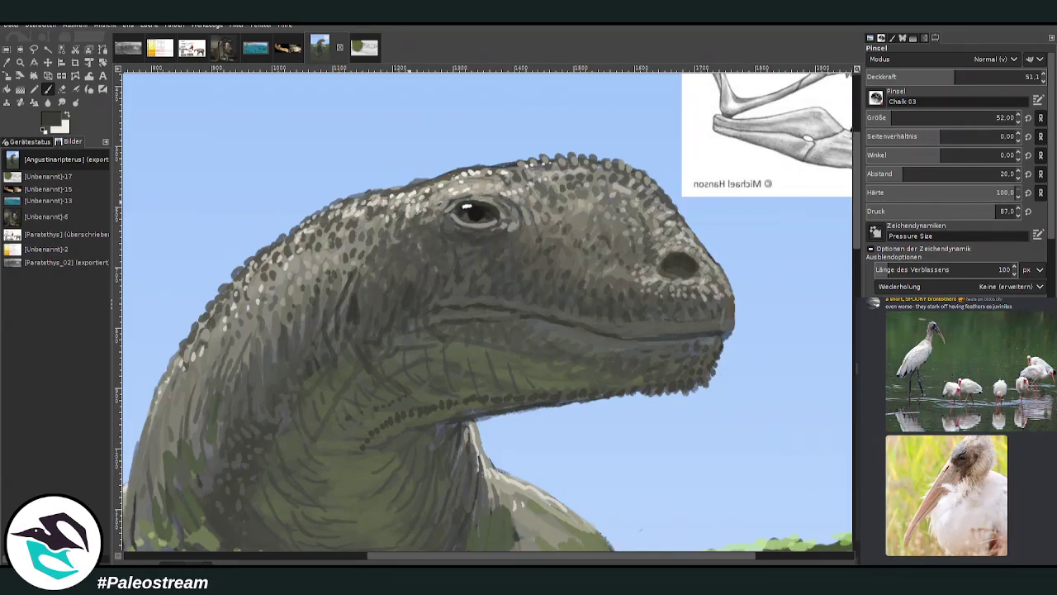
scroll(856, 180, up, 6)
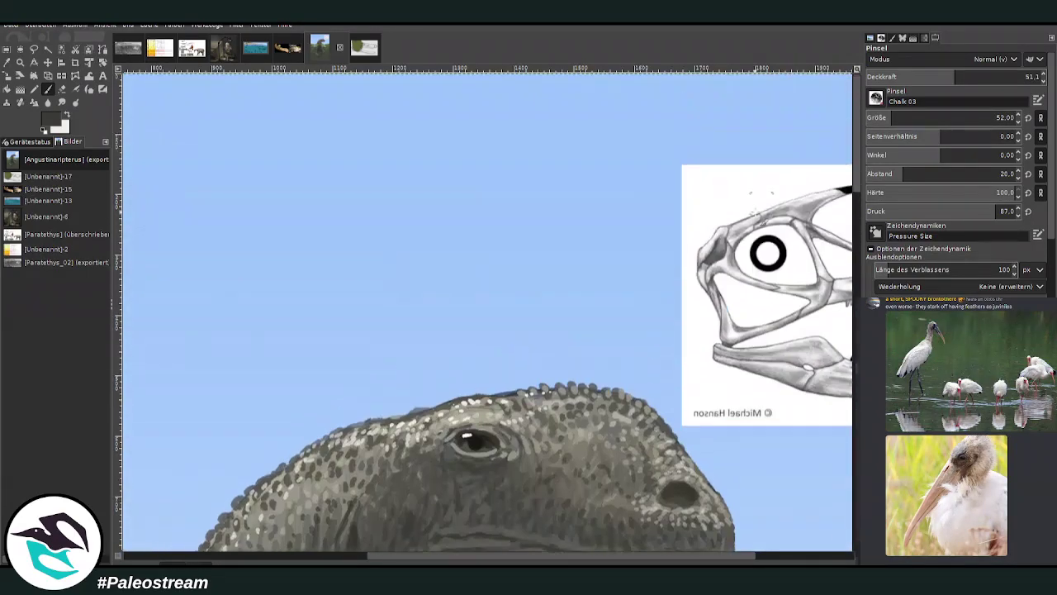
scroll(855, 179, down, 3)
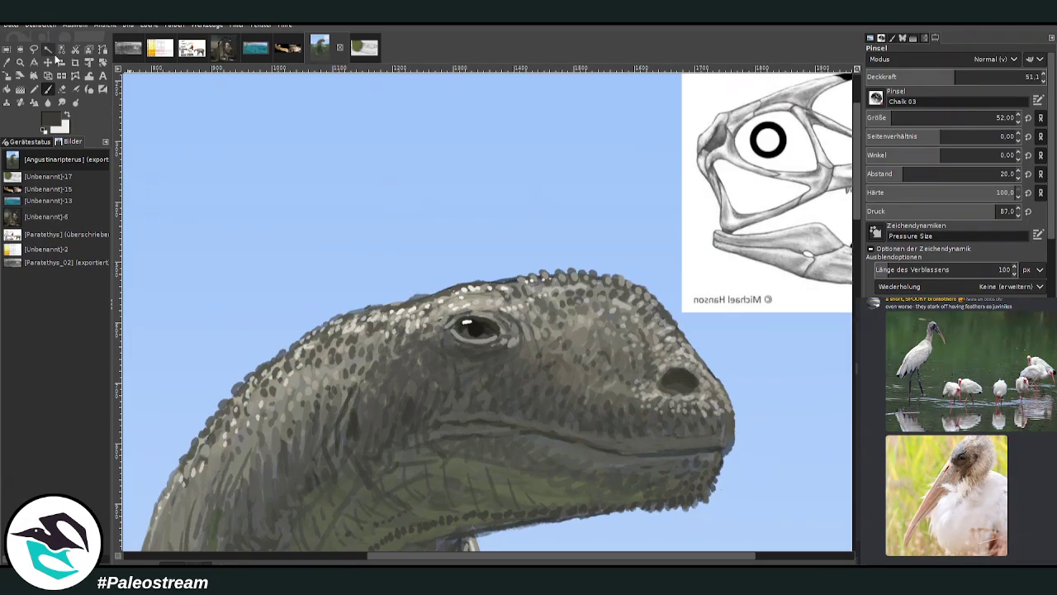
click(48, 61)
drag(738, 190, 295, 151)
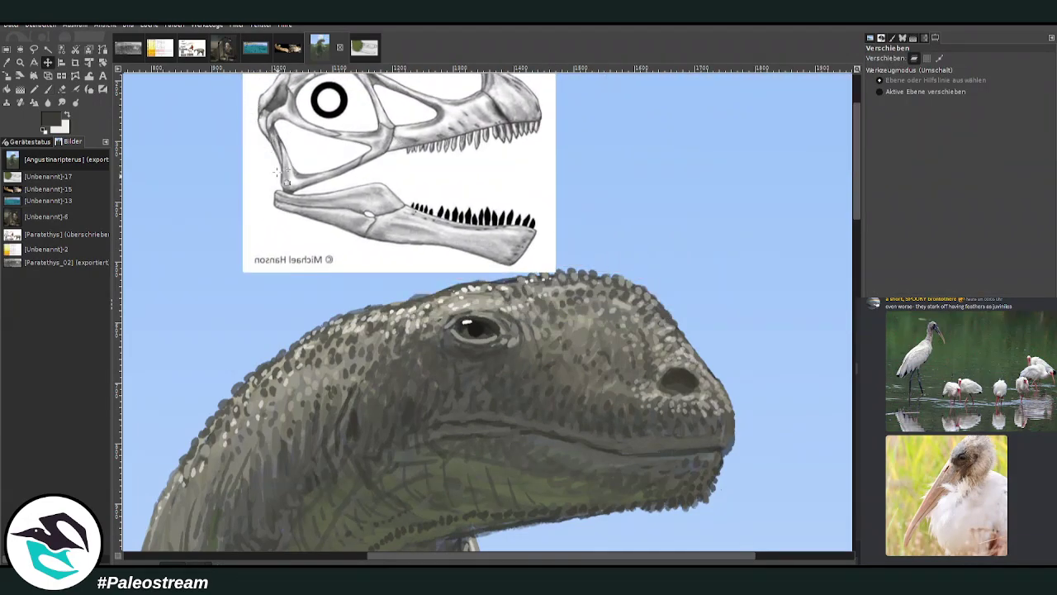
key(p)
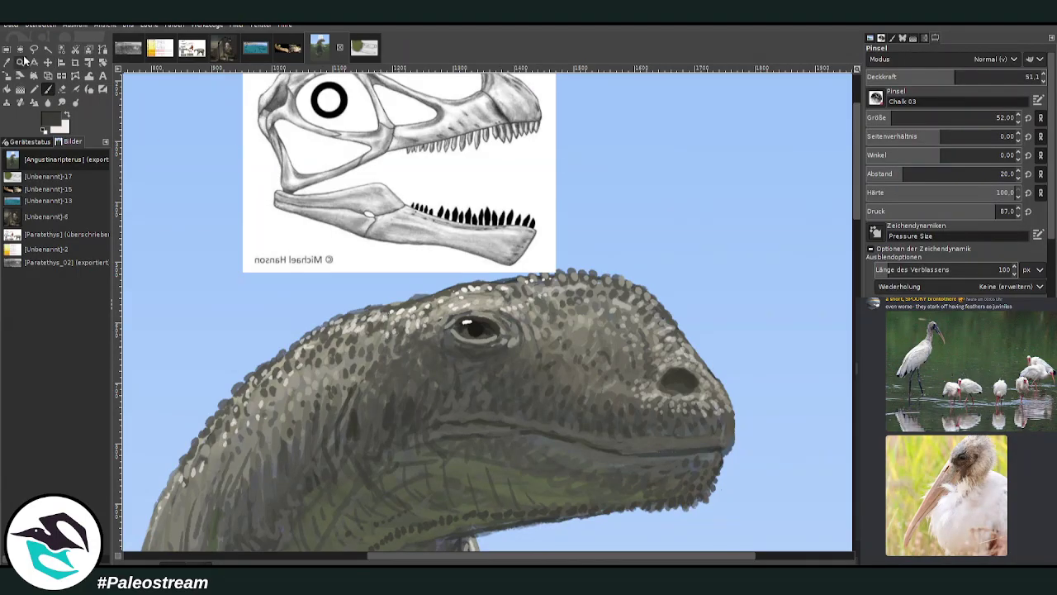
Sample a grey-brown from the neck and paint soft strokes over the folds behind the cheek
key(o)
click(370, 400)
key(p)
drag(357, 411, 351, 439)
mouse_move(366, 389)
mouse_down()
mouse_move(374, 436)
mouse_move(387, 375)
mouse_move(385, 439)
mouse_move(409, 357)
mouse_up()
drag(361, 415, 340, 397)
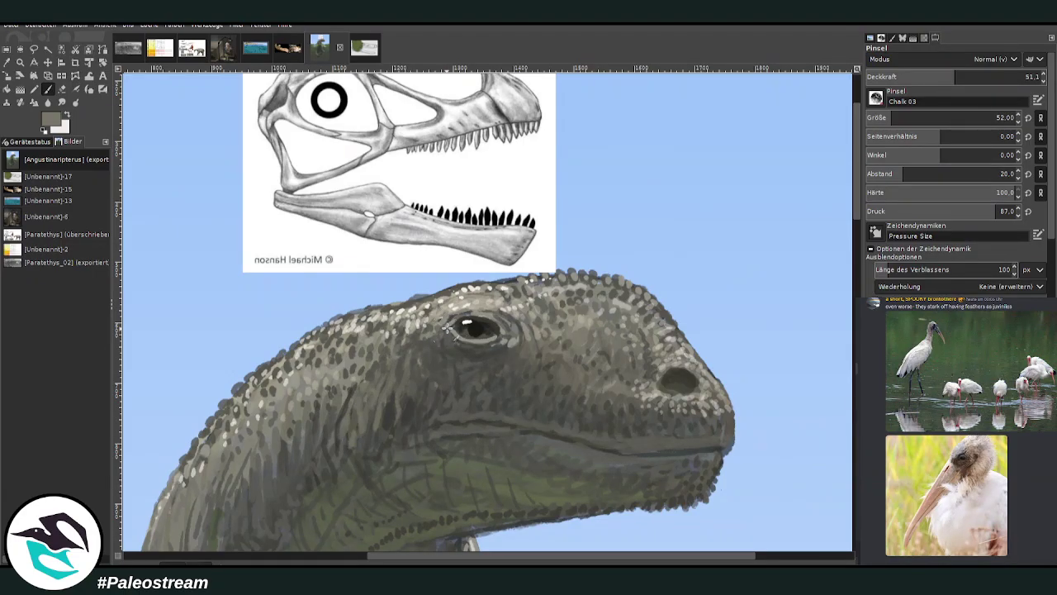
Shade the neck behind the jaw with a sampled dark tone and blend vertical folds into the green throat
ctrl+click(450, 382)
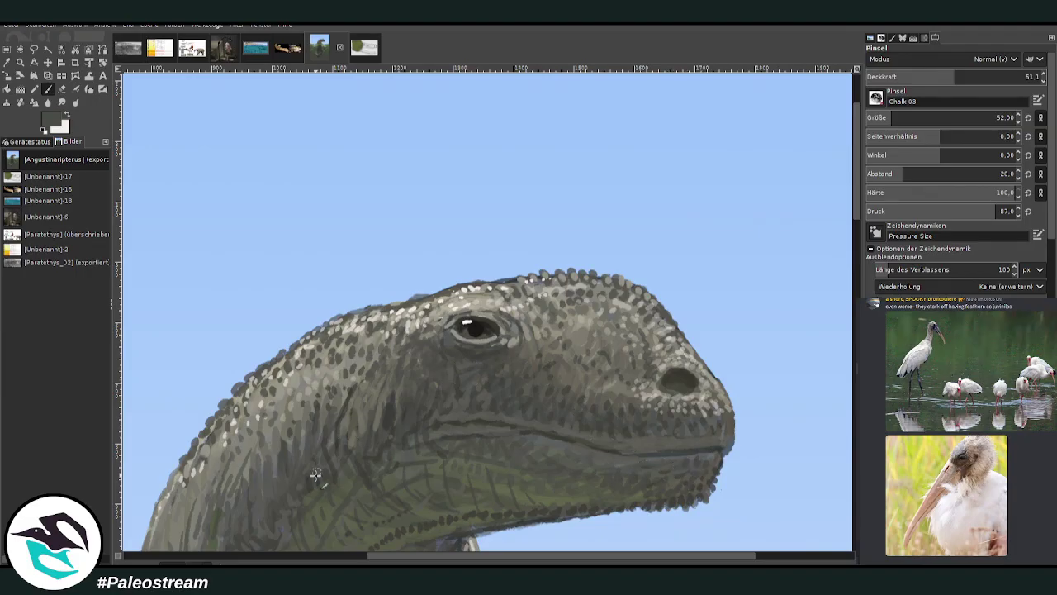
scroll(303, 214, down, 5)
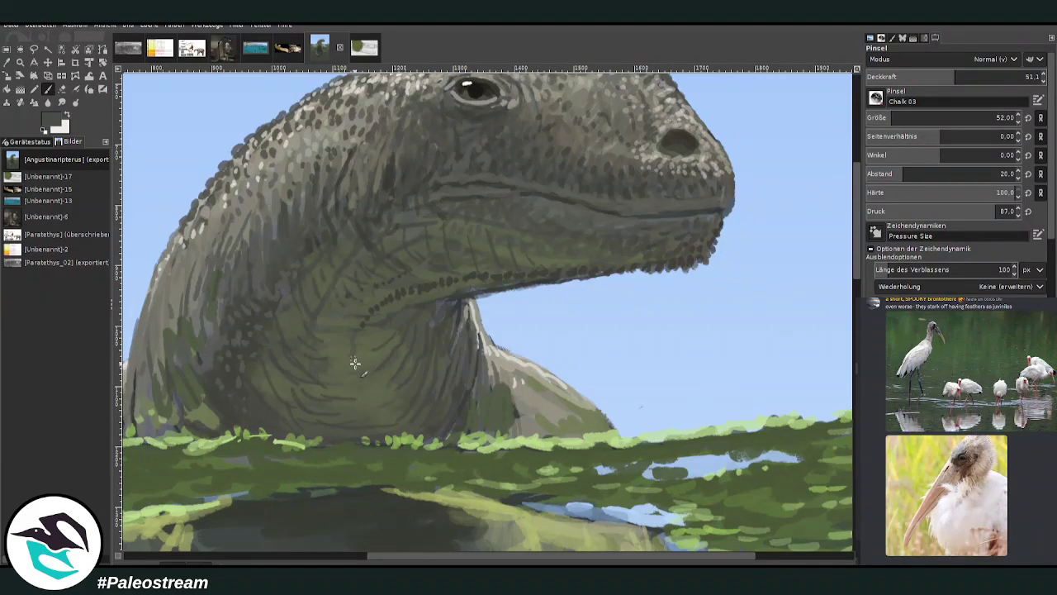
drag(356, 407, 355, 372)
ctrl+click(382, 376)
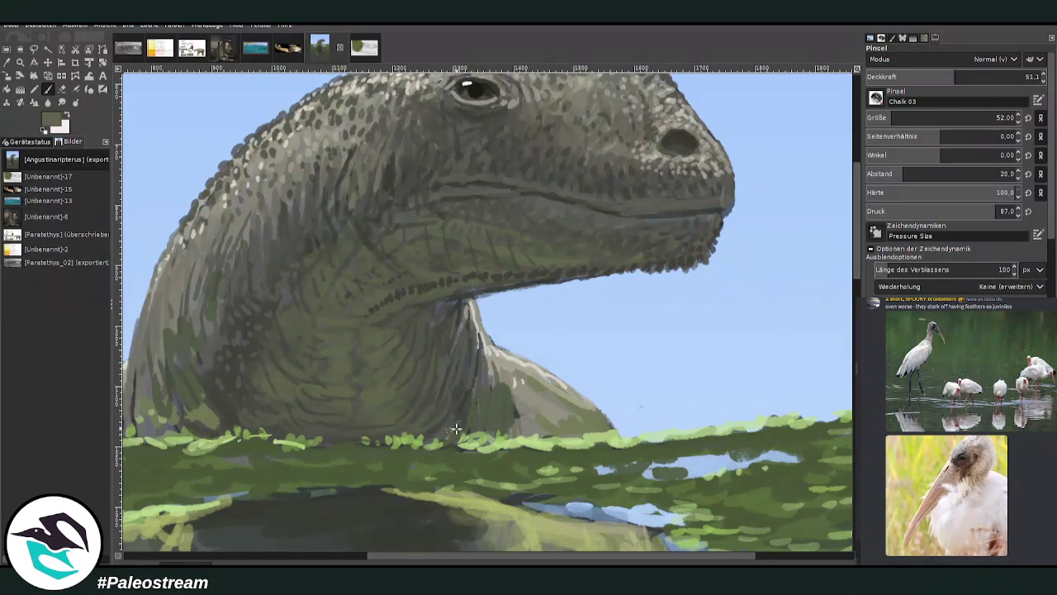
Sample a grey-brown and touch up the shoulder behind the neck near the waterline
click(356, 556)
ctrl+click(512, 388)
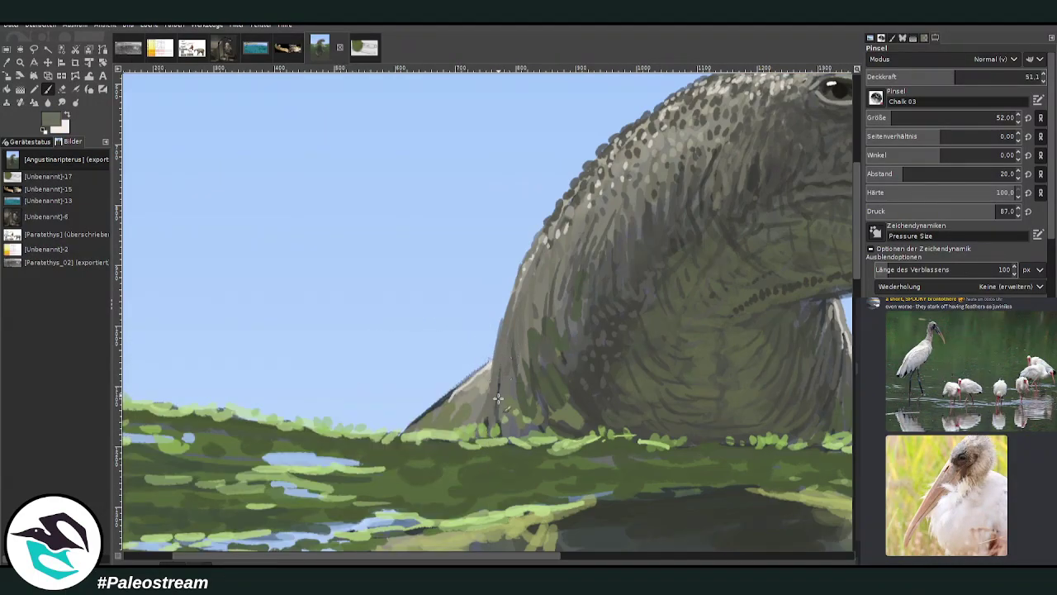
drag(434, 415, 424, 419)
Sample olive green and paint light strokes down the submerged shoulder below the nape side, lowering the opacity to 23.7
scroll(764, 316, down, 5)
ctrl+click(448, 302)
drag(472, 311, 465, 346)
mouse_move(477, 310)
mouse_down()
mouse_move(474, 336)
mouse_move(484, 326)
mouse_move(517, 356)
mouse_move(499, 381)
mouse_up()
click(907, 79)
mouse_move(514, 320)
mouse_down()
mouse_move(459, 372)
mouse_move(478, 385)
mouse_move(471, 428)
mouse_up()
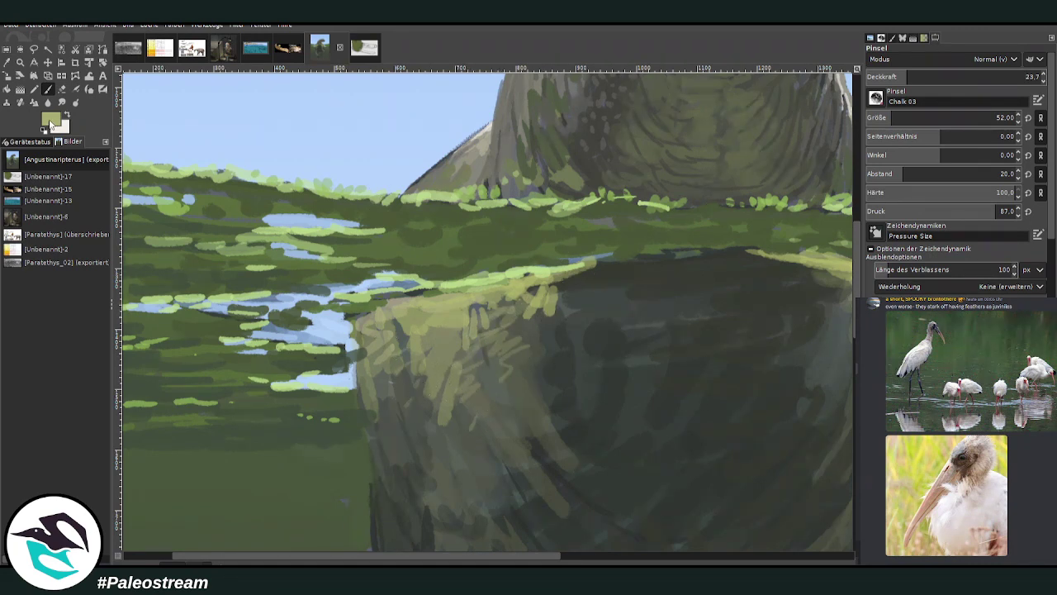
Pick a pale yellow-green, raise the brush opacity and paint rippling light squiggles on the same submerged shoulder
click(925, 347)
mouse_move(478, 304)
mouse_down()
mouse_move(488, 340)
mouse_move(436, 314)
mouse_up()
drag(927, 77, 969, 72)
drag(504, 299, 494, 316)
mouse_move(425, 349)
mouse_down()
mouse_move(438, 296)
mouse_move(387, 297)
mouse_move(372, 345)
mouse_move(376, 304)
mouse_up()
mouse_move(507, 280)
mouse_down()
mouse_move(555, 268)
mouse_move(526, 292)
mouse_up()
Paint pale yellow-green squiggles over the opposite submerged shoulder at brush size 23, reducing the opacity to 31.2 for small flecks farther down
click(571, 557)
mouse_move(487, 261)
mouse_down()
mouse_move(494, 289)
mouse_move(517, 267)
mouse_move(539, 285)
mouse_move(536, 302)
mouse_move(537, 276)
mouse_move(590, 286)
mouse_move(569, 295)
mouse_move(588, 284)
mouse_move(620, 291)
mouse_move(624, 305)
mouse_move(641, 298)
mouse_move(662, 307)
mouse_move(672, 342)
mouse_move(643, 330)
mouse_move(645, 320)
mouse_move(586, 309)
mouse_move(583, 296)
mouse_move(545, 374)
mouse_move(545, 313)
mouse_move(524, 323)
mouse_move(519, 347)
mouse_move(492, 311)
mouse_move(481, 337)
mouse_move(551, 296)
mouse_move(587, 326)
mouse_move(601, 291)
mouse_move(623, 291)
mouse_move(485, 258)
mouse_move(642, 307)
mouse_move(660, 384)
mouse_move(674, 370)
mouse_move(678, 423)
mouse_up()
click(938, 77)
click(881, 118)
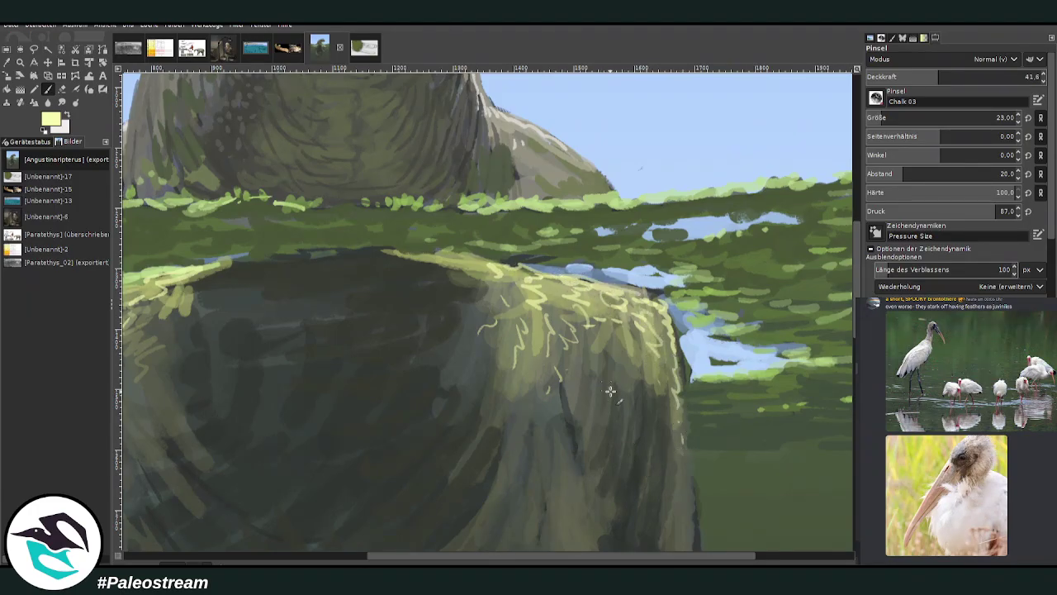
click(921, 76)
scroll(570, 295, down, 5)
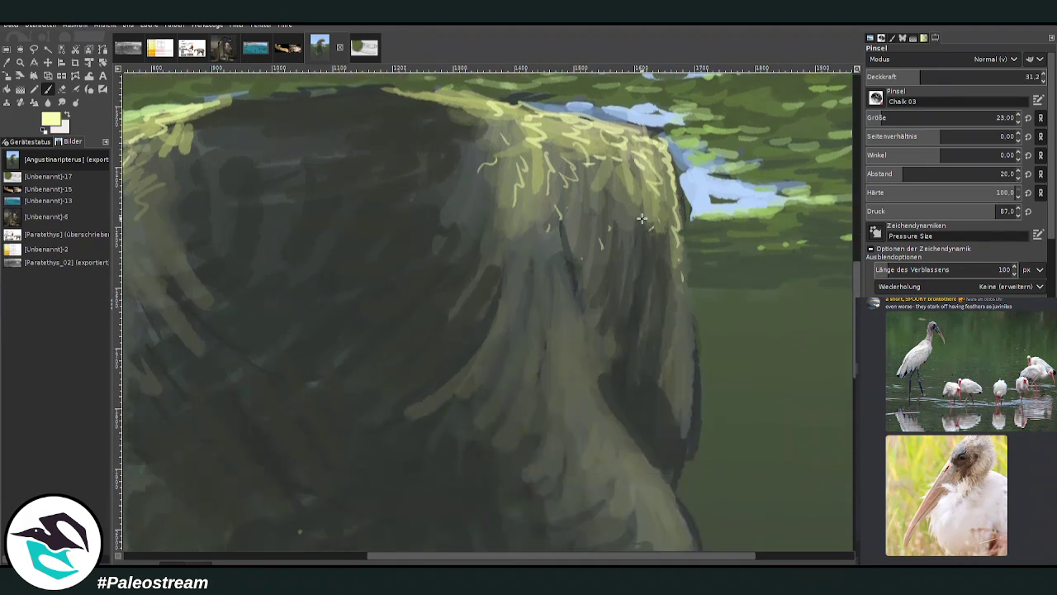
scroll(692, 254, down, 4)
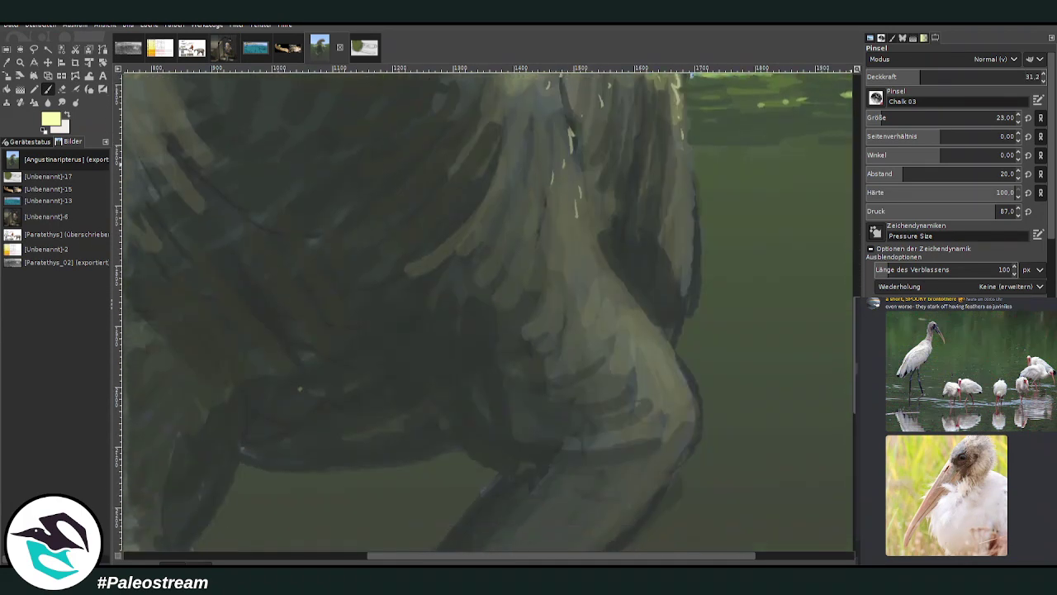
Add faint, broader highlight dabs around the elbow below that shoulder, lowering the opacity to 13.9 and enlarging the brush to 76
click(886, 118)
click(911, 75)
click(917, 118)
click(890, 77)
mouse_move(609, 286)
mouse_down()
mouse_move(570, 316)
mouse_move(541, 313)
mouse_up()
click(584, 311)
mouse_move(599, 347)
mouse_down()
mouse_move(631, 350)
mouse_move(643, 366)
mouse_move(619, 331)
mouse_up()
drag(575, 229, 586, 258)
drag(565, 238, 541, 257)
click(898, 118)
mouse_move(593, 219)
mouse_down()
mouse_move(564, 252)
mouse_move(549, 258)
mouse_move(609, 293)
mouse_move(558, 292)
mouse_move(534, 345)
mouse_up()
Paint faint pale highlight strokes down the upper part of the other submerged arm
drag(423, 559, 257, 559)
drag(415, 381, 373, 379)
drag(379, 329, 382, 299)
drag(390, 259, 391, 270)
mouse_move(393, 135)
mouse_down()
mouse_move(397, 162)
mouse_move(434, 162)
mouse_up()
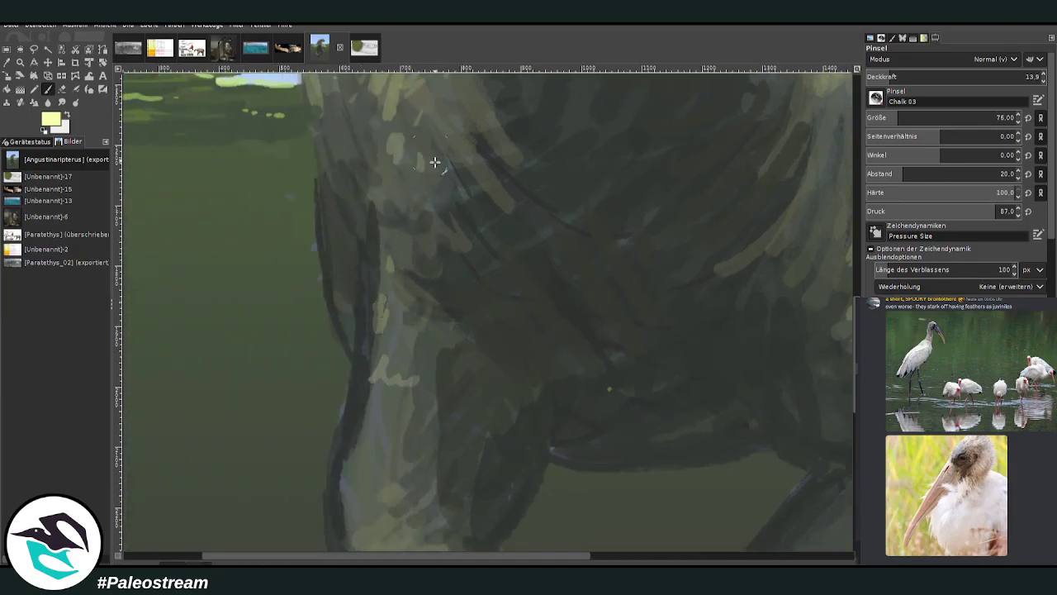
Sample dark tones from the arm and darken its outer edge with brush size 43 and opacity 54.3
ctrl+click(444, 315)
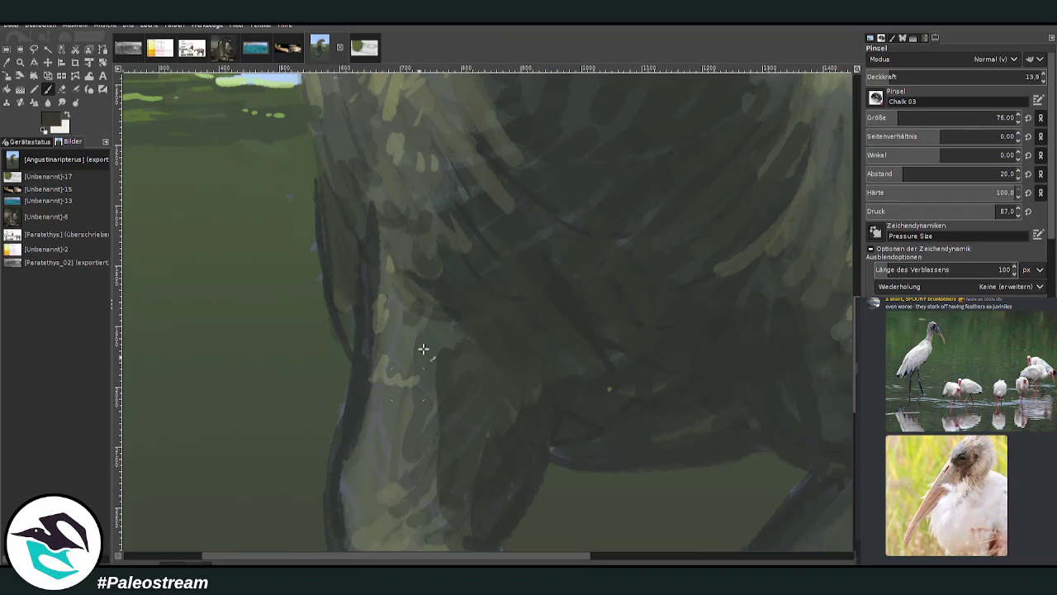
drag(910, 77, 963, 76)
drag(896, 120, 880, 116)
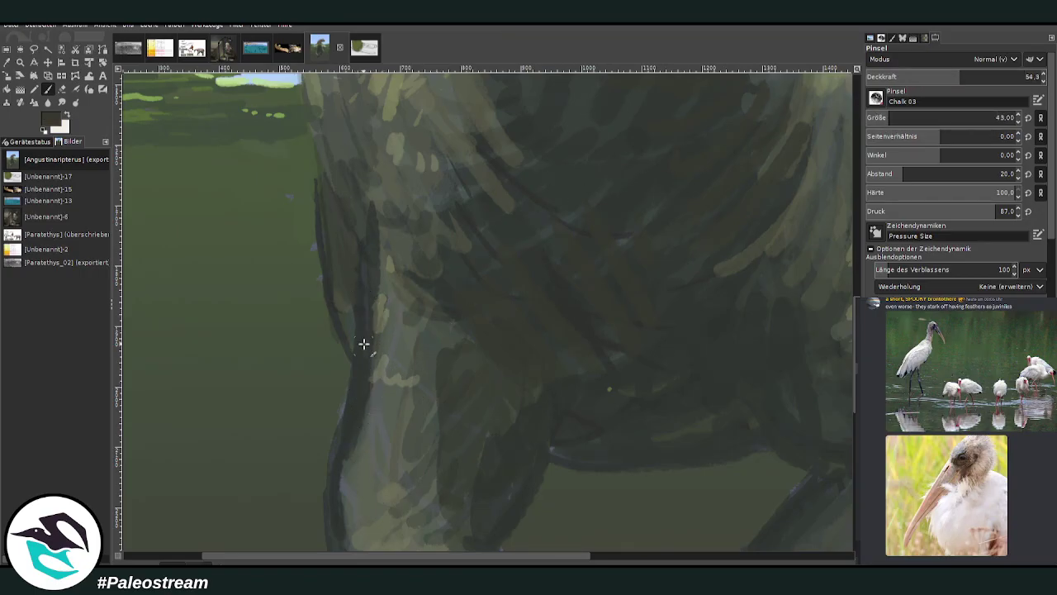
drag(365, 374, 364, 436)
ctrl+click(426, 353)
drag(371, 330, 350, 458)
mouse_move(355, 399)
mouse_down()
mouse_move(368, 220)
mouse_move(427, 314)
mouse_move(427, 221)
mouse_move(354, 300)
mouse_move(338, 474)
mouse_move(371, 500)
mouse_move(414, 461)
mouse_move(427, 402)
mouse_move(463, 387)
mouse_move(422, 275)
mouse_up()
Draw dark skin folds across the light patch on the same forearm and down towards the wrist
scroll(830, 372, down, 5)
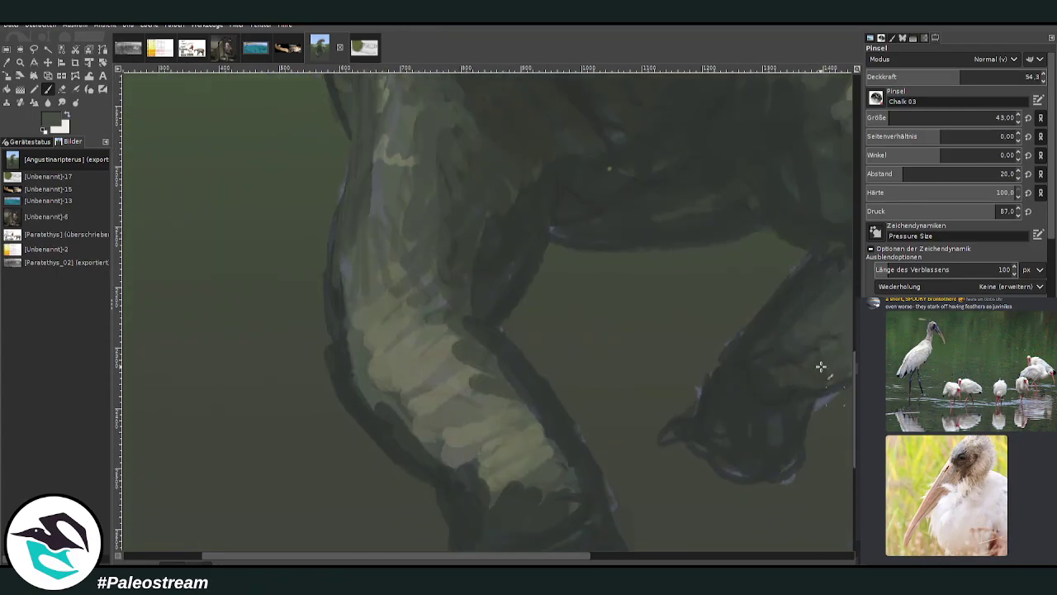
mouse_move(462, 337)
mouse_down()
mouse_move(492, 353)
mouse_move(549, 437)
mouse_move(538, 399)
mouse_move(502, 391)
mouse_move(404, 440)
mouse_move(358, 353)
mouse_move(352, 314)
mouse_move(417, 449)
mouse_move(435, 411)
mouse_move(466, 479)
mouse_move(479, 455)
mouse_move(511, 453)
mouse_move(408, 392)
mouse_move(433, 370)
mouse_move(425, 329)
mouse_move(365, 333)
mouse_up()
drag(505, 491, 528, 456)
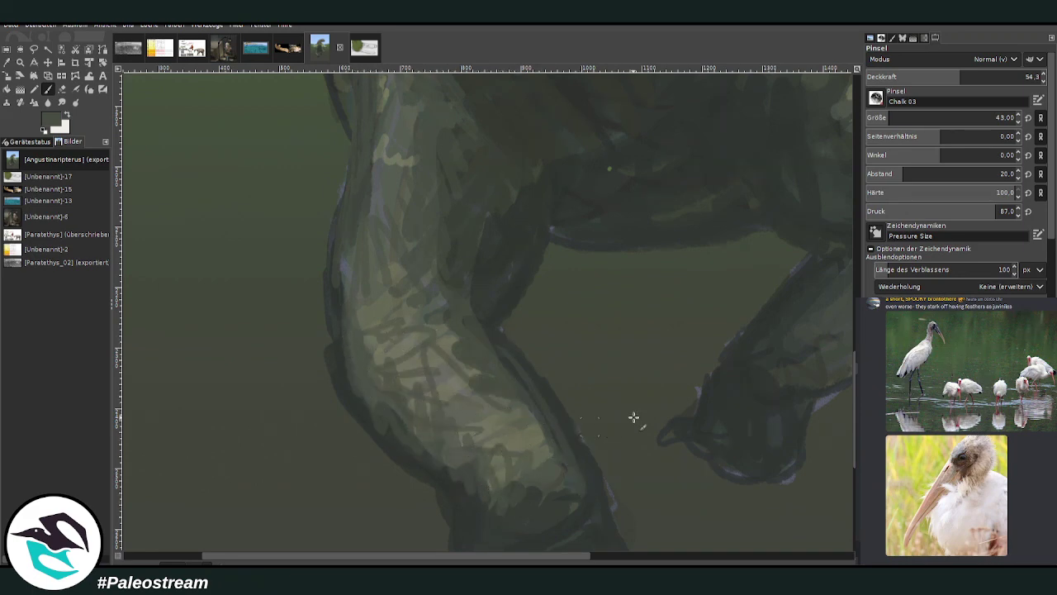
drag(855, 373, 855, 376)
scroll(838, 252, down, 3)
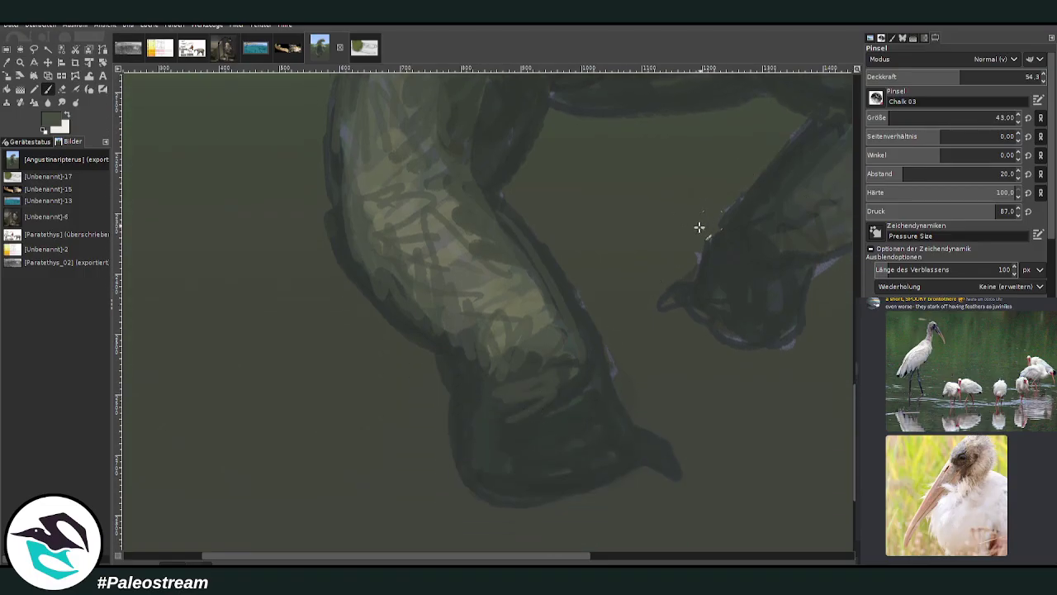
scroll(531, 545, right, 5)
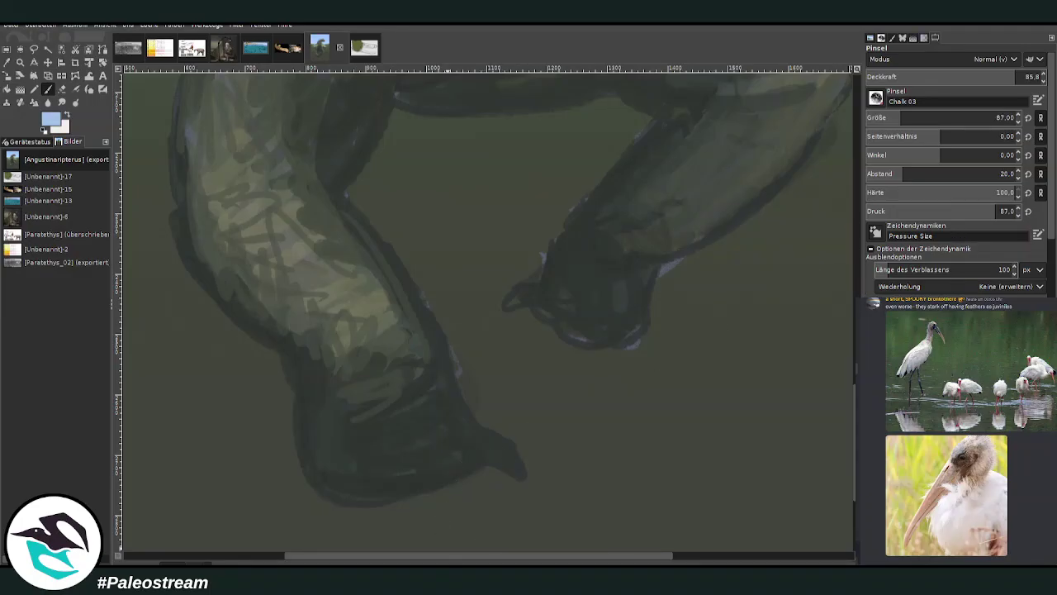
right_click(825, 454)
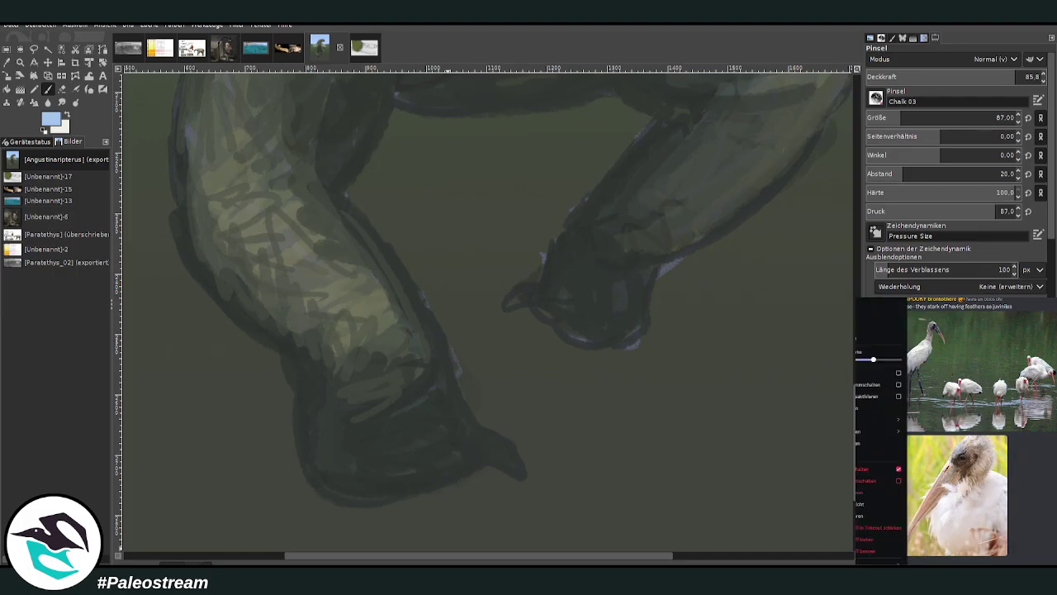
click(901, 471)
click(1008, 557)
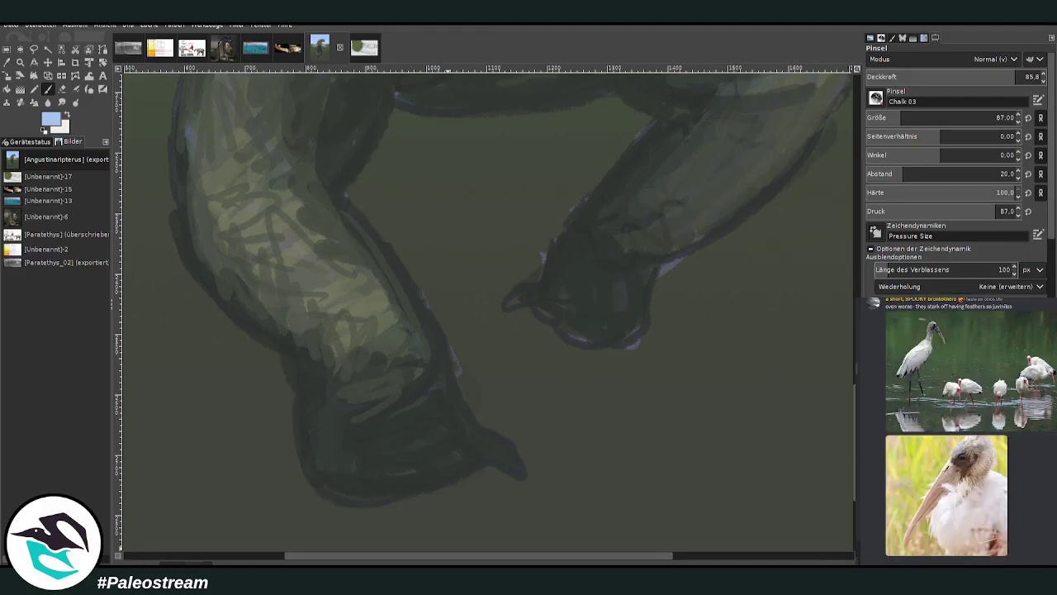
Erase the stray bluish edges around the raised hand and beside the wrist of the lower arm
key(shift+e)
mouse_move(667, 265)
mouse_down()
mouse_move(627, 349)
mouse_move(650, 340)
mouse_move(552, 343)
mouse_move(530, 306)
mouse_up()
drag(547, 237, 529, 273)
drag(536, 317, 571, 345)
drag(455, 365, 475, 402)
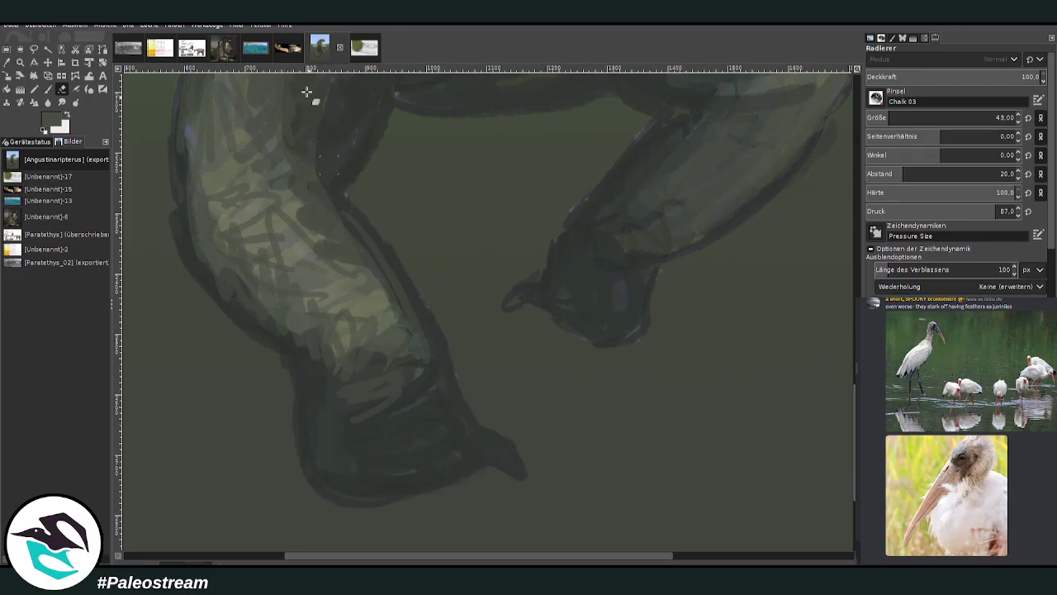
Sample a dark tone from the raised hand and paint its outline and the wrinkles at both wrists at opacity 77.6
key(o)
click(634, 319)
key(p)
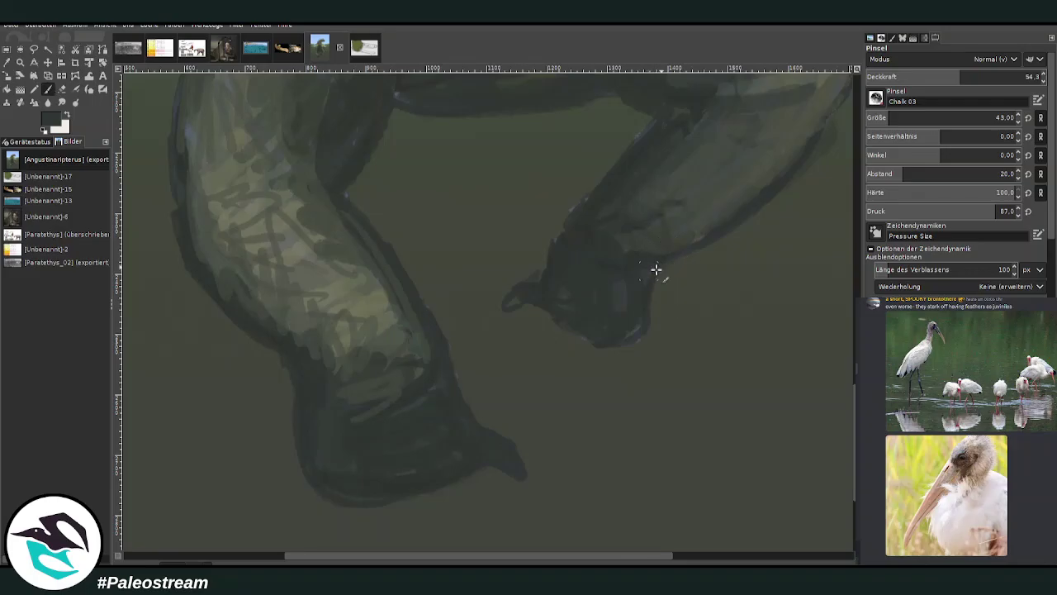
click(1001, 76)
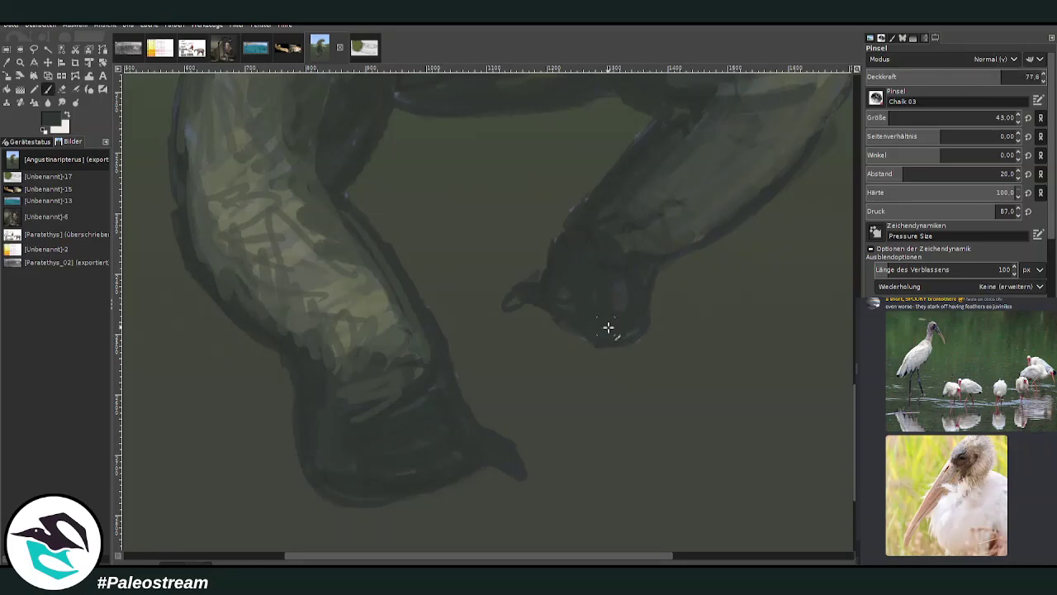
drag(566, 223, 652, 118)
drag(332, 386, 412, 347)
mouse_move(375, 347)
mouse_down()
mouse_move(335, 374)
mouse_move(351, 333)
mouse_up()
mouse_move(318, 357)
mouse_down()
mouse_move(338, 329)
mouse_move(288, 315)
mouse_up()
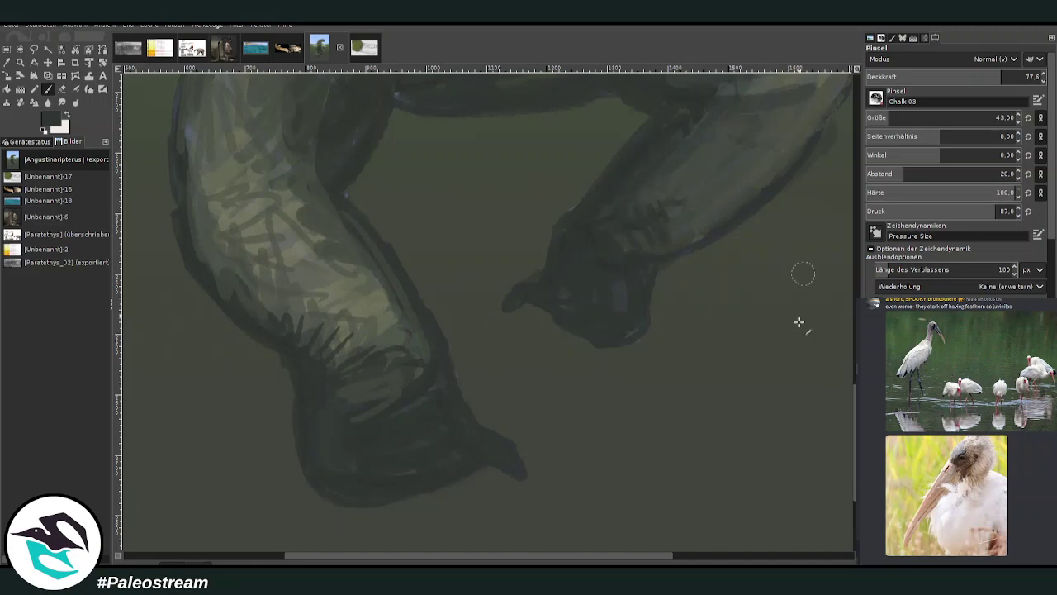
Clean up the outer edge of the submerged upper arm with the eraser
scroll(700, 385, up, 5)
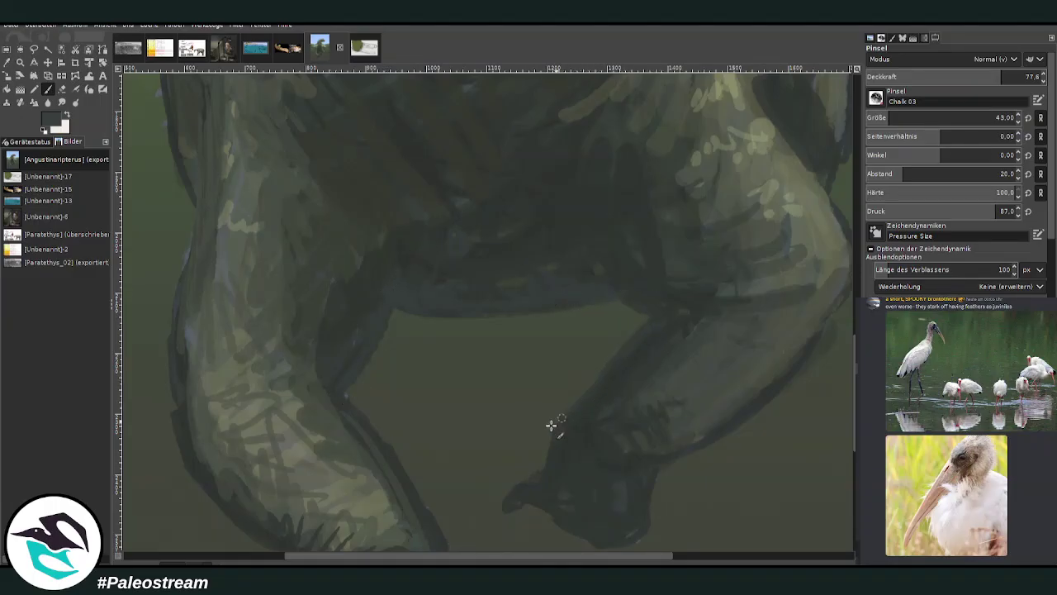
drag(476, 558, 383, 558)
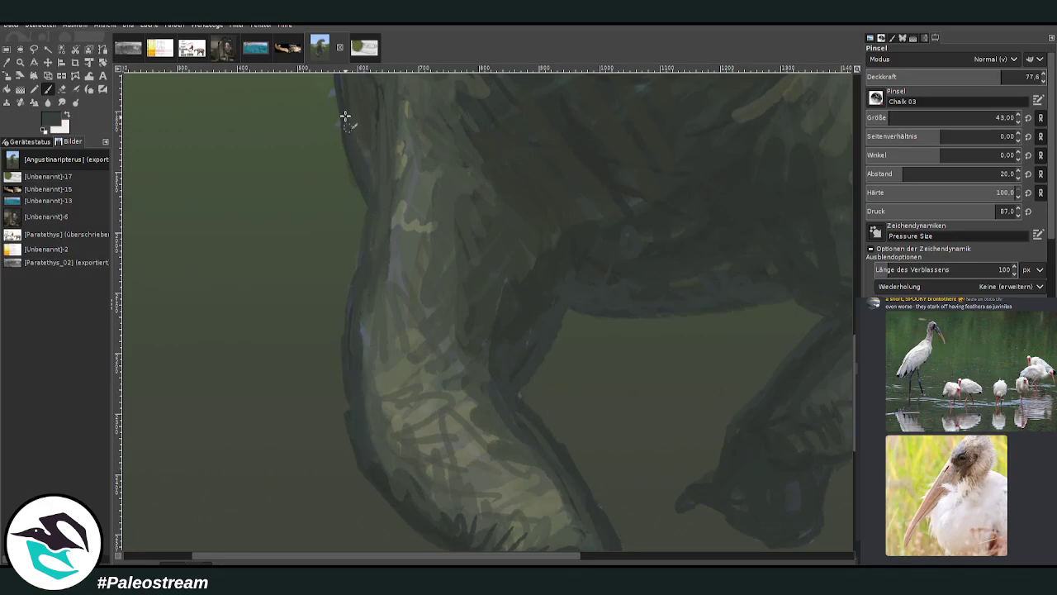
scroll(804, 332, up, 5)
key(shift+e)
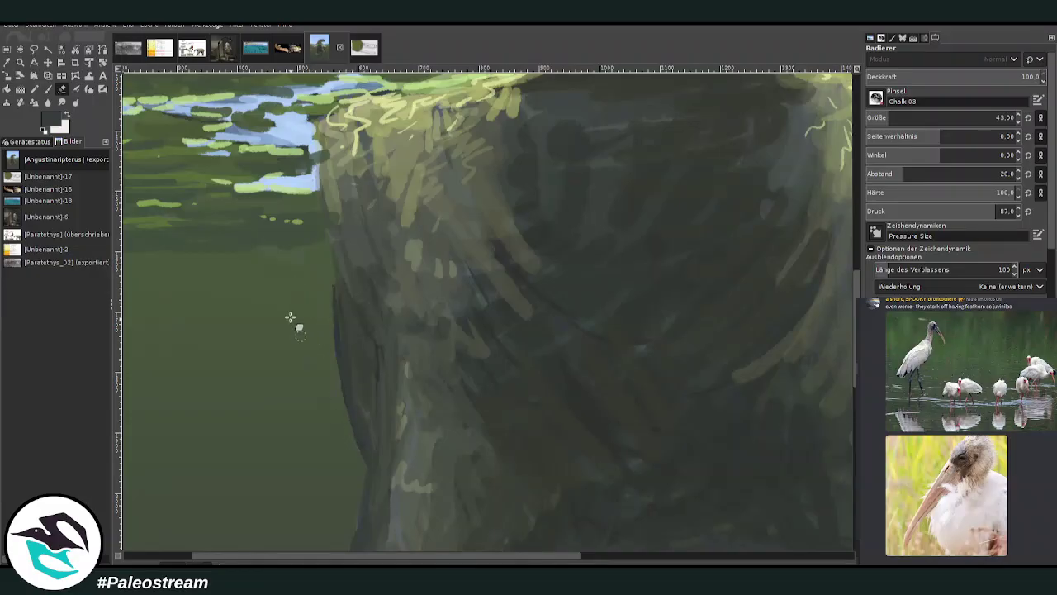
scroll(265, 393, down, 5)
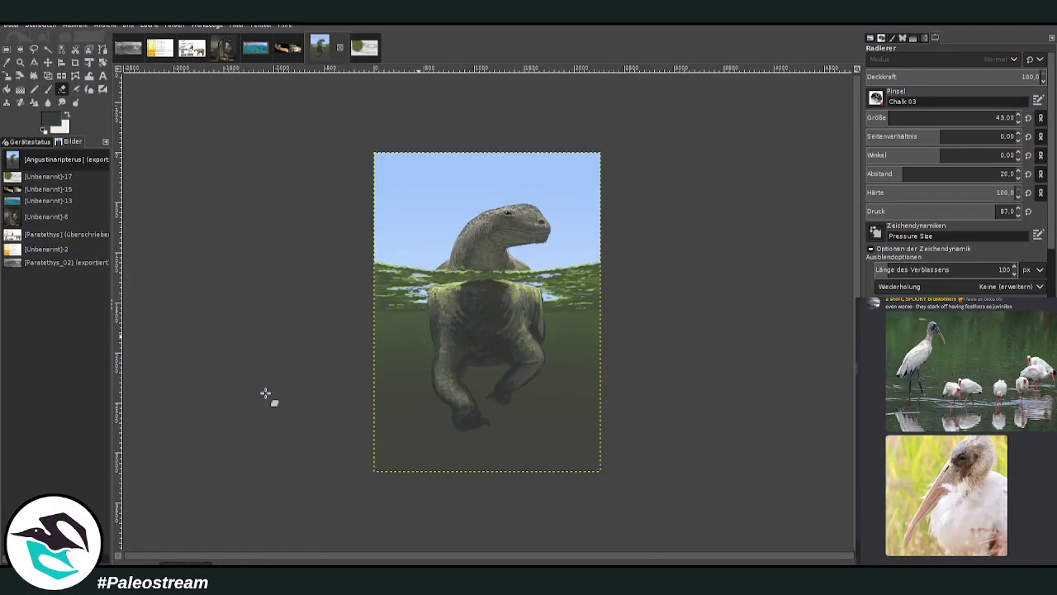
Sample light olive green from the shoulder highlight and set the brush to size 269 with opacity 16.1
key(z)
drag(338, 197, 636, 473)
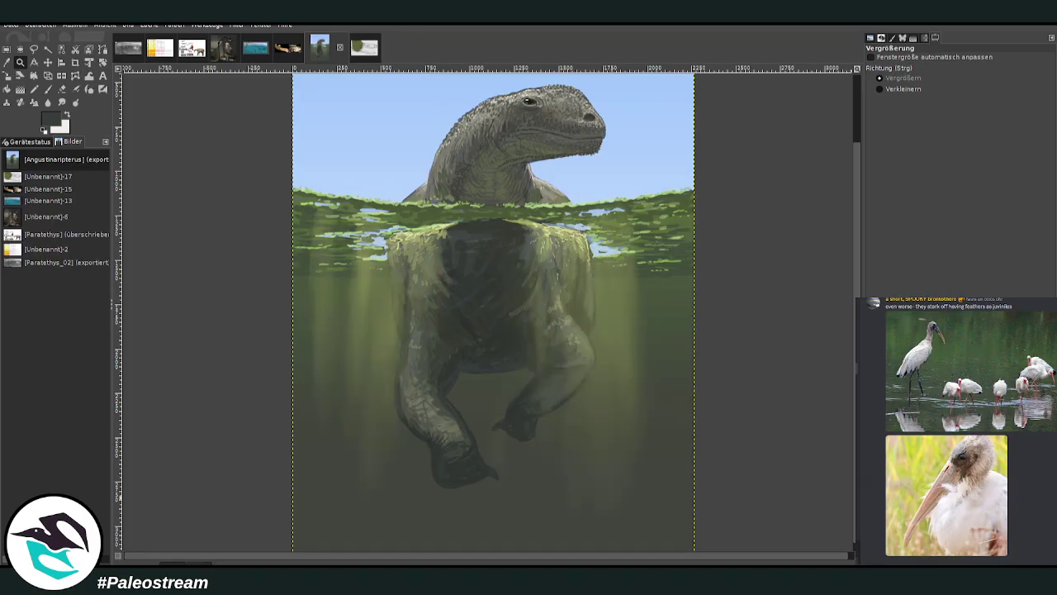
drag(289, 158, 715, 506)
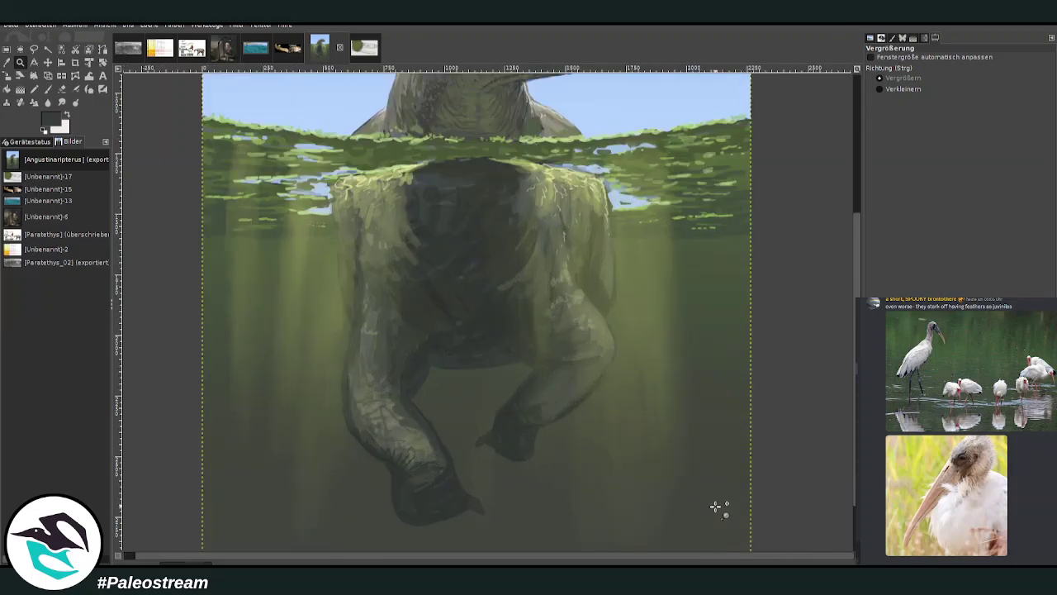
key(p)
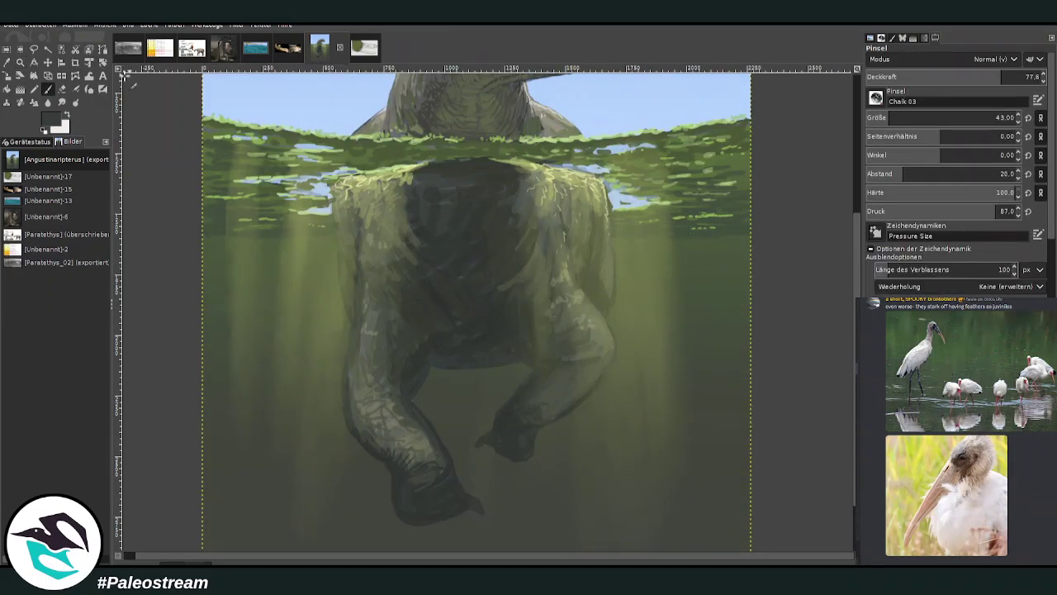
ctrl+click(578, 180)
click(934, 118)
click(894, 77)
key(Return)
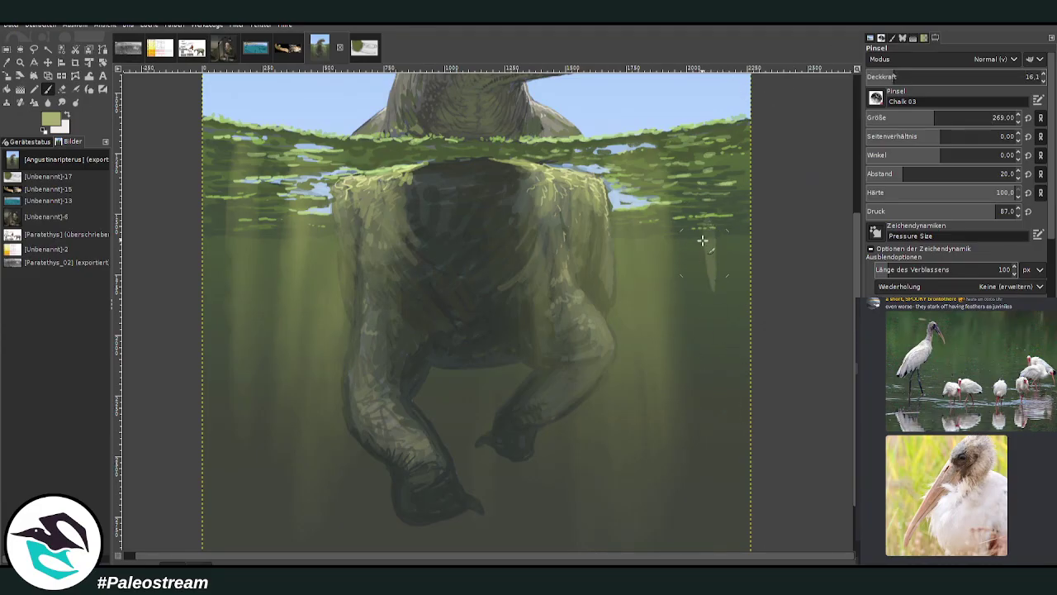
Try painting vertical light shafts in the water on both sides of the body, lowering the opacity to 7.3, and smudge them
drag(703, 220, 715, 378)
click(878, 77)
drag(683, 225, 690, 324)
drag(263, 246, 251, 331)
drag(219, 240, 211, 335)
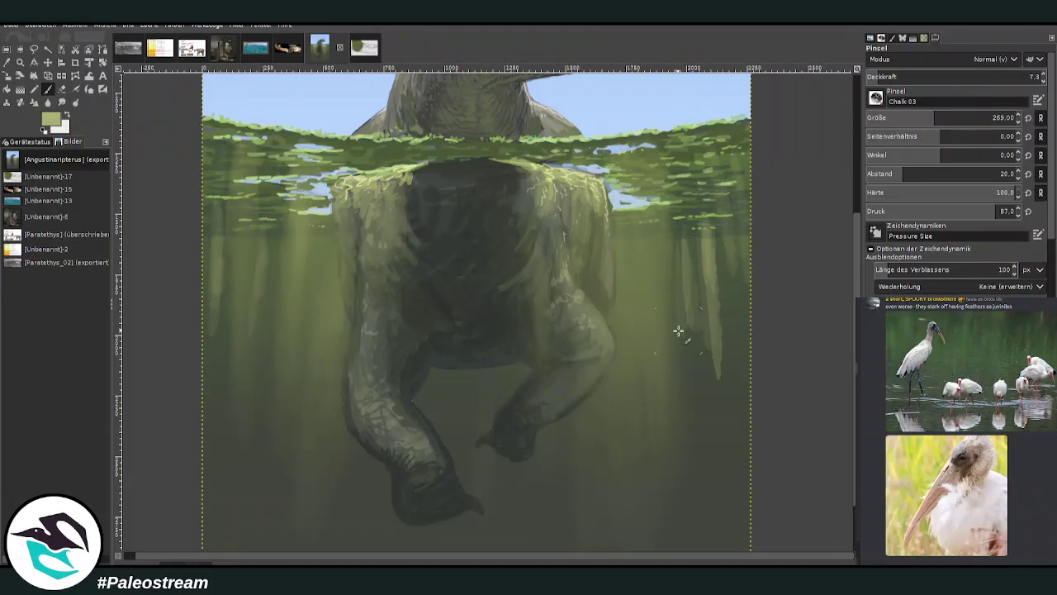
key(s)
mouse_move(708, 245)
mouse_down()
mouse_move(713, 355)
mouse_move(701, 236)
mouse_move(721, 288)
mouse_move(715, 250)
mouse_move(725, 304)
mouse_move(717, 261)
mouse_move(741, 215)
mouse_up()
mouse_move(673, 240)
mouse_down()
mouse_move(688, 275)
mouse_move(676, 221)
mouse_move(727, 189)
mouse_move(700, 200)
mouse_move(671, 278)
mouse_up()
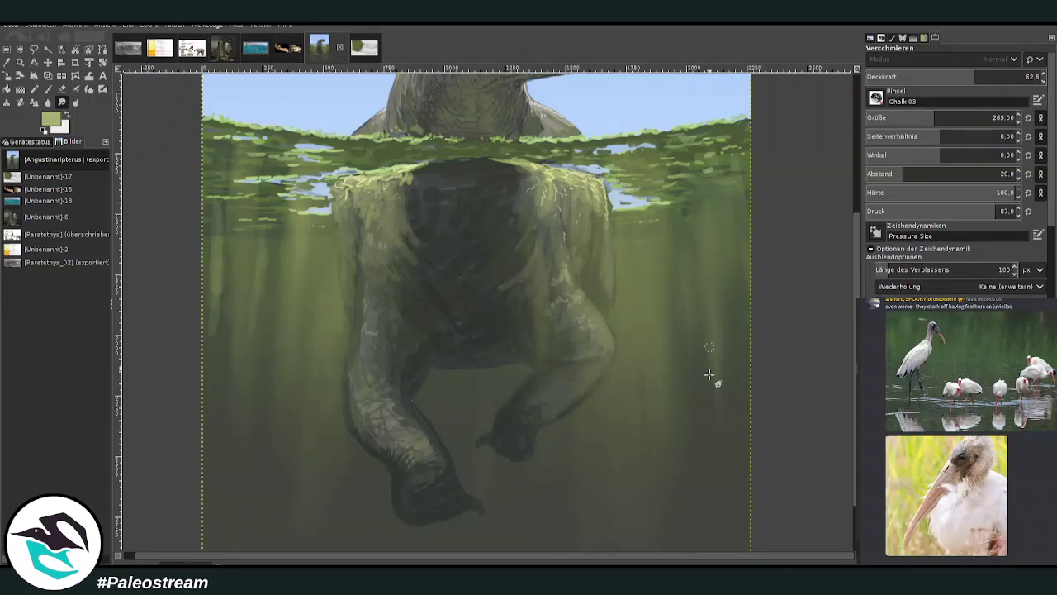
Undo the smudging and the new light shafts, keeping the earlier soft light rays
key(ctrl+z)
key(ctrl+z)
key(ctrl+z)
key(ctrl+z)
key(ctrl+z)
key(ctrl+z)
key(ctrl+z)
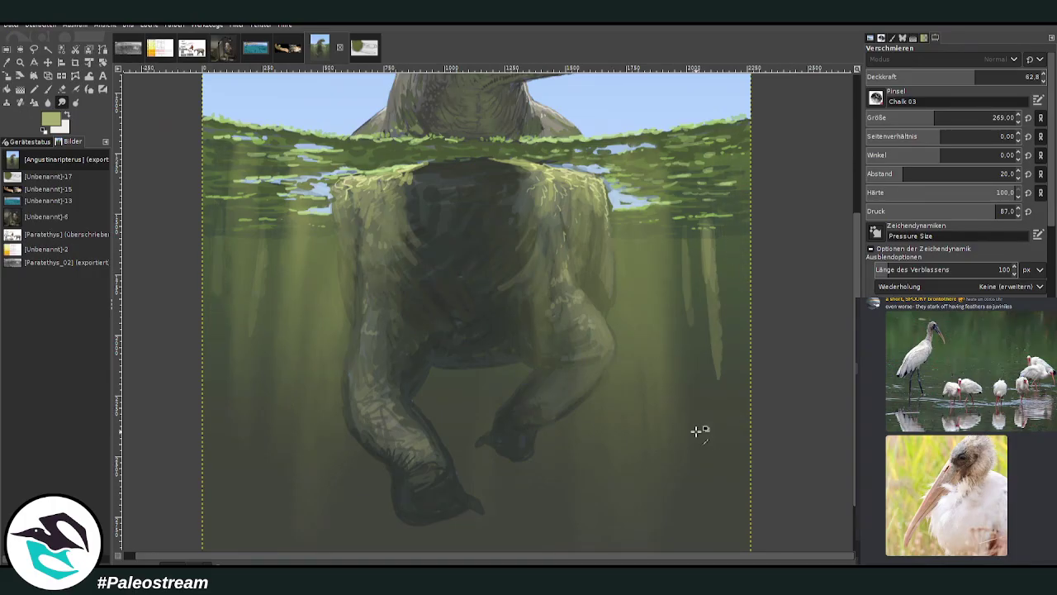
key(ctrl+z)
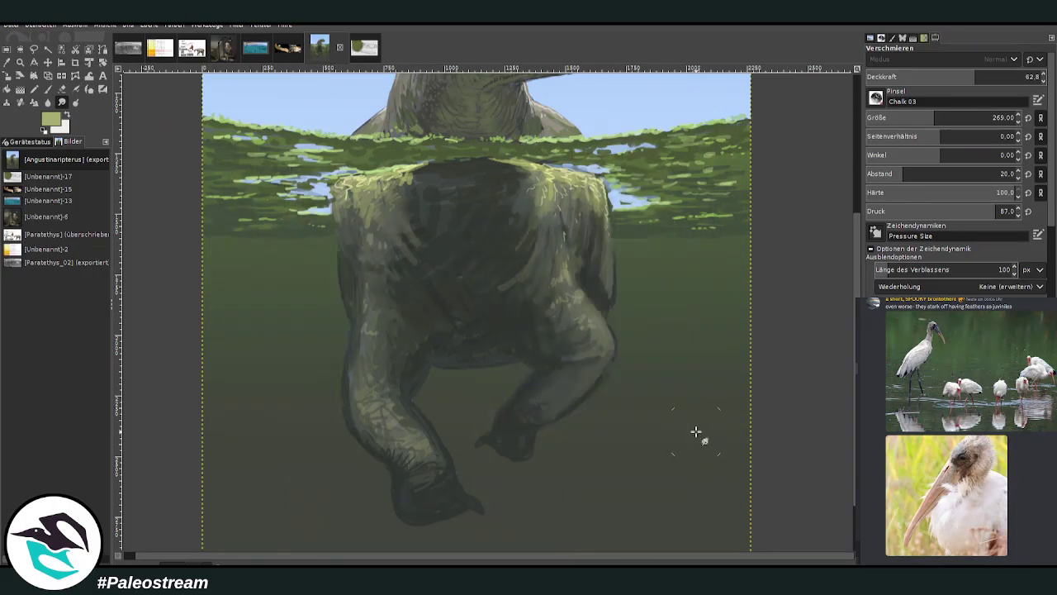
key(ctrl+y)
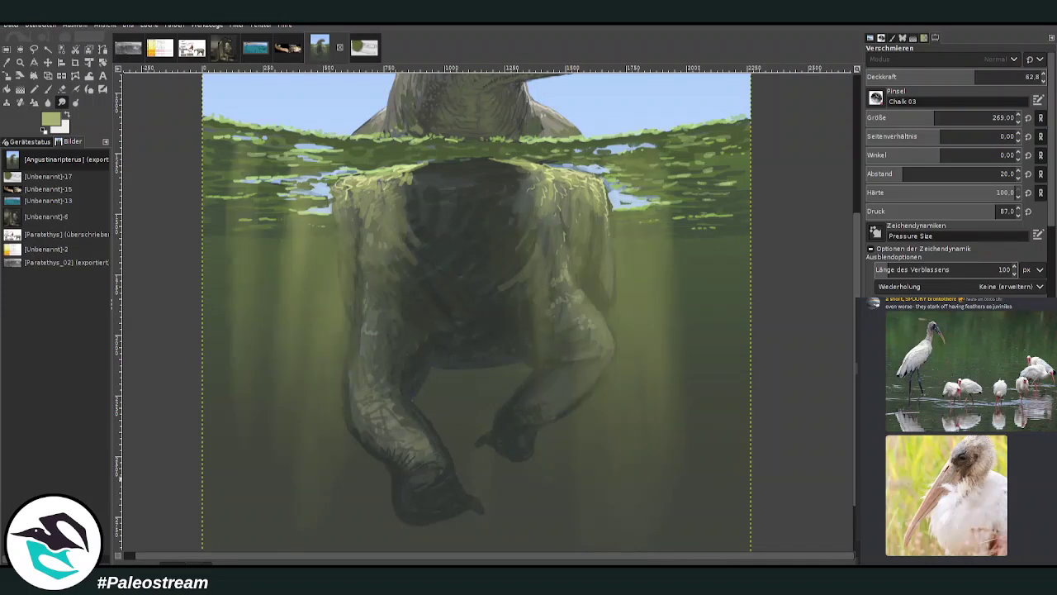
Repaint faint vertical light shafts below the algae on both sides of the body at opacity 7.3
key(p)
drag(705, 229, 715, 381)
mouse_move(690, 224)
mouse_down()
mouse_move(682, 257)
mouse_move(698, 322)
mouse_up()
drag(724, 200, 724, 266)
drag(218, 207, 223, 278)
drag(263, 223, 263, 276)
Smudge the new light shafts on both sides vertically to blend them softly into the murky water
click(61, 103)
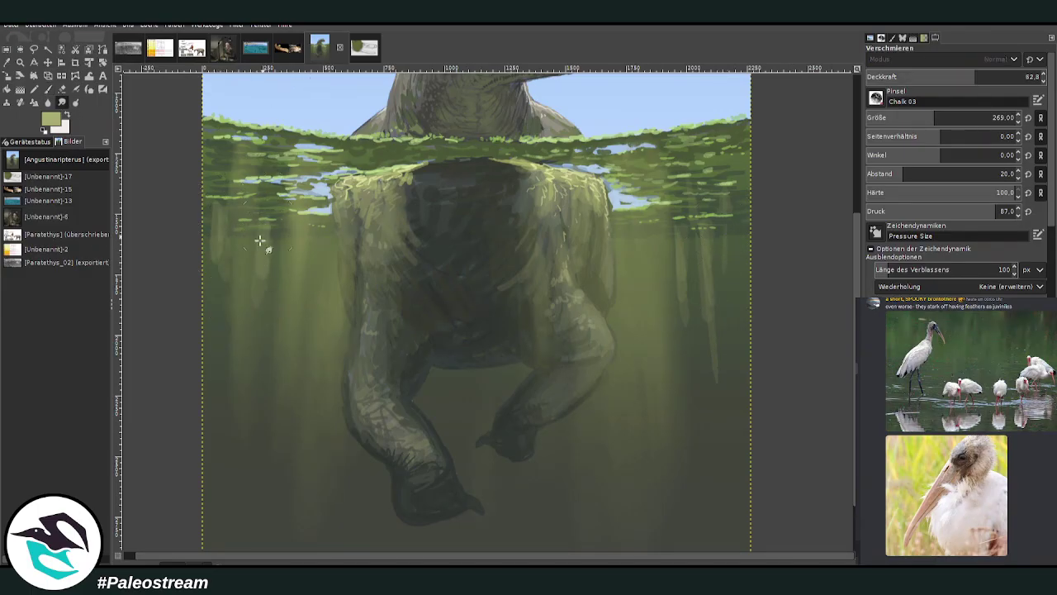
drag(217, 293, 226, 337)
drag(267, 226, 264, 289)
drag(678, 213, 690, 318)
drag(702, 227, 718, 323)
mouse_move(726, 211)
mouse_down()
mouse_move(728, 275)
mouse_move(709, 229)
mouse_move(720, 416)
mouse_move(697, 311)
mouse_move(726, 353)
mouse_move(701, 388)
mouse_move(721, 308)
mouse_move(706, 277)
mouse_move(678, 302)
mouse_move(704, 401)
mouse_up()
drag(684, 228, 687, 215)
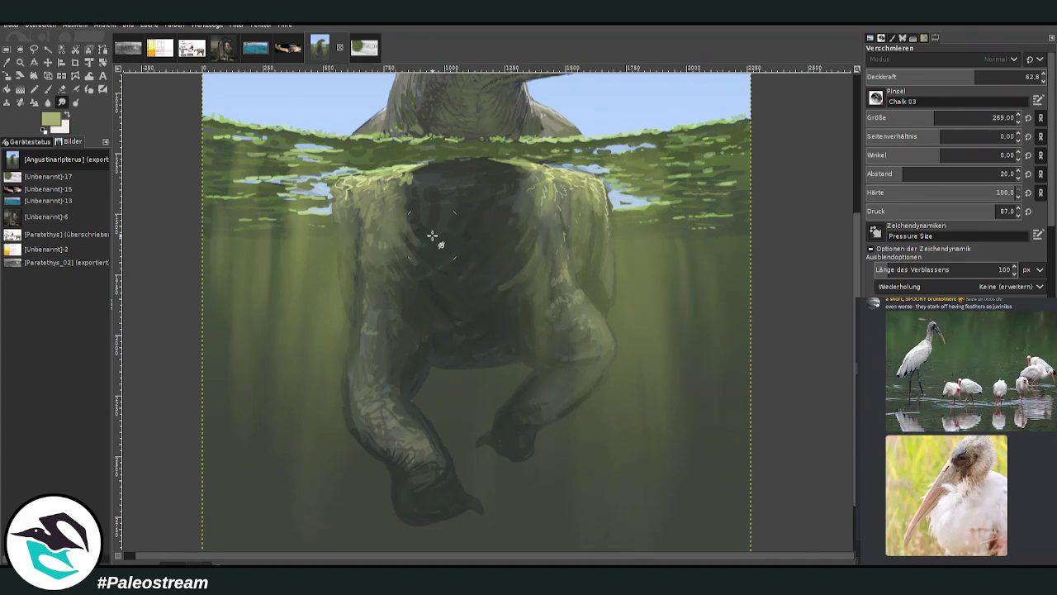
key(shift+ctrl+j)
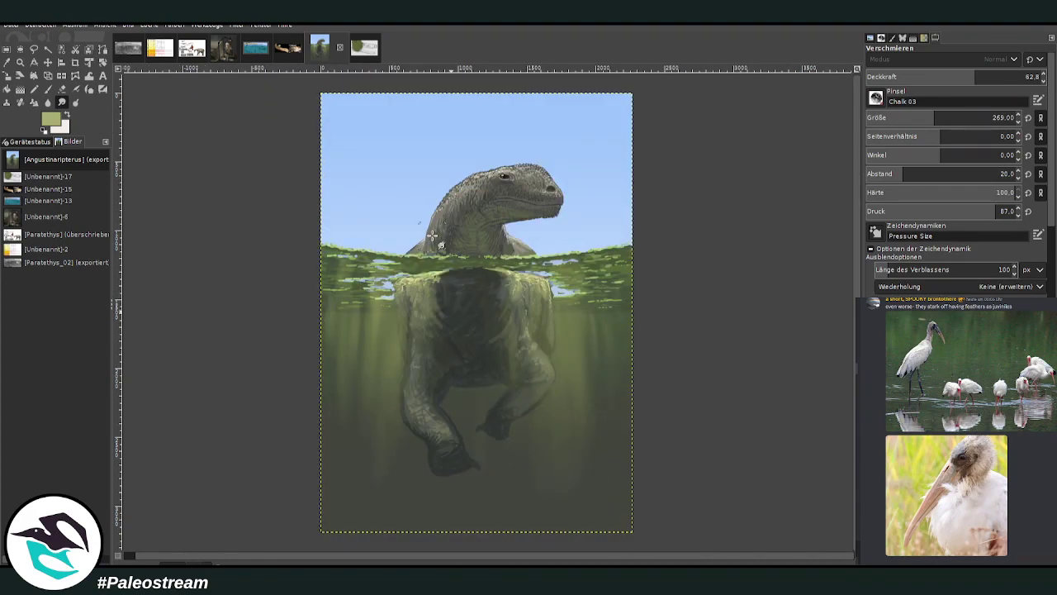
click(20, 62)
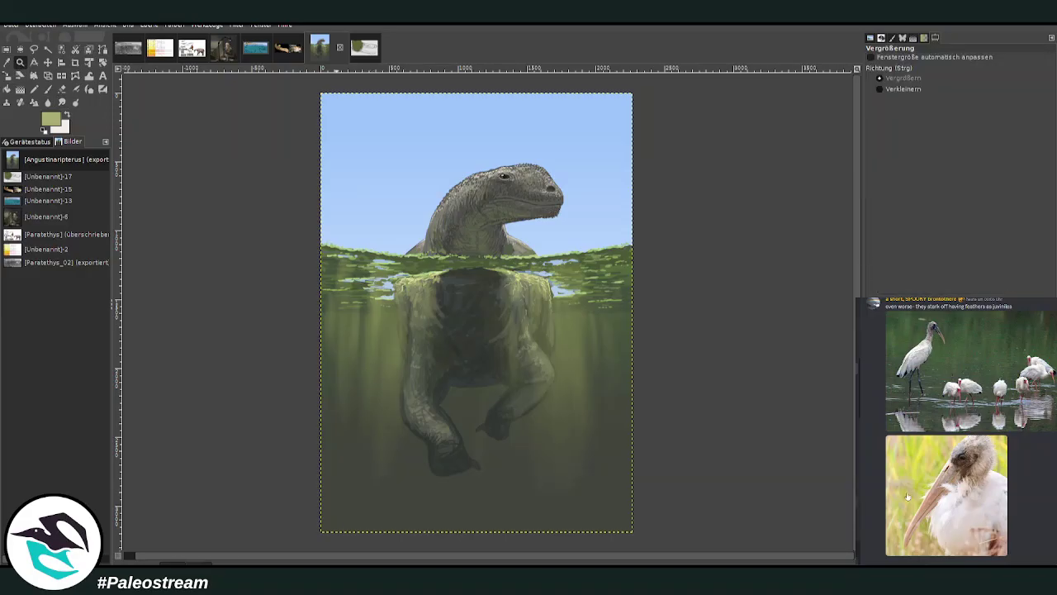
scroll(911, 495, down, 5)
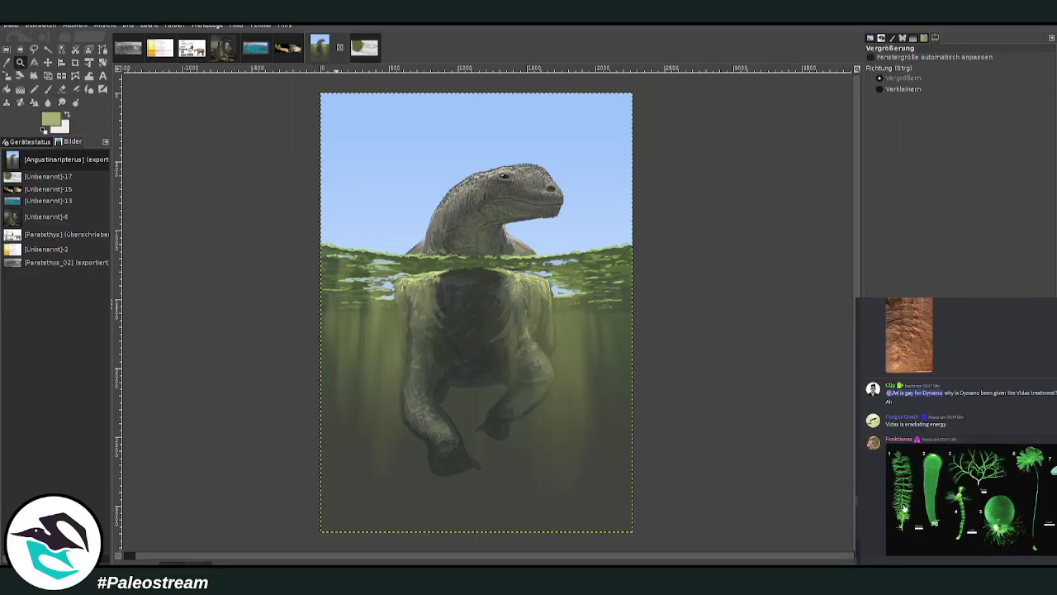
scroll(857, 441, up, 5)
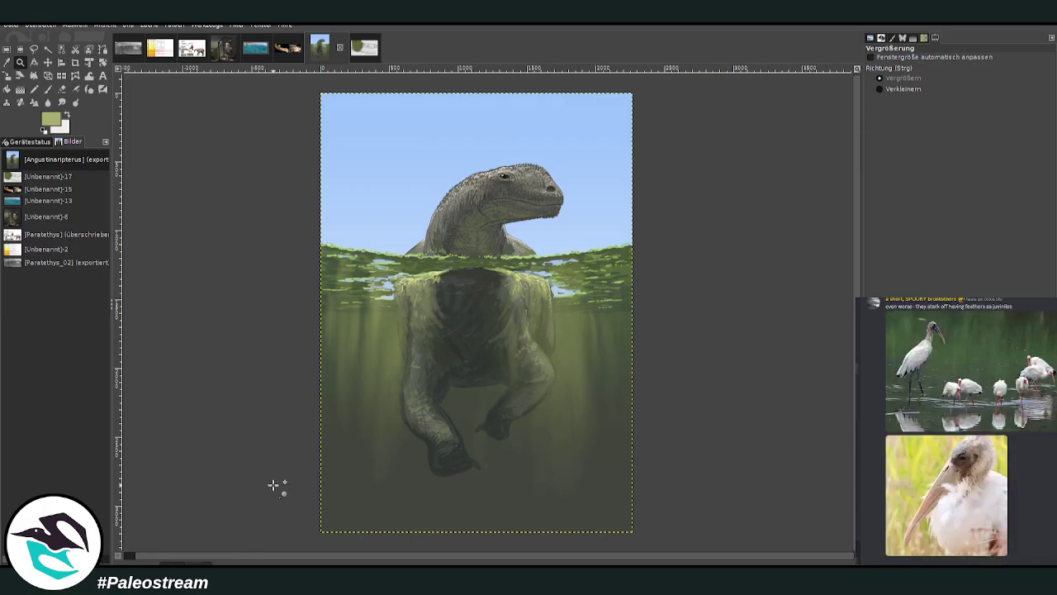
Dab small green algae flecks on the neck and both shoulders above the waterline with the Chalk 03 brush at size 32 and opacity 72.2
drag(388, 132, 563, 301)
drag(299, 132, 530, 417)
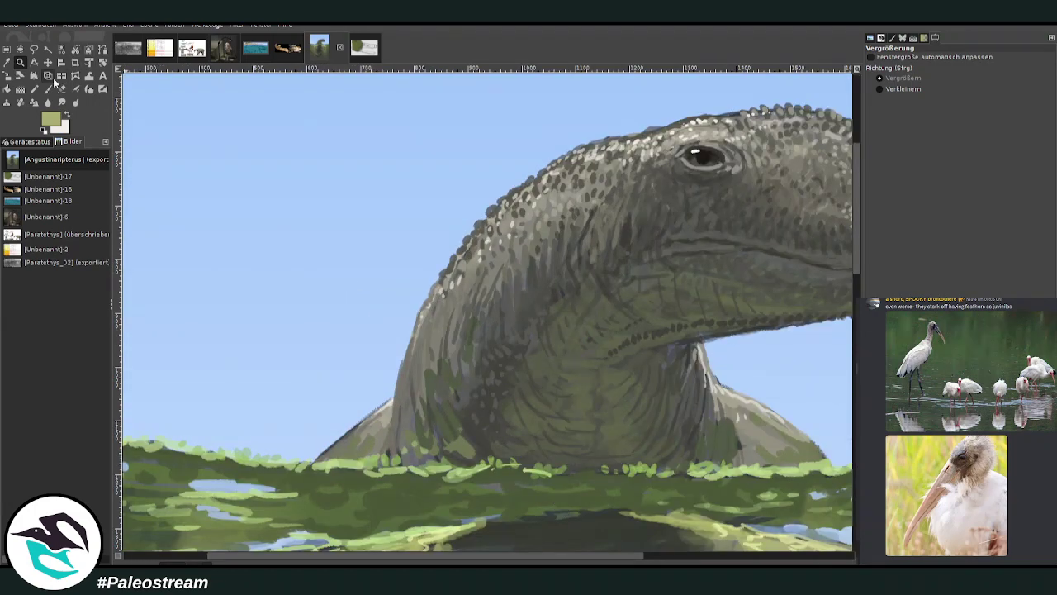
click(47, 88)
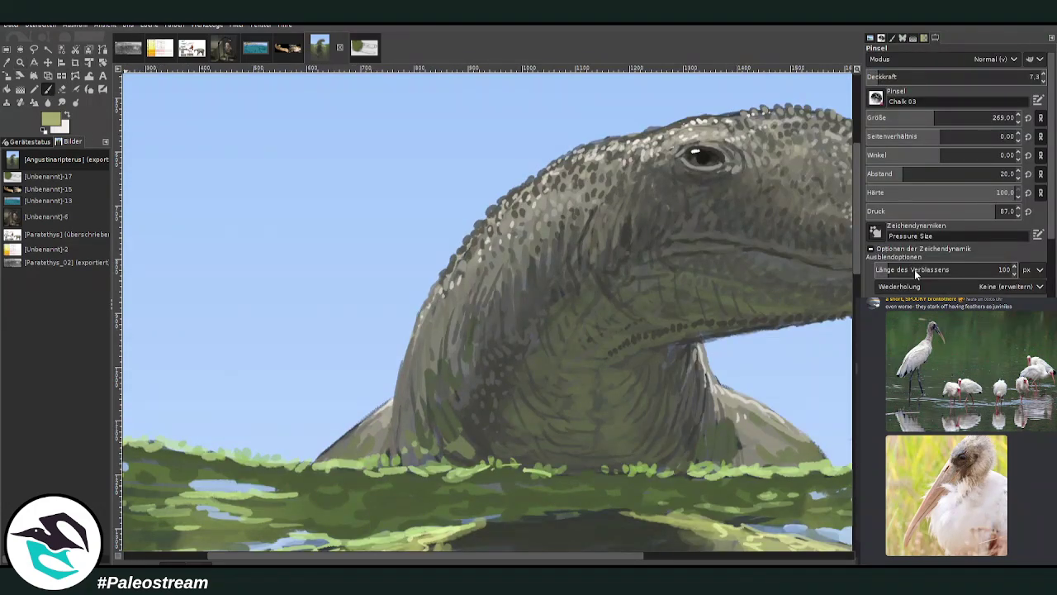
drag(889, 73, 991, 77)
click(900, 117)
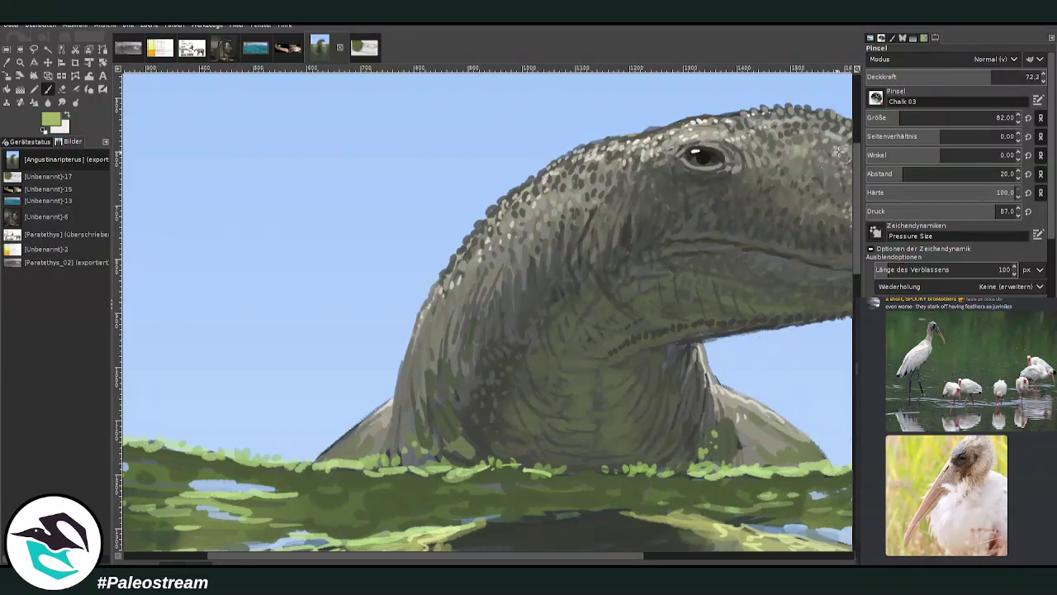
drag(722, 442, 741, 435)
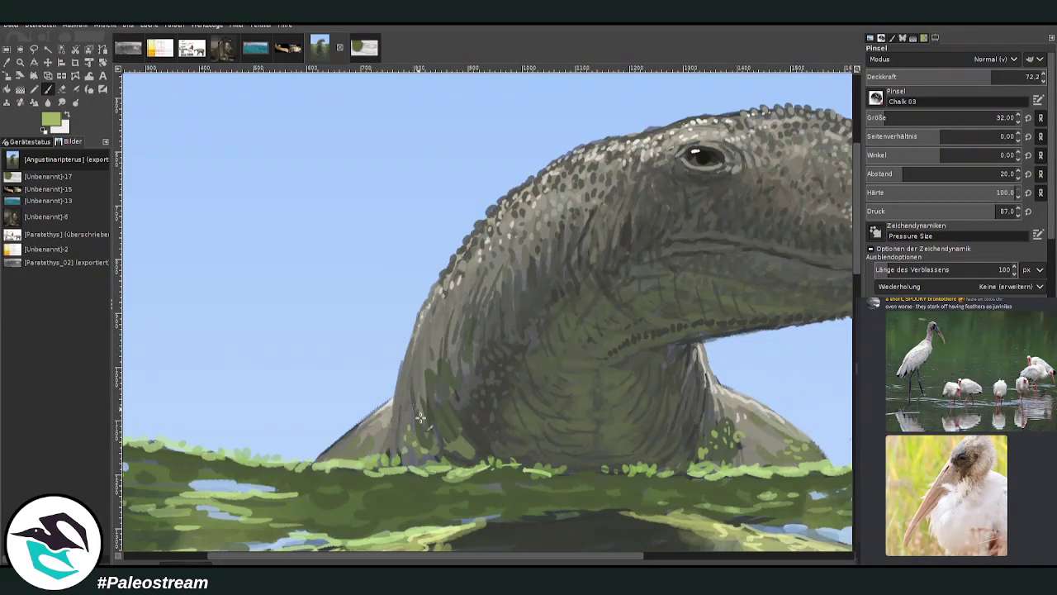
mouse_move(443, 384)
mouse_down()
mouse_move(443, 346)
mouse_move(467, 338)
mouse_move(473, 307)
mouse_up()
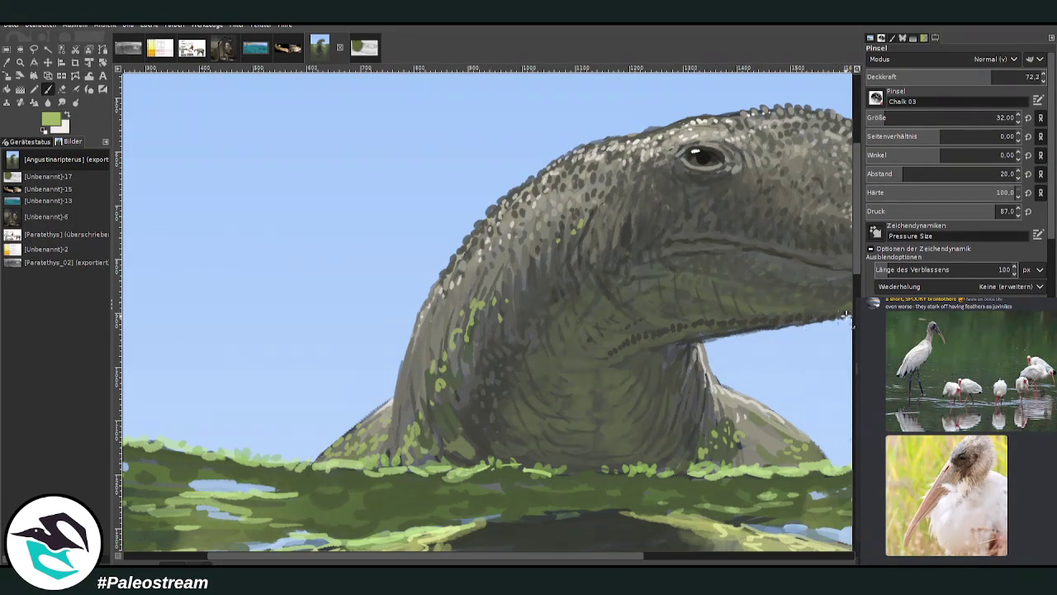
Dot tiny pale floating particles over the right-hand submerged shoulder and the water beside it, raising the brush opacity to 79.2
scroll(846, 316, down, 5)
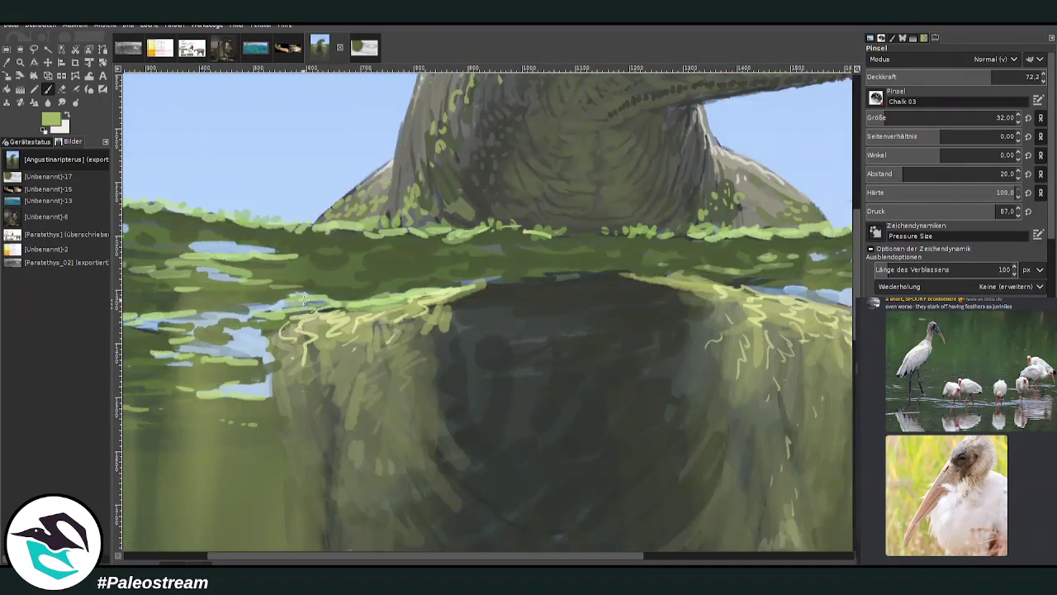
click(667, 556)
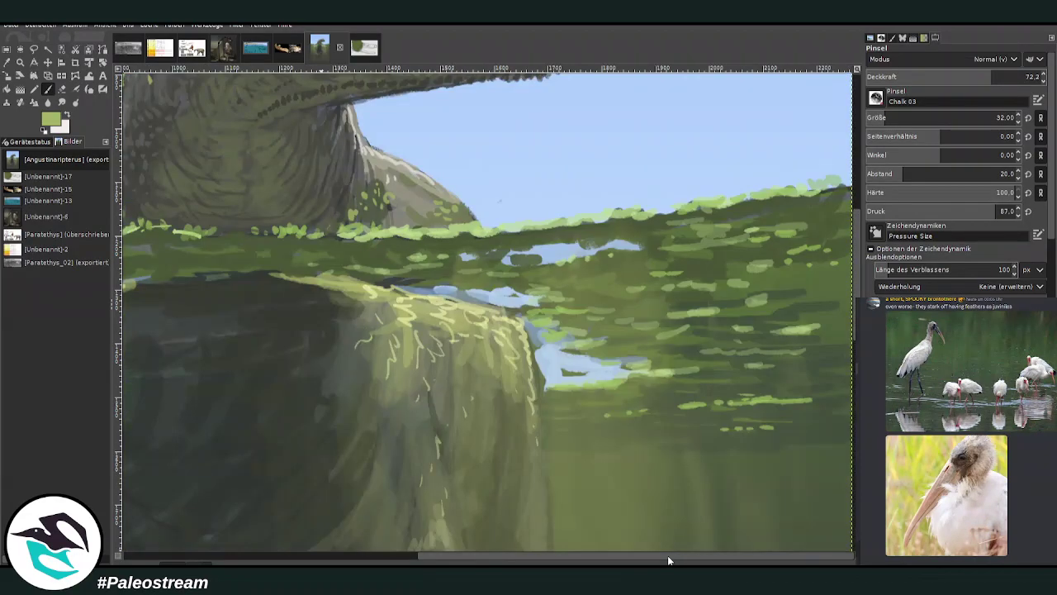
mouse_move(856, 277)
mouse_down()
mouse_move(857, 312)
mouse_move(857, 284)
mouse_up()
scroll(467, 276, up, 1)
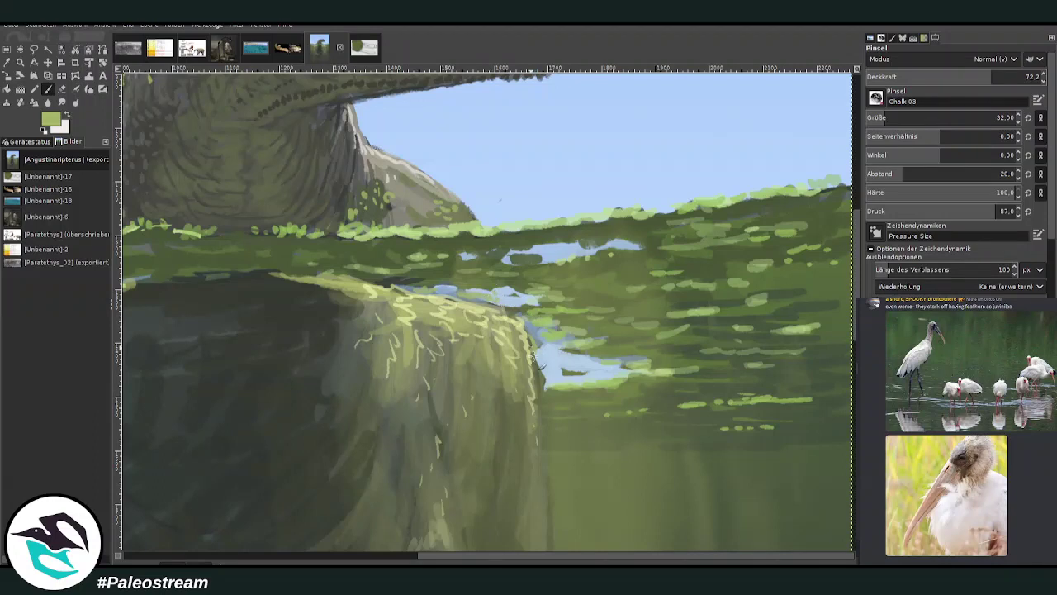
scroll(728, 182, down, 5)
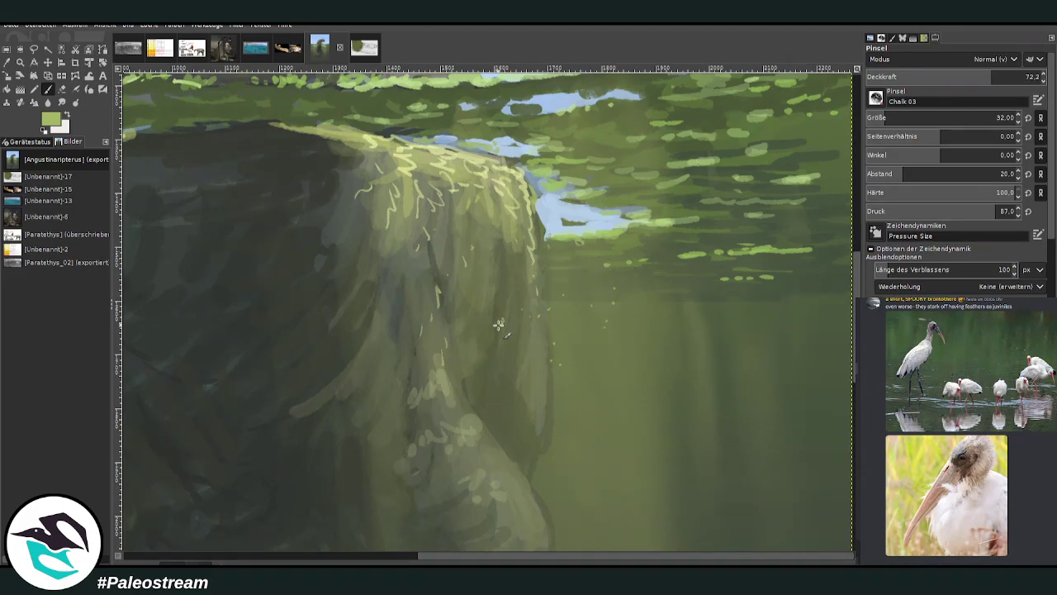
click(831, 201)
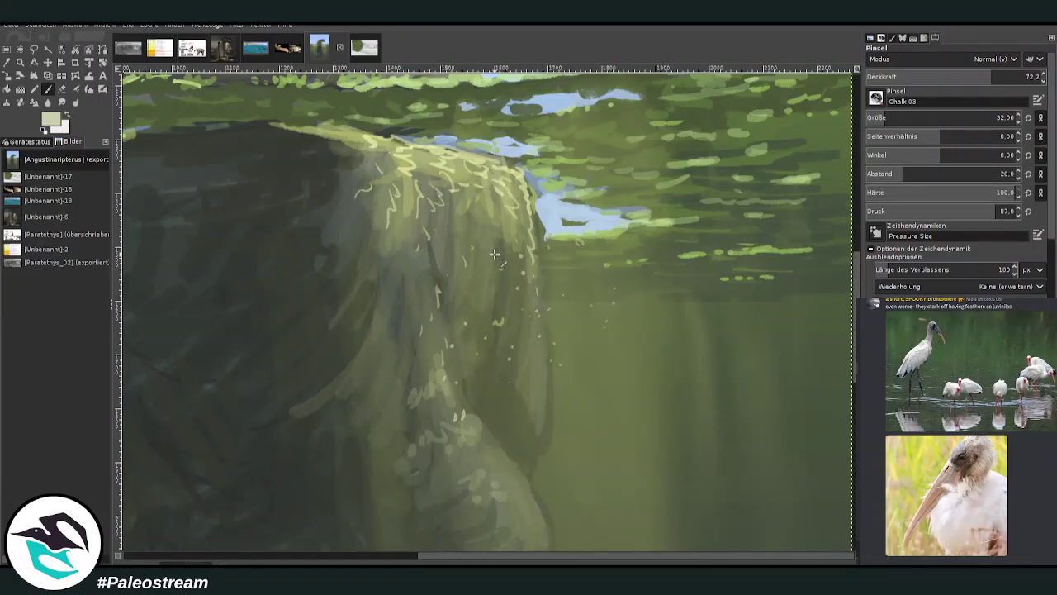
click(1003, 76)
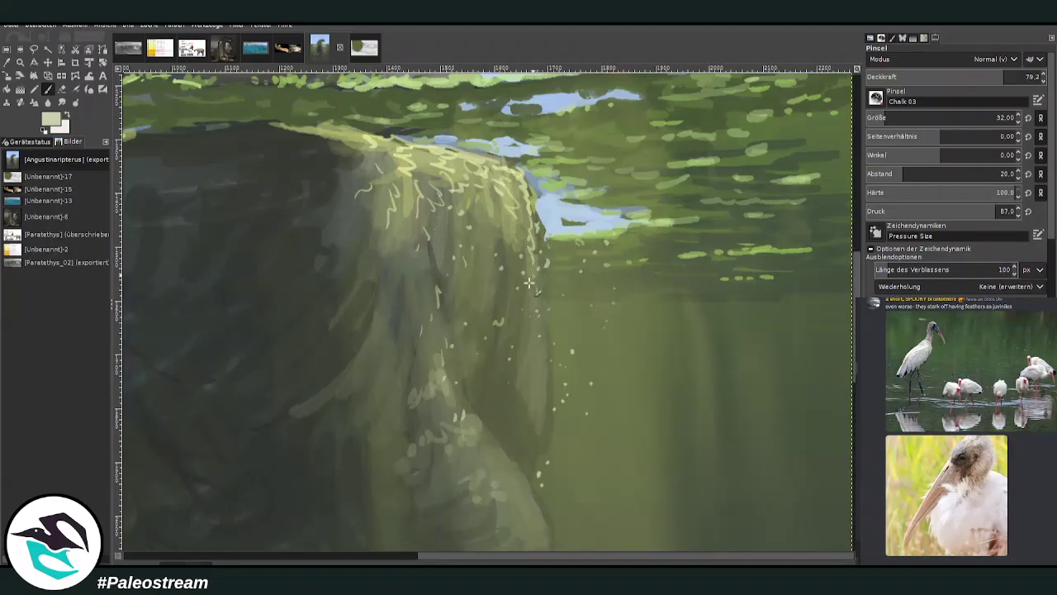
Dot matching pale particles over the left-hand submerged shoulder, upper limb and adjoining water
scroll(404, 554, left, 5)
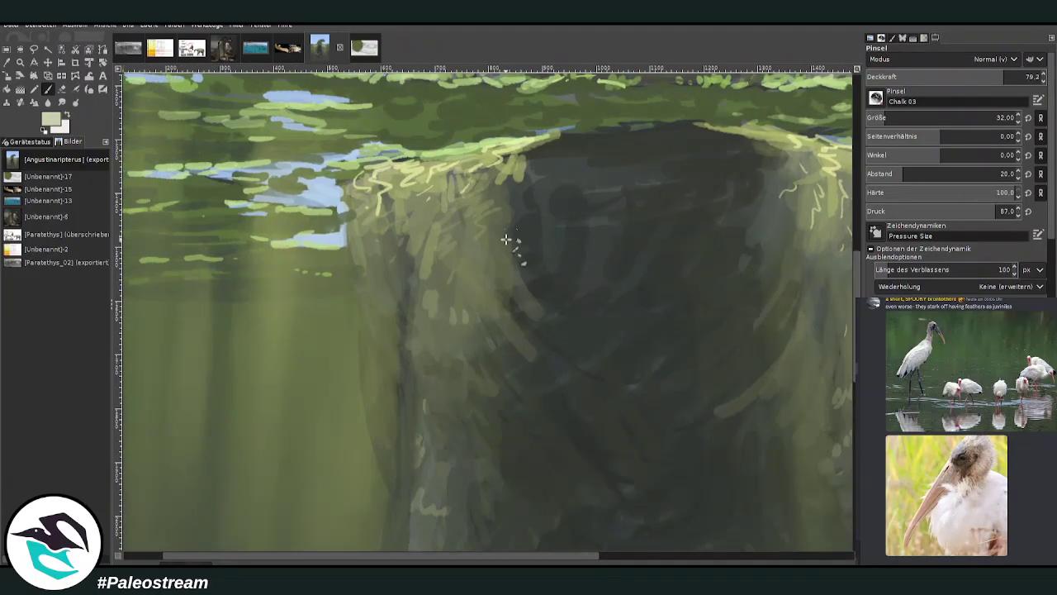
drag(481, 206, 475, 166)
click(344, 322)
click(354, 340)
click(393, 335)
click(399, 360)
click(392, 380)
click(403, 398)
click(439, 391)
click(436, 374)
click(436, 337)
click(428, 300)
click(416, 198)
click(400, 194)
key(shift+ctrl+j)
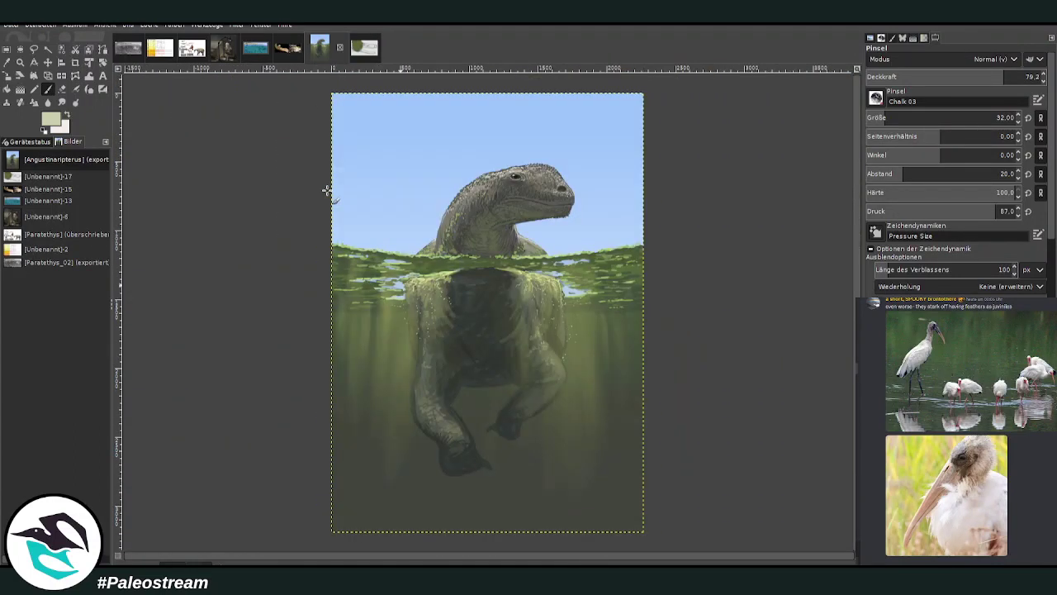
Darken the deep water with a linear foreground-to-transparent gradient at opacity 33.4, from below the feet up to the chest, using a sampled dark tone
key(z)
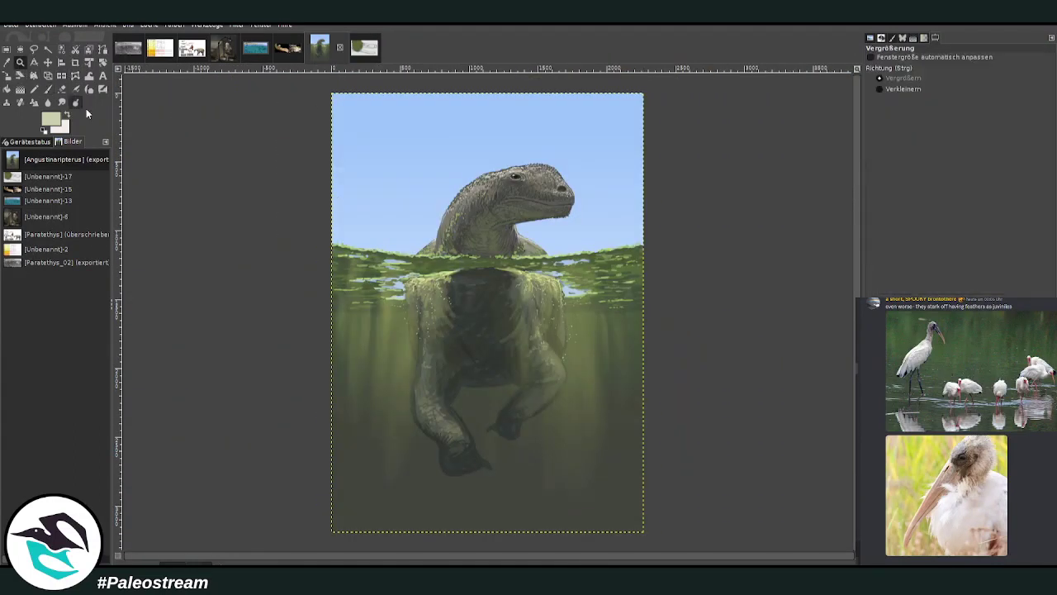
click(360, 249)
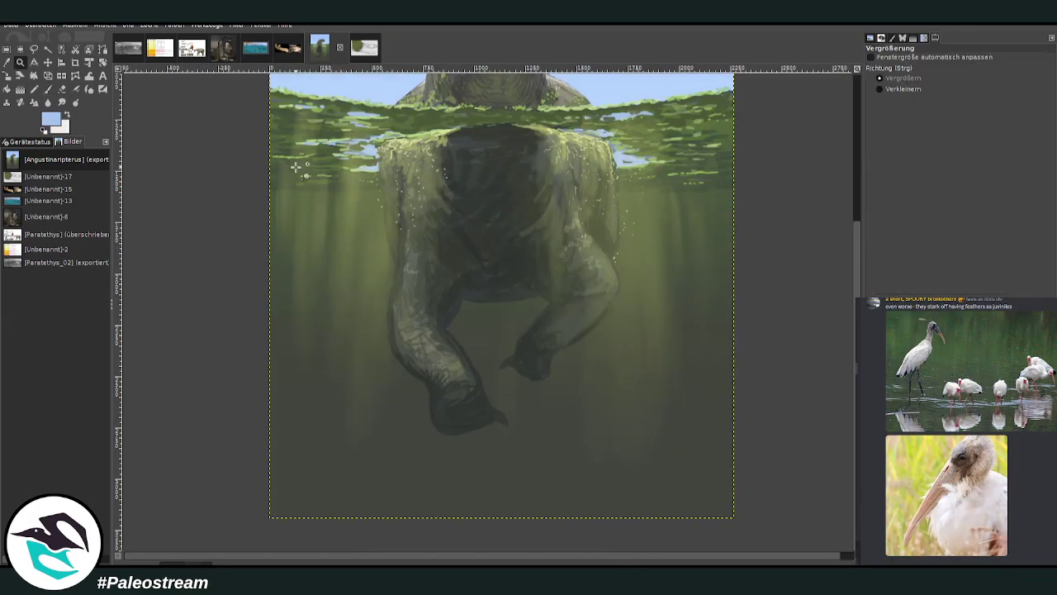
key(o)
click(467, 413)
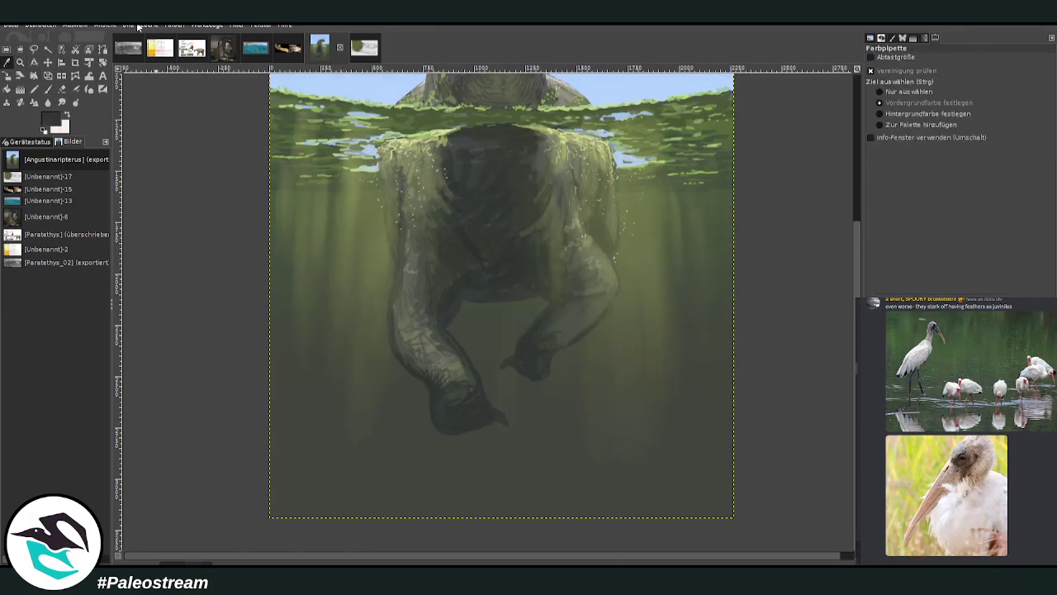
click(21, 90)
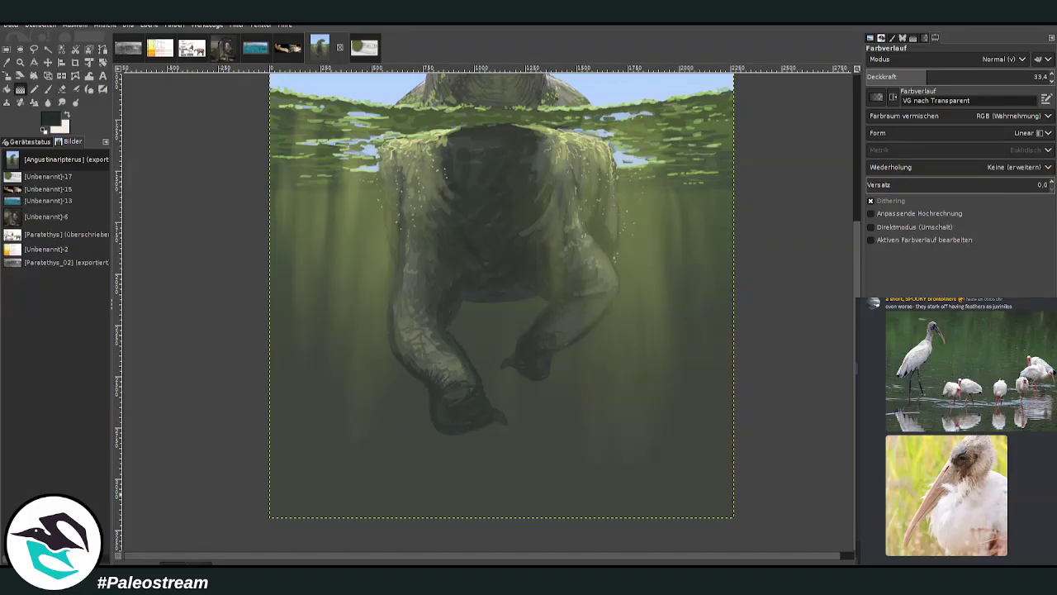
drag(496, 474, 499, 203)
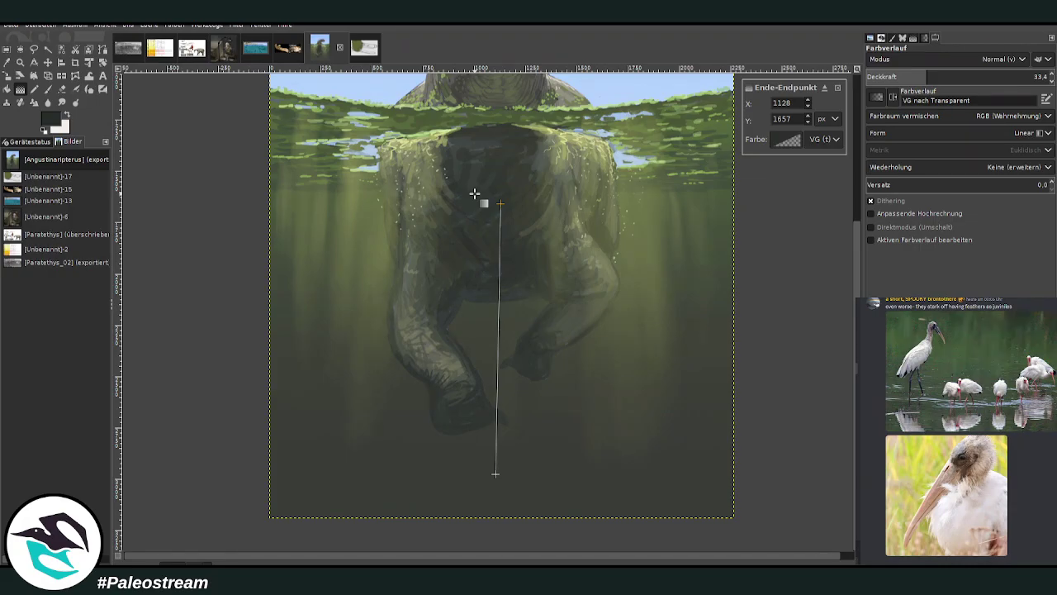
key(Return)
key(minus)
key(minus)
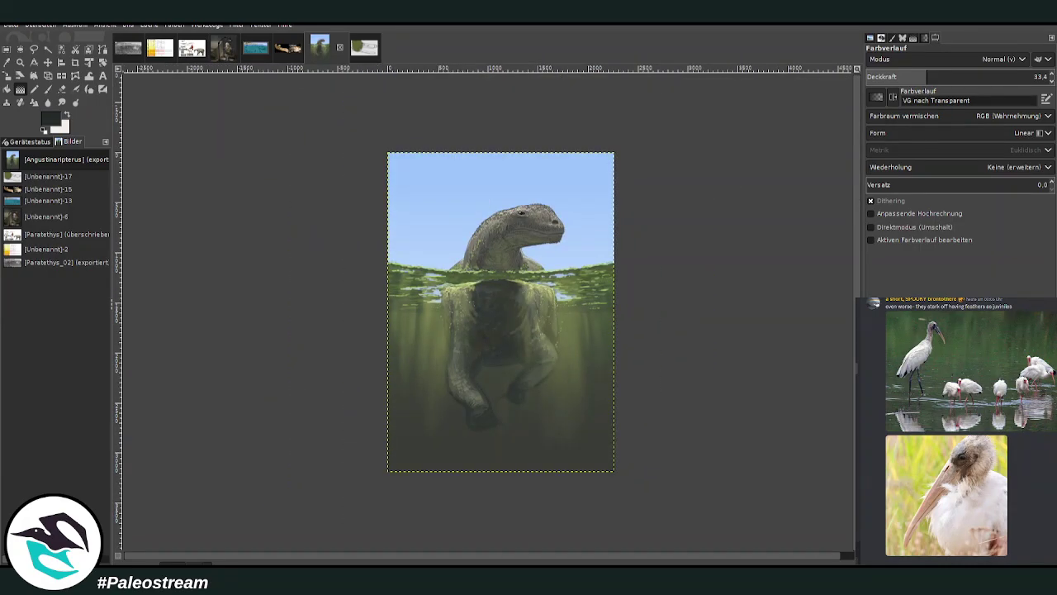
Paint dark skin wrinkles along the inner edge of the left-hand forelimb with the size 41 brush, reducing its opacity from 85.8 to 49.2
click(20, 61)
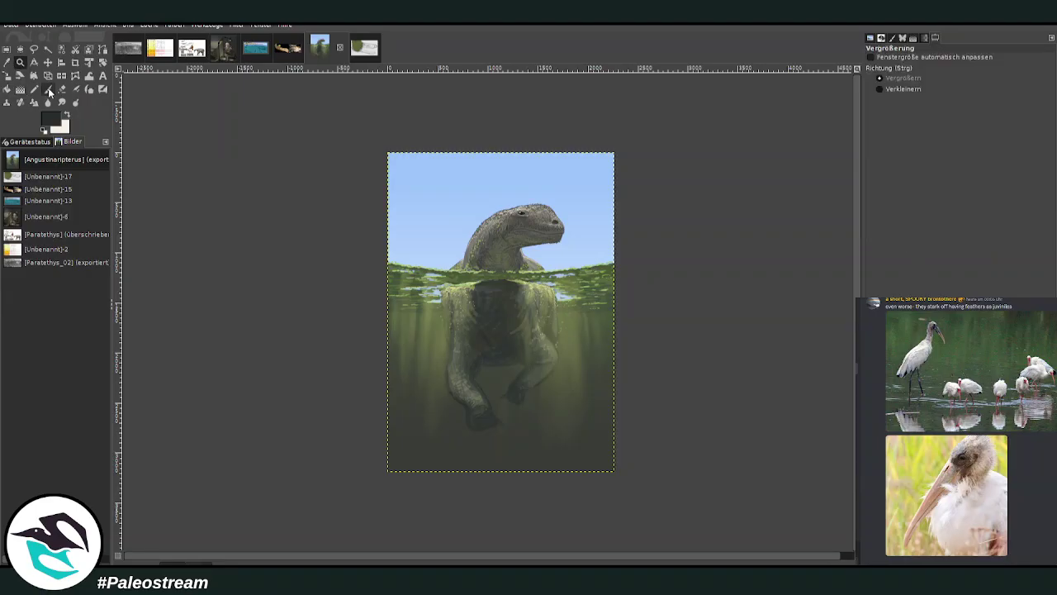
click(466, 361)
drag(389, 172, 586, 381)
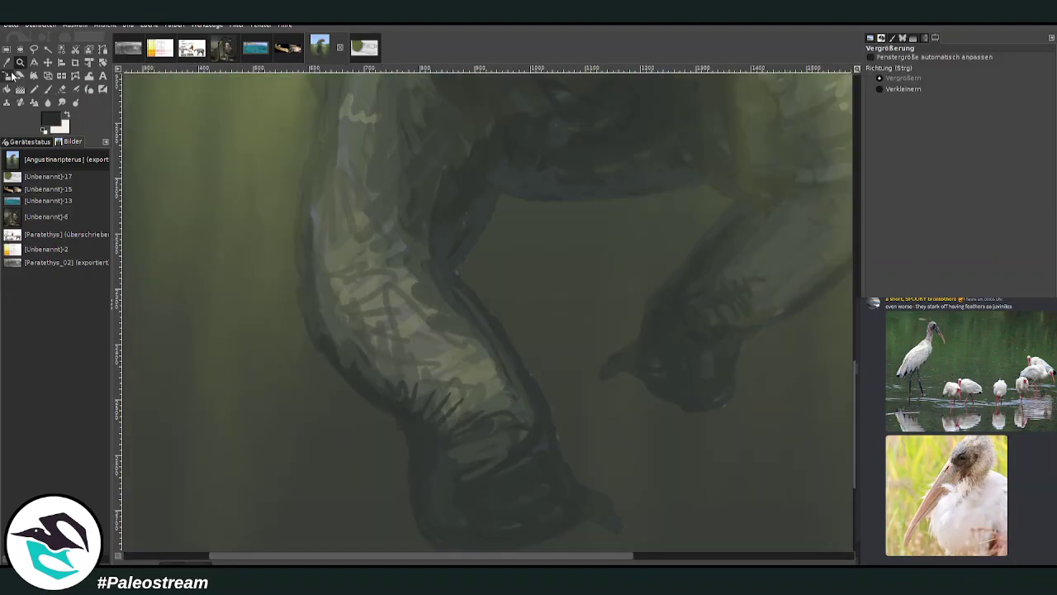
click(12, 74)
click(52, 89)
click(902, 117)
drag(997, 117, 881, 108)
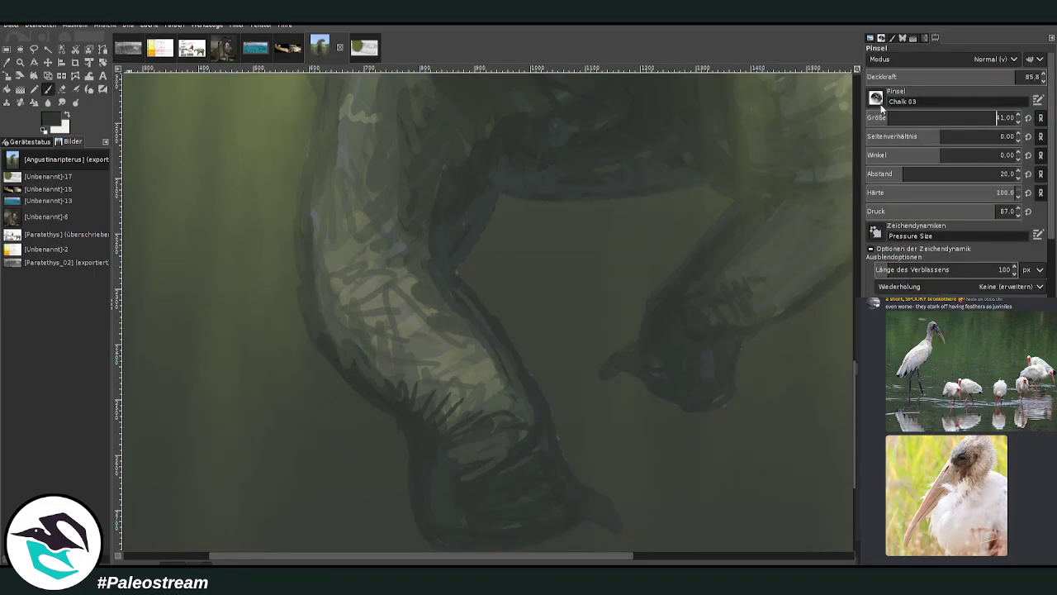
drag(507, 368, 503, 398)
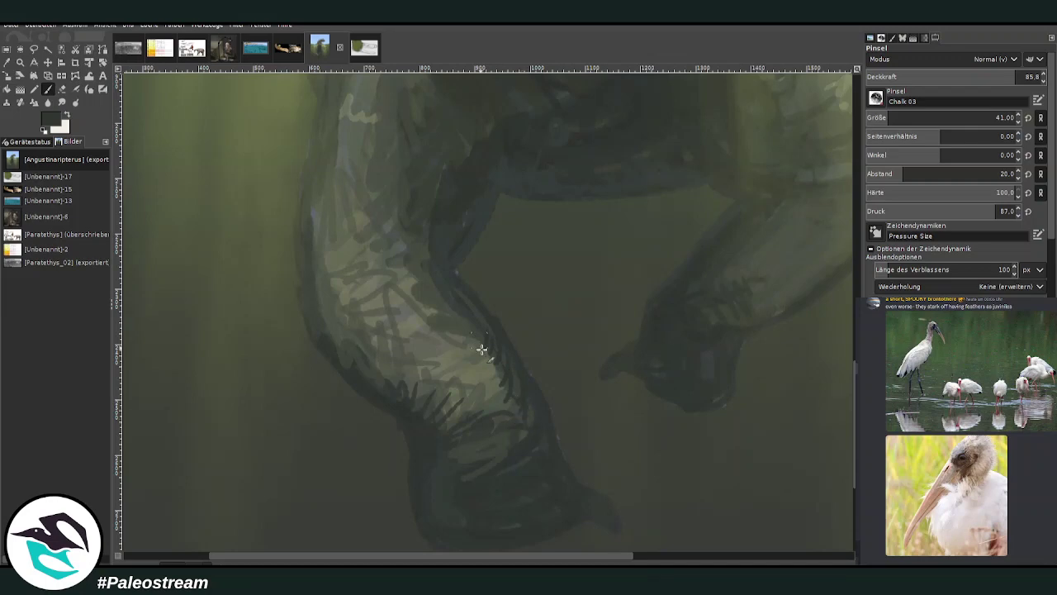
click(936, 73)
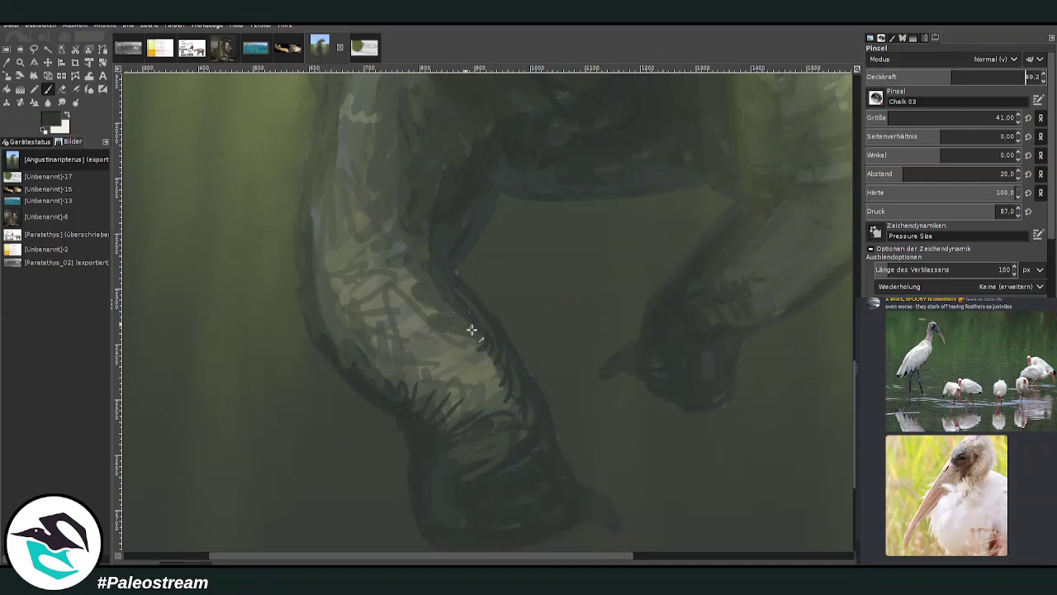
mouse_move(456, 311)
mouse_down()
mouse_move(459, 343)
mouse_move(486, 347)
mouse_move(493, 398)
mouse_up()
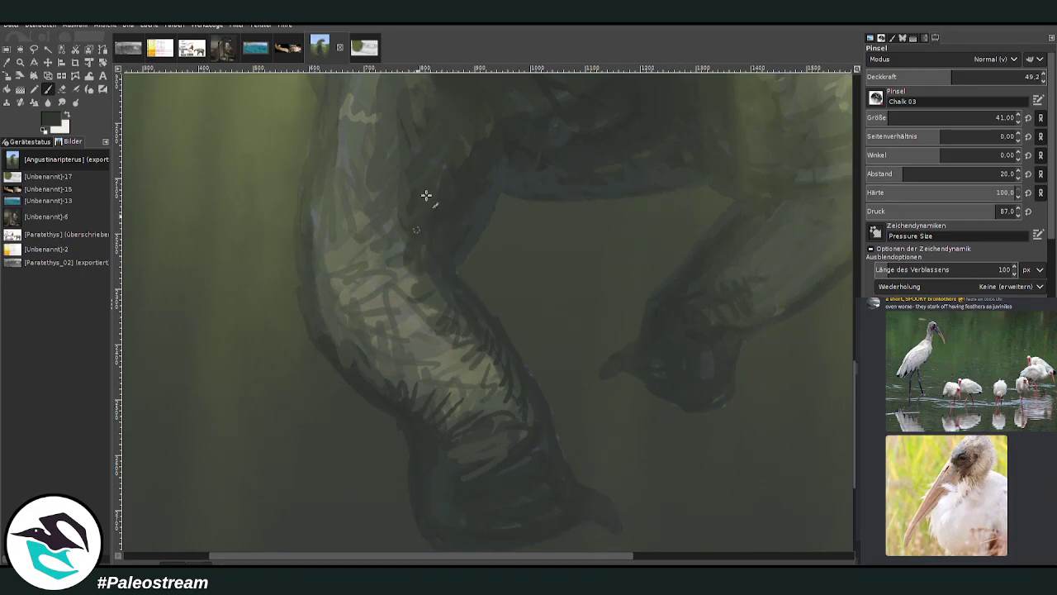
Sample another dark tone and extend the wrinkle hatching across the middle of the left-hand forelimb
click(6, 62)
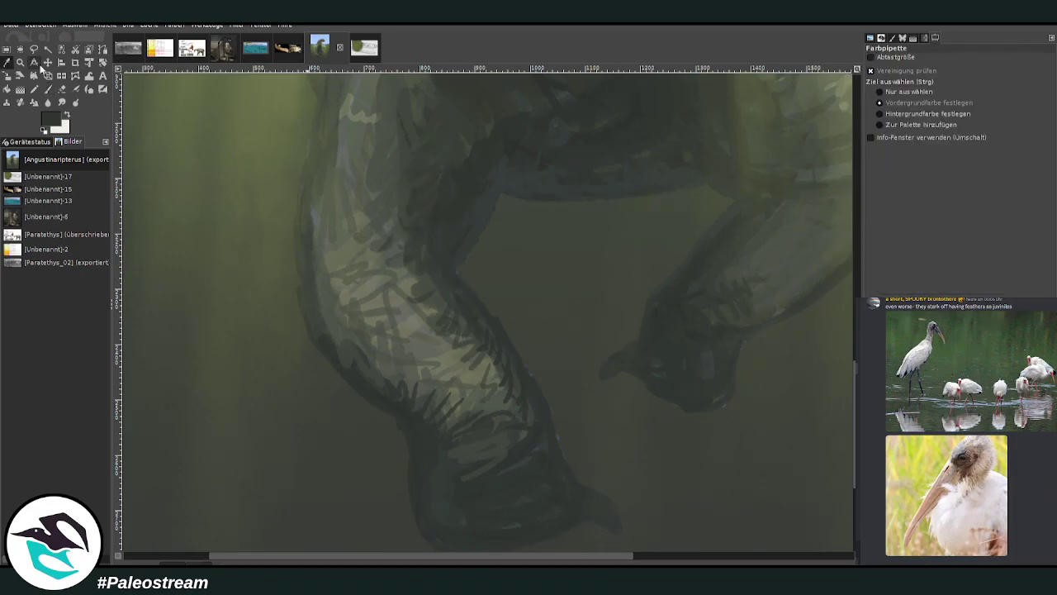
click(46, 91)
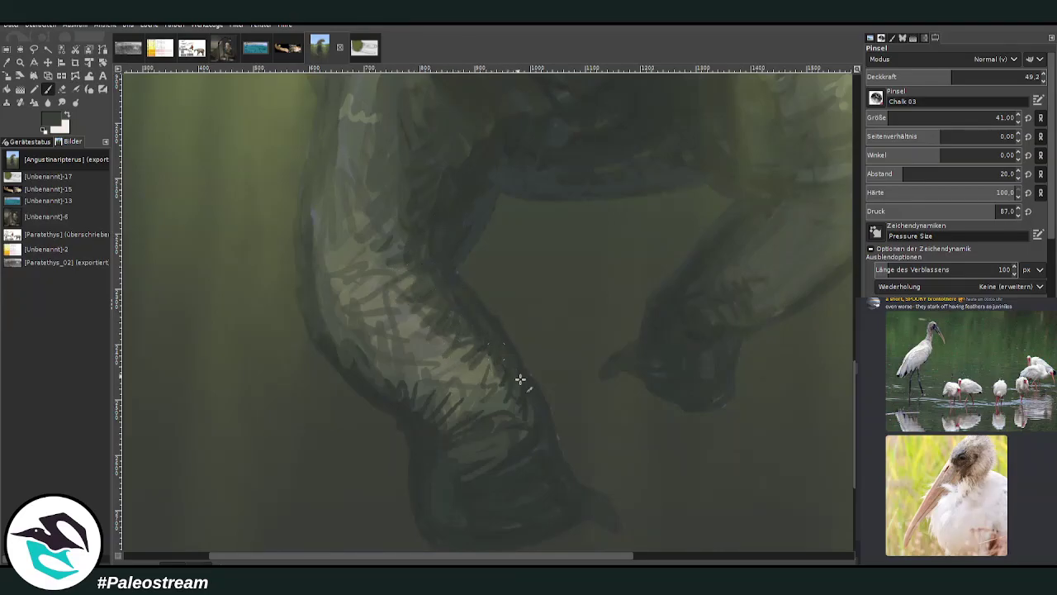
mouse_move(497, 407)
mouse_down()
mouse_move(496, 377)
mouse_move(436, 402)
mouse_move(442, 362)
mouse_move(414, 362)
mouse_up()
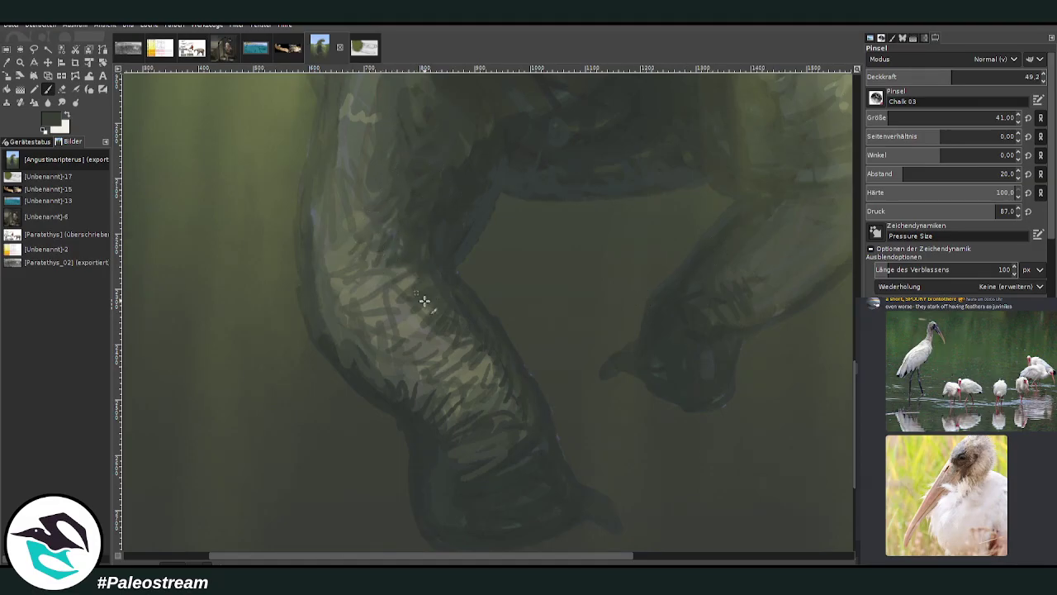
mouse_move(400, 312)
mouse_down()
mouse_move(391, 330)
mouse_move(412, 338)
mouse_up()
Blend the left-hand forelimb's wrinkles and brush strokes with the MyPaint Dirty Noise brush, increasing its radius to 1.86
key(s)
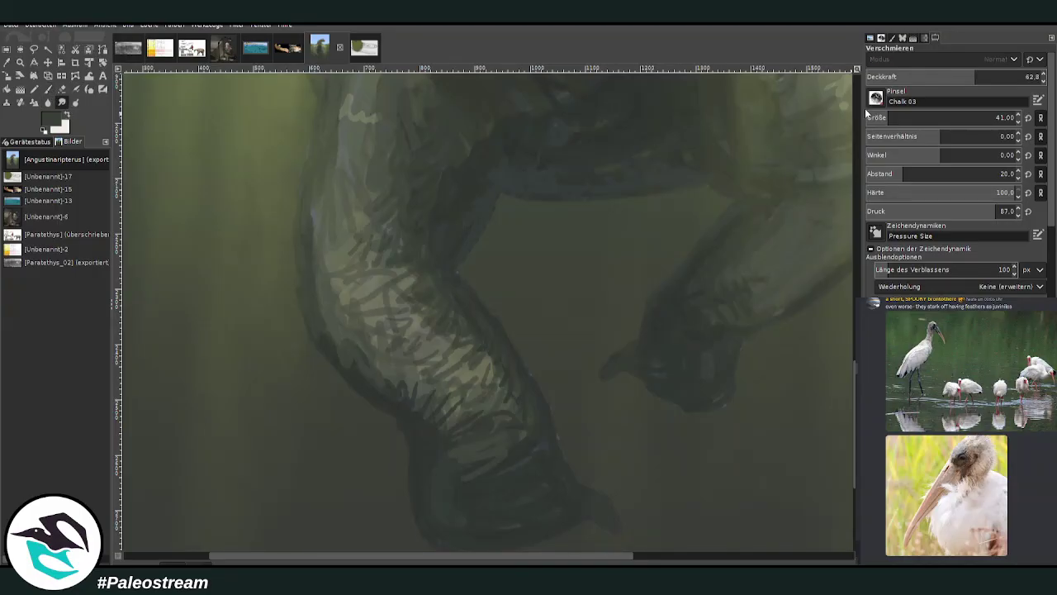
click(103, 89)
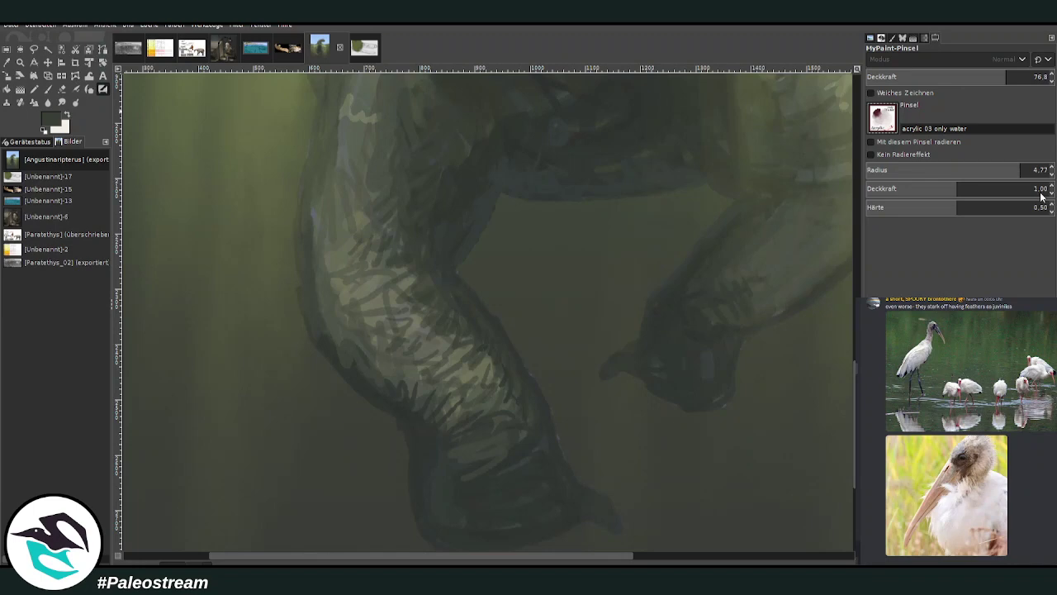
click(933, 262)
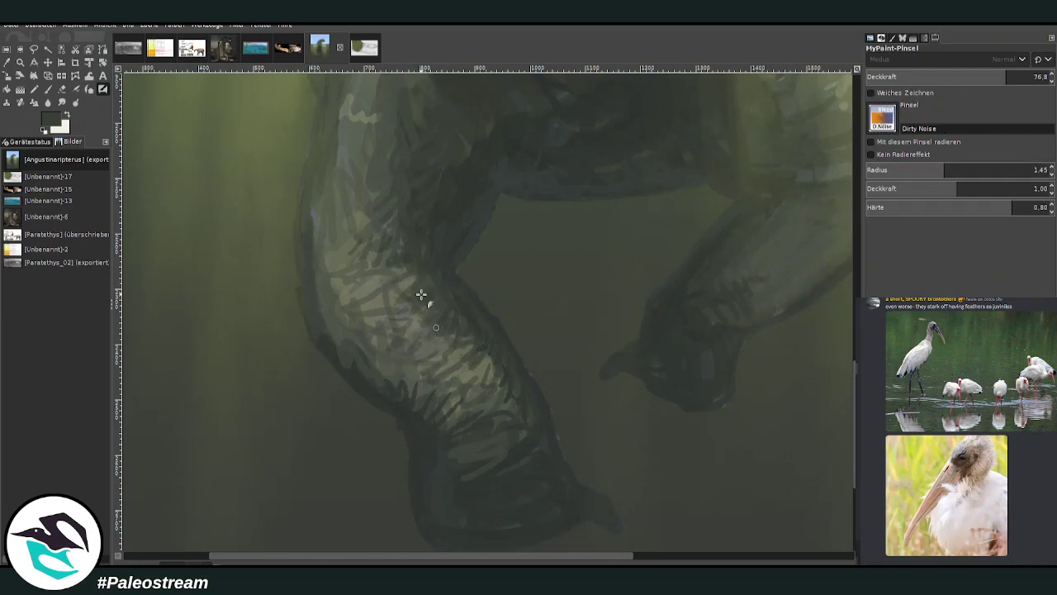
click(953, 169)
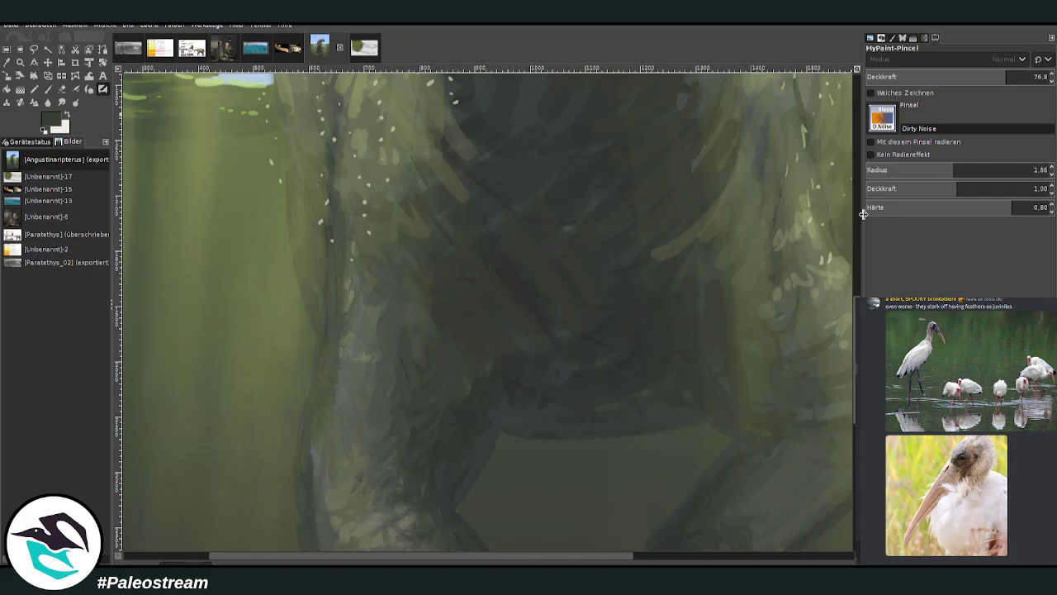
Soften the visible brush strokes across the dark submerged chest with the Dirty Noise brush
scroll(677, 141, up, 4)
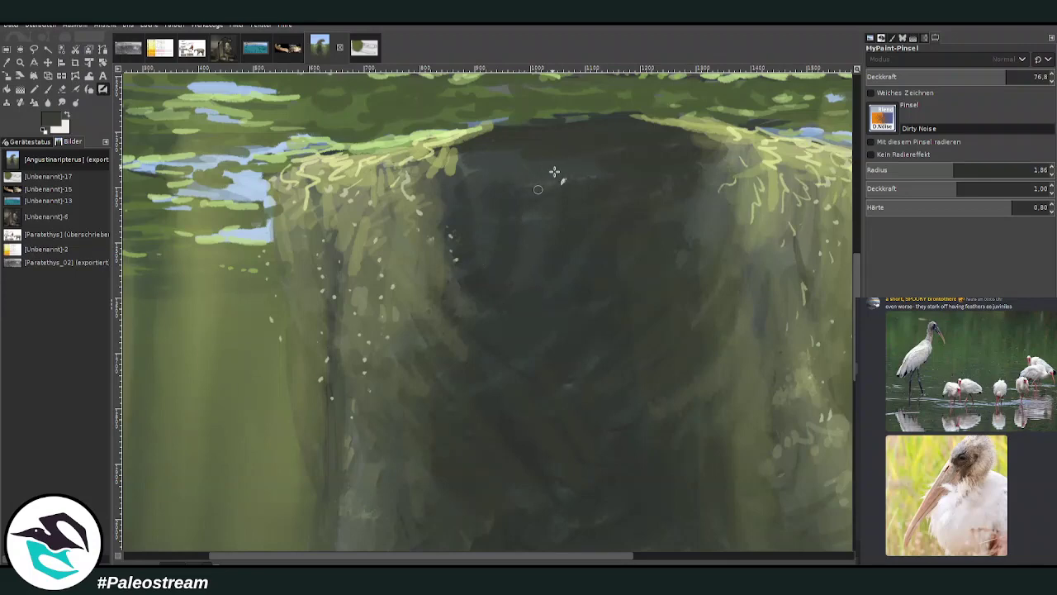
scroll(856, 228, up, 10)
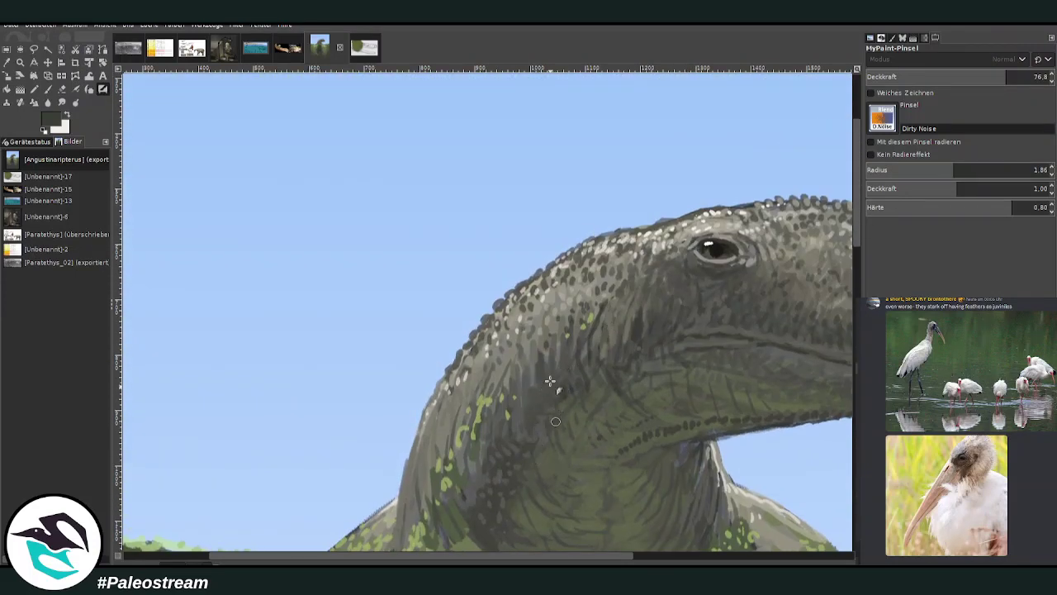
scroll(851, 268, down, 10)
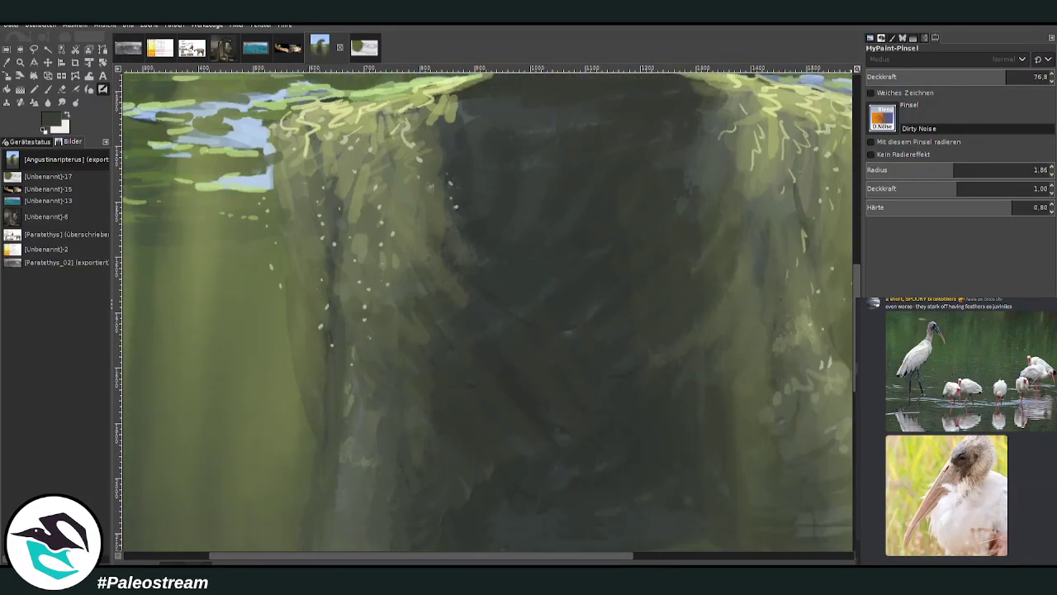
Examine the blended chest, shoulders and submerged forelimbs up close and within the whole picture
scroll(663, 491, right, 5)
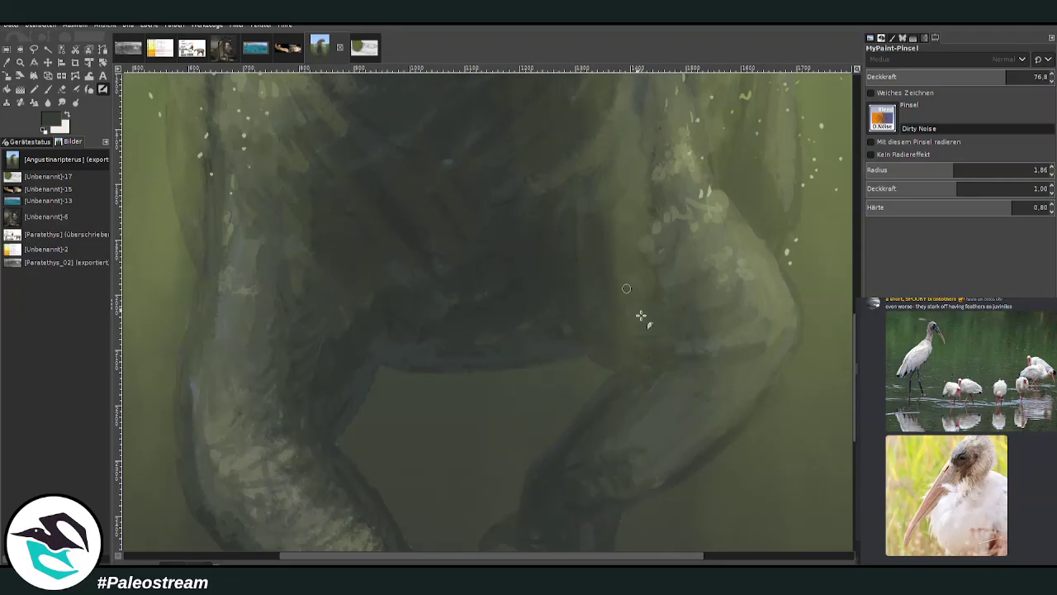
scroll(306, 531, left, 5)
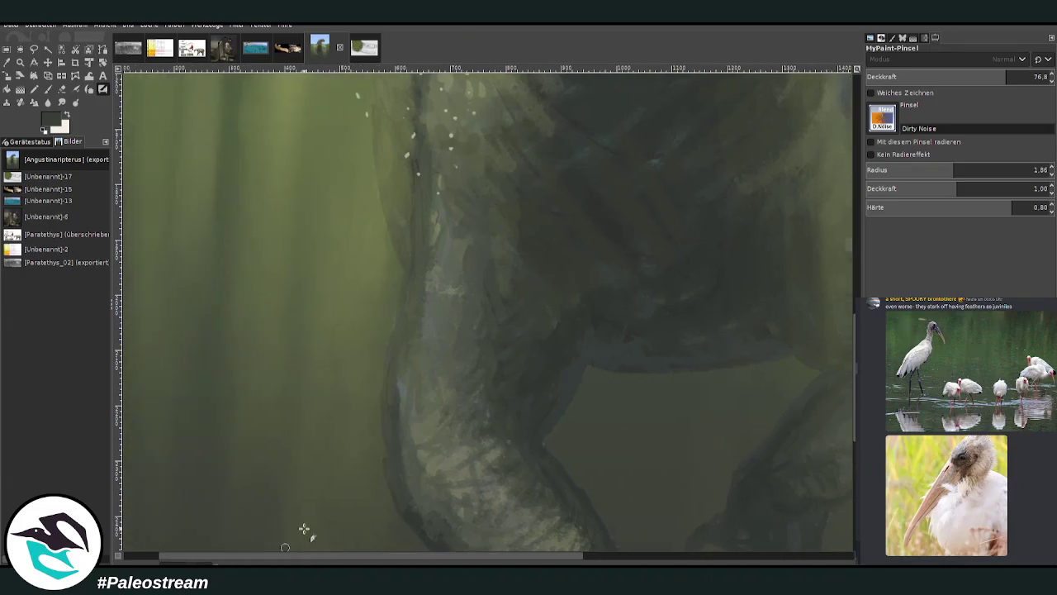
scroll(586, 354, down, 5)
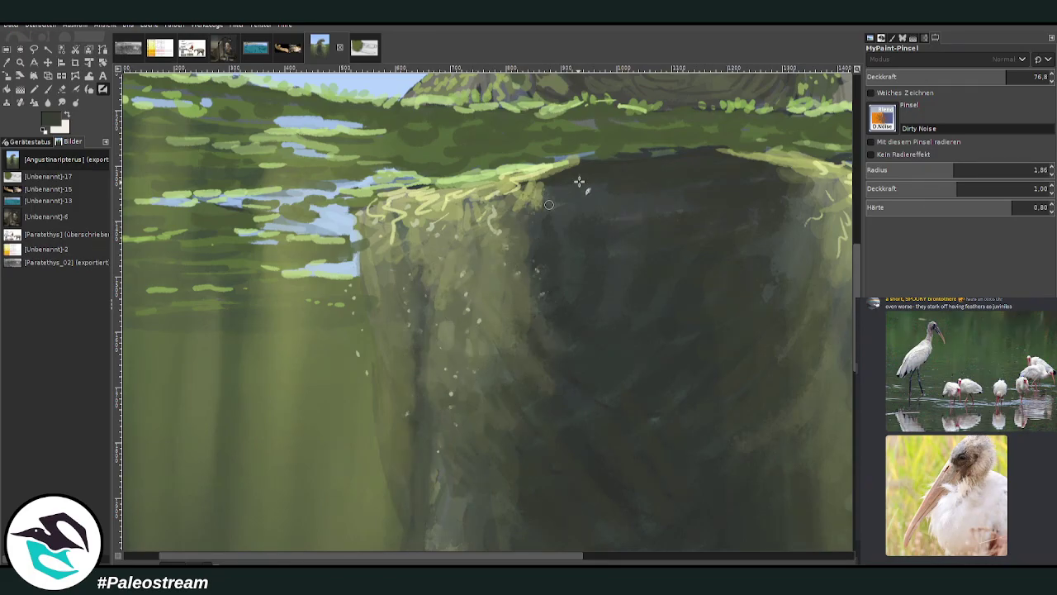
scroll(372, 239, down, 4)
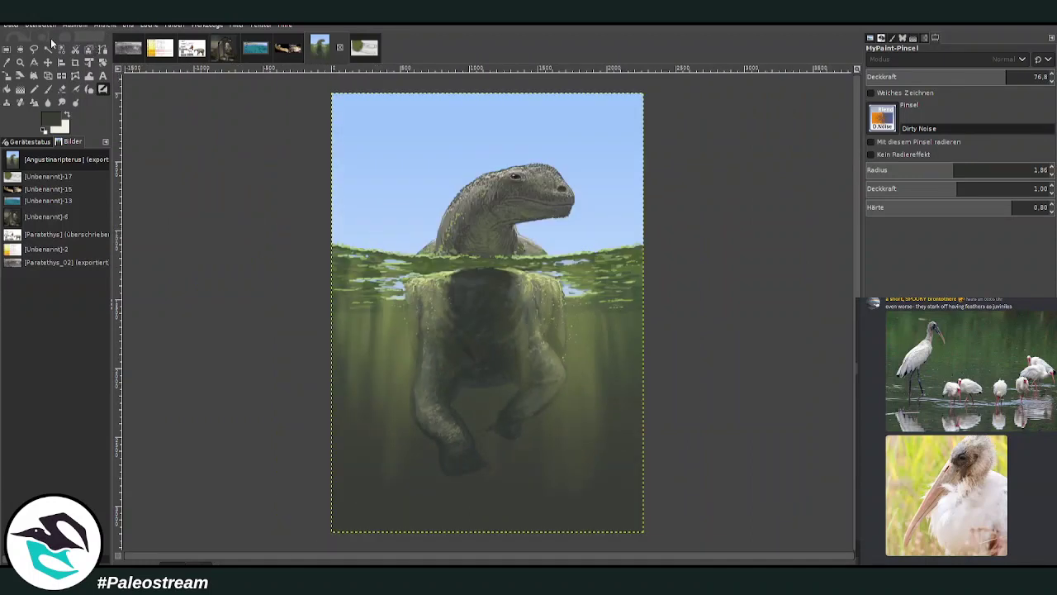
key(z)
drag(407, 217, 572, 437)
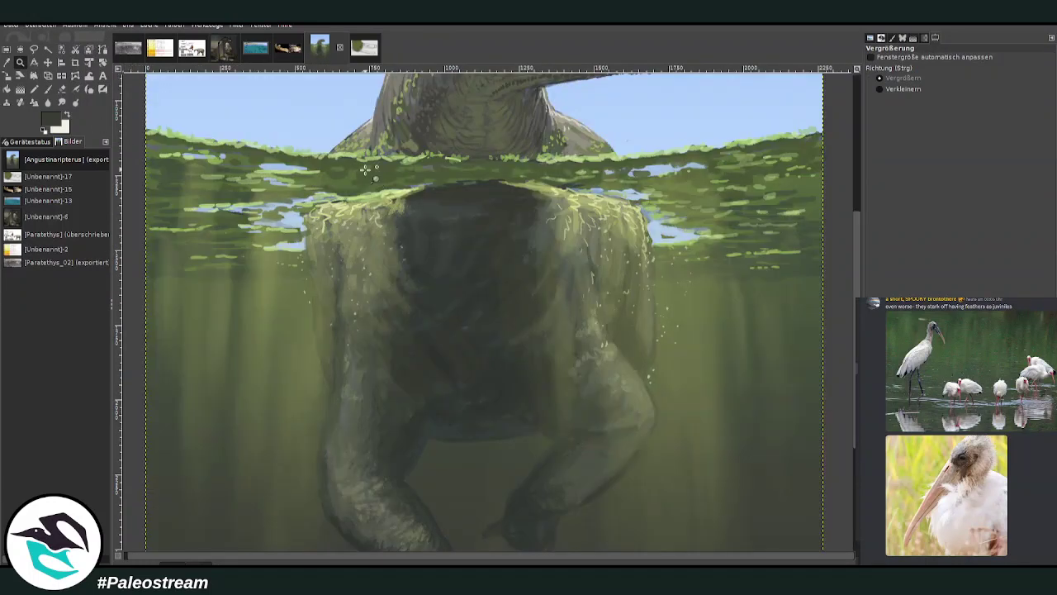
drag(353, 136, 575, 435)
Sample an olive tone from the right-hand shoulder and glaze the chest's adjoining edge with Chalk 03 at hardness 28, lowering opacity to 7.6
key(y)
key(o)
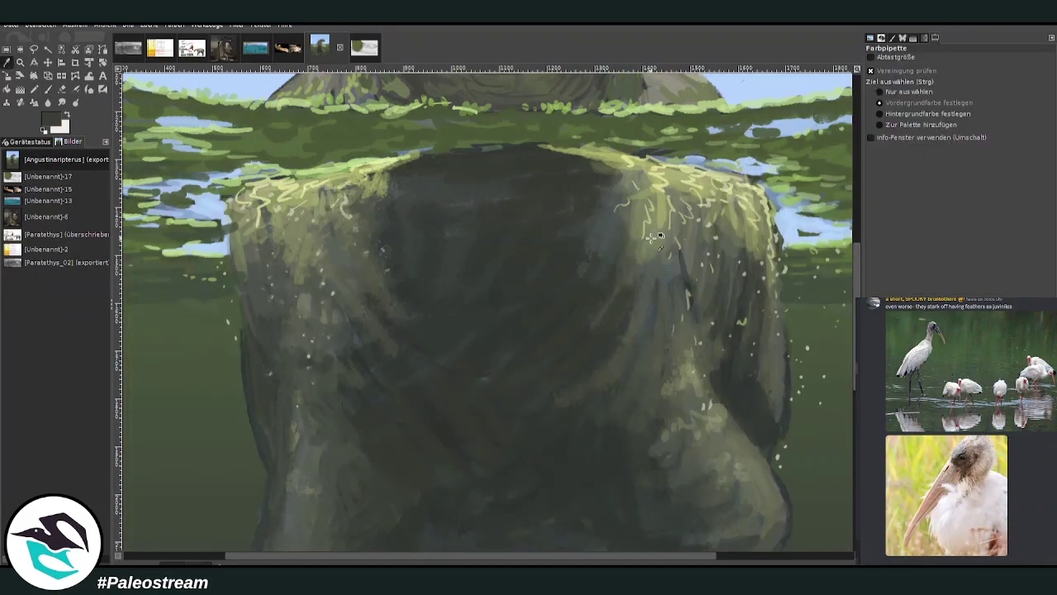
click(651, 238)
key(p)
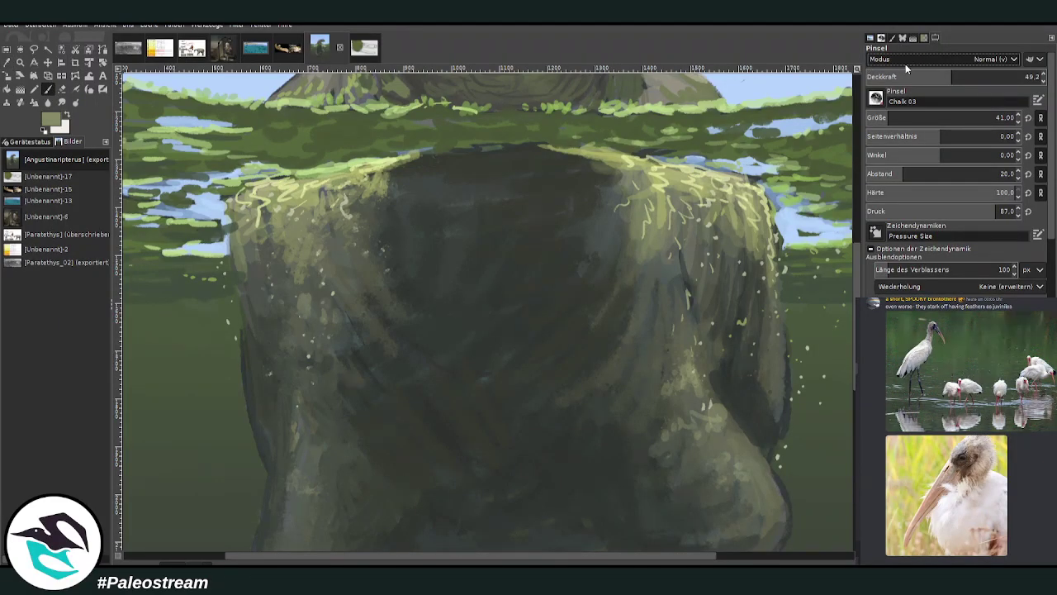
click(934, 117)
click(912, 76)
click(907, 191)
mouse_move(607, 248)
mouse_down()
mouse_move(594, 193)
mouse_move(594, 288)
mouse_up()
click(878, 75)
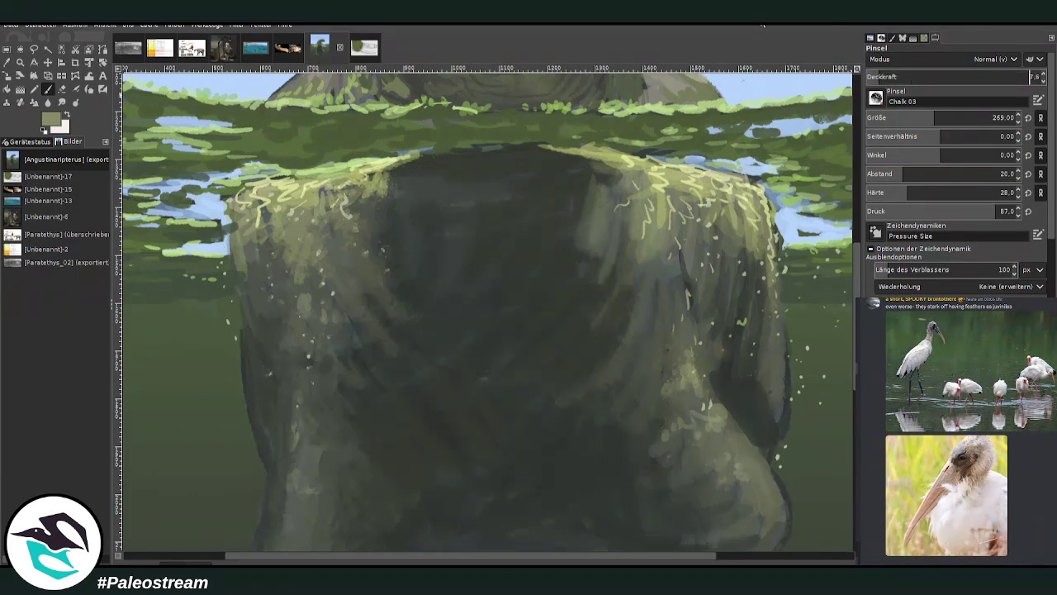
click(903, 117)
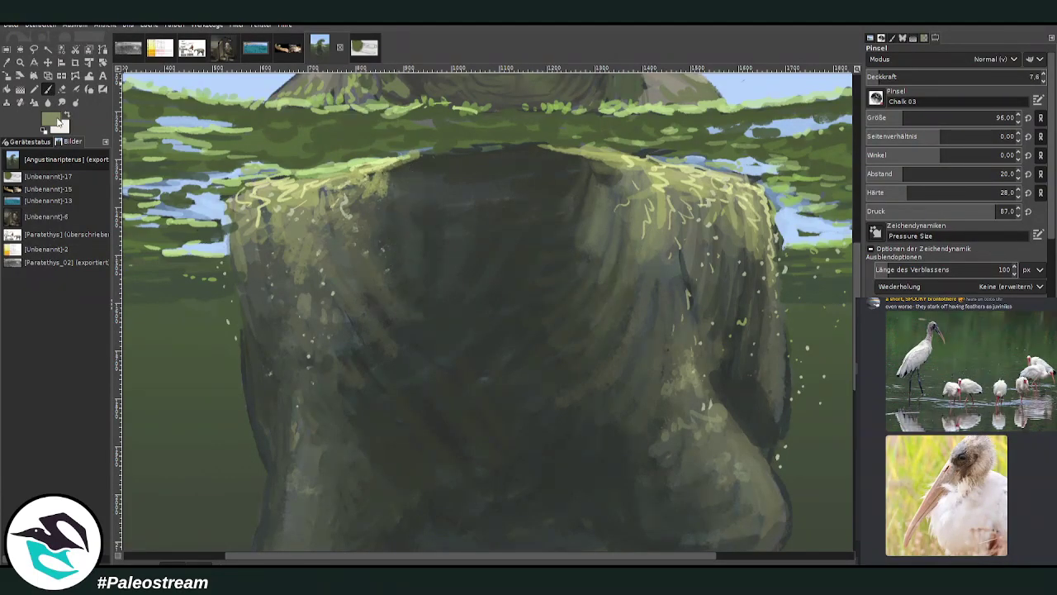
Sample a darker olive tone and glaze it over the upper chest with the brush at opacity 19.9 and size 227
ctrl+click(843, 247)
click(900, 77)
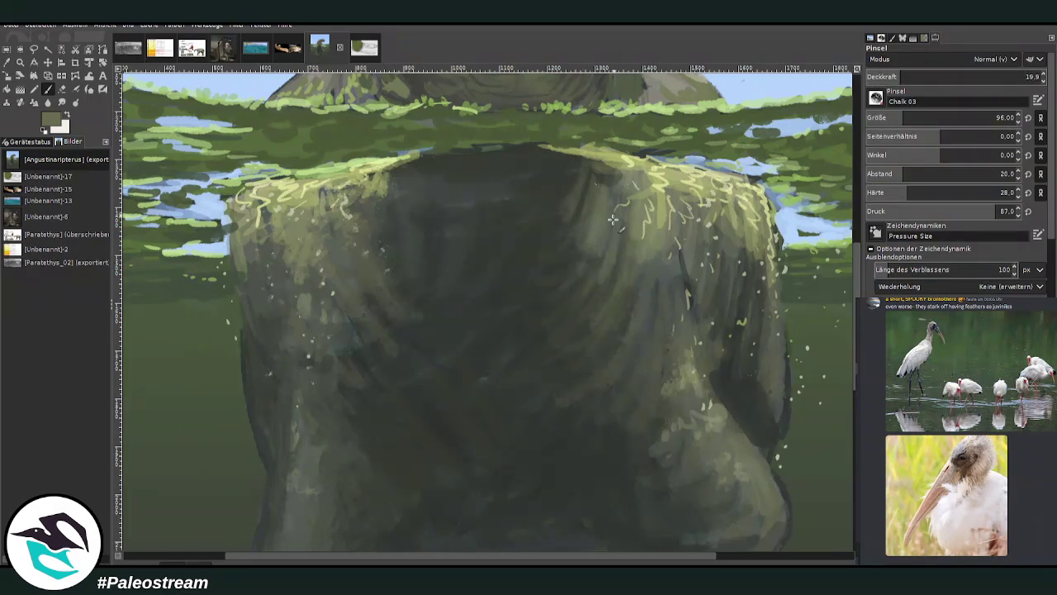
click(927, 116)
drag(391, 193, 413, 185)
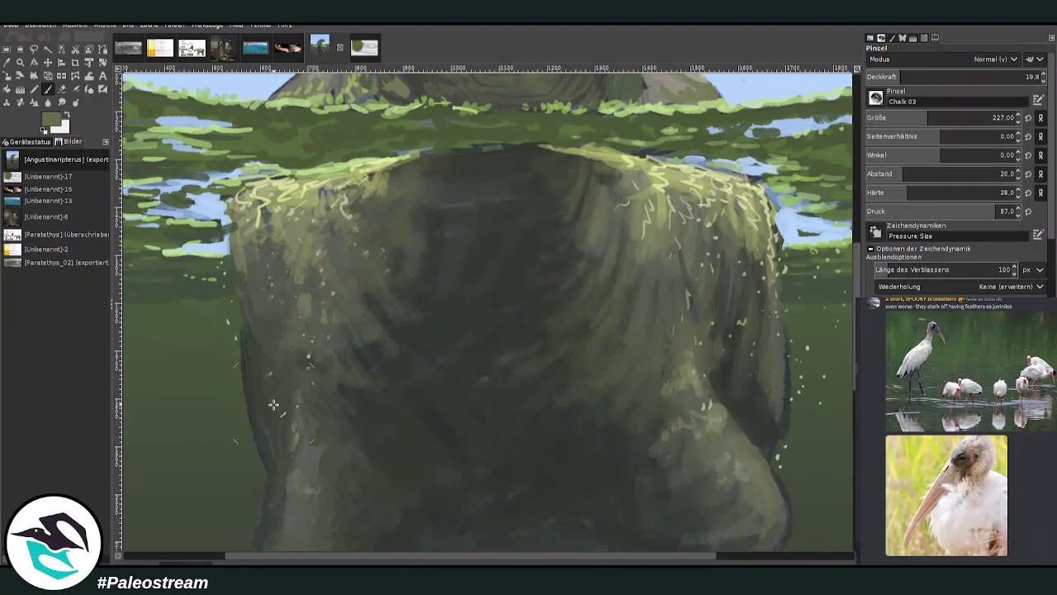
Fade the torso's outer outlines into the water with a sampled dark green at opacity 44.5, size 96, then opacity 68.1, size 48
key(o)
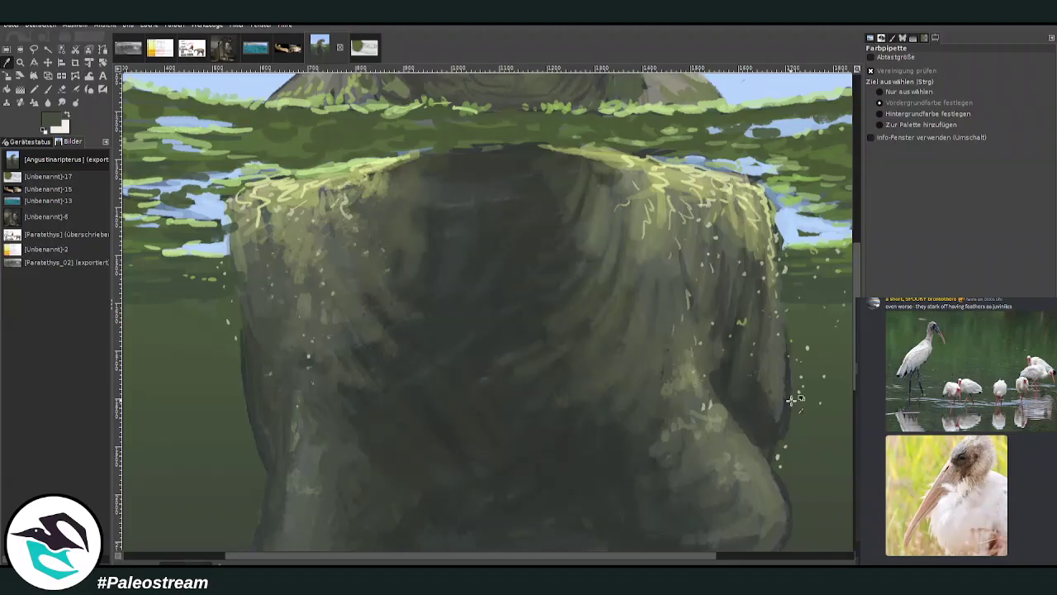
click(60, 92)
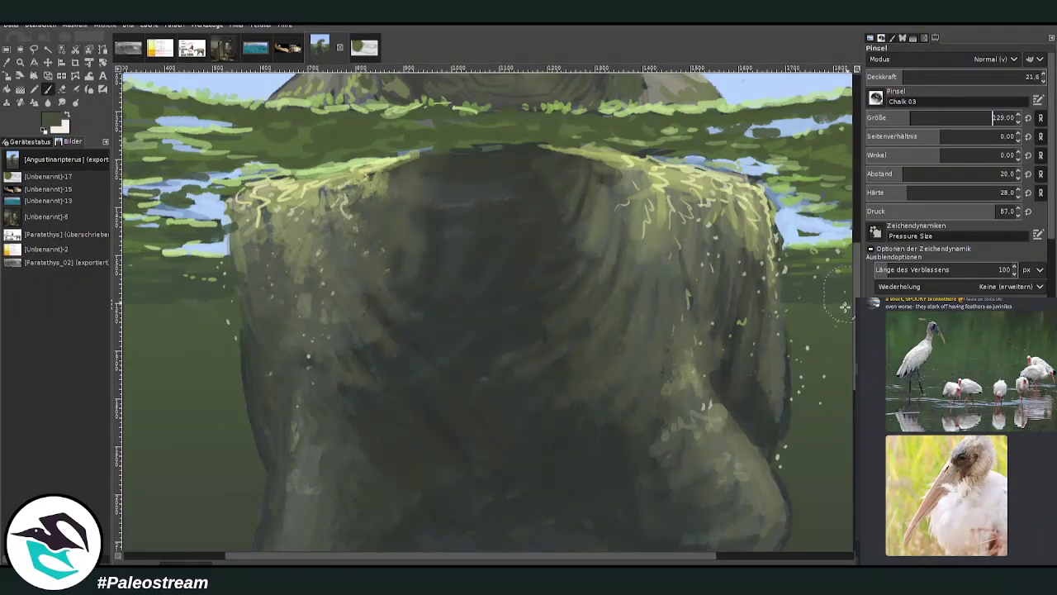
click(943, 75)
click(902, 114)
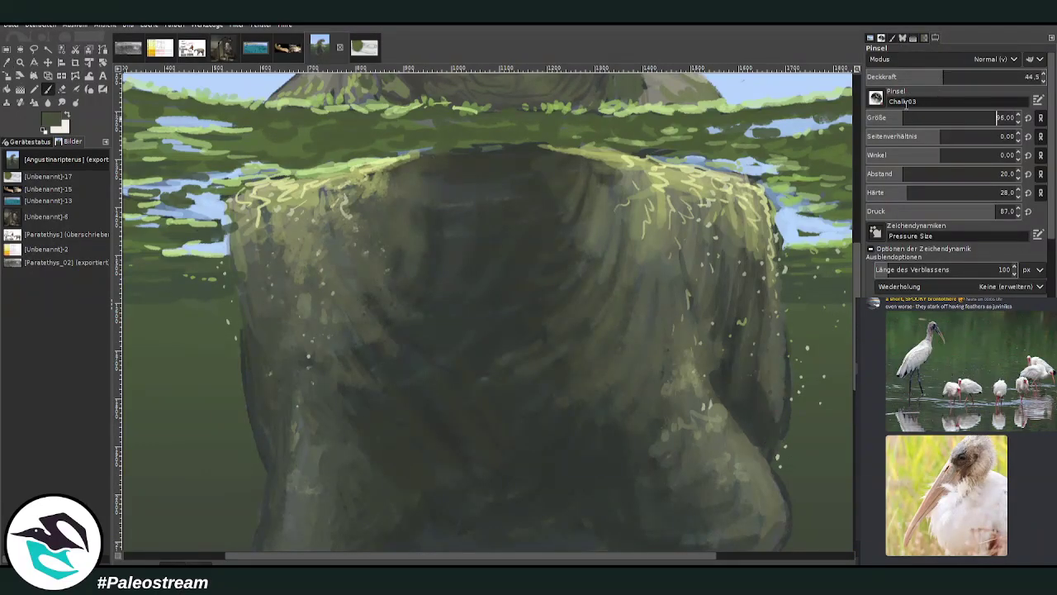
mouse_move(772, 448)
mouse_down()
mouse_move(781, 418)
mouse_move(762, 437)
mouse_move(745, 398)
mouse_up()
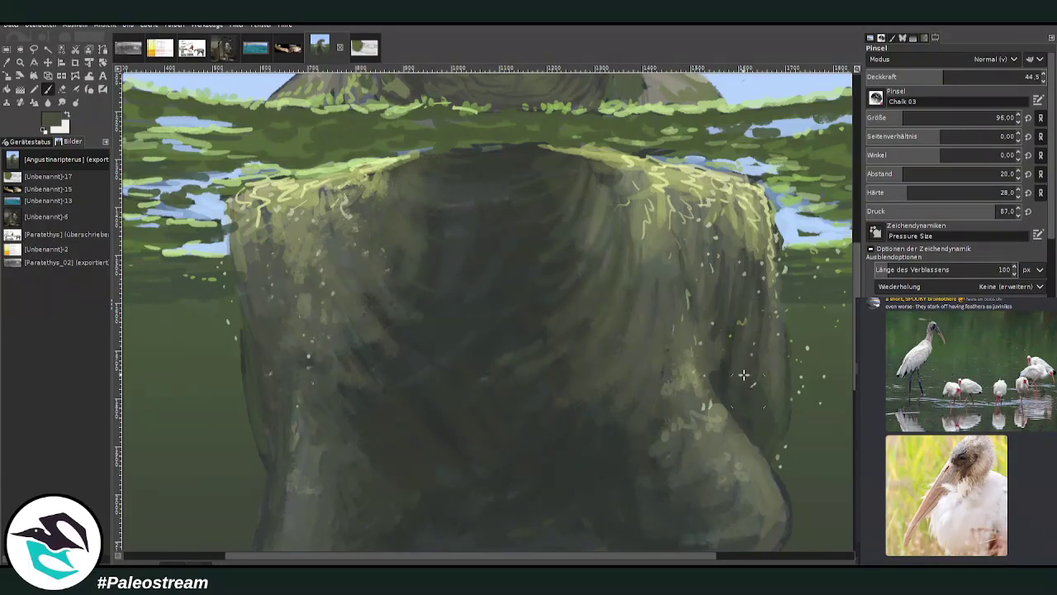
click(984, 77)
click(891, 118)
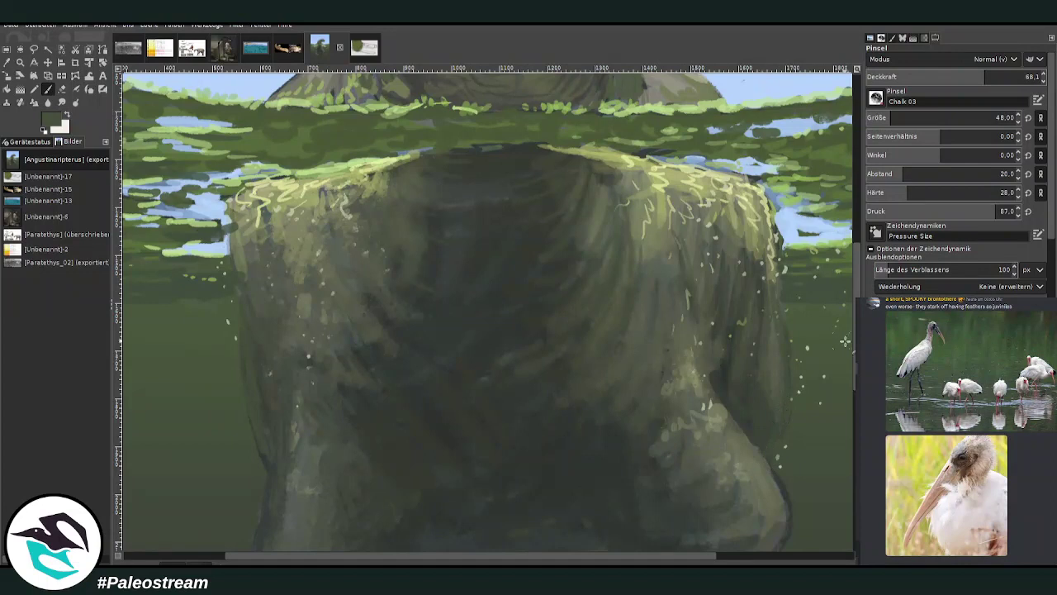
Glaze the dark green over the submerged forelimbs at opacity 31.2, enlarging the brush from size 48 to 101
scroll(850, 364, down, 5)
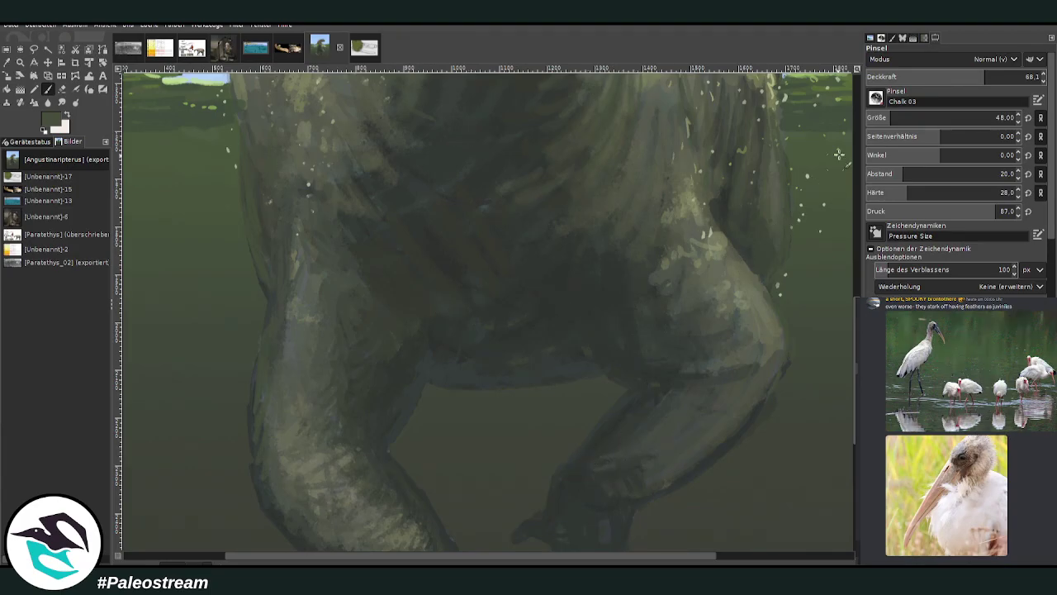
click(918, 74)
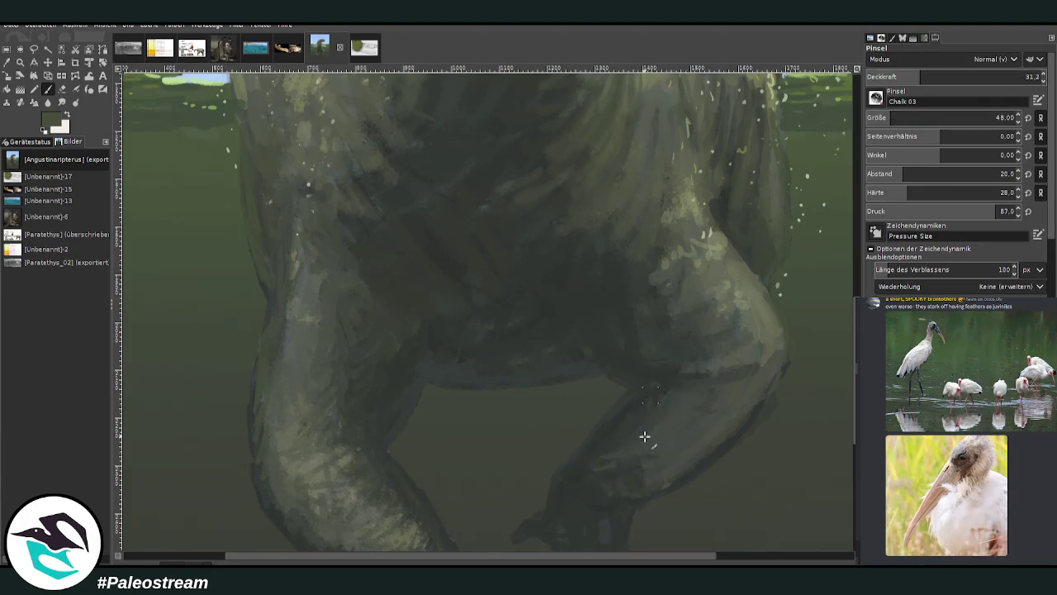
drag(586, 488, 640, 461)
scroll(826, 297, down, 3)
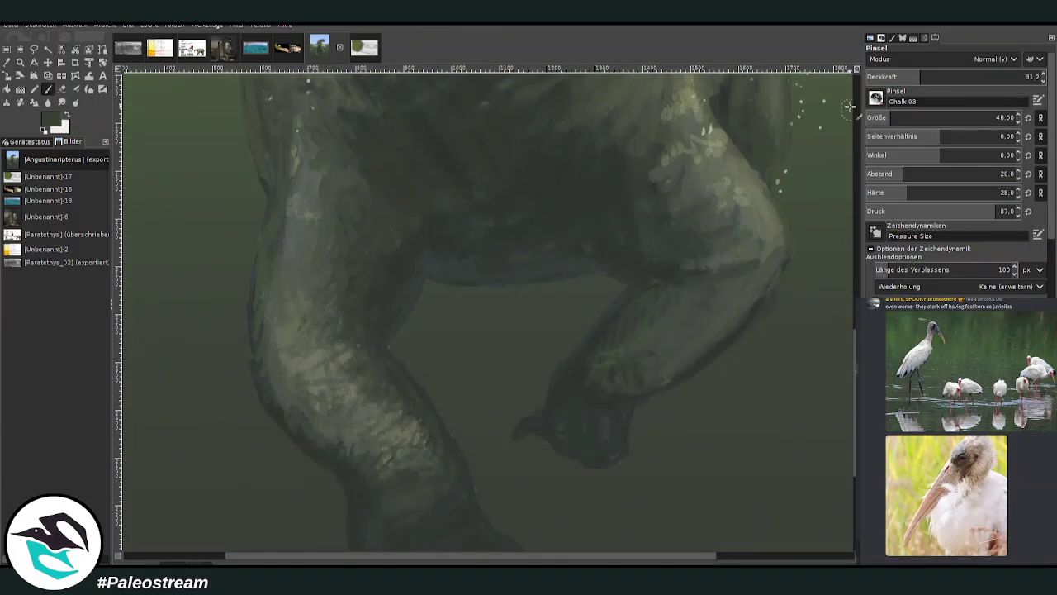
click(992, 117)
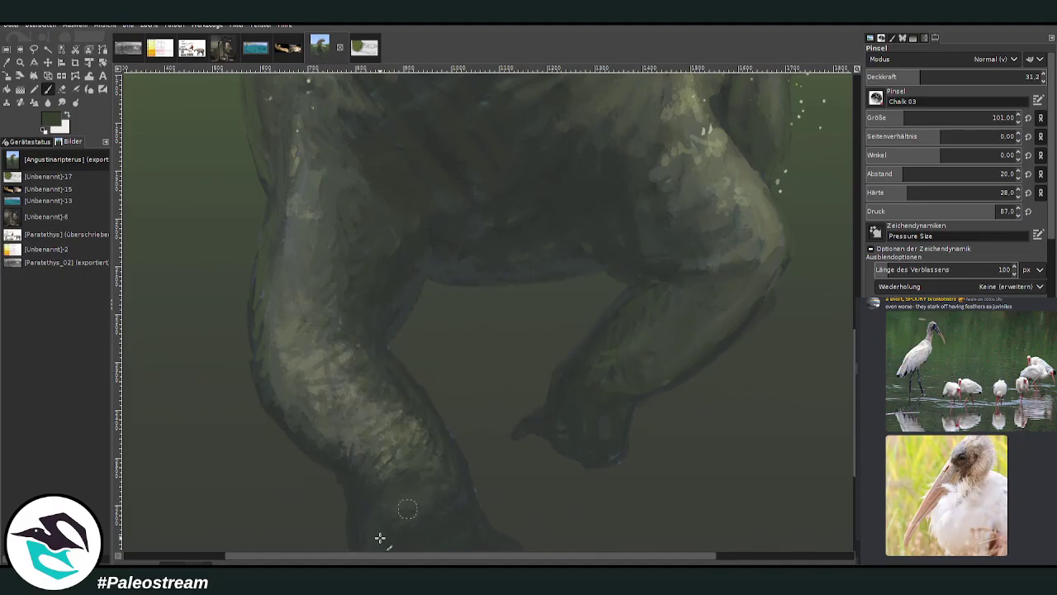
Sample a dark grey tone and shade the lower forelimbs with the size 101 brush in Darken Only mode
scroll(818, 421, down, 3)
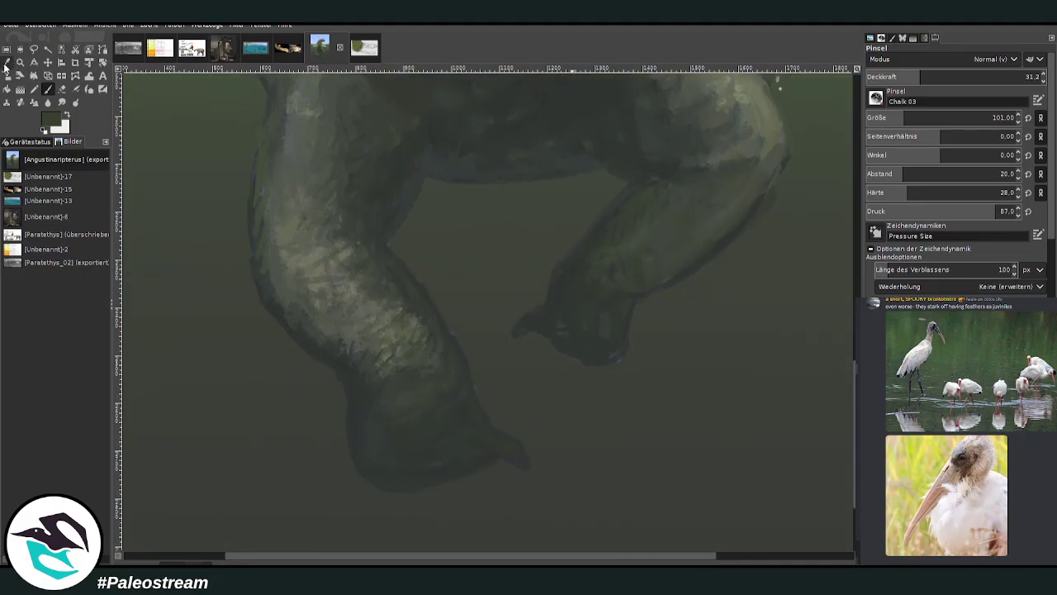
click(6, 70)
click(50, 89)
click(884, 187)
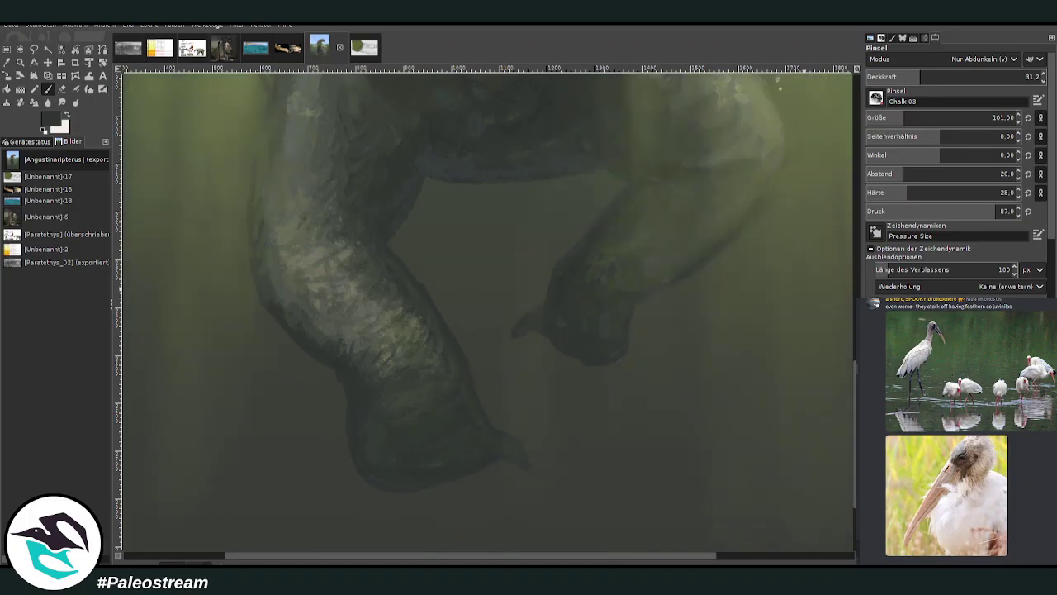
scroll(487, 312, down, 4)
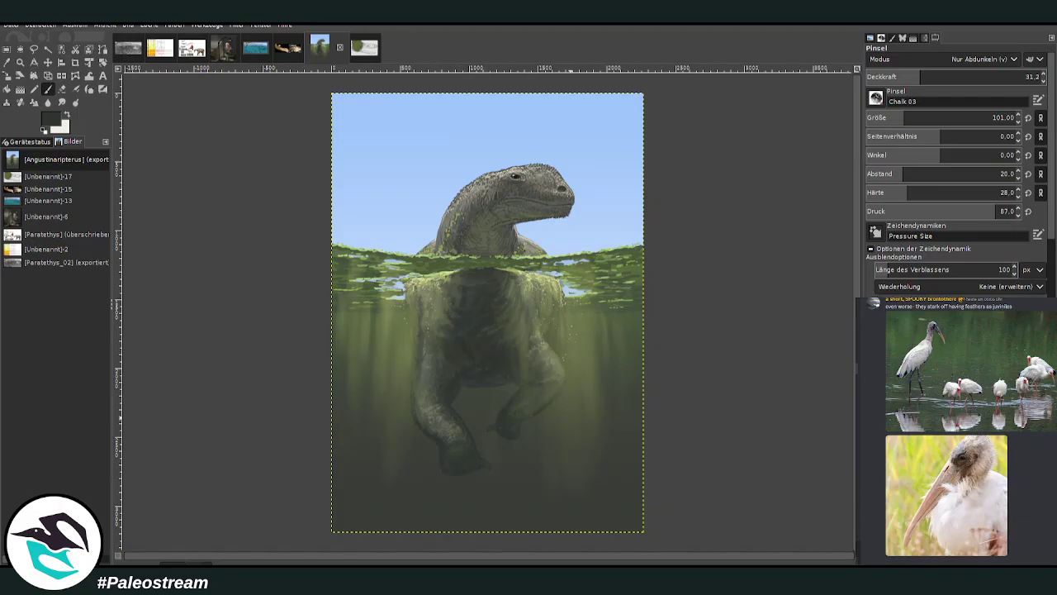
Sample a dark green below the neck and paint the water surface there in Normal mode at opacity 68.5 and size 56
click(20, 62)
drag(376, 143, 601, 310)
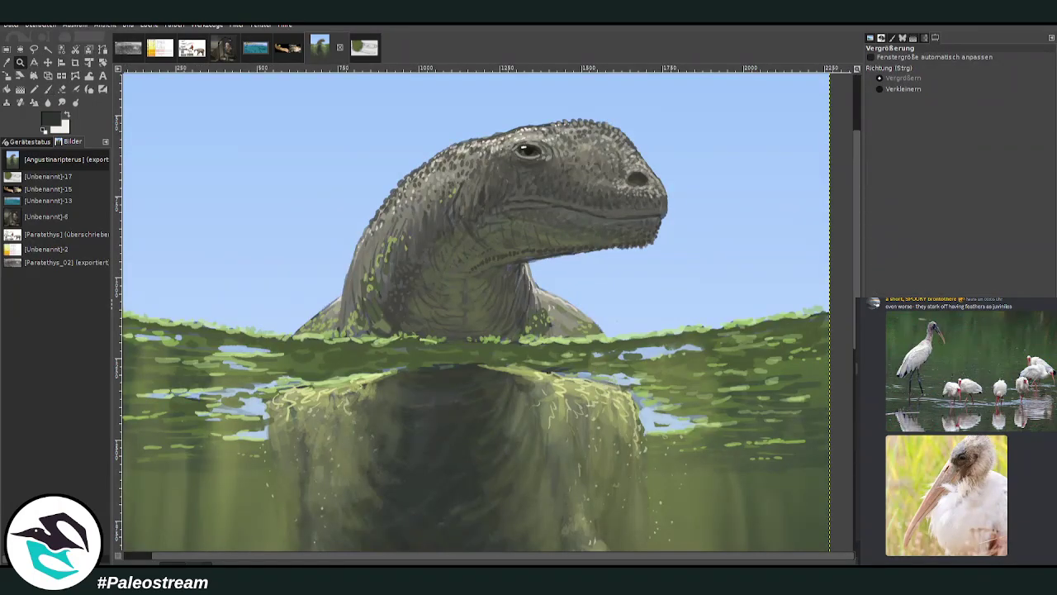
key(o)
click(458, 353)
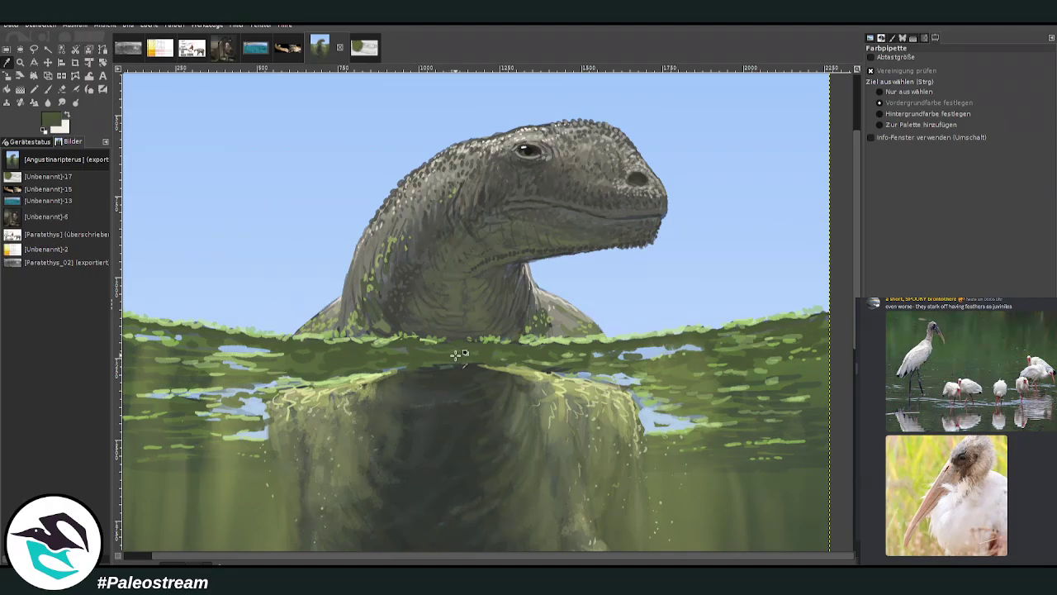
click(50, 88)
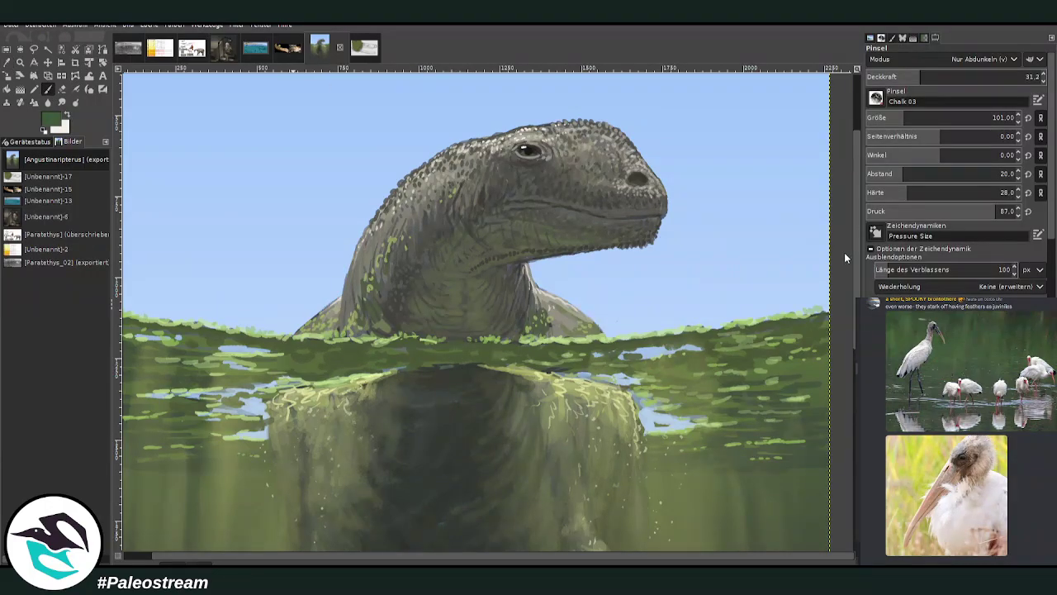
click(930, 61)
click(934, 71)
click(984, 73)
click(890, 118)
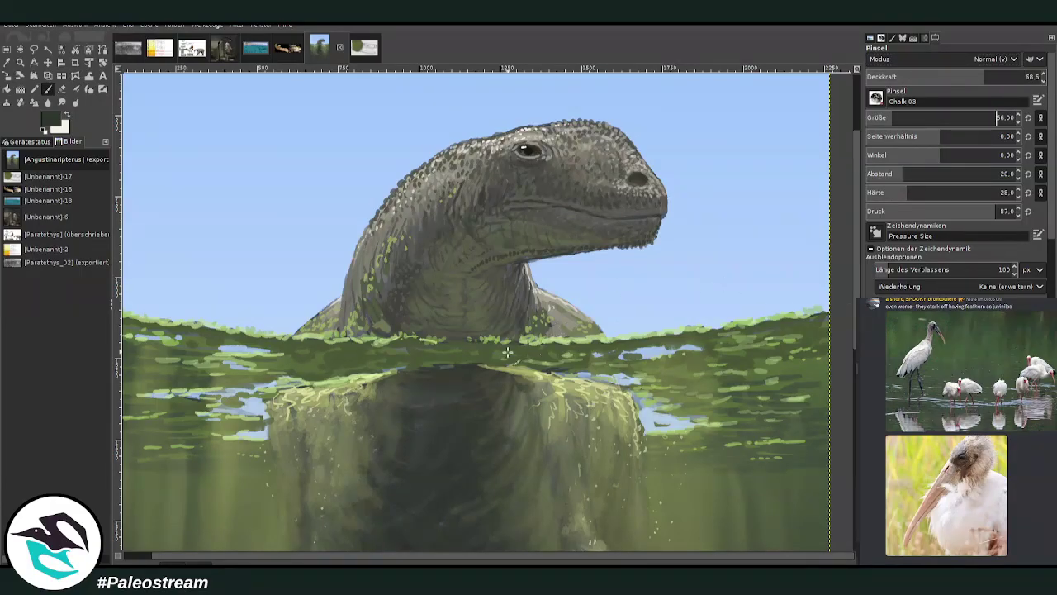
Deepen the shadow across the algae-covered water band beneath the neck with the brush at size 106 and opacity 44.5
click(905, 118)
click(943, 76)
mouse_move(484, 339)
mouse_down()
mouse_move(432, 347)
mouse_move(437, 357)
mouse_move(388, 347)
mouse_move(582, 345)
mouse_up()
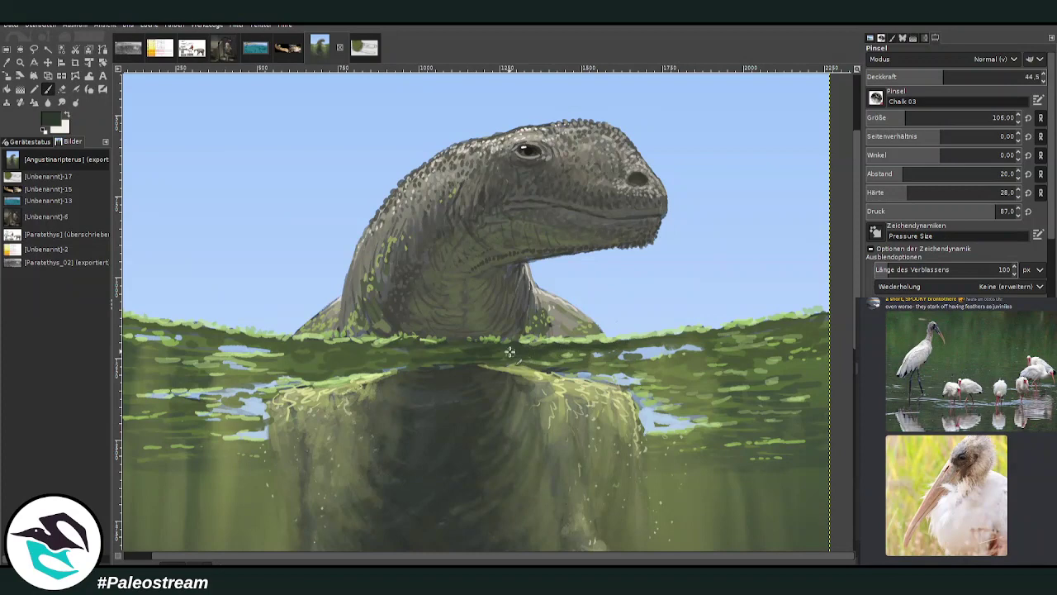
mouse_move(456, 351)
mouse_down()
mouse_move(388, 348)
mouse_move(470, 362)
mouse_up()
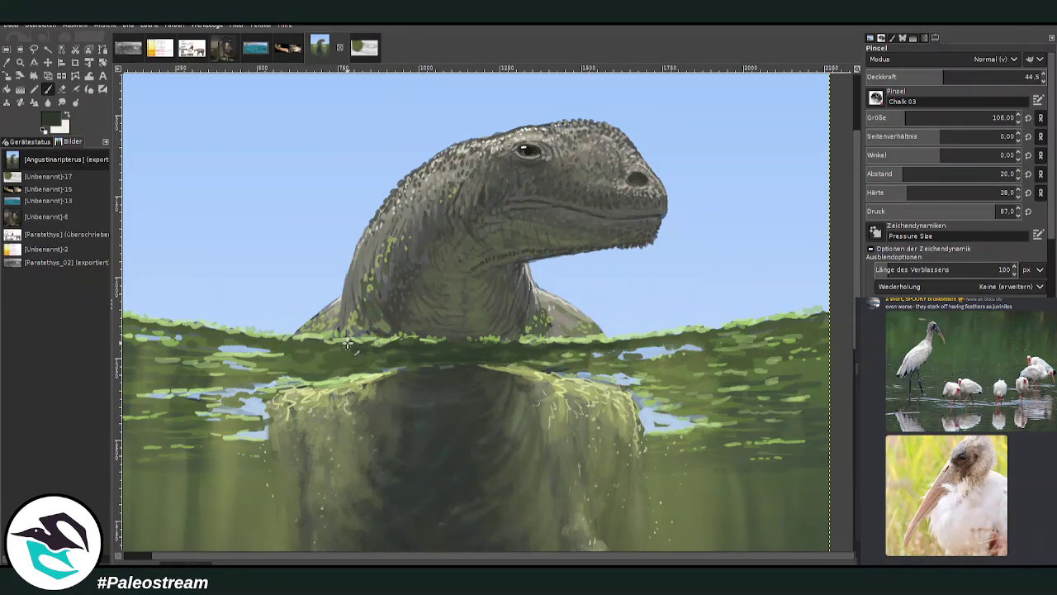
key(minus)
key(minus)
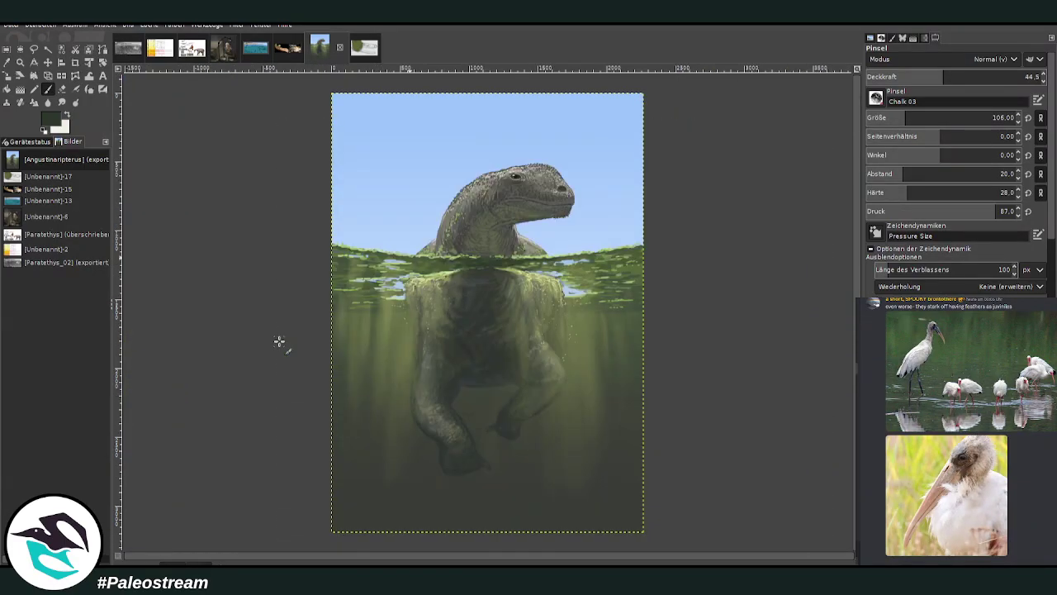
Sample the grey-beige shoulder tone and paint it into the sky-blue water gap beneath the shoulder at opacity 68.8, size 50 and hardness 88
click(22, 64)
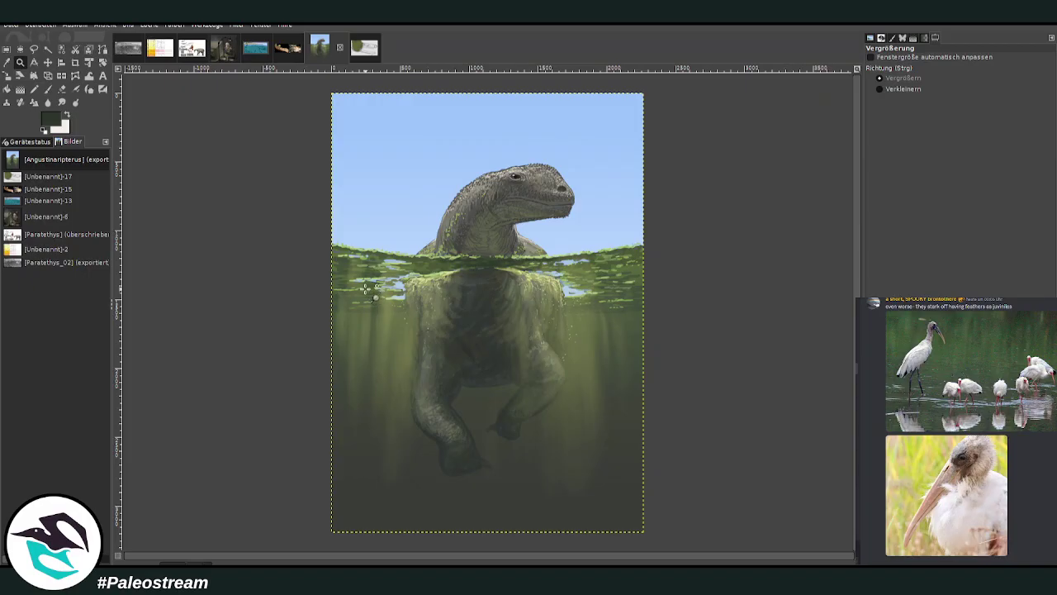
drag(309, 140, 660, 457)
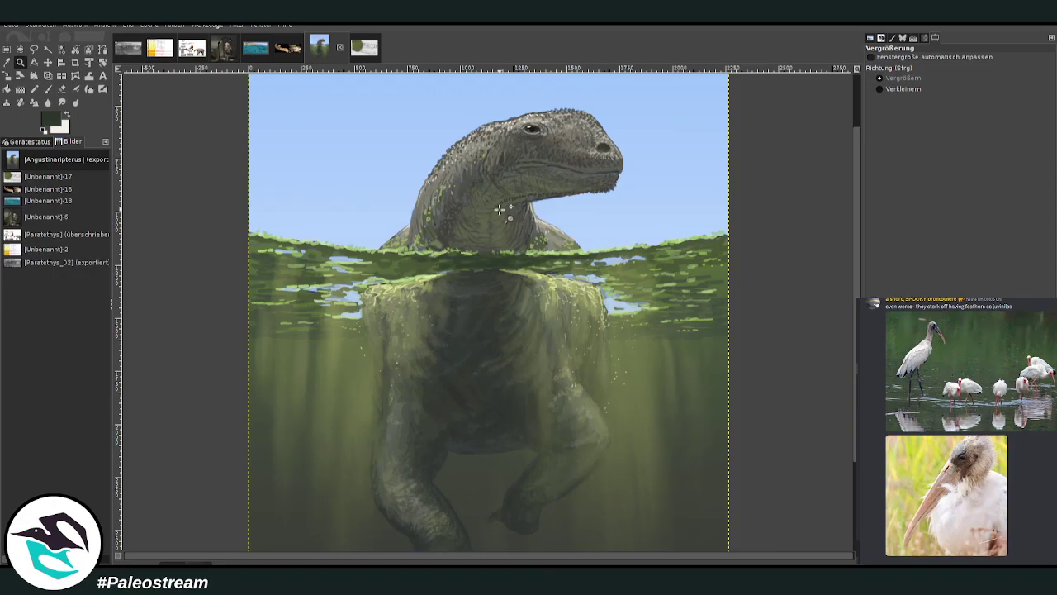
drag(498, 210, 612, 351)
key(o)
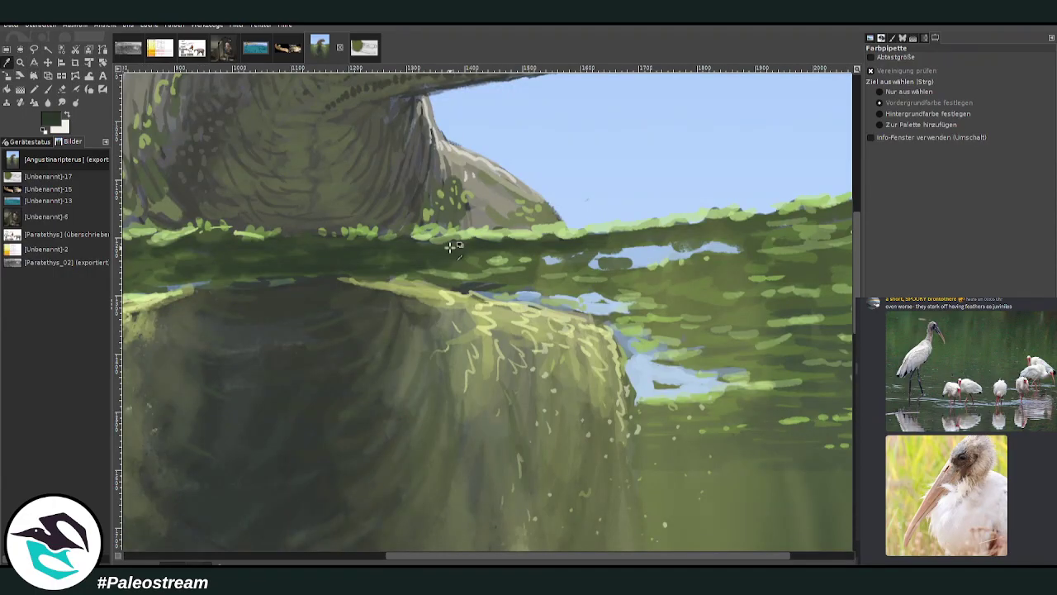
click(479, 211)
key(p)
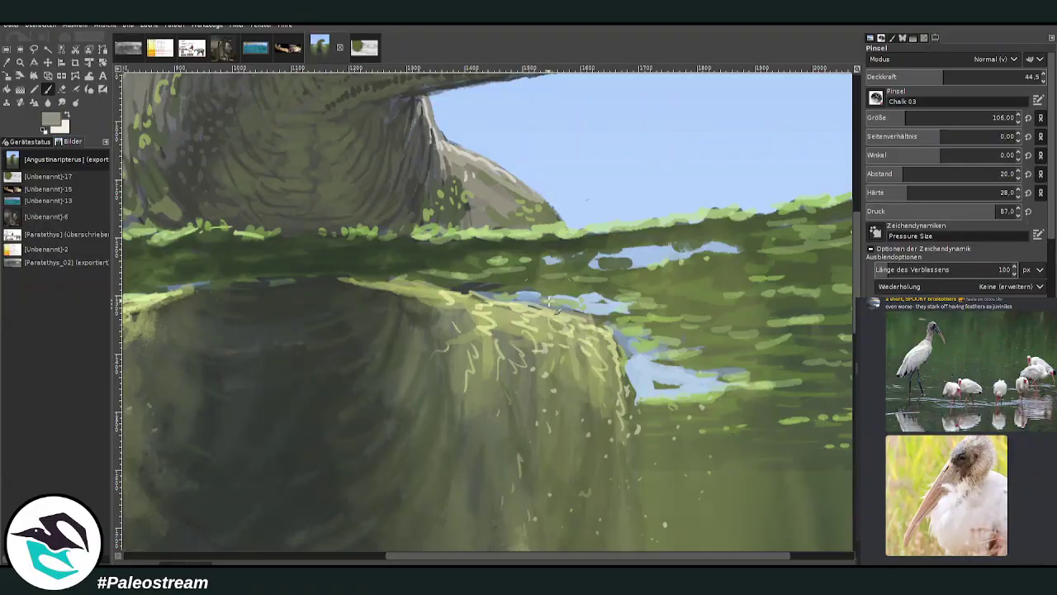
click(986, 76)
click(890, 117)
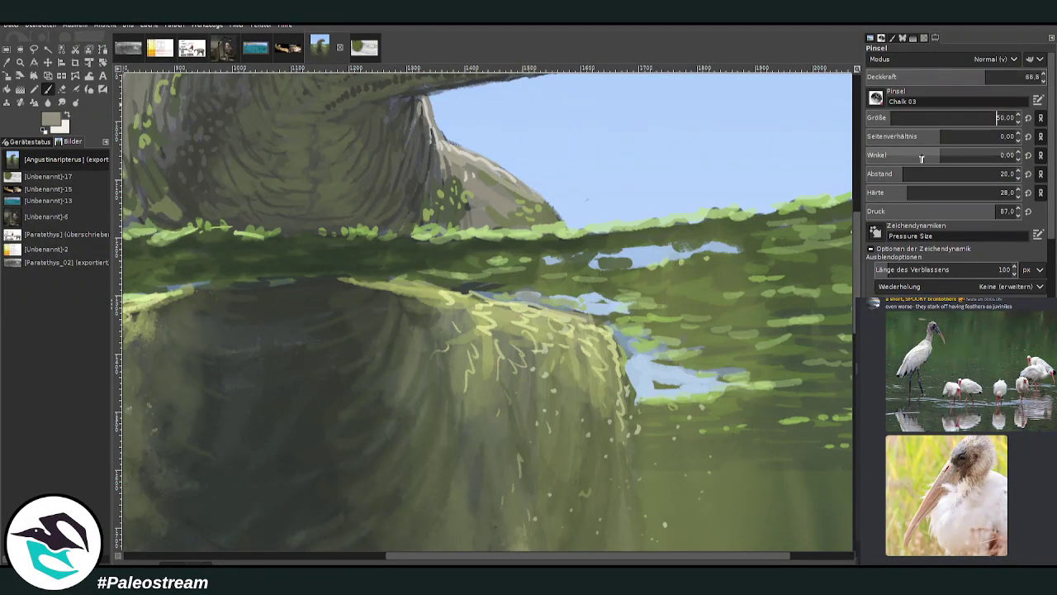
click(999, 191)
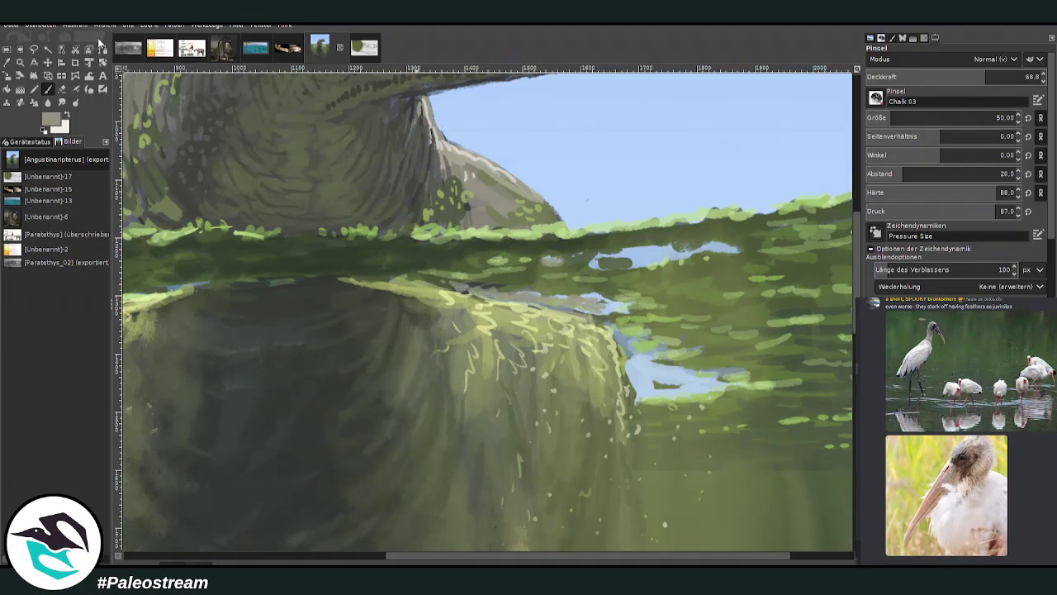
Sample a pale sky blue and add light highlights to the reflective water patches and algae on both sides of the body
click(7, 62)
click(624, 268)
click(49, 90)
click(844, 186)
drag(695, 258, 717, 257)
drag(684, 379, 631, 349)
drag(706, 391, 762, 380)
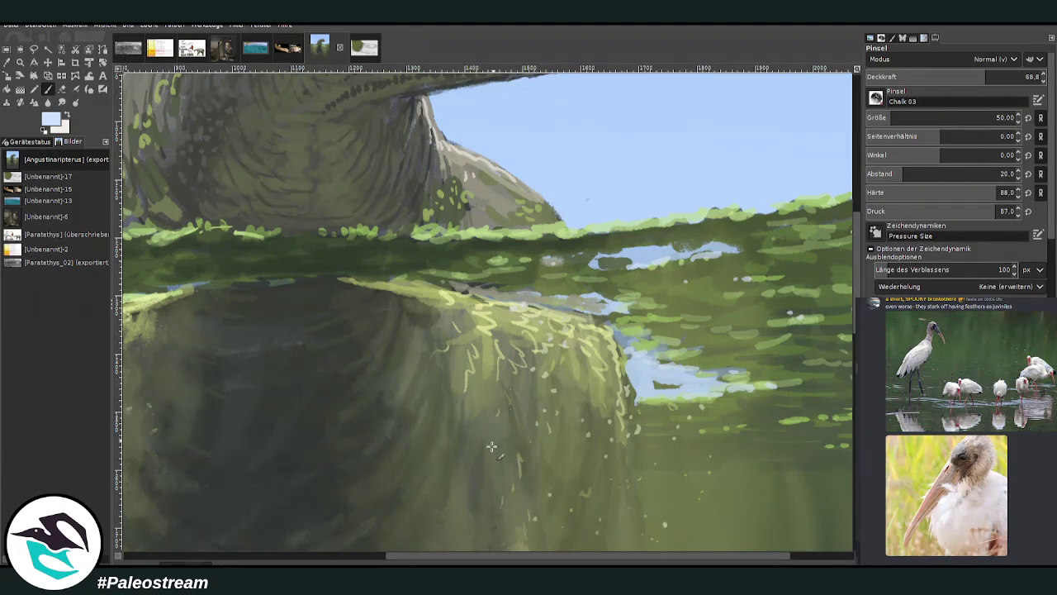
click(375, 555)
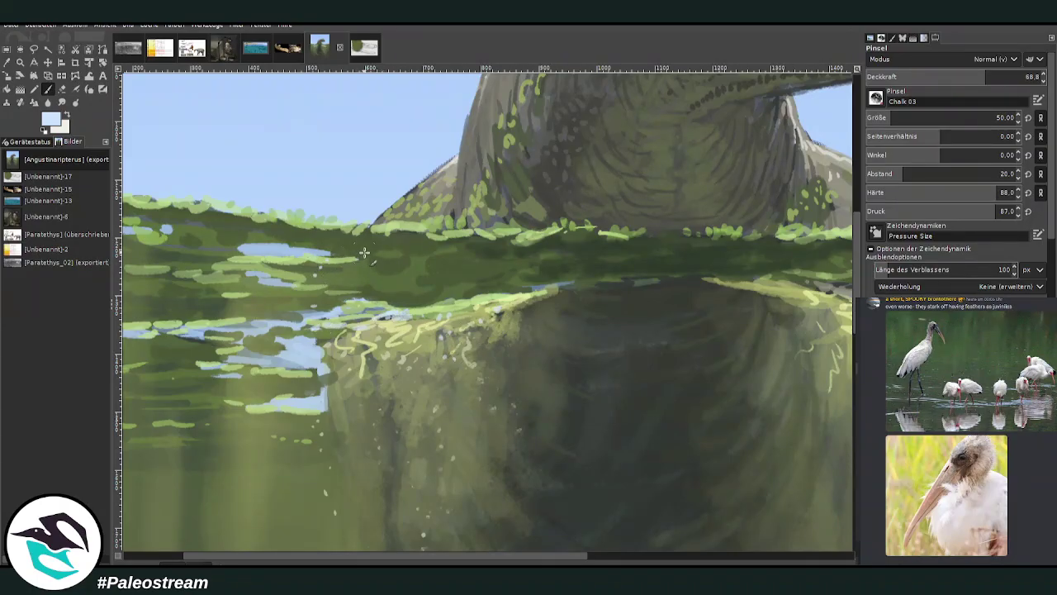
click(617, 555)
drag(620, 555, 700, 557)
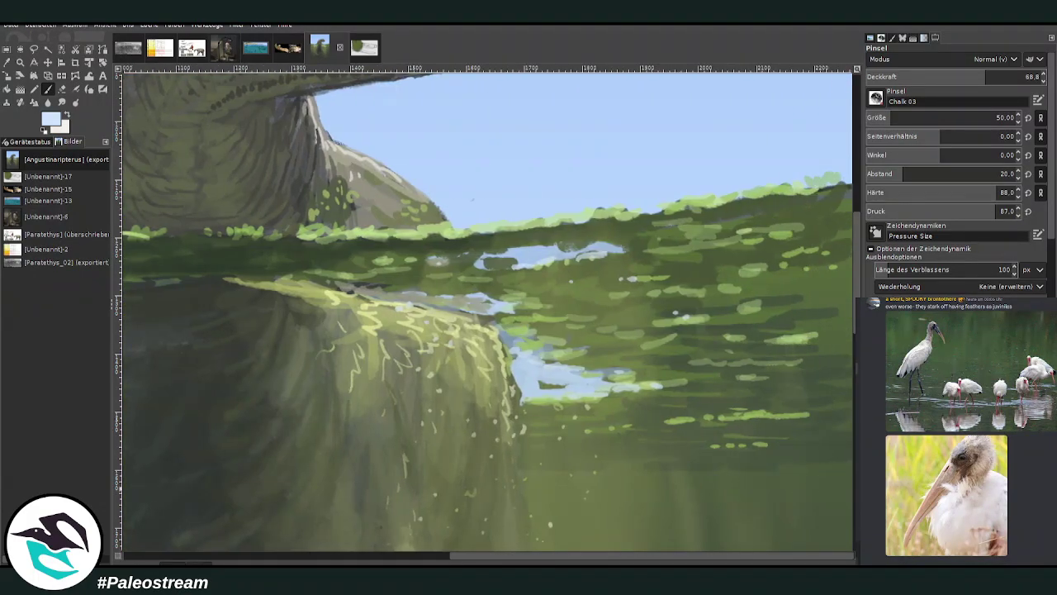
Sample a mid green from the algae-covered water surface as the painting colour
click(47, 102)
click(696, 218)
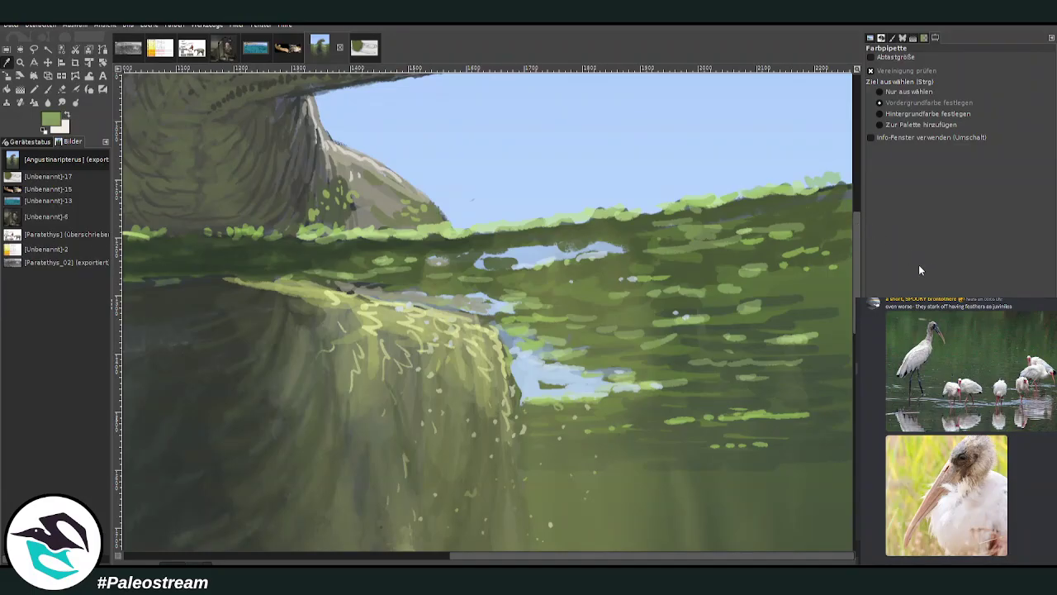
click(49, 89)
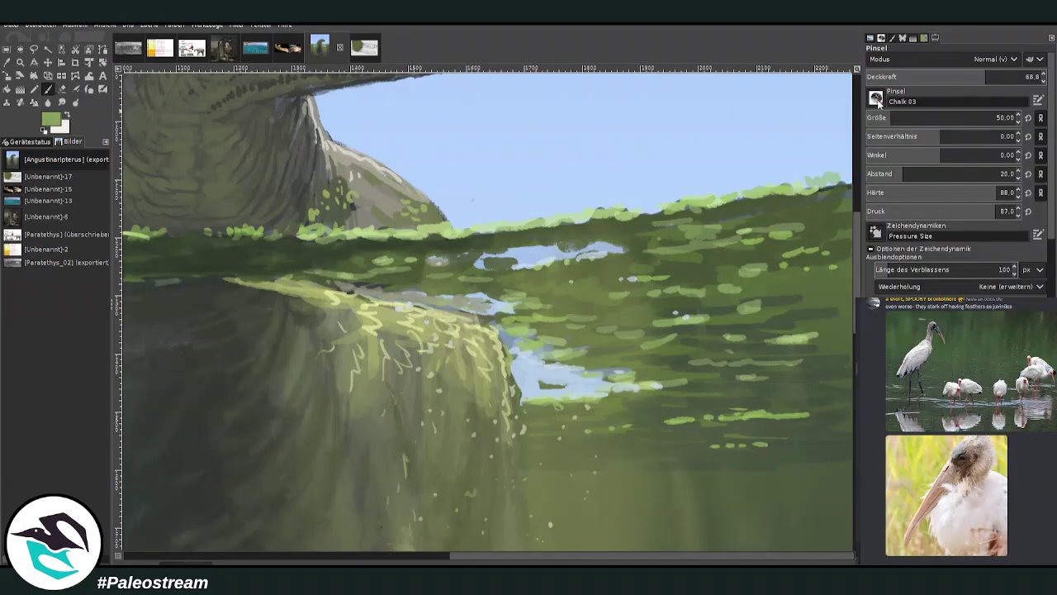
Try the Oily Bristles -PkGam brush at size 200 on the algae near the waterline, and undo its strokes
click(948, 231)
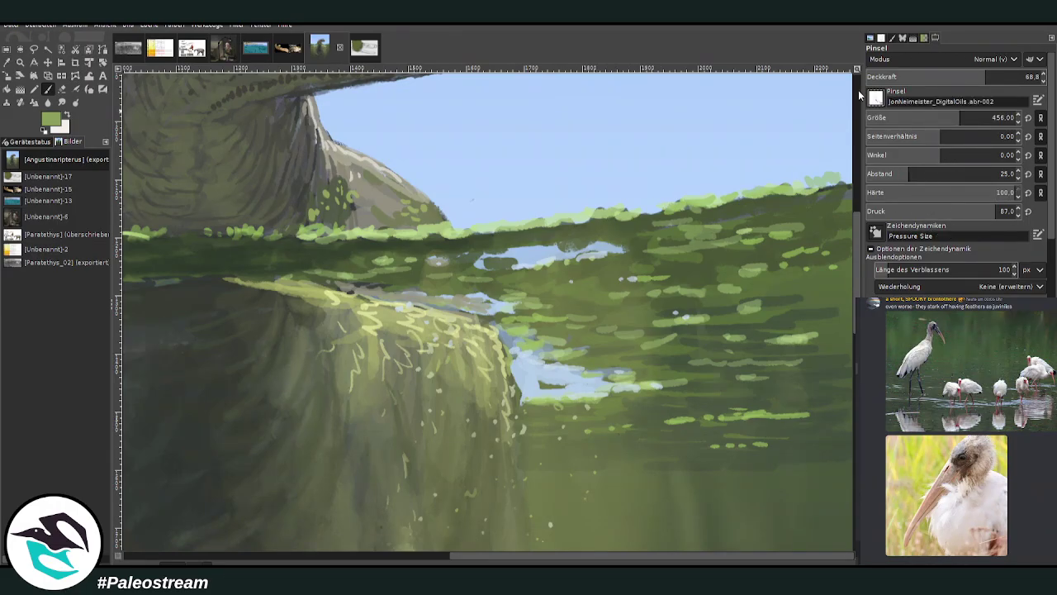
click(945, 143)
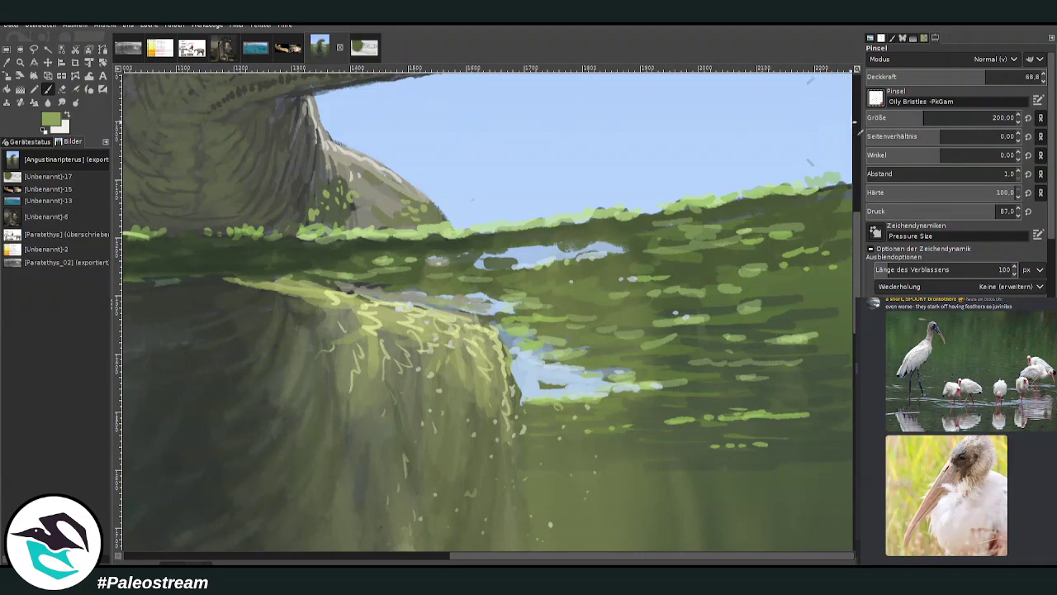
drag(706, 222, 779, 223)
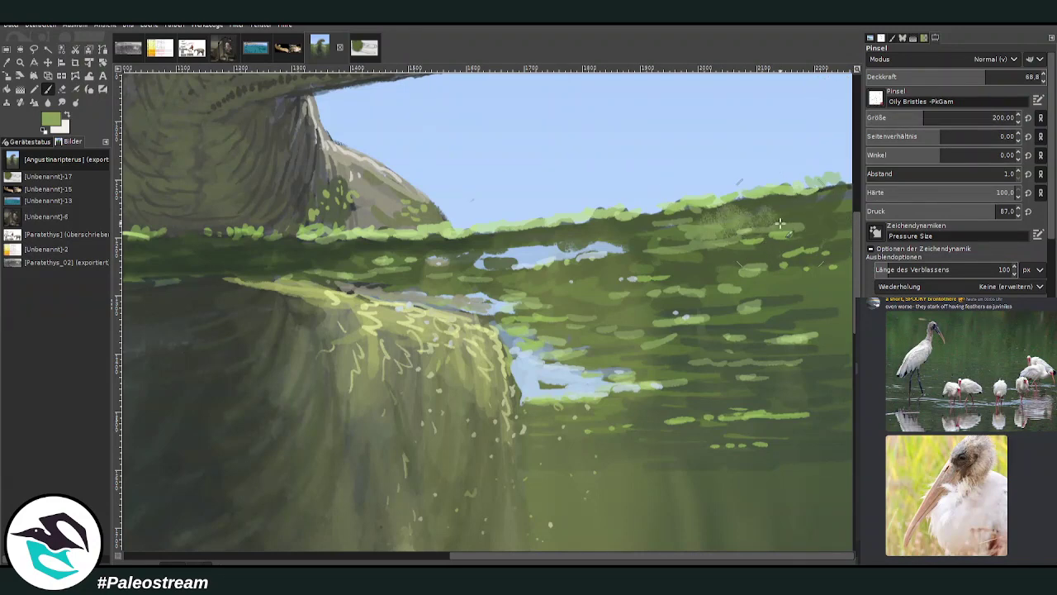
key(ctrl+z)
key(ctrl+z)
key(ctrl+z)
key(ctrl+z)
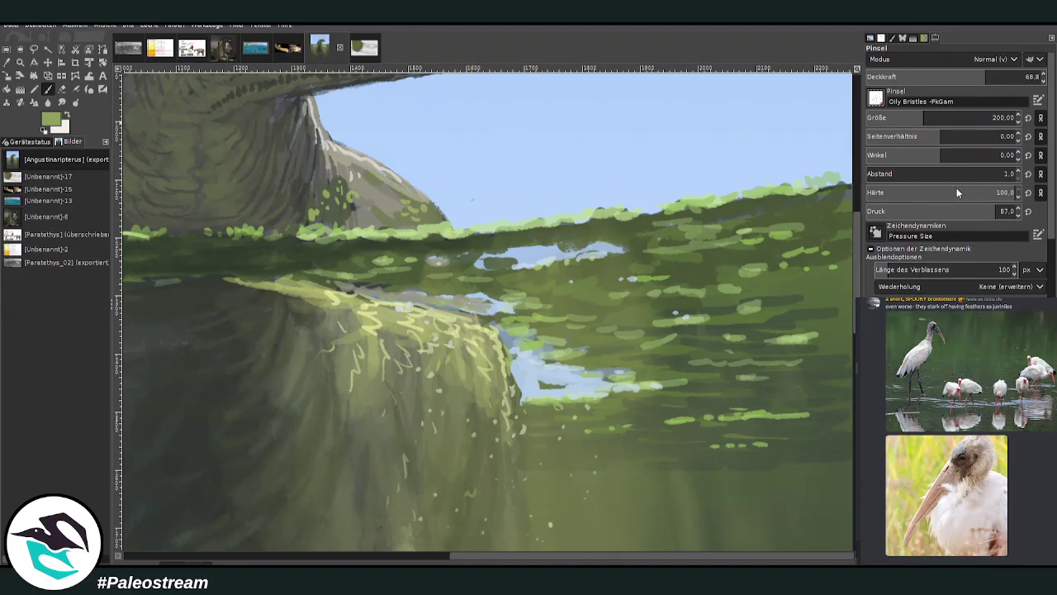
Switch the paintbrush to the Bristles 03 tip at size 140
click(887, 210)
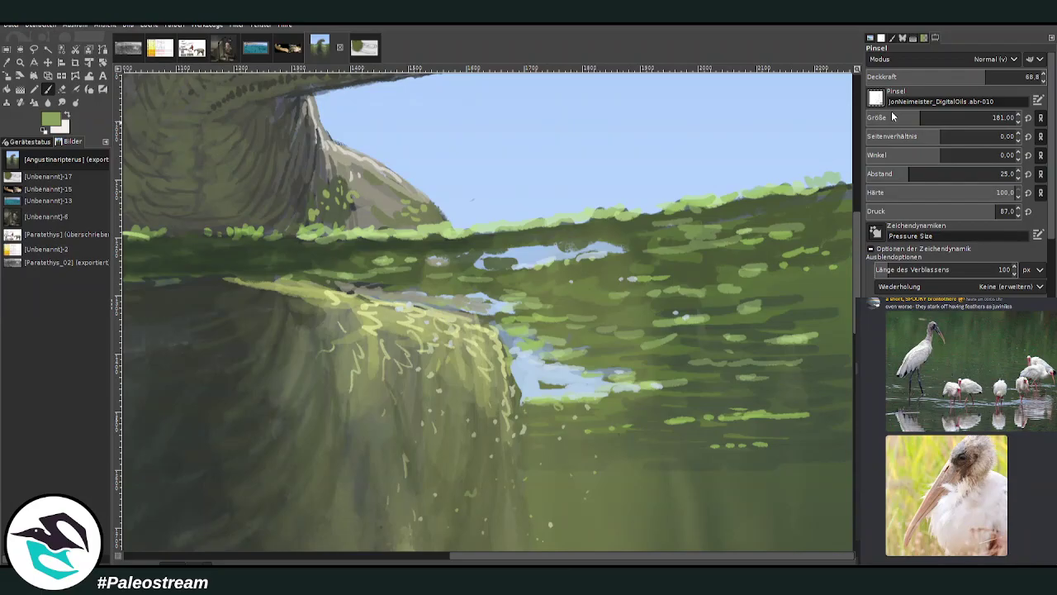
click(905, 189)
click(913, 113)
Try green bristle strokes below the waterline to the right of the neck, lowering the opacity to 49.2
mouse_move(689, 222)
mouse_down()
mouse_move(756, 235)
mouse_move(818, 208)
mouse_move(831, 231)
mouse_up()
click(952, 75)
mouse_move(776, 241)
mouse_down()
mouse_move(800, 248)
mouse_move(809, 235)
mouse_move(722, 268)
mouse_up()
mouse_move(648, 226)
mouse_down()
mouse_move(596, 225)
mouse_move(559, 240)
mouse_up()
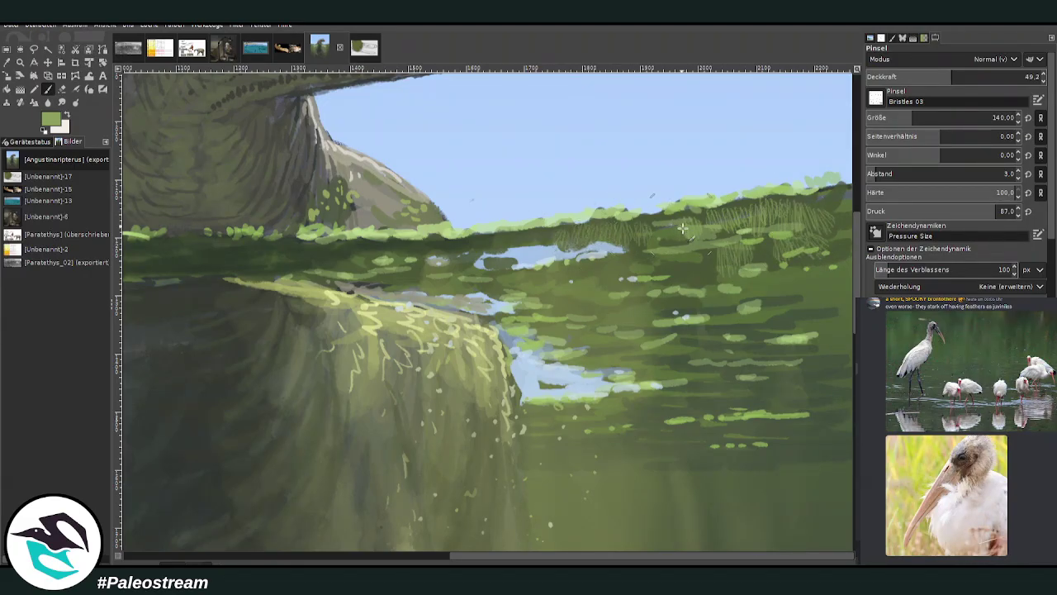
drag(808, 205, 832, 213)
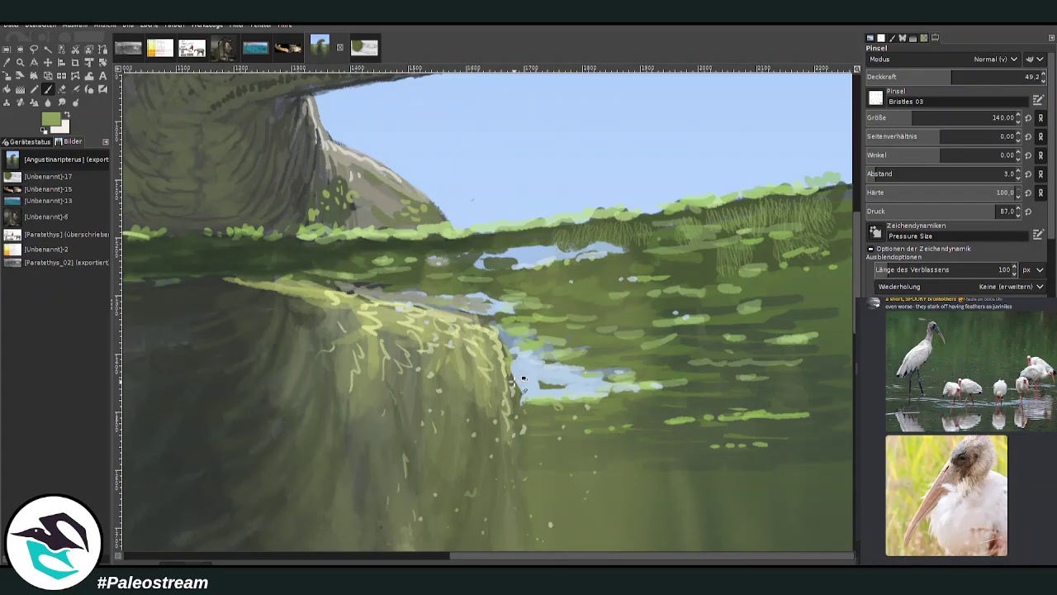
Undo the Bristles 03 strokes on the algae to the right of the neck
key(ctrl+z)
key(ctrl+z)
key(ctrl+z)
key(ctrl+z)
key(ctrl+z)
key(ctrl+z)
key(ctrl+z)
key(ctrl+z)
key(ctrl+z)
key(ctrl+z)
key(ctrl+z)
key(ctrl+z)
key(ctrl+z)
key(ctrl+z)
key(ctrl+z)
key(ctrl+z)
key(ctrl+z)
key(ctrl+z)
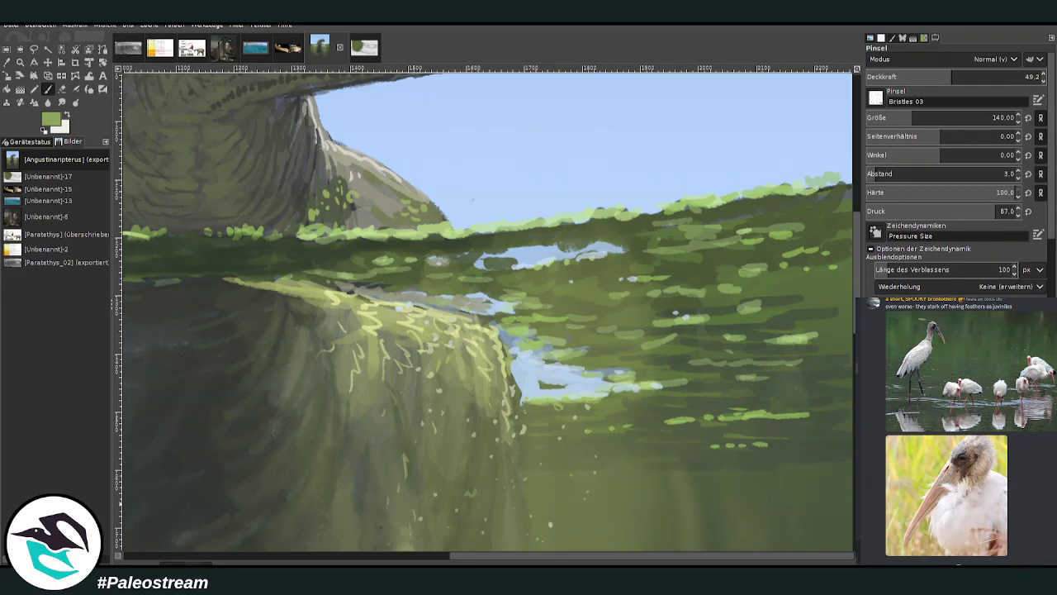
Paint green bristle texture along the upper algae band to the right of the neck with the size 140 brush
click(965, 76)
drag(776, 223, 803, 193)
mouse_move(826, 234)
mouse_down()
mouse_move(840, 191)
mouse_move(782, 196)
mouse_move(740, 233)
mouse_move(713, 217)
mouse_move(652, 233)
mouse_move(630, 226)
mouse_move(610, 240)
mouse_move(582, 225)
mouse_move(568, 238)
mouse_move(418, 242)
mouse_move(398, 259)
mouse_up()
mouse_move(632, 258)
mouse_down()
mouse_move(660, 242)
mouse_move(692, 244)
mouse_up()
drag(626, 264, 603, 272)
drag(694, 271, 710, 252)
Extend the bristle texture across the lower algae on the right and beneath the neck at size 99 and opacity 32.2
click(902, 118)
click(954, 76)
drag(938, 77, 922, 77)
drag(774, 265, 786, 289)
mouse_move(731, 282)
mouse_down()
mouse_move(723, 267)
mouse_move(700, 274)
mouse_up()
drag(690, 295, 674, 285)
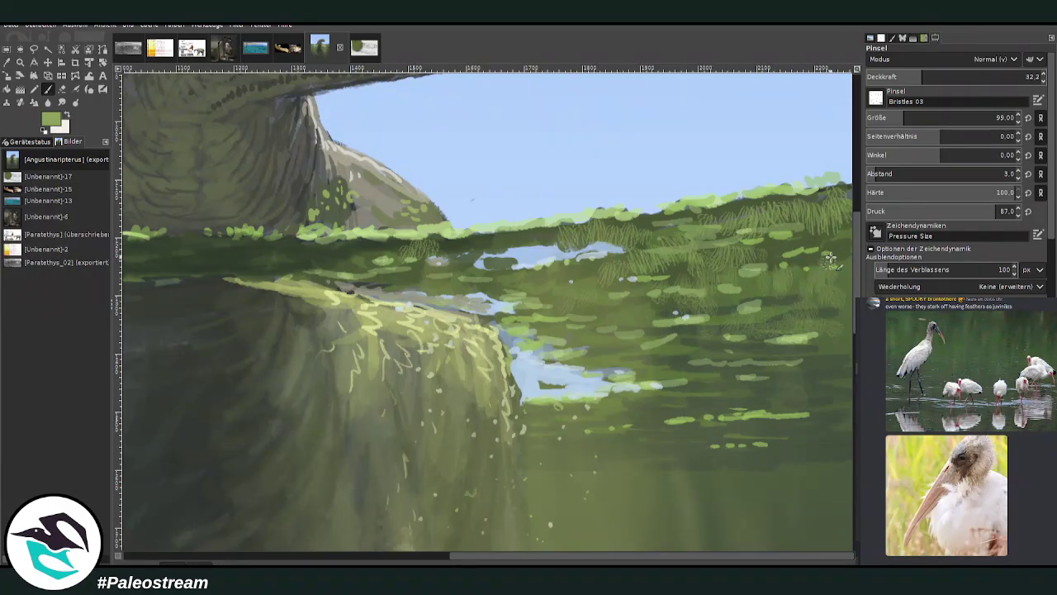
mouse_move(356, 248)
mouse_down()
mouse_move(332, 262)
mouse_move(305, 253)
mouse_up()
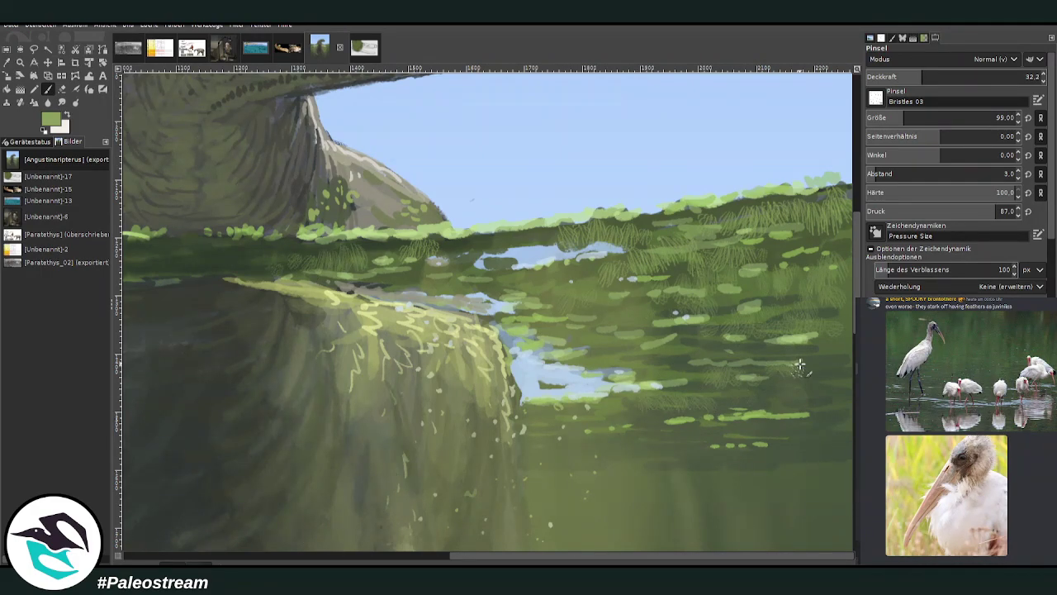
Add finer bristle texture between the algae patches on the right at size 59 and opacity 43.2
click(939, 78)
click(894, 117)
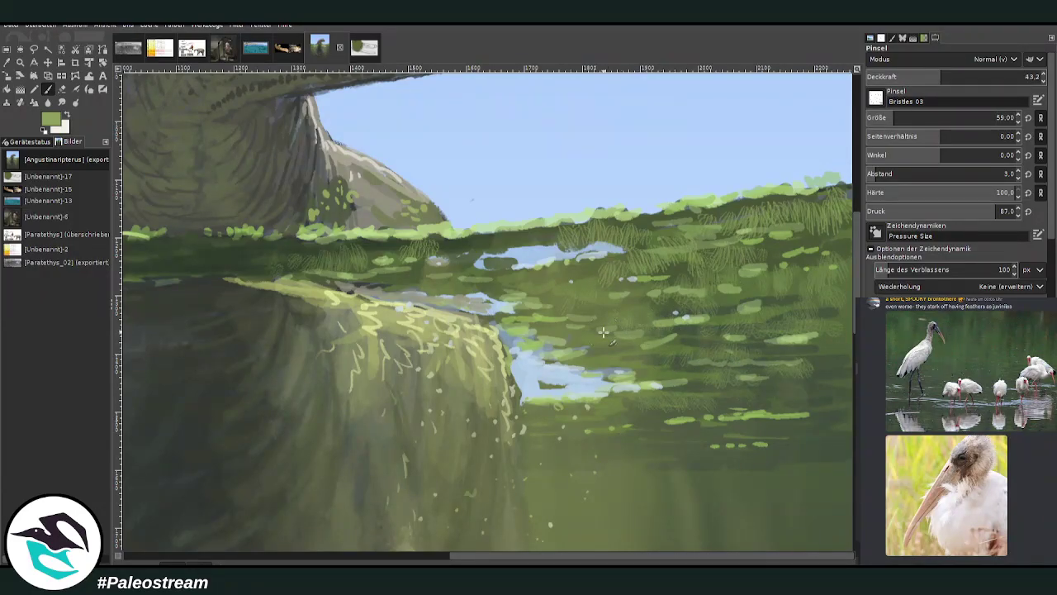
drag(681, 333, 712, 349)
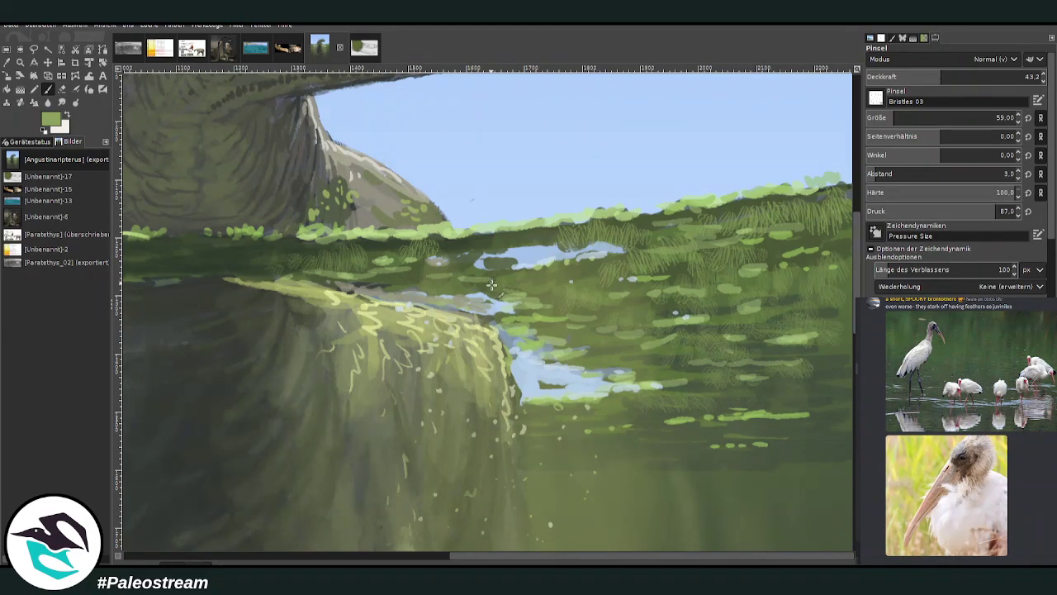
Texture the algae band from beneath the neck to the left side of the painting, using size 146 and opacity 29.7
drag(476, 556, 133, 559)
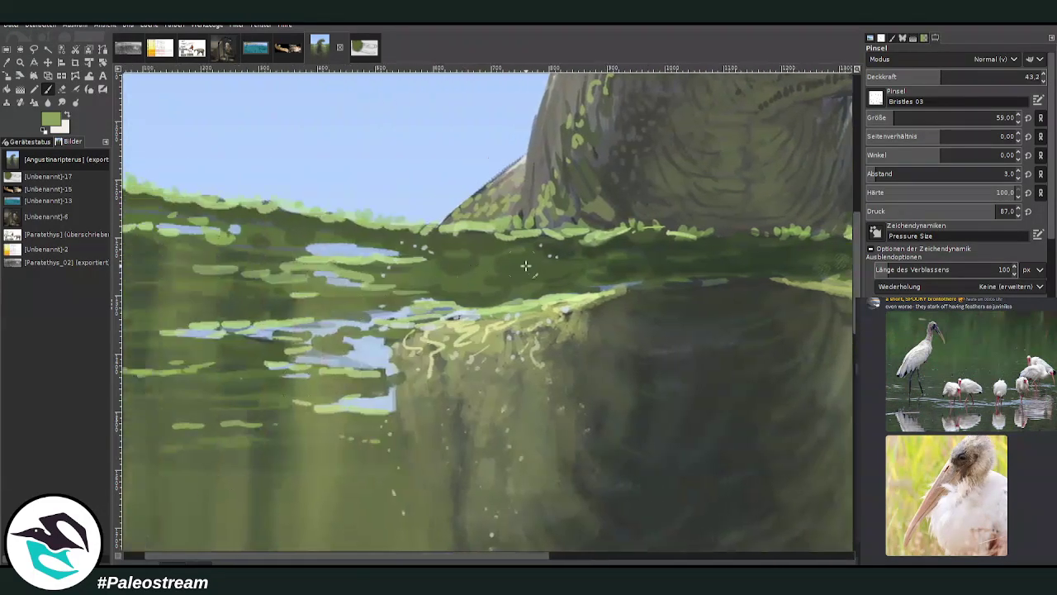
mouse_move(532, 287)
mouse_down()
mouse_move(569, 277)
mouse_move(593, 288)
mouse_move(624, 255)
mouse_move(634, 266)
mouse_move(657, 255)
mouse_move(617, 262)
mouse_move(656, 253)
mouse_up()
click(912, 117)
click(916, 75)
mouse_move(591, 240)
mouse_down()
mouse_move(571, 261)
mouse_move(554, 238)
mouse_move(528, 262)
mouse_move(606, 250)
mouse_move(645, 265)
mouse_move(683, 252)
mouse_move(701, 262)
mouse_move(671, 249)
mouse_move(493, 281)
mouse_move(471, 248)
mouse_move(296, 240)
mouse_move(269, 227)
mouse_move(240, 263)
mouse_move(179, 249)
mouse_move(146, 262)
mouse_move(254, 277)
mouse_move(231, 246)
mouse_up()
scroll(132, 559, left, 1)
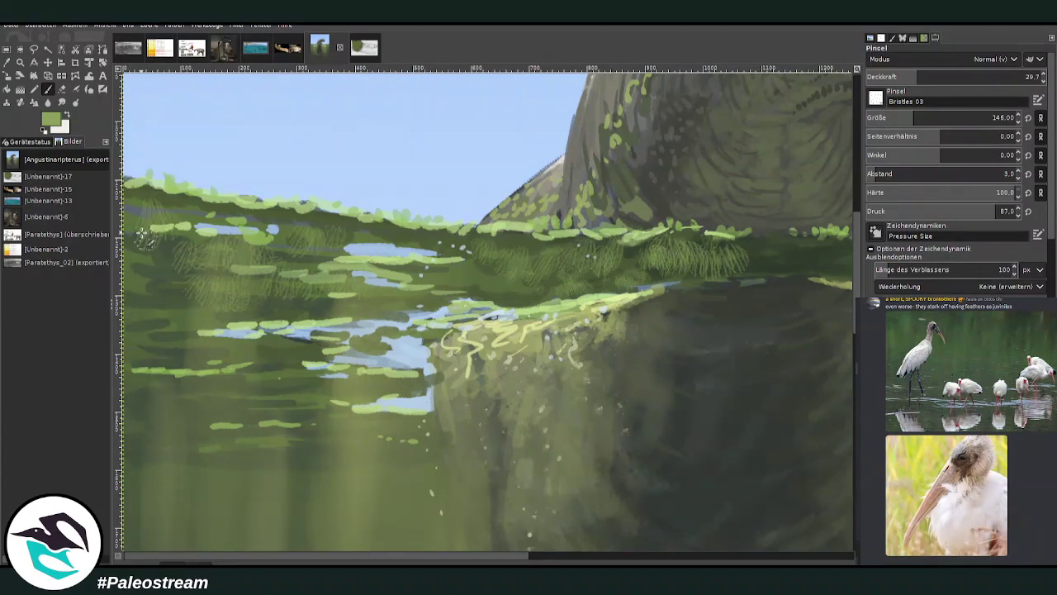
Cover the left algae surface down to its lower edge with bristle texture at size 99 and opacity 35.3
click(904, 117)
click(926, 76)
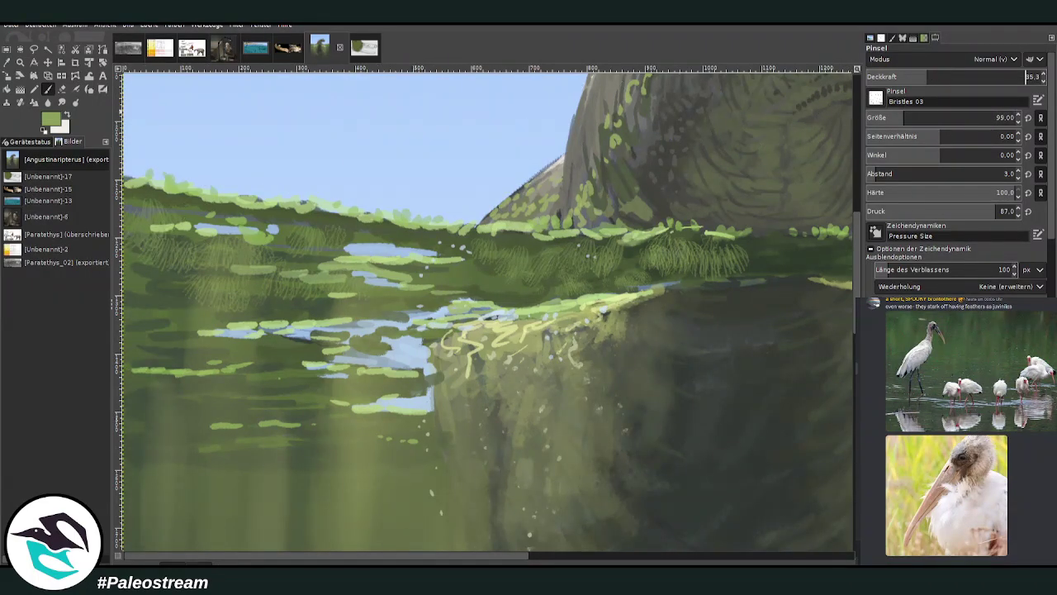
mouse_move(274, 296)
mouse_down()
mouse_move(291, 312)
mouse_move(330, 310)
mouse_up()
mouse_move(177, 296)
mouse_down()
mouse_move(175, 304)
mouse_move(143, 284)
mouse_up()
drag(177, 317, 145, 315)
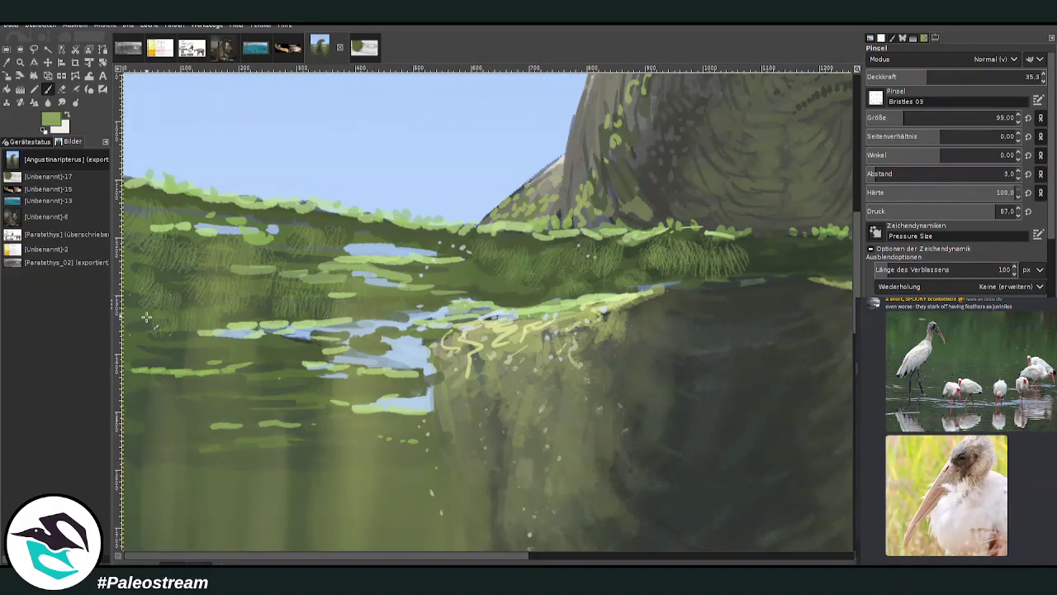
drag(184, 215, 142, 213)
mouse_move(262, 357)
mouse_down()
mouse_move(309, 354)
mouse_move(220, 354)
mouse_move(194, 341)
mouse_move(157, 353)
mouse_up()
drag(263, 375, 323, 381)
drag(219, 374, 166, 381)
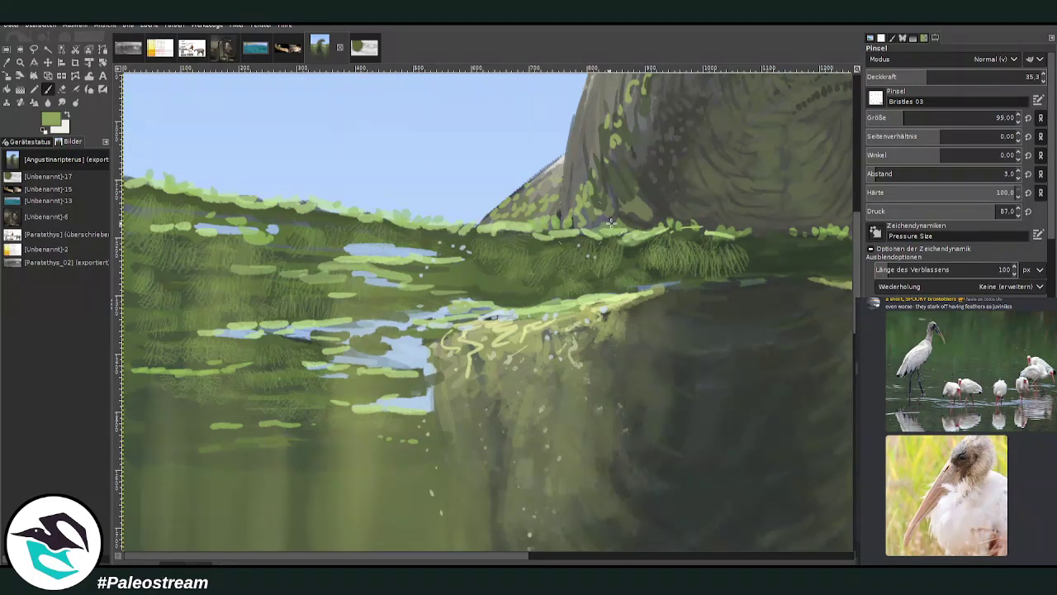
Paint faint bristle texture across the shadowed algae directly beneath the neck at opacity 23.7
click(906, 77)
drag(752, 246, 782, 257)
scroll(612, 519, right, 5)
drag(482, 249, 430, 266)
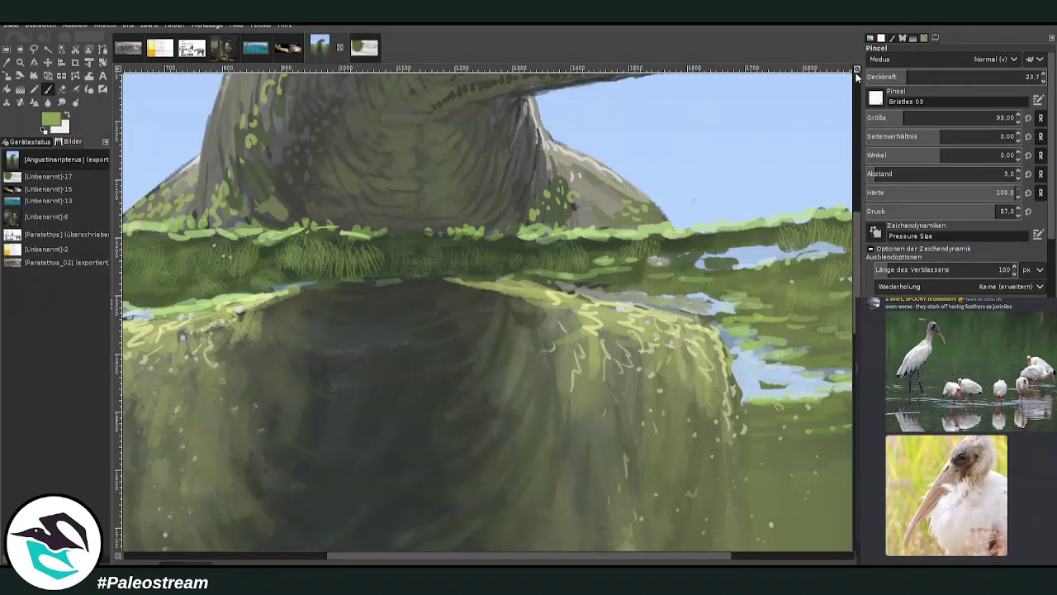
Switch to a darker green and brush bristle texture over the top edge of the submerged shoulder
drag(853, 223, 863, 233)
click(938, 76)
mouse_move(632, 288)
mouse_down()
mouse_move(590, 280)
mouse_move(492, 282)
mouse_move(467, 268)
mouse_move(441, 276)
mouse_up()
Break up the sky-blue water patches on both sides with dark green bristle strokes at opacity 67.2
click(982, 77)
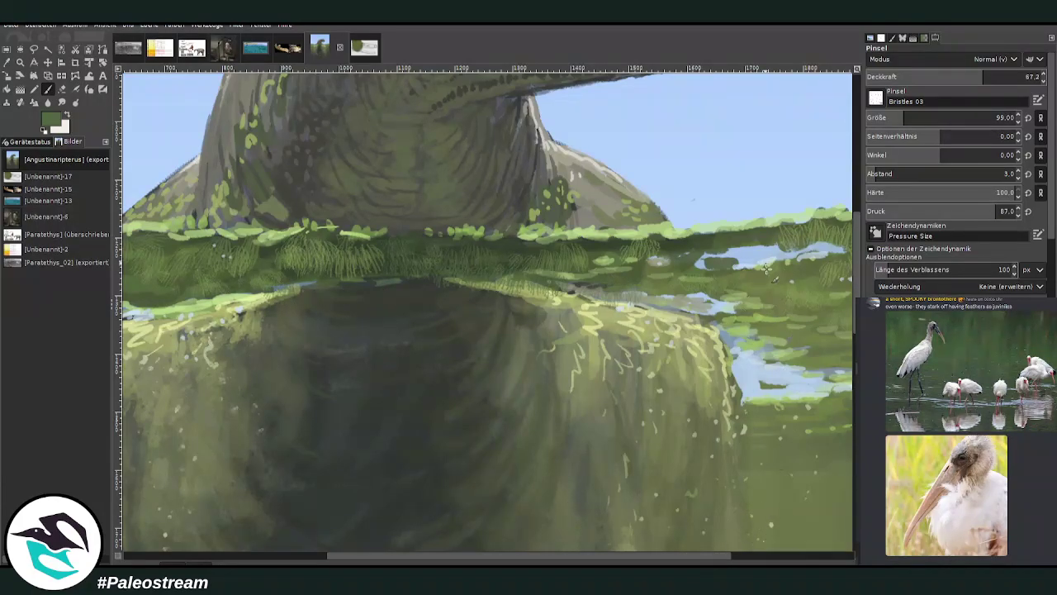
click(792, 559)
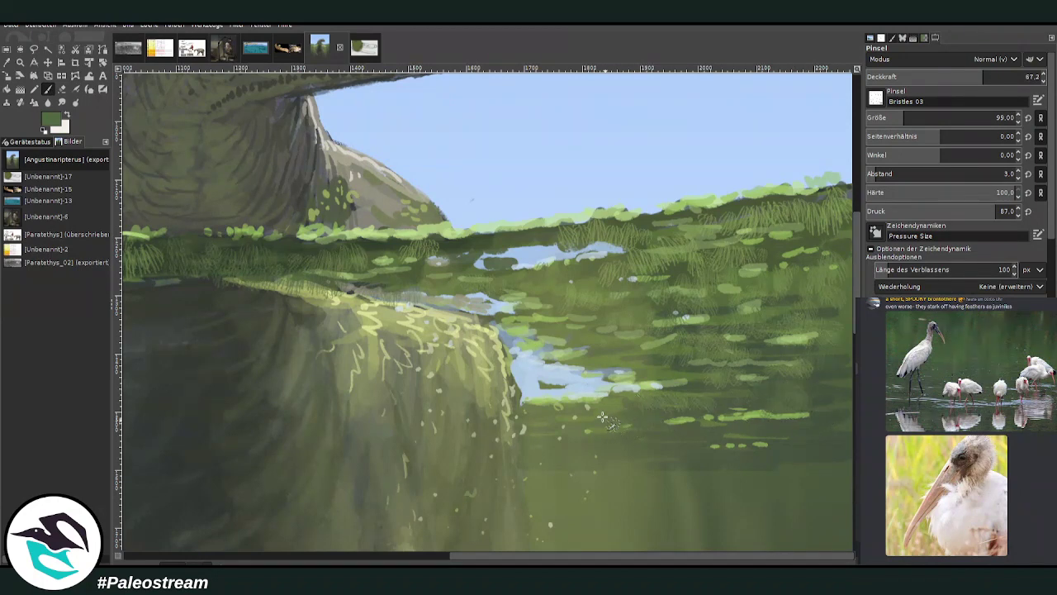
mouse_move(535, 383)
mouse_down()
mouse_move(566, 387)
mouse_move(547, 389)
mouse_up()
drag(568, 351, 543, 364)
click(440, 554)
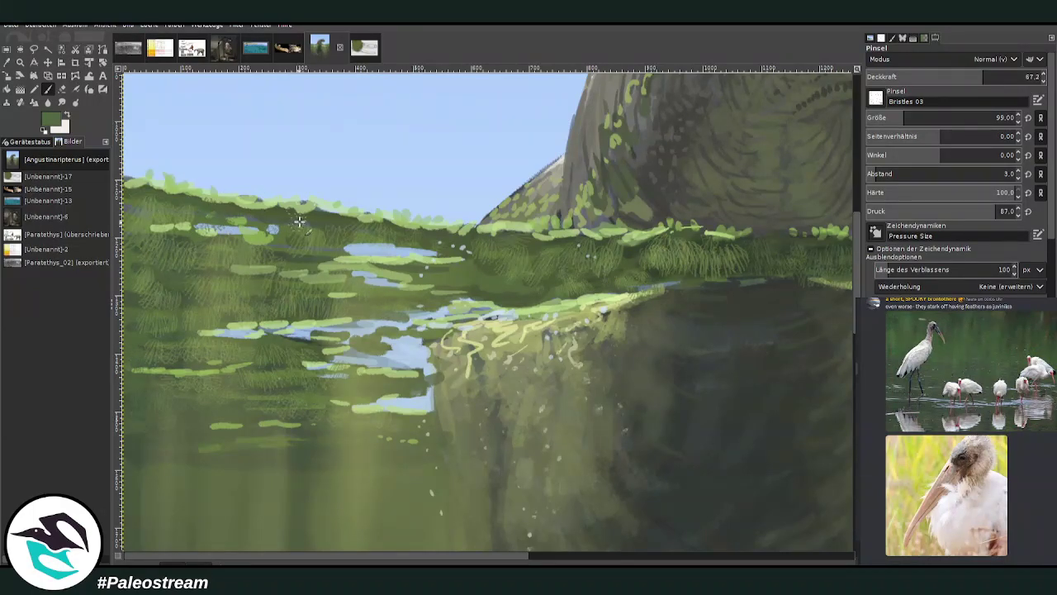
scroll(308, 242, down, 3)
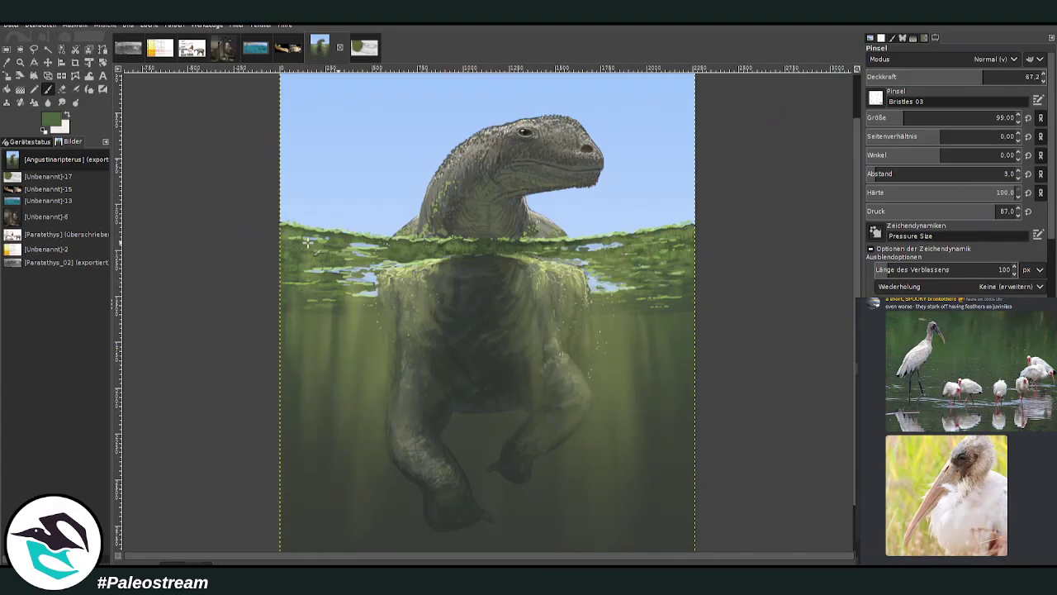
Set the foreground to a pale grey-green for highlighting the reptile's head and neck with the Paintbrush
click(20, 62)
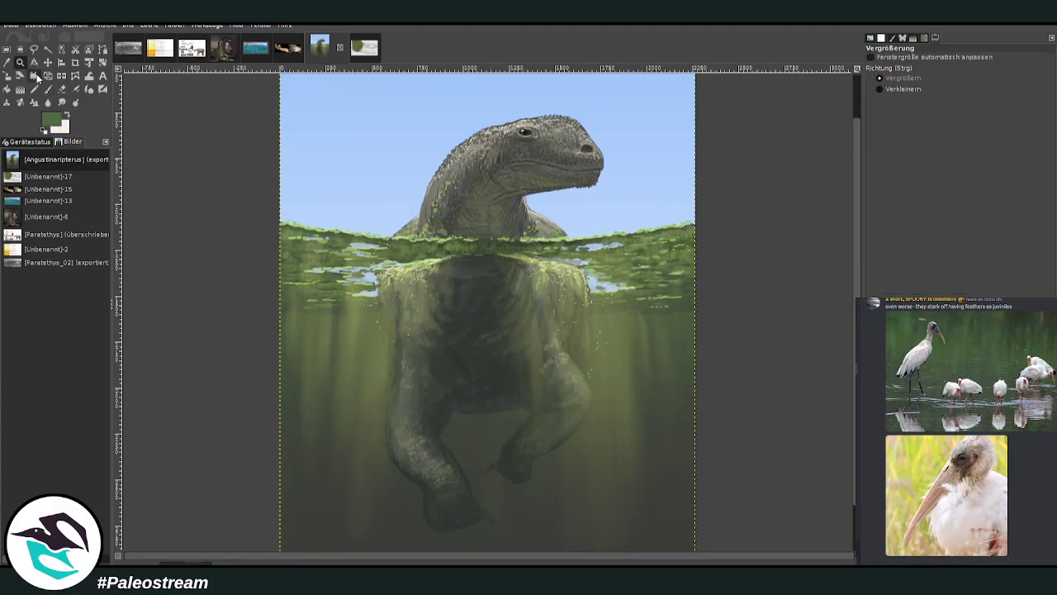
drag(383, 87, 672, 330)
click(55, 118)
click(915, 269)
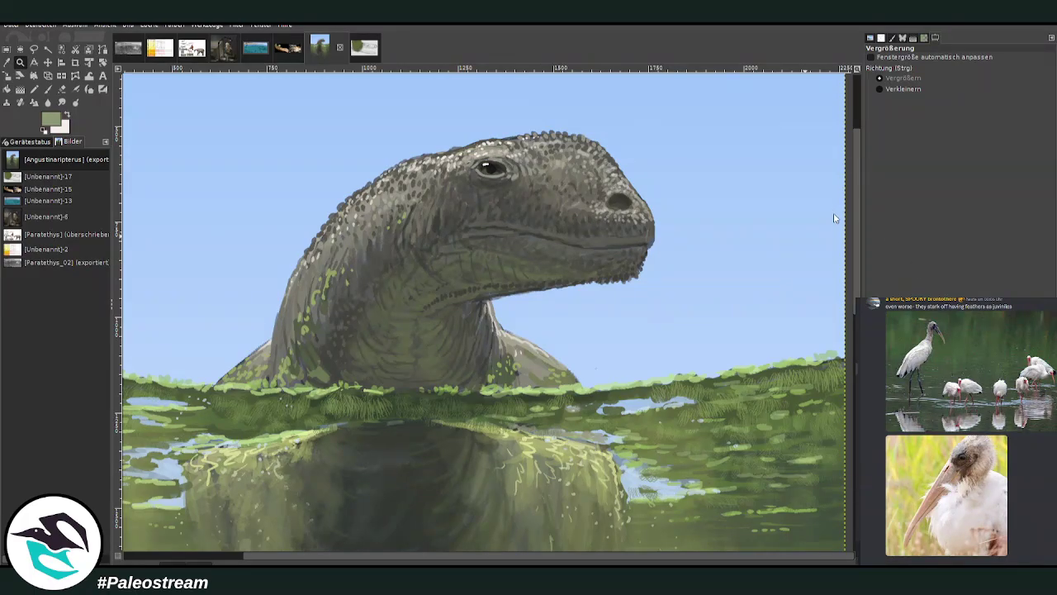
click(47, 90)
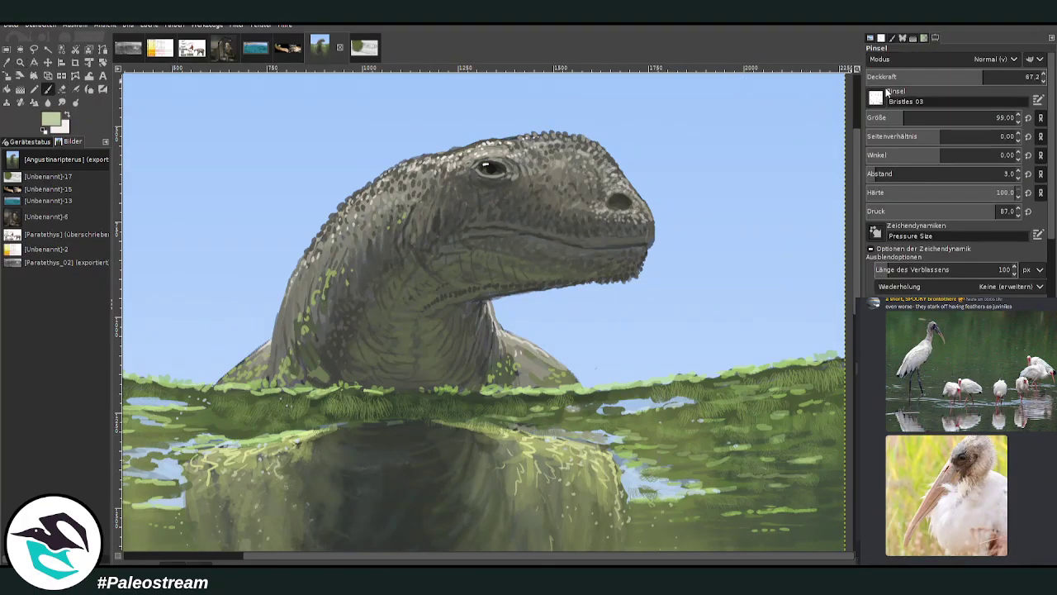
Try an Addition-mode Bristles 03 highlight at size 686 and opacity 26.5 across the eye and upper neck
click(881, 167)
drag(917, 118, 986, 94)
click(911, 77)
mouse_move(497, 169)
mouse_down()
mouse_move(436, 159)
mouse_move(360, 192)
mouse_up()
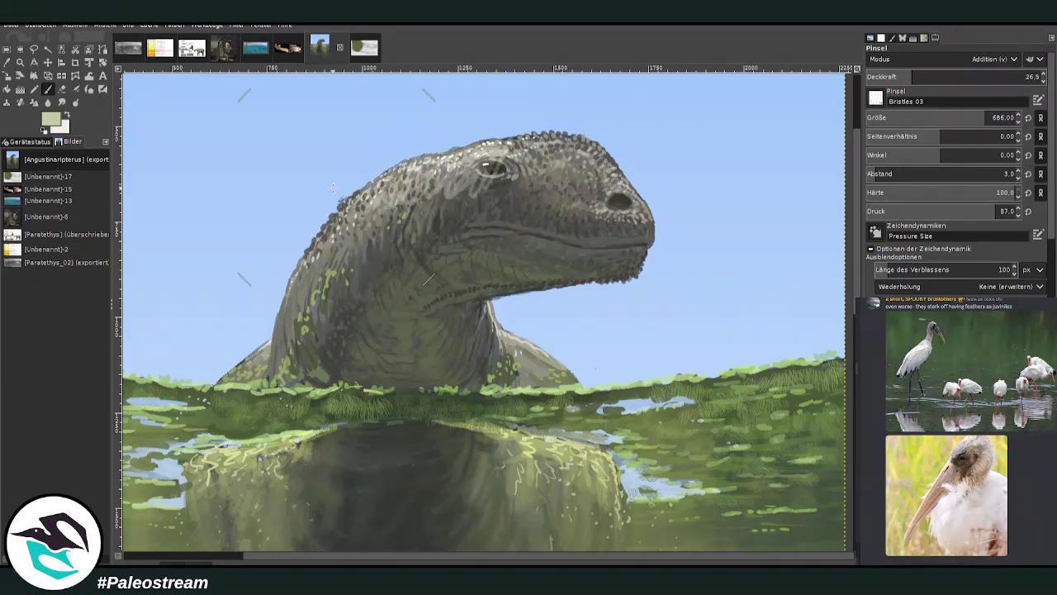
key(ctrl+z)
Paint scaly highlights along the back of the neck with Cell 02 at size 295 and opacity 16.4
click(883, 98)
click(943, 199)
click(938, 112)
drag(937, 109, 939, 109)
click(894, 75)
drag(430, 160, 350, 213)
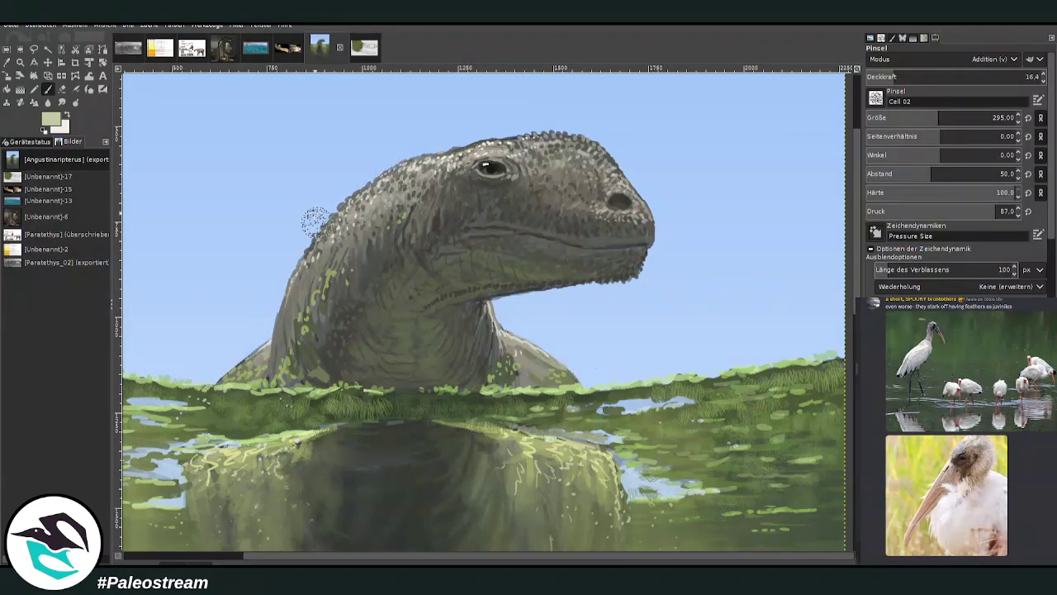
Brush fainter Cell 02 highlights at opacity 8.8 over the crown and down the back of the neck
click(877, 72)
mouse_move(484, 125)
mouse_down()
mouse_move(517, 124)
mouse_move(662, 188)
mouse_move(554, 133)
mouse_up()
mouse_move(451, 128)
mouse_down()
mouse_move(497, 121)
mouse_move(410, 132)
mouse_move(326, 212)
mouse_move(280, 271)
mouse_move(276, 318)
mouse_move(234, 356)
mouse_up()
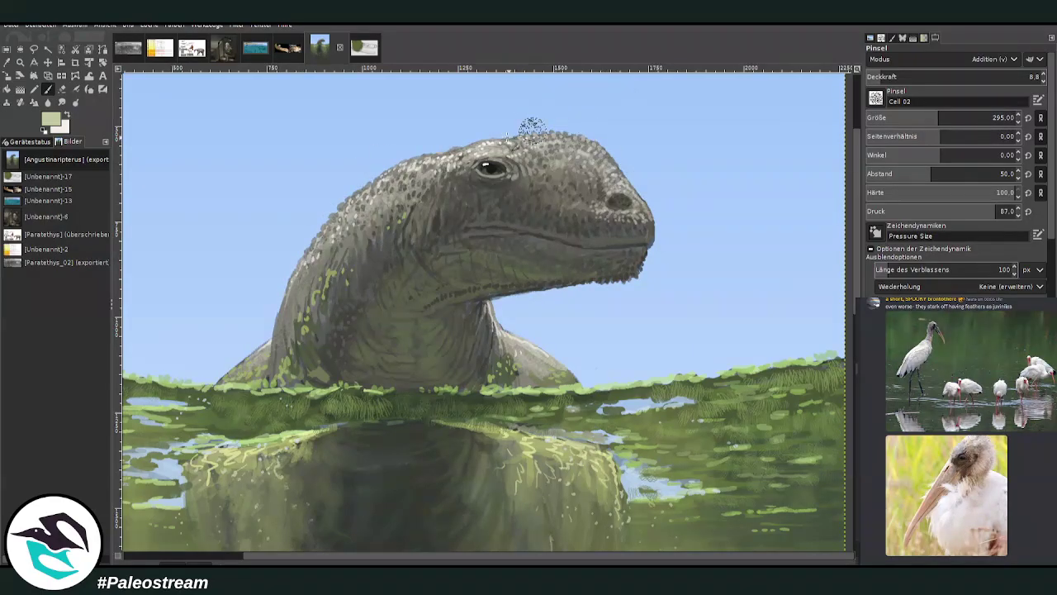
key(shift+ctrl+j)
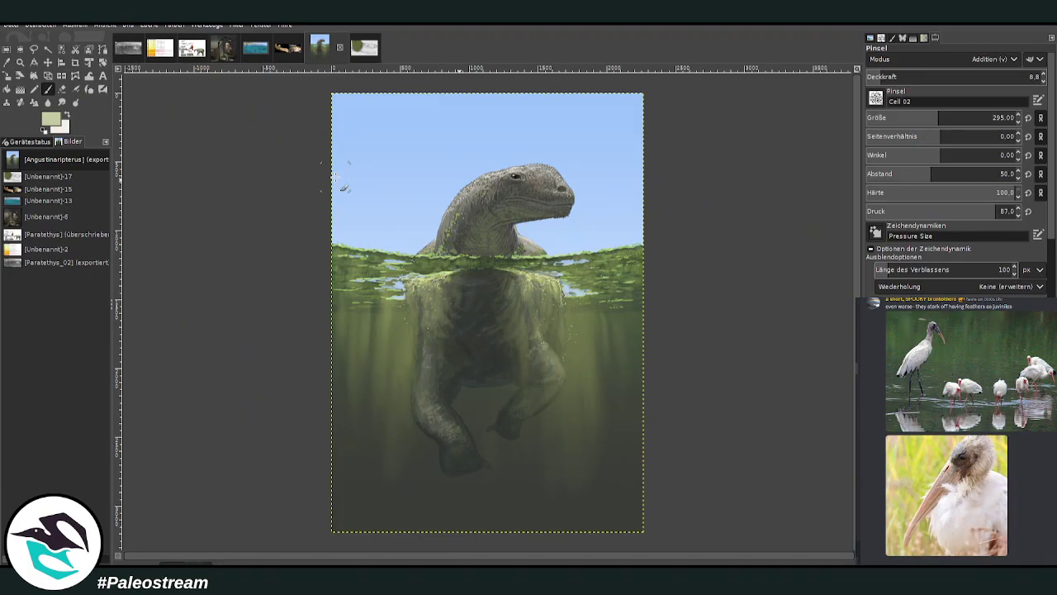
Block in a white cloud along the head and neck outline with Chalk 03 at size 495 and opacity 73.5
key(z)
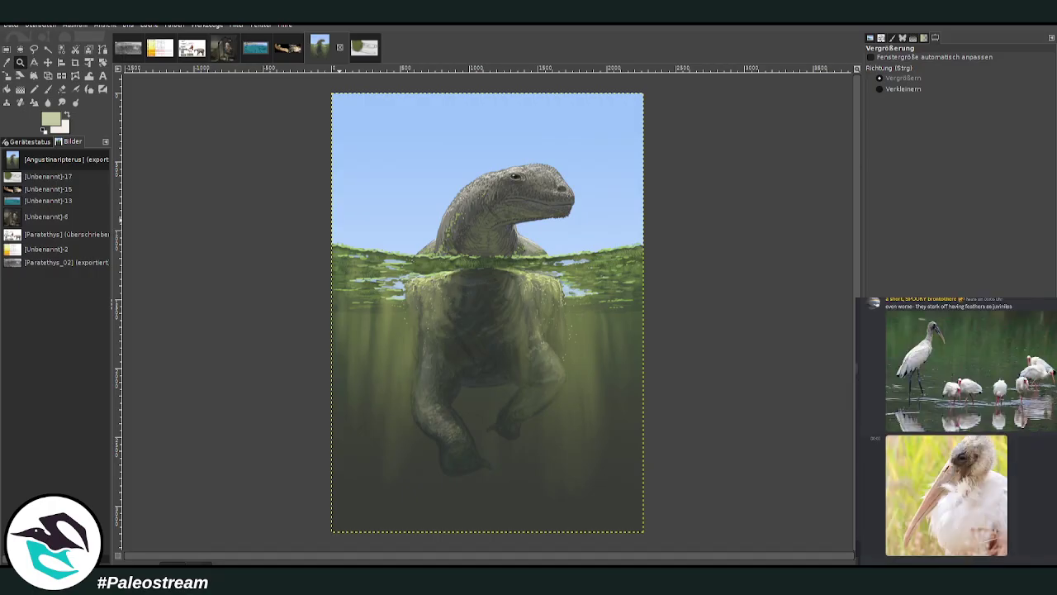
key(p)
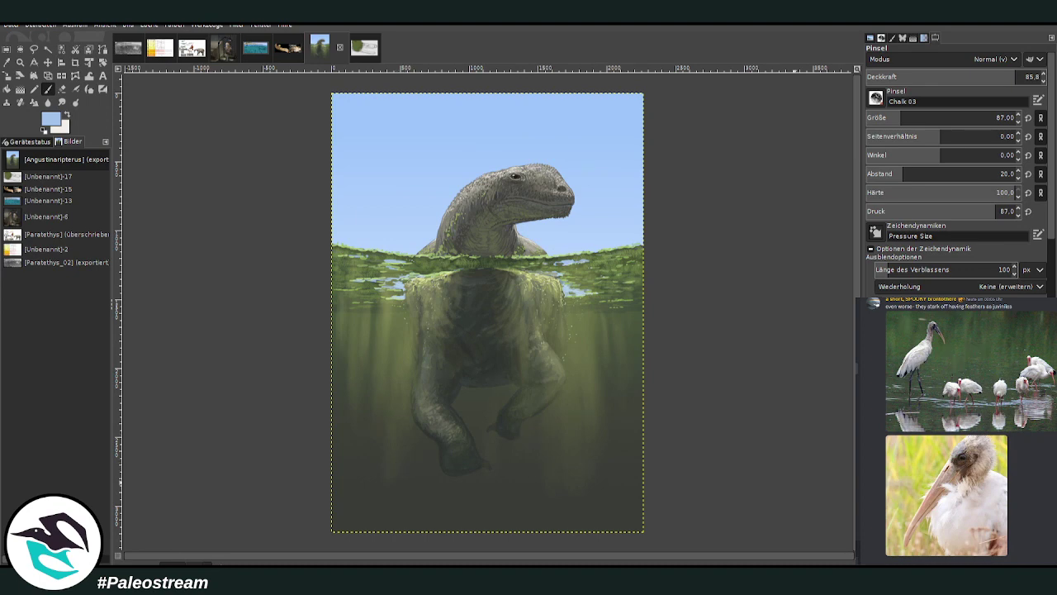
click(21, 61)
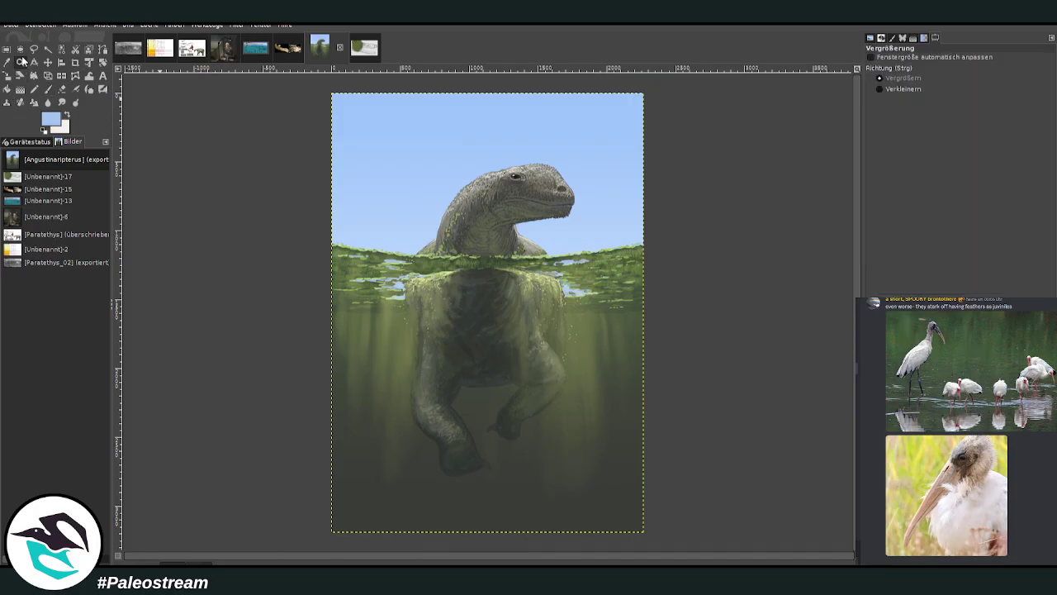
drag(322, 87, 665, 547)
drag(320, 100, 730, 349)
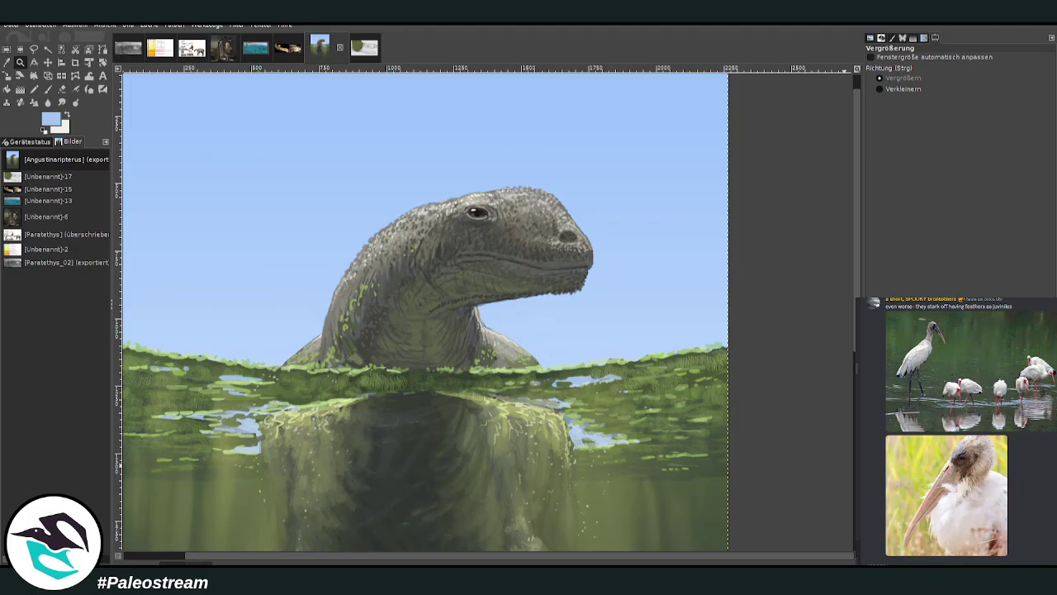
click(49, 90)
click(48, 90)
drag(910, 116, 964, 117)
drag(1004, 78, 985, 79)
mouse_move(401, 177)
mouse_down()
mouse_move(471, 146)
mouse_move(486, 160)
mouse_move(503, 114)
mouse_move(518, 153)
mouse_up()
mouse_move(417, 186)
mouse_down()
mouse_move(339, 232)
mouse_move(358, 263)
mouse_move(327, 281)
mouse_move(312, 318)
mouse_up()
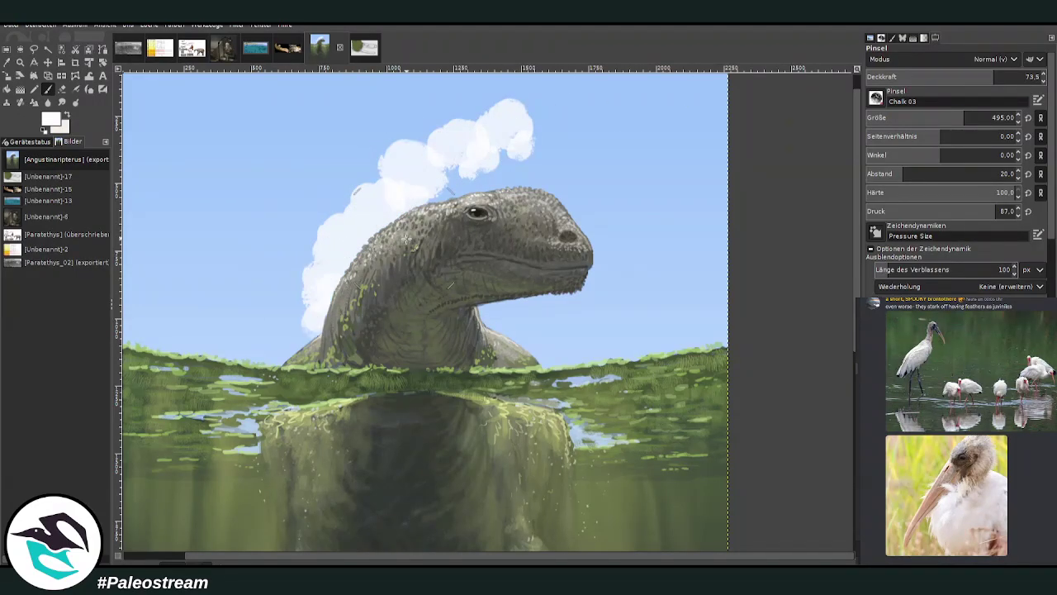
Fill out the cloud's upper mass and add white puffs beneath the chin and low behind the back
mouse_move(478, 296)
mouse_down()
mouse_move(513, 291)
mouse_move(500, 311)
mouse_move(535, 329)
mouse_up()
mouse_move(318, 224)
mouse_down()
mouse_move(312, 294)
mouse_move(277, 266)
mouse_up()
mouse_move(413, 202)
mouse_down()
mouse_move(442, 193)
mouse_move(447, 148)
mouse_move(489, 172)
mouse_move(481, 108)
mouse_move(415, 134)
mouse_move(525, 124)
mouse_move(513, 166)
mouse_move(526, 130)
mouse_move(544, 151)
mouse_move(566, 136)
mouse_up()
mouse_move(433, 144)
mouse_down()
mouse_move(385, 198)
mouse_move(377, 170)
mouse_move(368, 175)
mouse_move(417, 150)
mouse_move(371, 142)
mouse_move(555, 192)
mouse_move(526, 203)
mouse_up()
drag(291, 322, 217, 342)
mouse_move(507, 328)
mouse_down()
mouse_move(550, 343)
mouse_move(548, 361)
mouse_move(576, 365)
mouse_move(565, 376)
mouse_move(517, 334)
mouse_up()
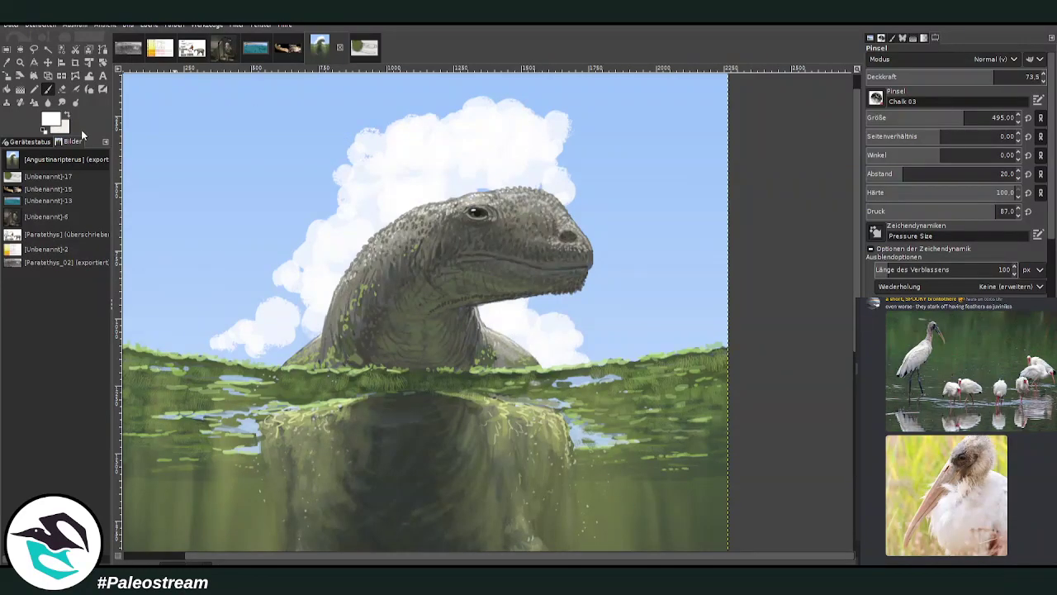
Shade the cloud's interior above the head with pale lavender Chalk 03 strokes at size 322 and opacity 28.7
click(829, 186)
click(942, 118)
drag(516, 161, 403, 208)
mouse_move(507, 172)
mouse_down()
mouse_move(491, 152)
mouse_move(380, 196)
mouse_up()
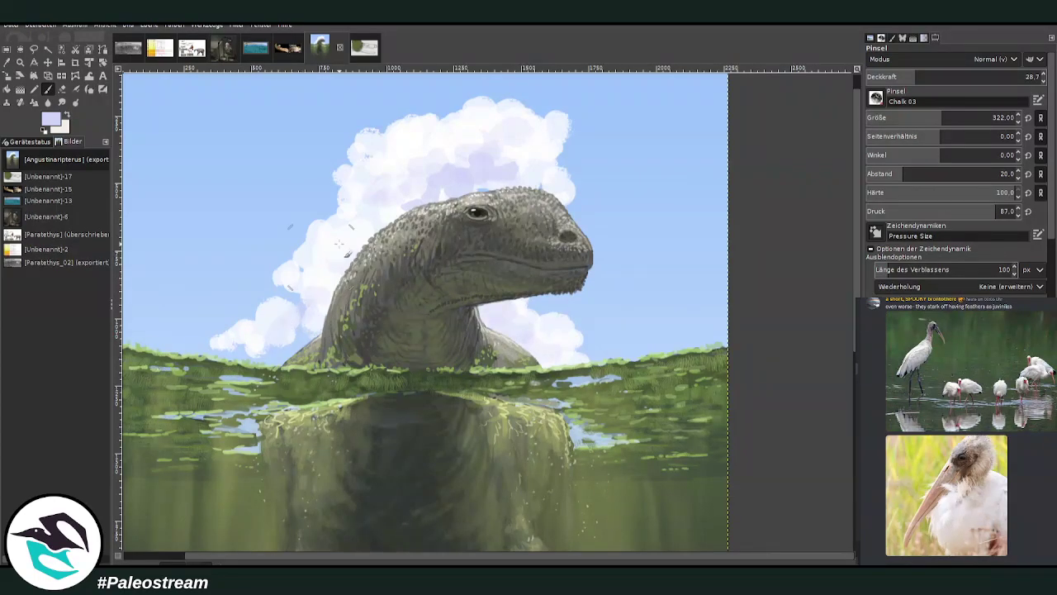
Blend the cloud shading with MyPaint Dirty Noise at radius 3.25 and acrylic 03 only water at opacity 84.0
key(y)
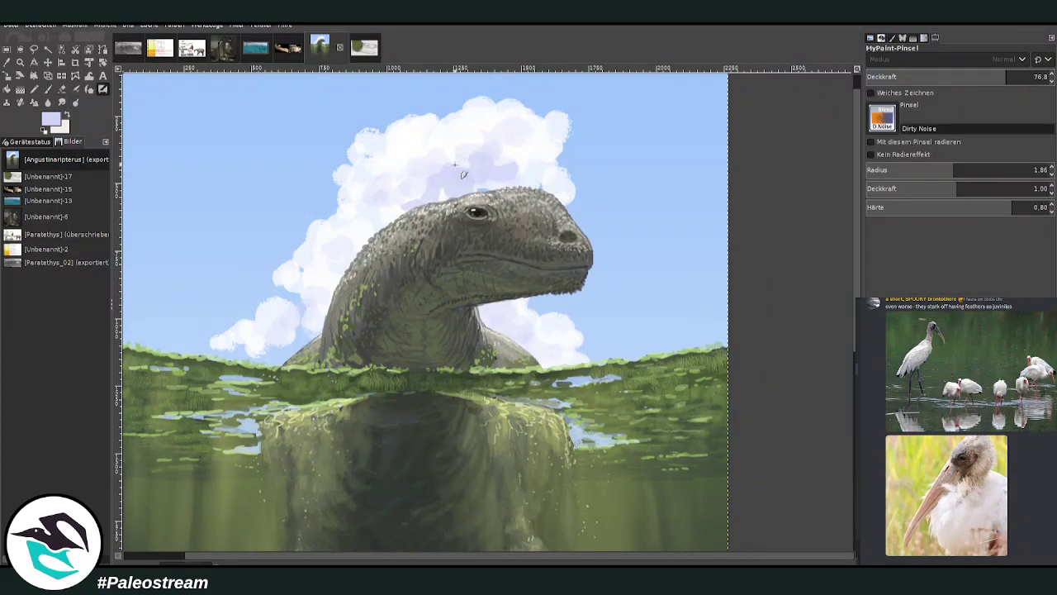
click(981, 167)
drag(981, 167, 985, 166)
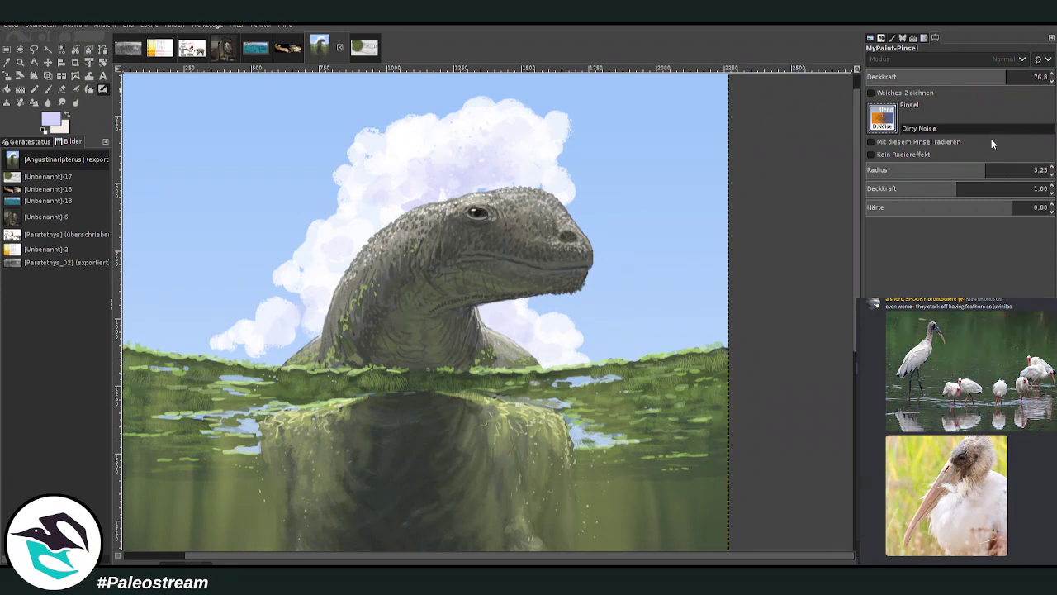
click(1021, 146)
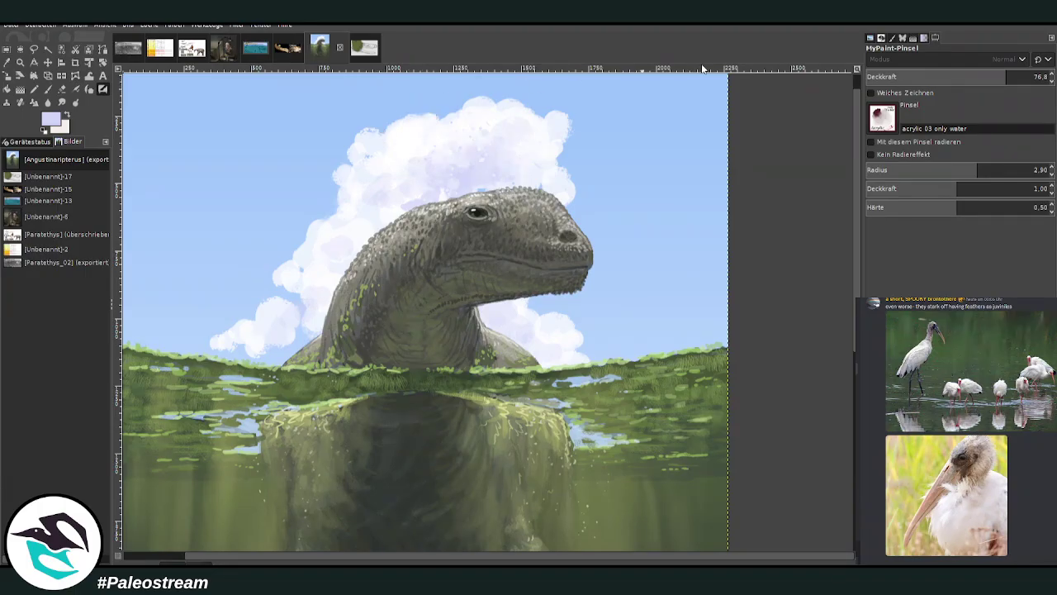
click(1022, 76)
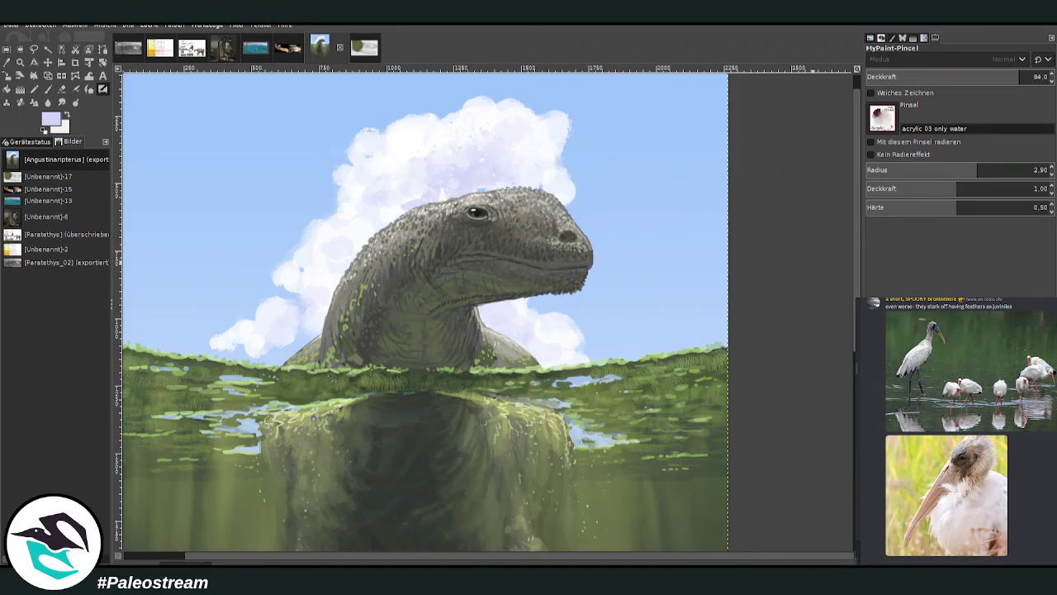
Examine the whole painting with its new cloud, and the waterline, submerged body and limbs up close
key(minus)
key(minus)
key(minus)
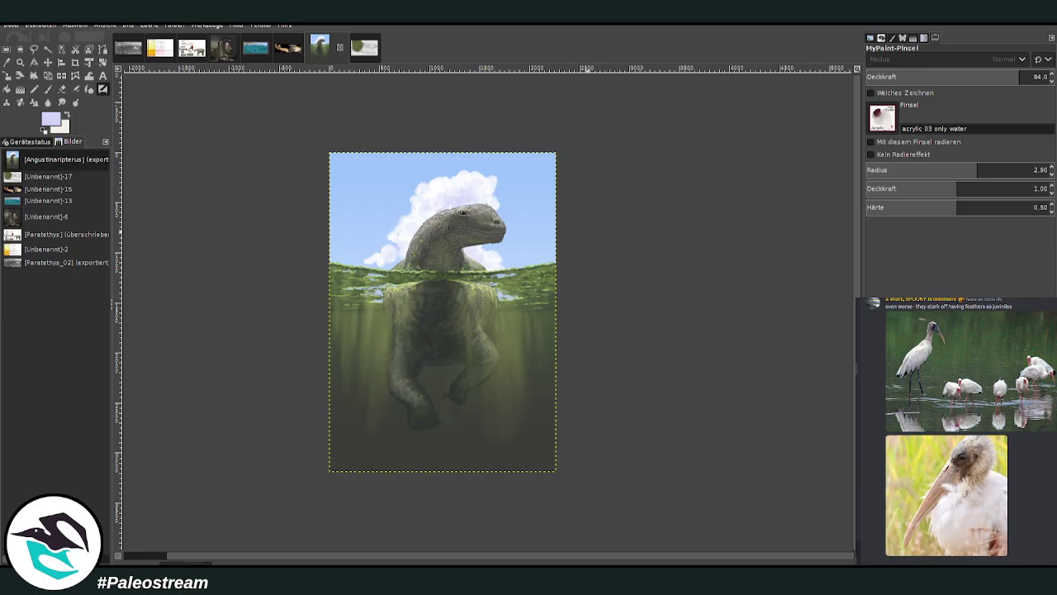
key(p)
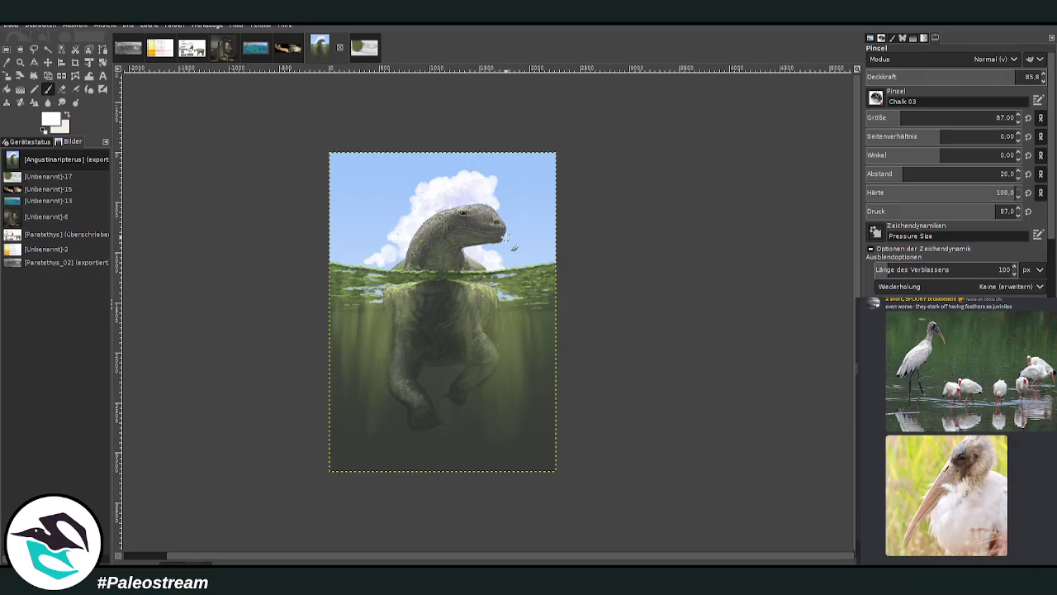
click(21, 62)
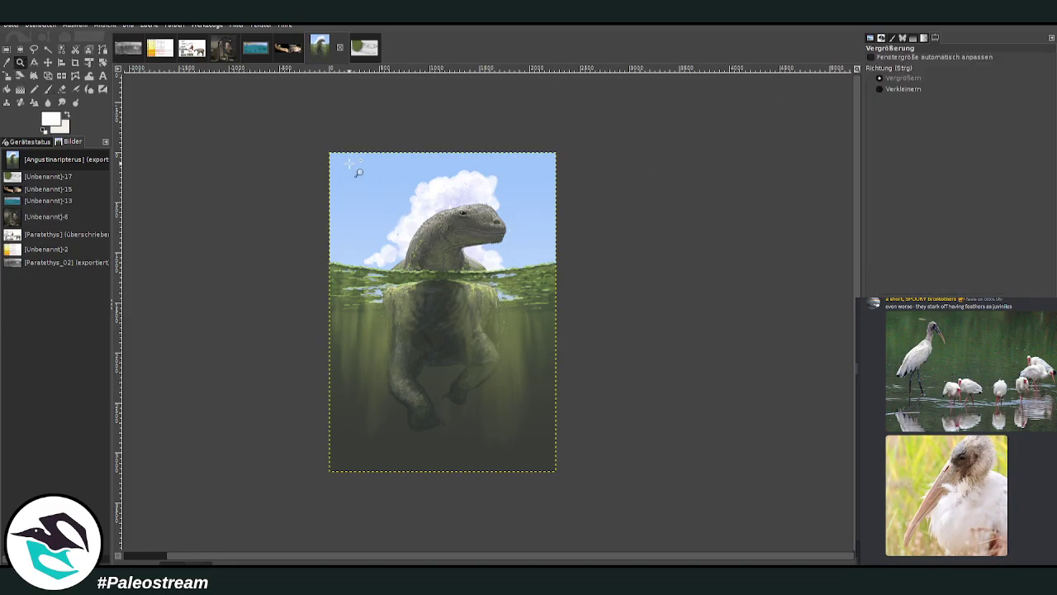
drag(320, 147, 566, 476)
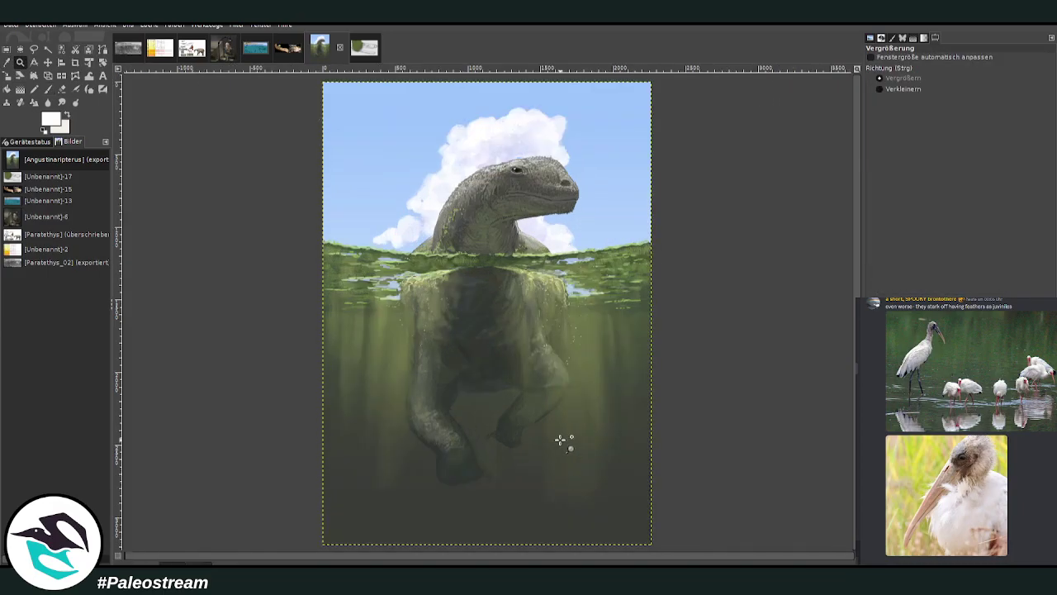
drag(364, 195, 649, 422)
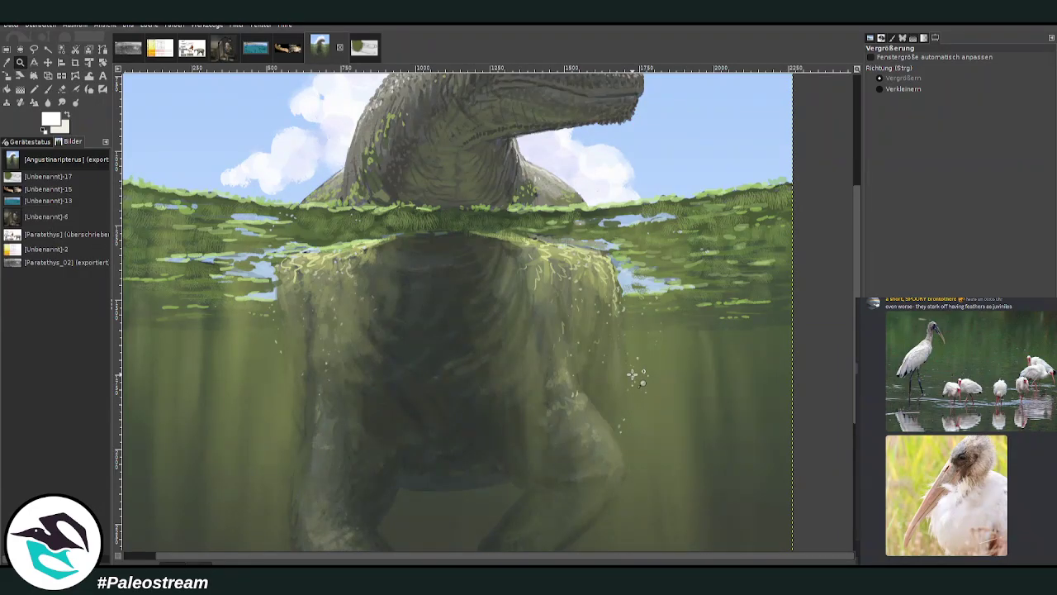
scroll(632, 376, up, 5)
scroll(633, 376, down, 10)
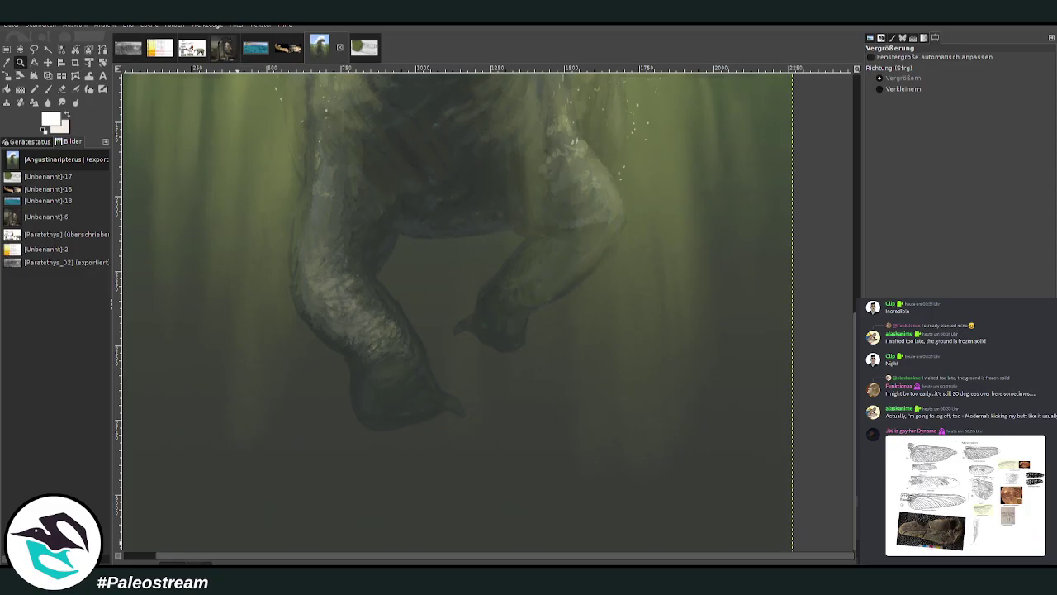
scroll(386, 471, up, 6)
scroll(390, 468, down, 6)
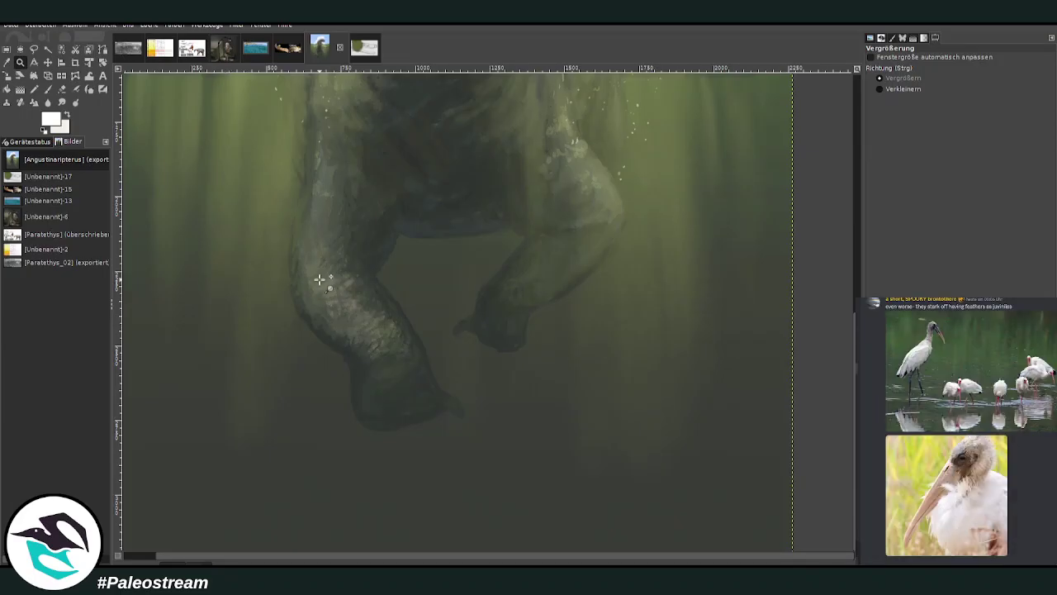
Sample the dark tone of the far submerged foot and set the Chalk 03 brush to opacity 91.8
key(p)
key(o)
click(492, 336)
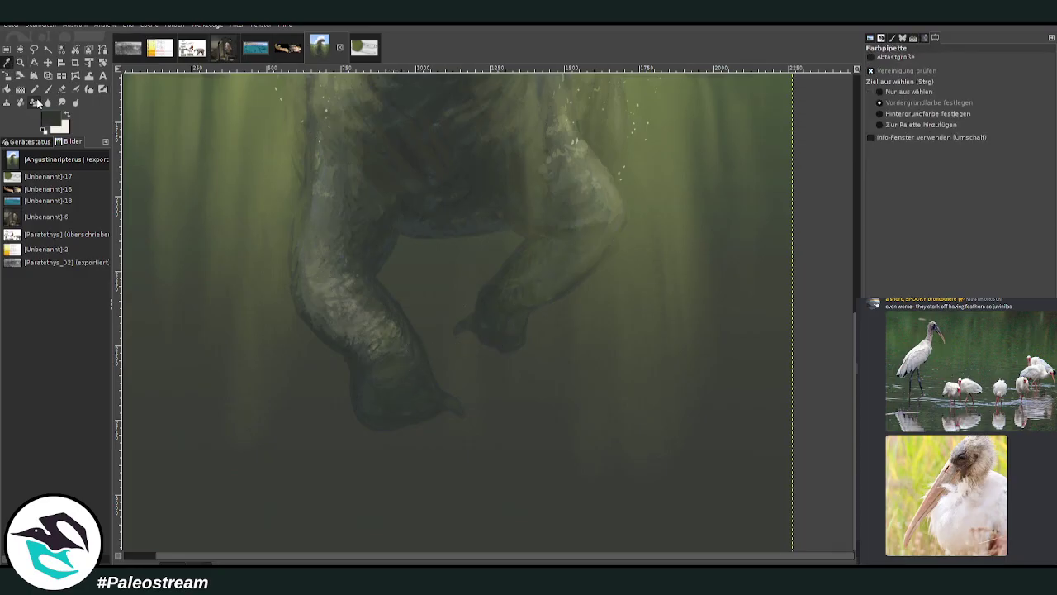
key(p)
click(1022, 77)
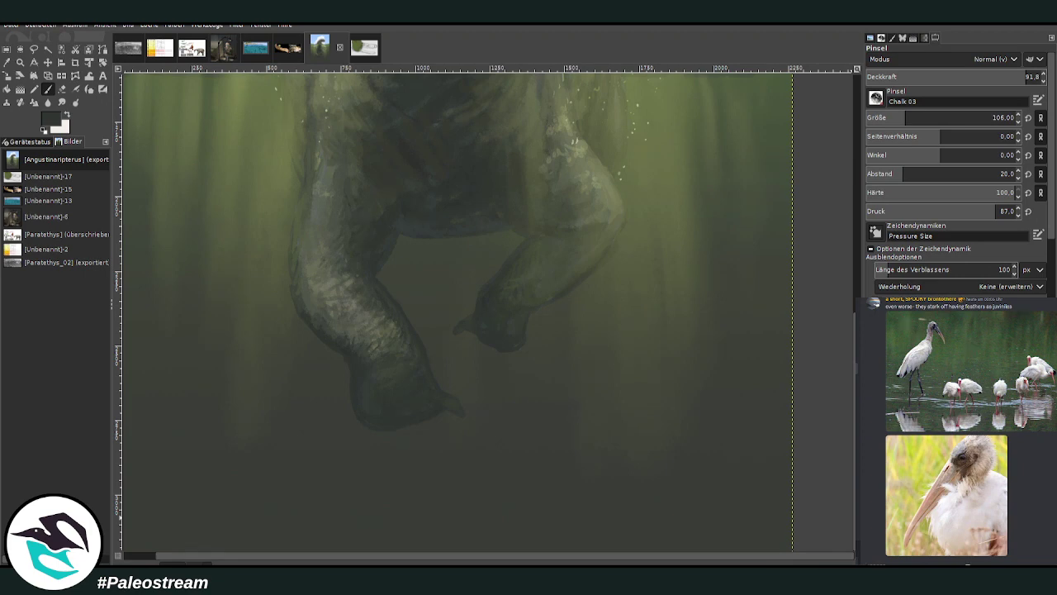
Paint a small dark fish-like silhouette with fins and a forked tail in the murky water below the far foot at size 92
click(21, 62)
mouse_move(298, 177)
mouse_down()
mouse_move(441, 272)
mouse_move(721, 547)
mouse_up()
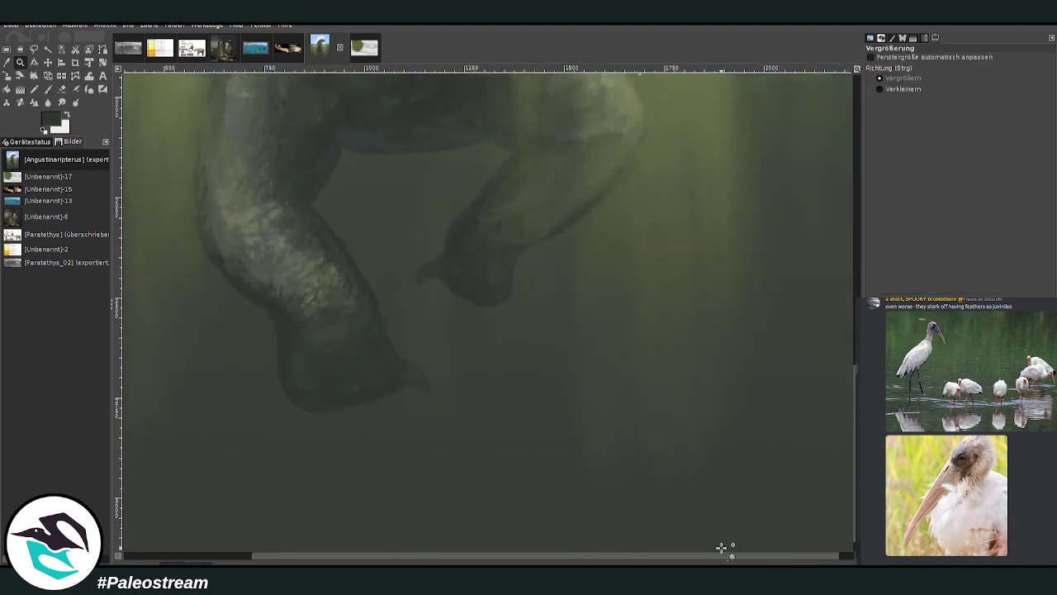
key(p)
mouse_move(601, 360)
mouse_down()
mouse_move(608, 354)
mouse_move(602, 380)
mouse_move(574, 390)
mouse_up()
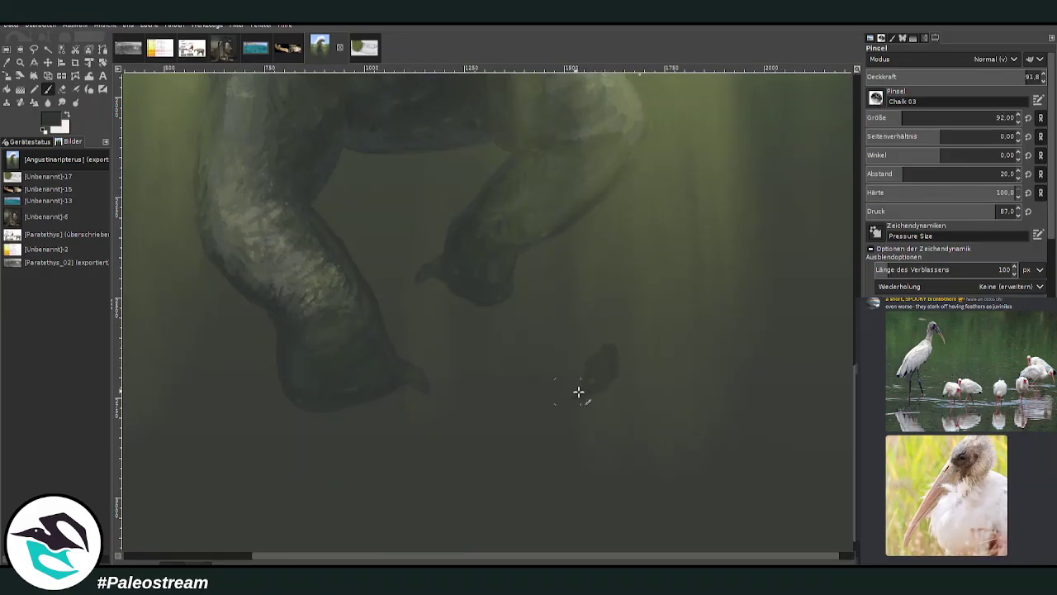
drag(568, 402, 609, 390)
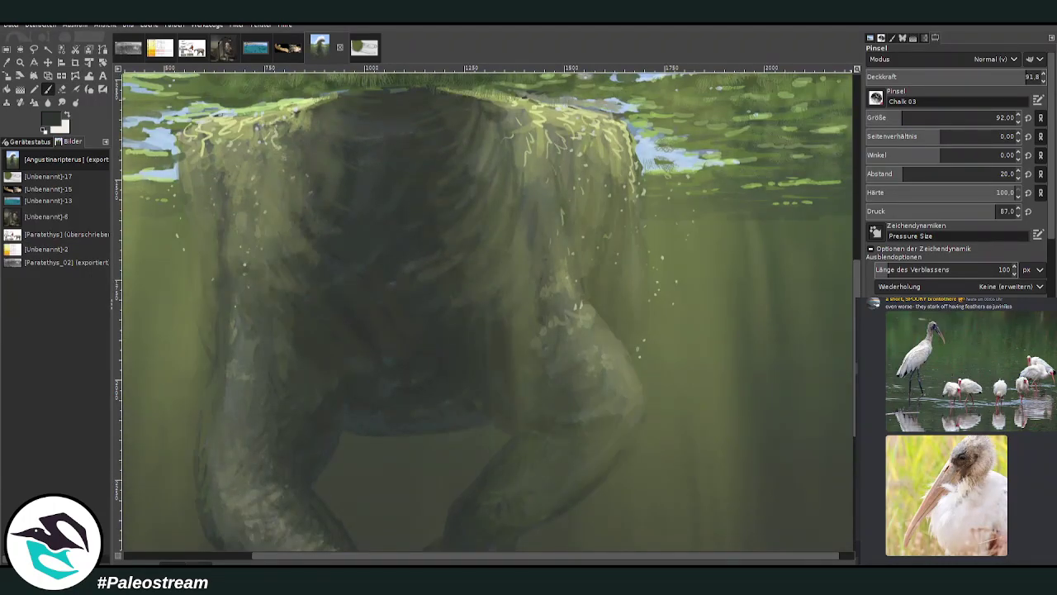
scroll(487, 312, down, 5)
mouse_move(578, 375)
mouse_down()
mouse_move(523, 343)
mouse_move(556, 390)
mouse_move(590, 360)
mouse_move(602, 287)
mouse_move(595, 330)
mouse_move(586, 316)
mouse_move(588, 357)
mouse_move(576, 348)
mouse_move(587, 364)
mouse_move(621, 355)
mouse_move(609, 342)
mouse_move(589, 366)
mouse_move(601, 384)
mouse_move(580, 362)
mouse_up()
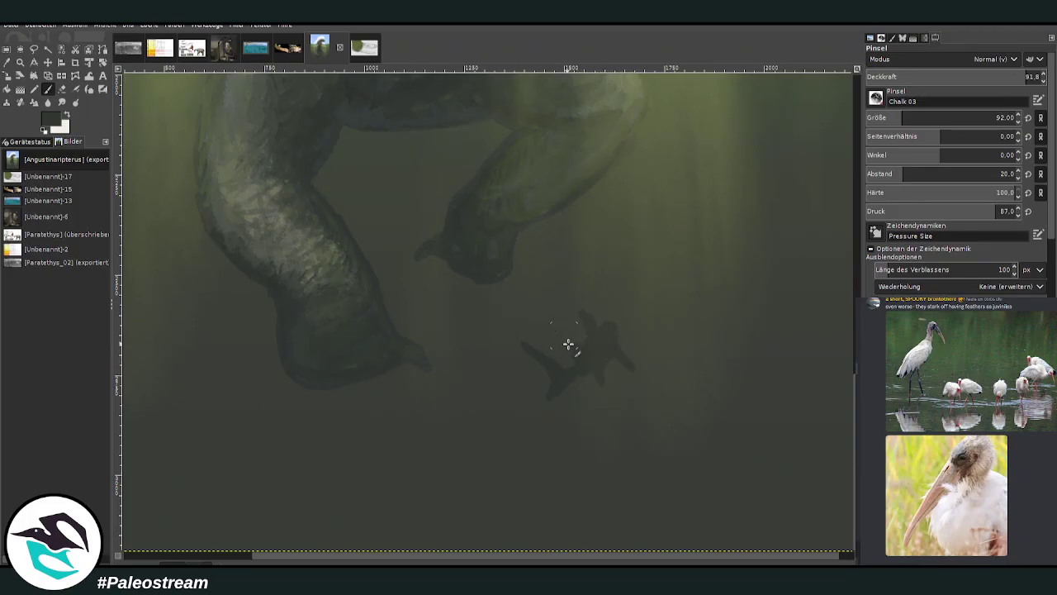
Clean up the fish-like silhouette's outline with the Eraser and repaint its upper tail tip
key(shift+e)
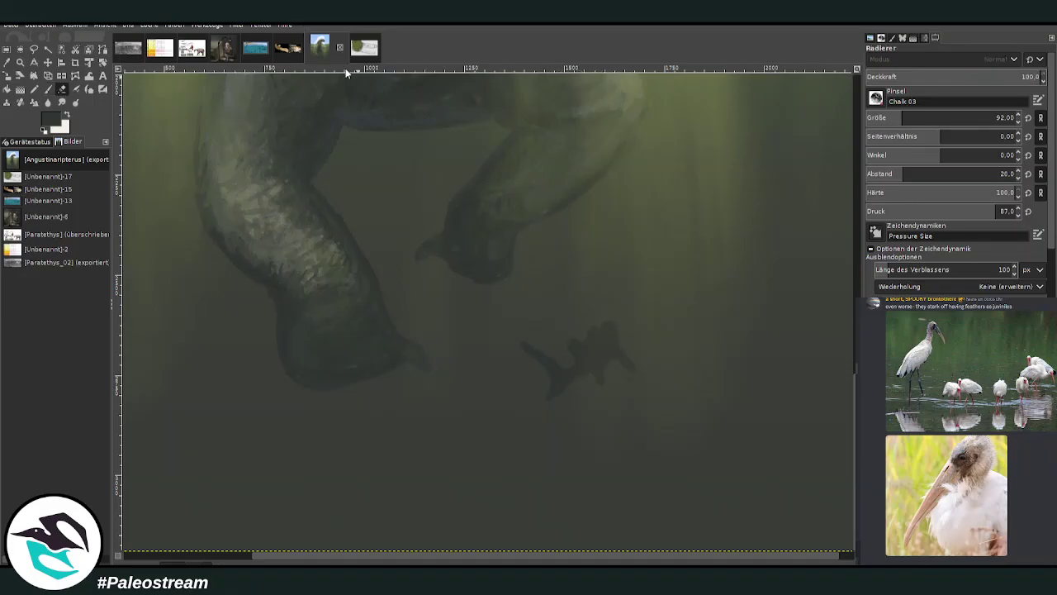
click(47, 89)
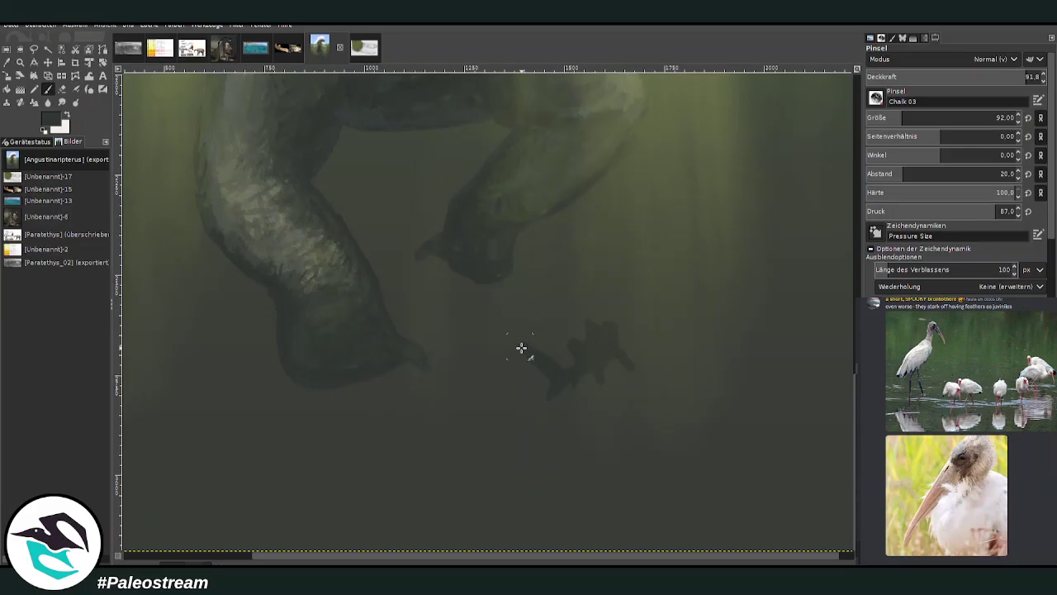
drag(518, 342, 532, 353)
Paint a second dark fish-like silhouette left of the near forelimb and lower the brush opacity to 65.0
drag(429, 557, 300, 558)
mouse_move(361, 305)
mouse_down()
mouse_move(356, 327)
mouse_move(331, 330)
mouse_move(355, 322)
mouse_move(384, 333)
mouse_move(359, 309)
mouse_move(364, 322)
mouse_move(397, 295)
mouse_move(369, 321)
mouse_up()
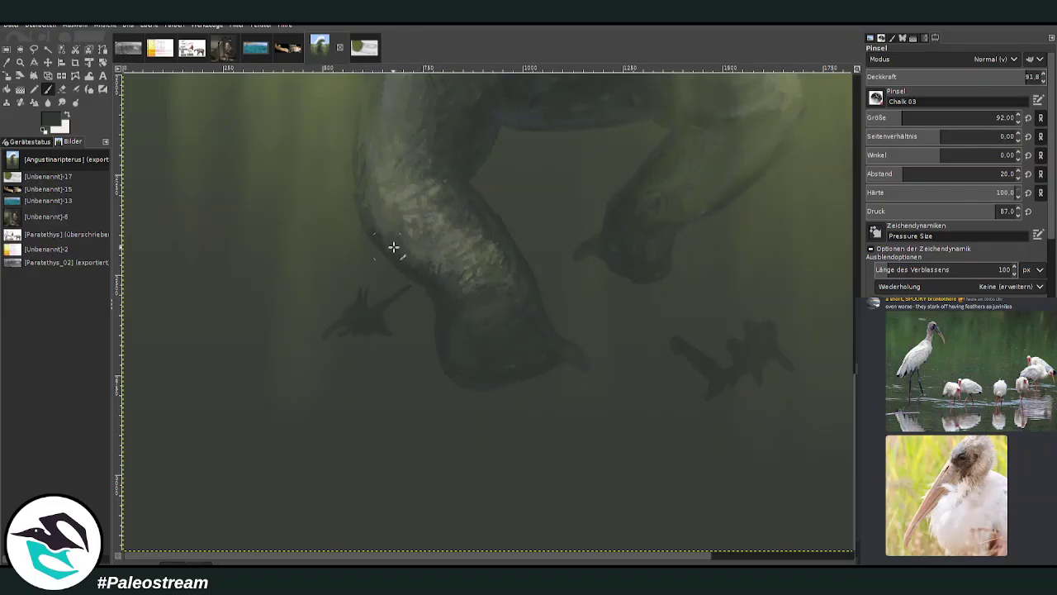
click(979, 76)
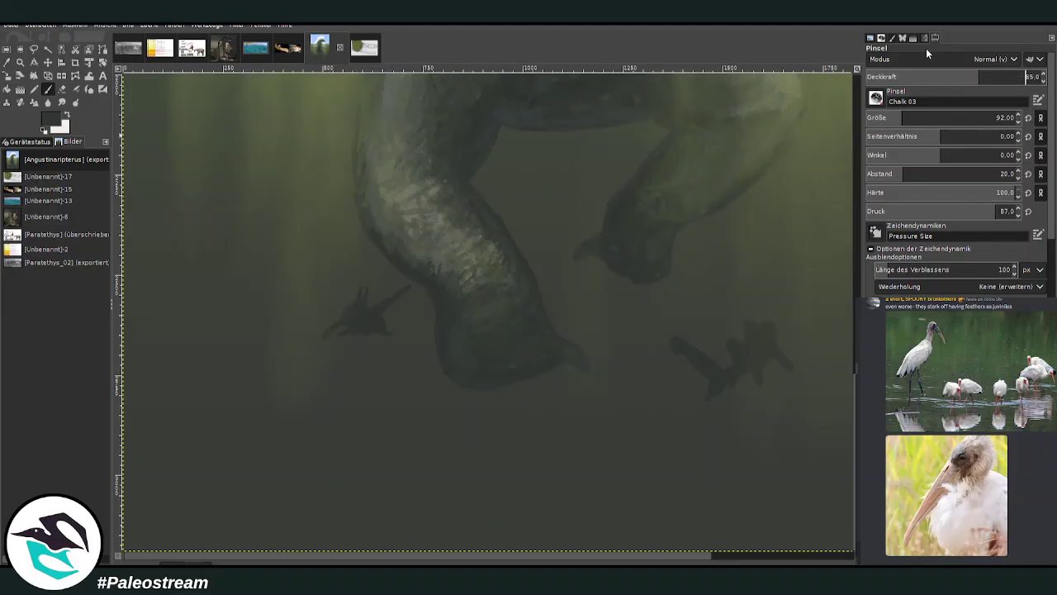
Paint two more dark fish-like silhouettes in the murky water, one below the near forefoot and one near the lower right edge
mouse_move(507, 441)
mouse_down()
mouse_move(485, 468)
mouse_move(488, 477)
mouse_move(498, 459)
mouse_move(493, 484)
mouse_move(506, 507)
mouse_move(551, 509)
mouse_move(522, 517)
mouse_move(515, 533)
mouse_move(509, 504)
mouse_move(552, 507)
mouse_up()
mouse_move(512, 455)
mouse_down()
mouse_move(468, 463)
mouse_move(481, 466)
mouse_move(482, 491)
mouse_move(510, 487)
mouse_move(481, 438)
mouse_move(484, 467)
mouse_move(489, 442)
mouse_move(508, 428)
mouse_move(498, 443)
mouse_move(514, 436)
mouse_move(513, 464)
mouse_move(526, 469)
mouse_move(507, 460)
mouse_move(466, 467)
mouse_move(504, 473)
mouse_move(512, 489)
mouse_move(479, 490)
mouse_move(509, 441)
mouse_up()
mouse_move(856, 420)
mouse_down()
mouse_move(856, 401)
mouse_move(855, 423)
mouse_up()
drag(571, 556, 661, 556)
drag(741, 559, 771, 560)
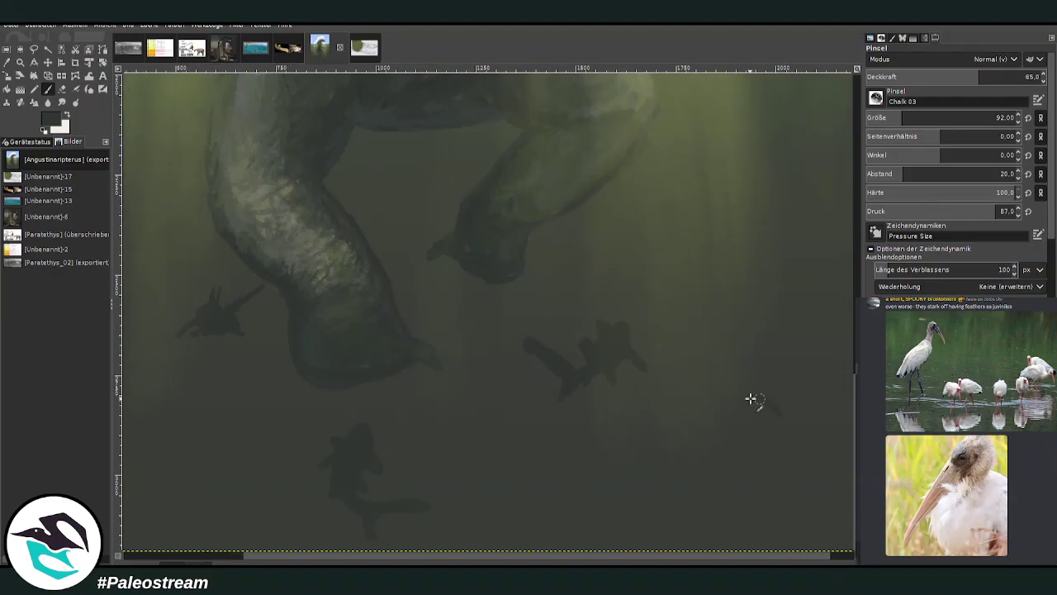
mouse_move(752, 408)
mouse_down()
mouse_move(738, 402)
mouse_move(796, 425)
mouse_move(803, 440)
mouse_move(819, 402)
mouse_move(795, 452)
mouse_move(826, 397)
mouse_move(800, 460)
mouse_move(791, 428)
mouse_move(786, 446)
mouse_move(739, 402)
mouse_move(784, 433)
mouse_move(766, 416)
mouse_up()
key(shift+e)
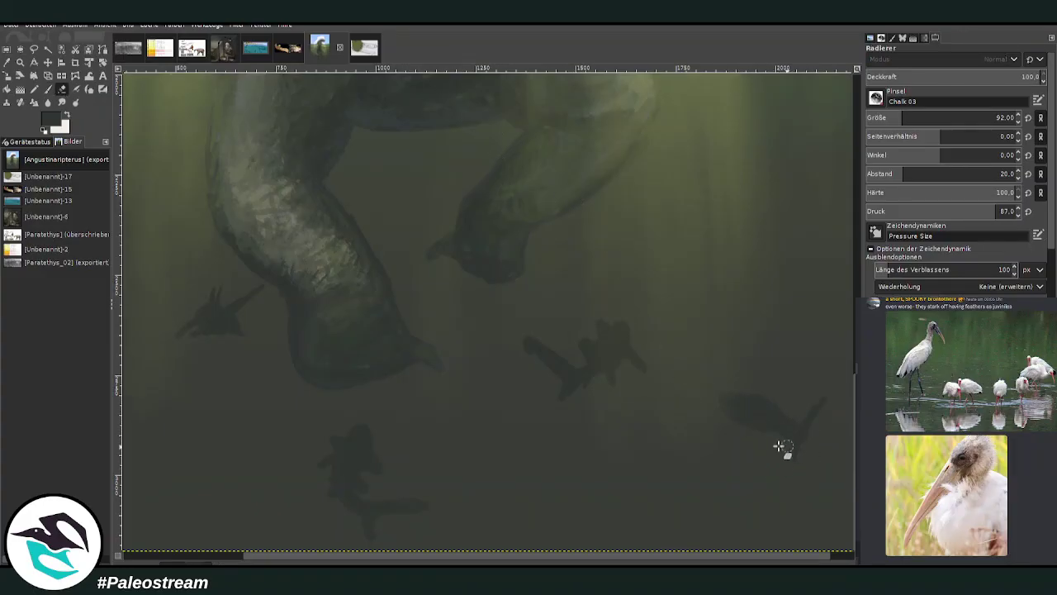
key(p)
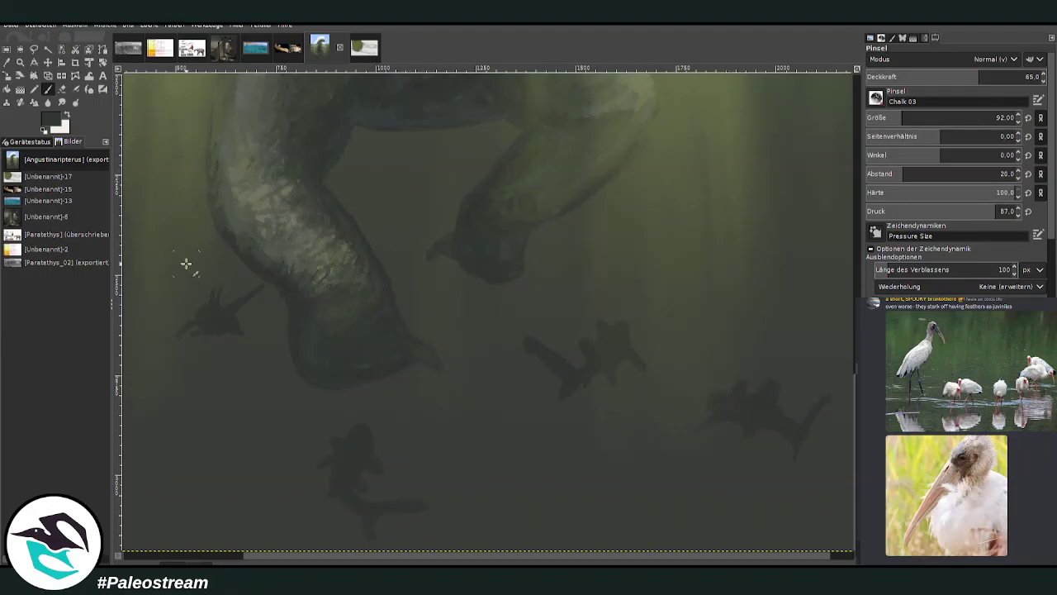
Isolate the silhouette beside the near forelimb with a freehand selection and move it outward and slightly down, away from the limb
key(minus)
key(minus)
key(minus)
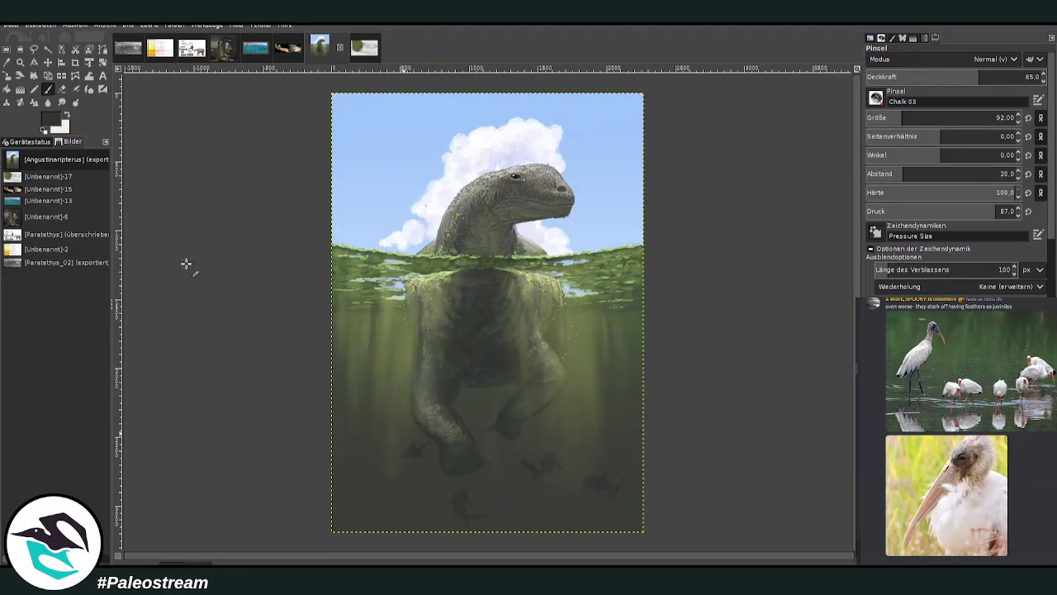
click(19, 62)
drag(354, 330, 611, 552)
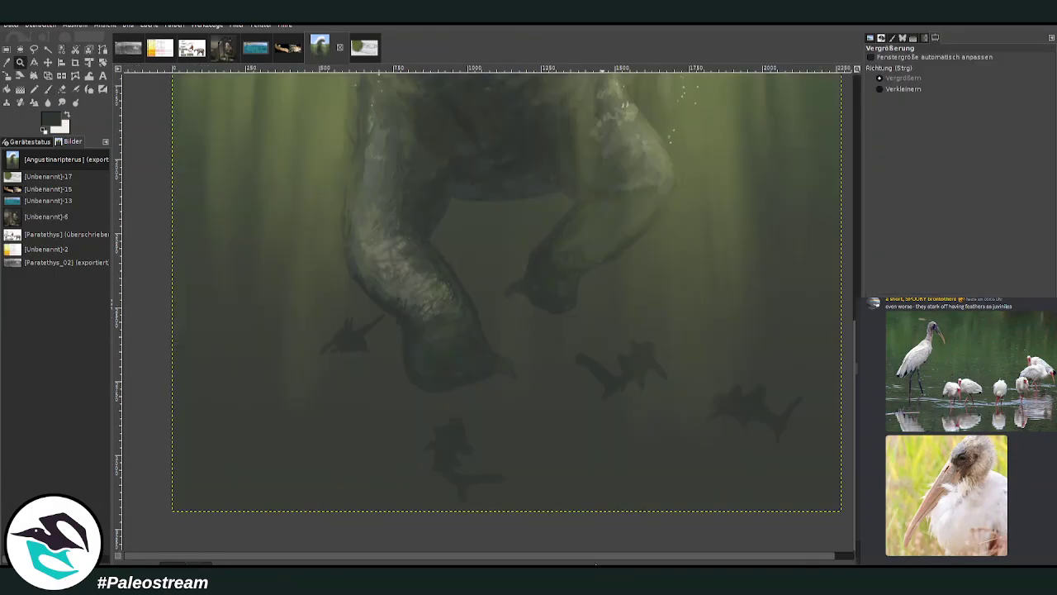
key(f)
mouse_move(337, 381)
mouse_down()
mouse_move(383, 290)
mouse_move(352, 382)
mouse_up()
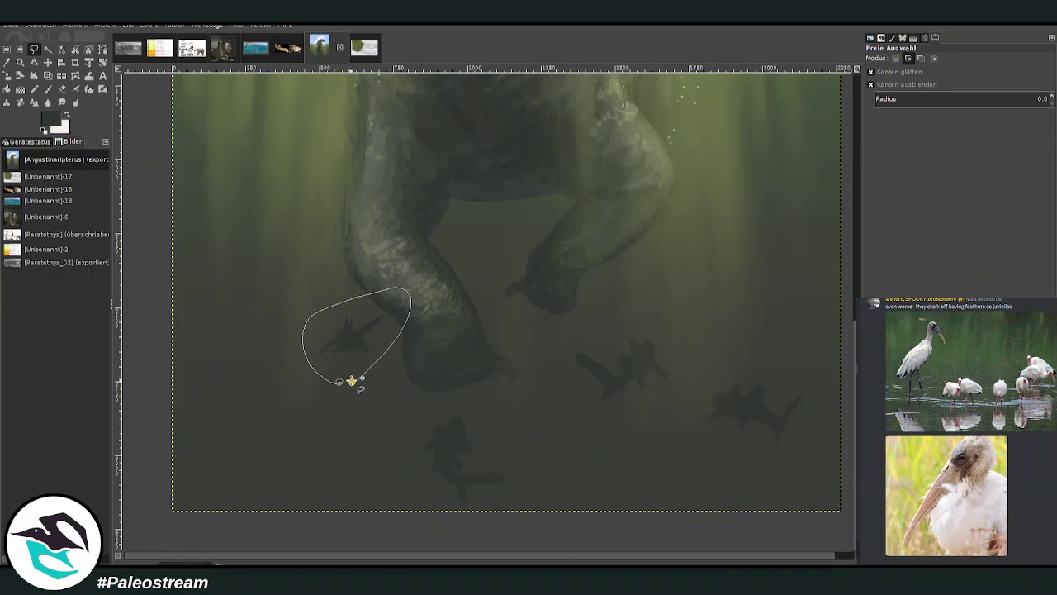
key(Return)
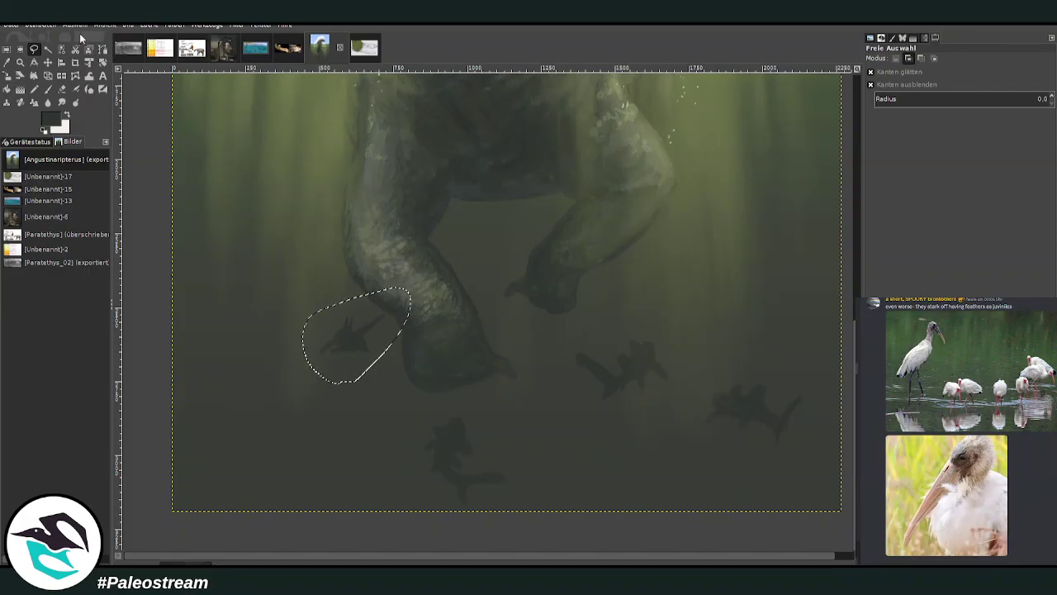
click(7, 75)
click(351, 354)
drag(342, 344, 309, 356)
key(Return)
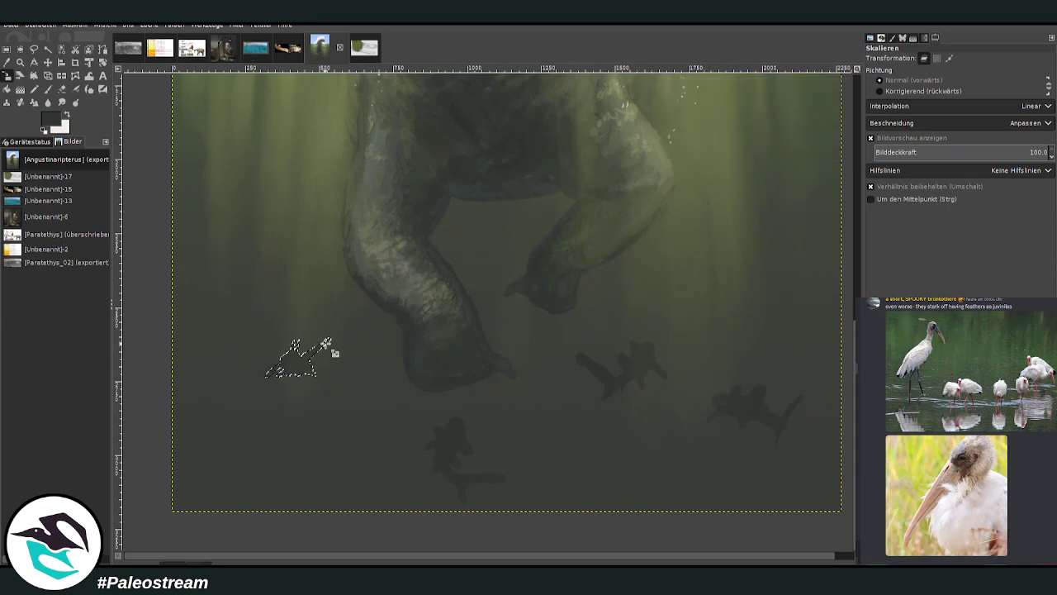
click(996, 561)
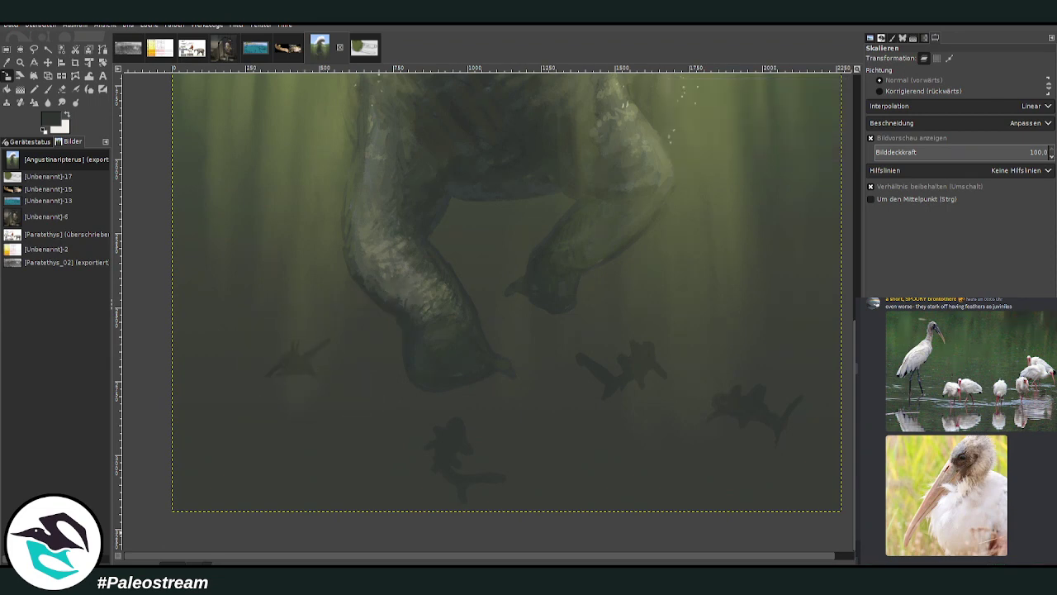
Blur the silhouettes with a filter and fade the leftmost one using the Eraser at size 567 and opacity 14.5
click(235, 27)
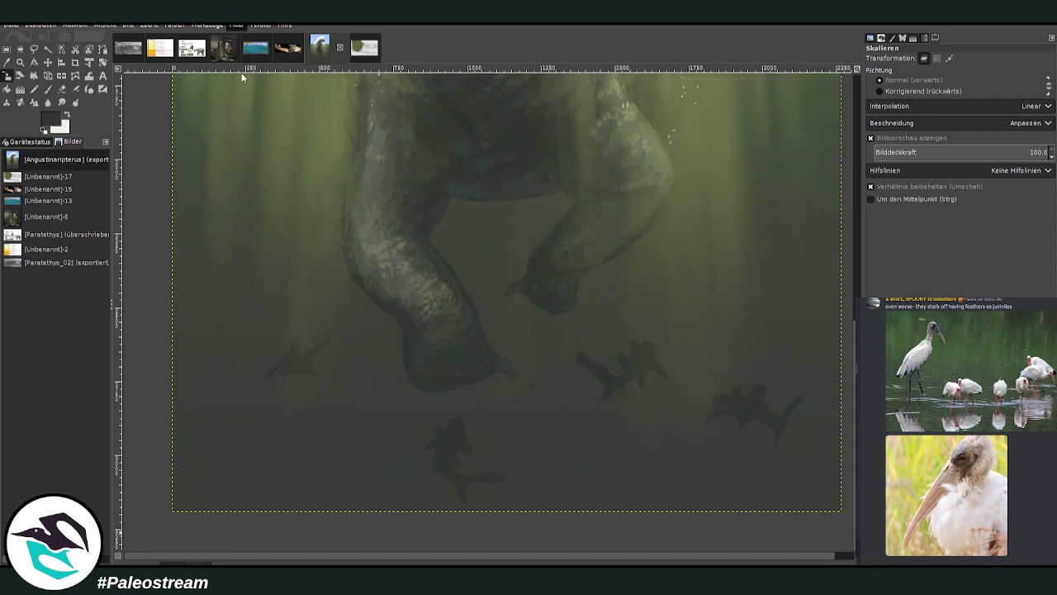
click(481, 105)
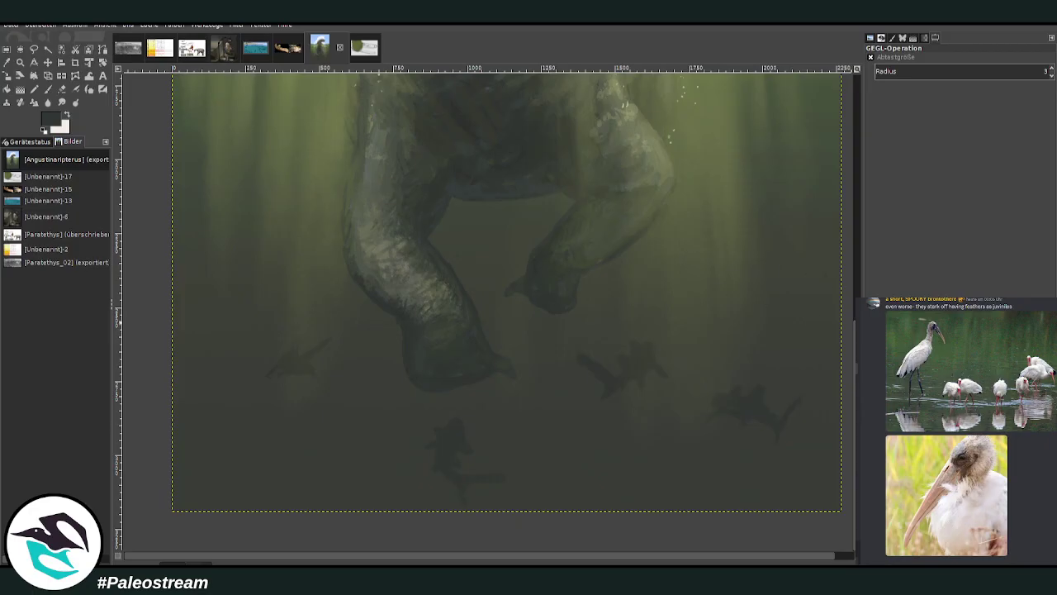
click(62, 89)
drag(906, 117, 972, 117)
drag(910, 76, 891, 76)
mouse_move(304, 356)
mouse_down()
mouse_move(304, 323)
mouse_move(282, 341)
mouse_move(320, 311)
mouse_up()
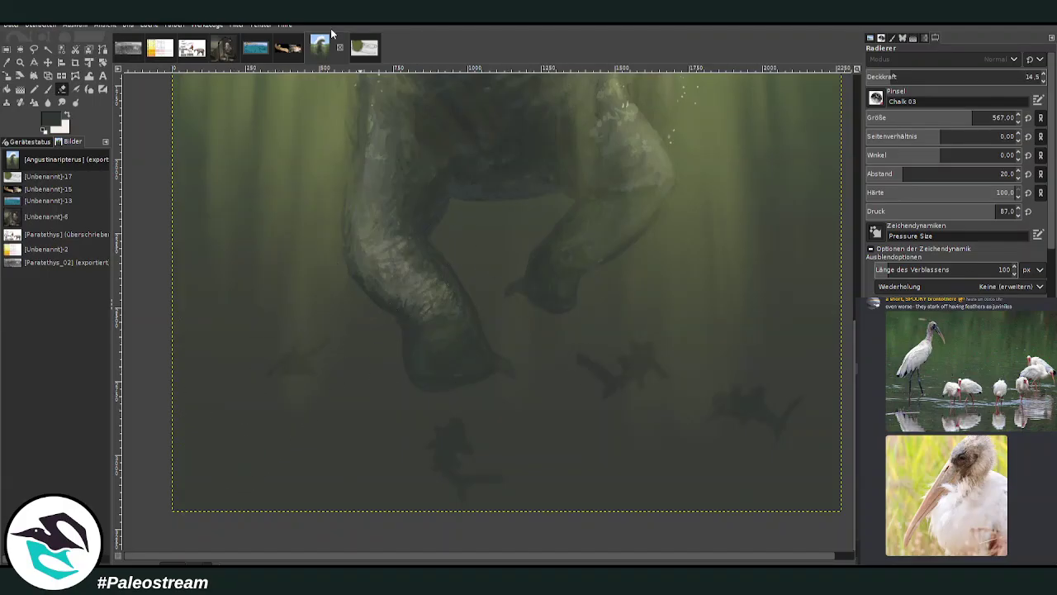
Choose a light olive green for the Chalk 03 brush, set its size to 29 and enable jitter at an amount of 50
scroll(735, 421, up, 4)
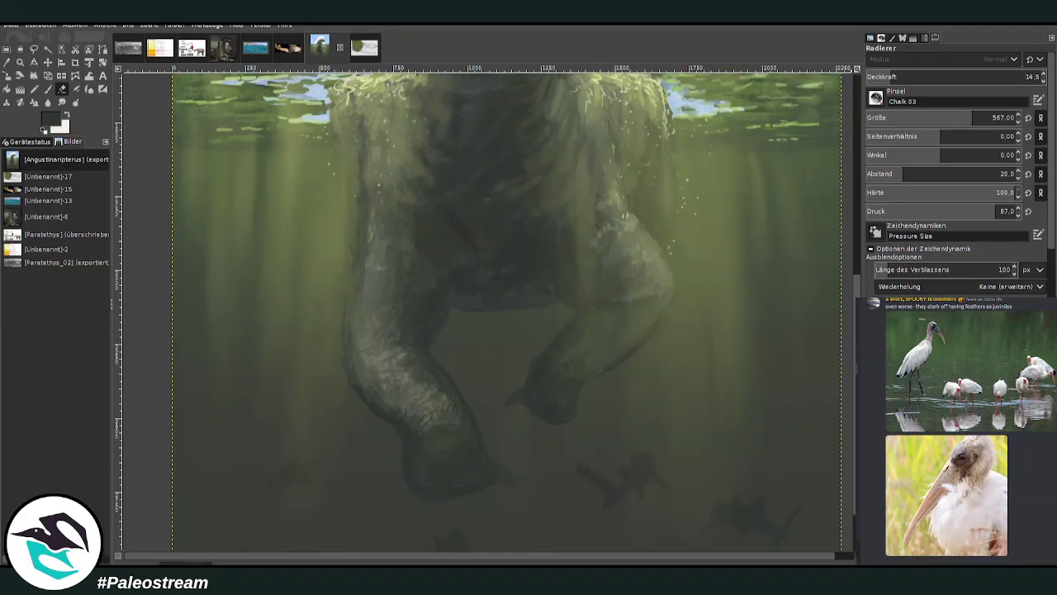
click(873, 245)
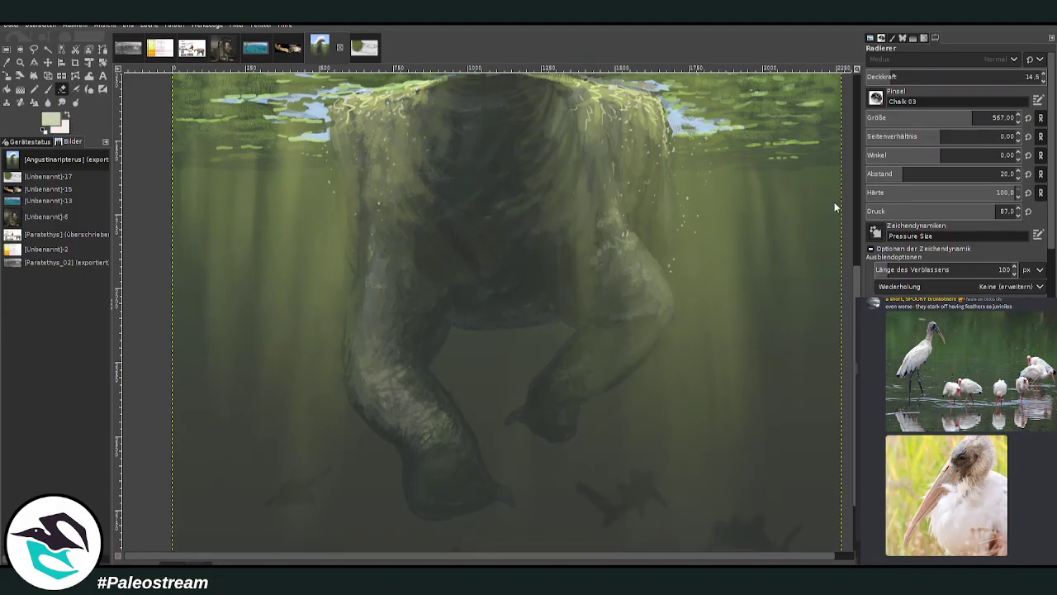
click(865, 219)
click(49, 89)
click(883, 116)
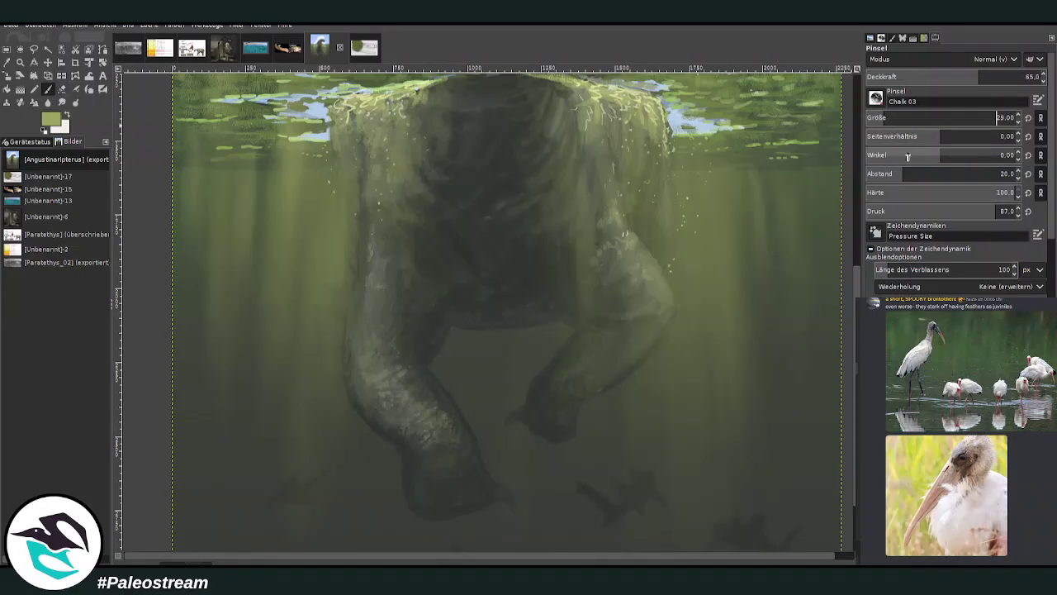
click(871, 250)
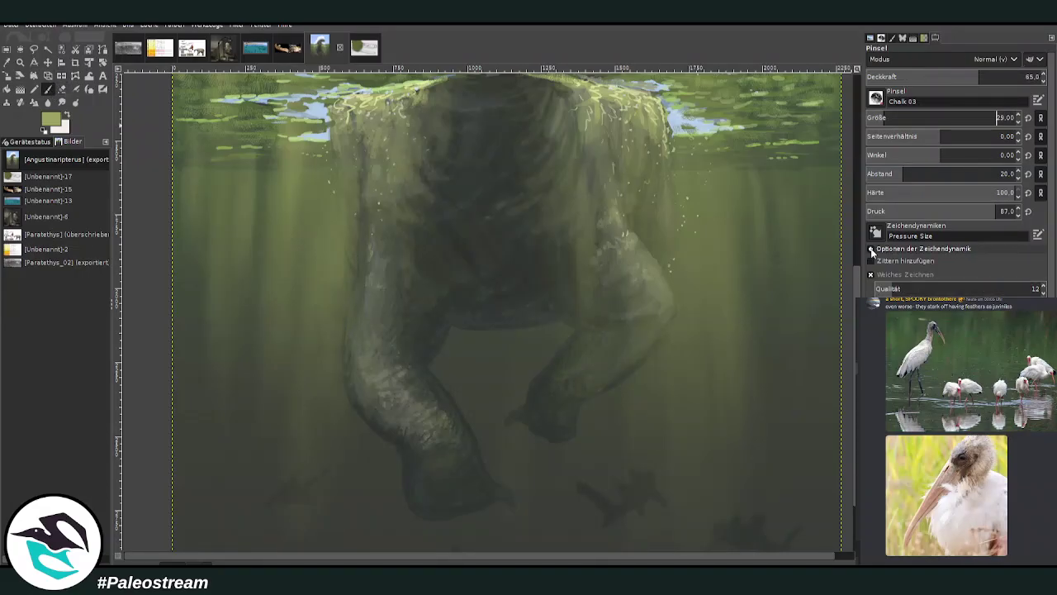
click(871, 261)
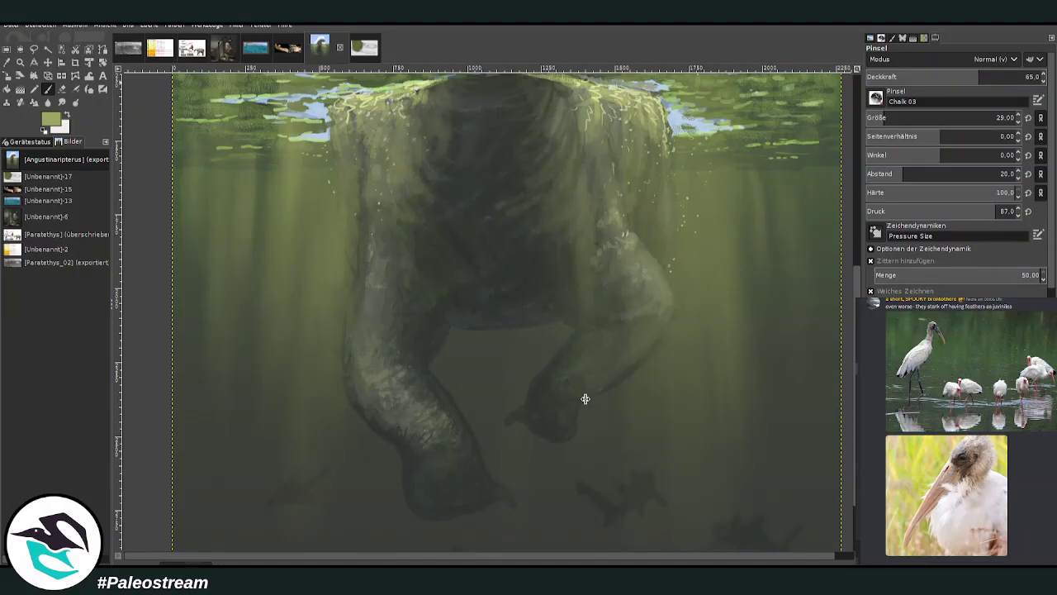
Lower the brush opacity to 6.9, switch to a darker olive green and paint faint haze in the murky water
click(882, 78)
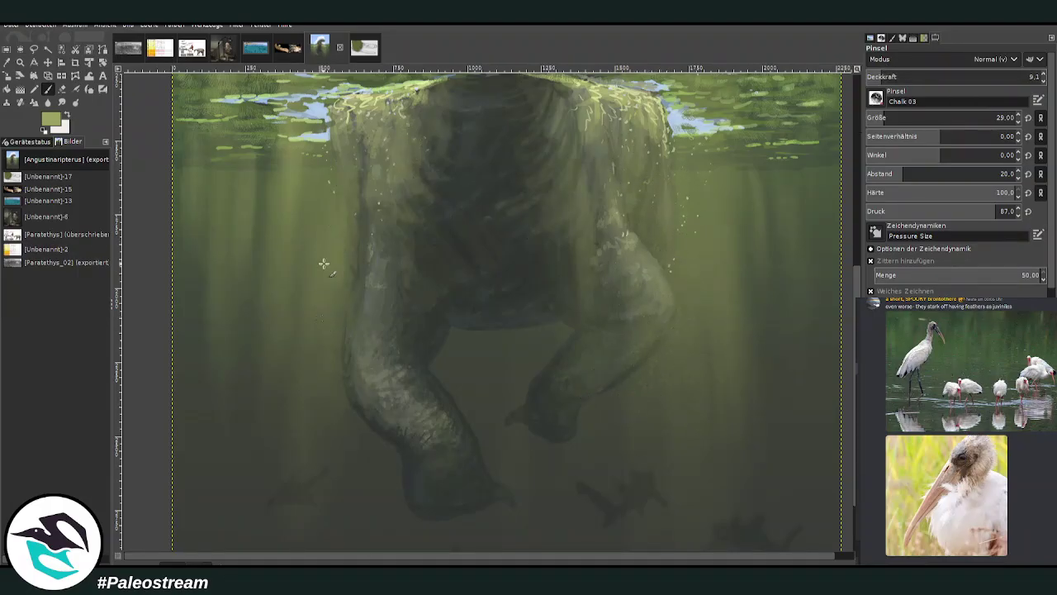
click(877, 77)
click(844, 240)
scroll(799, 436, down, 3)
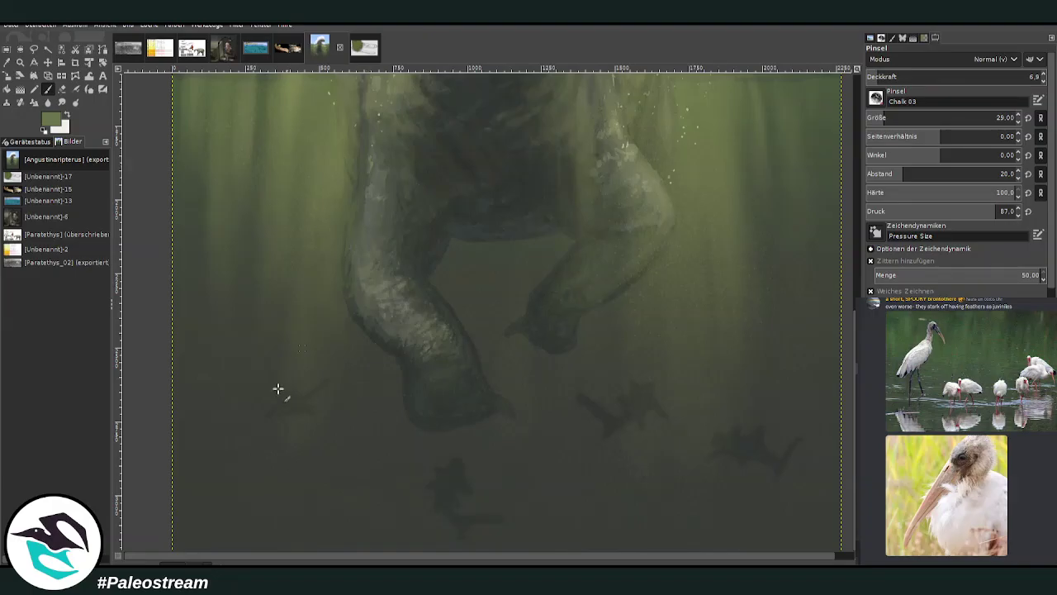
Paint an olive-green crescent in the eye's lower iris with the Chalk 03 brush at size 17 and jitter turned off
key(shift+ctrl+j)
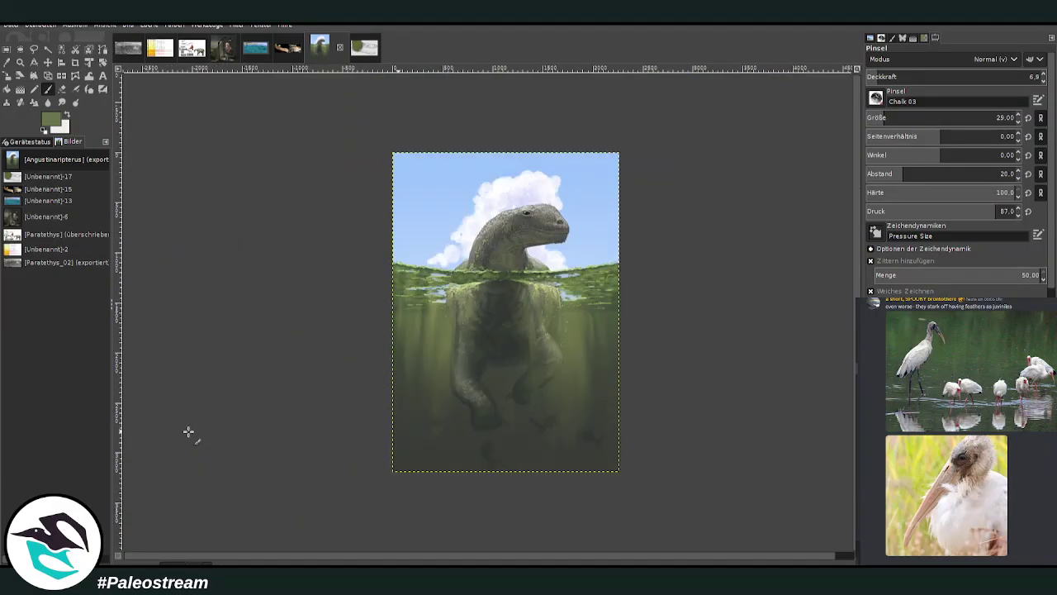
key(z)
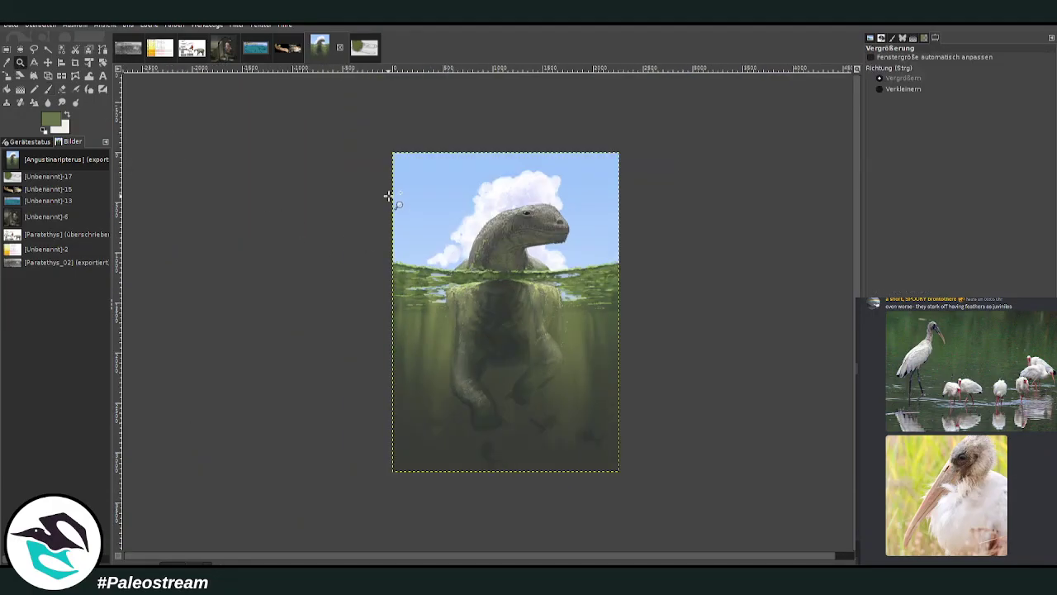
drag(386, 140, 629, 487)
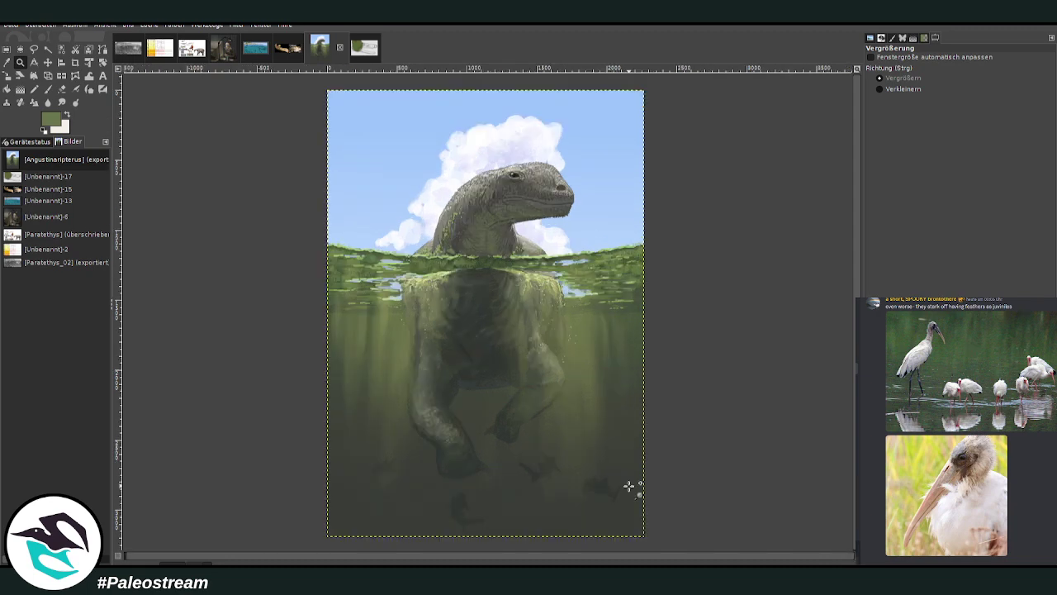
drag(466, 144, 557, 238)
drag(413, 142, 551, 346)
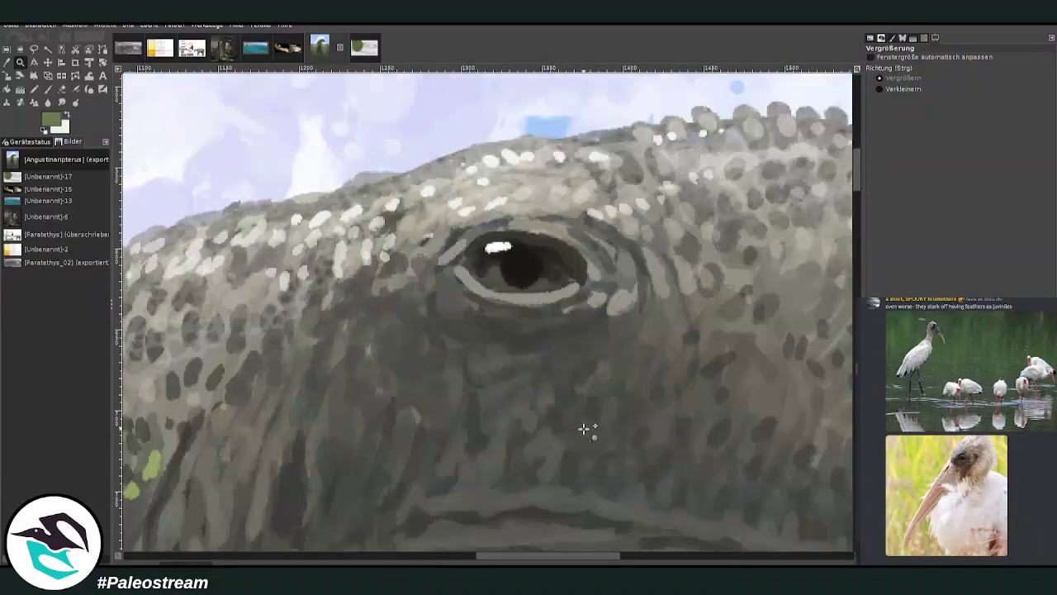
key(p)
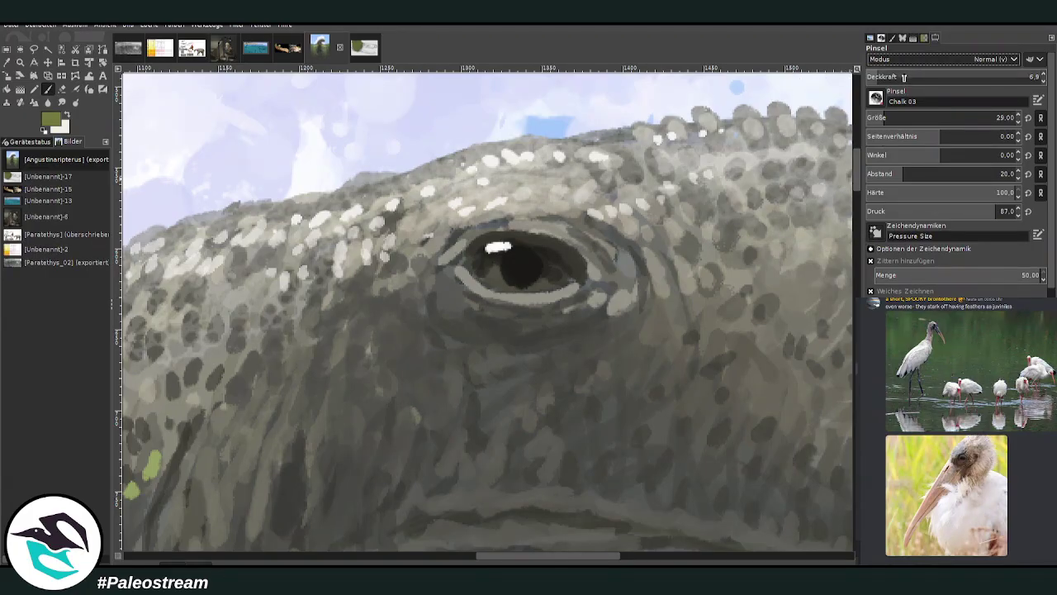
drag(904, 77, 968, 76)
click(884, 119)
click(871, 261)
click(986, 75)
click(878, 118)
mouse_move(542, 265)
mouse_down()
mouse_move(529, 289)
mouse_move(534, 278)
mouse_move(505, 281)
mouse_move(502, 260)
mouse_move(518, 287)
mouse_move(540, 262)
mouse_move(520, 288)
mouse_move(539, 286)
mouse_move(502, 288)
mouse_up()
Lower the brush opacity to 39.7, extend the green to the iris corners and shade around the pupil in darker olive
click(935, 77)
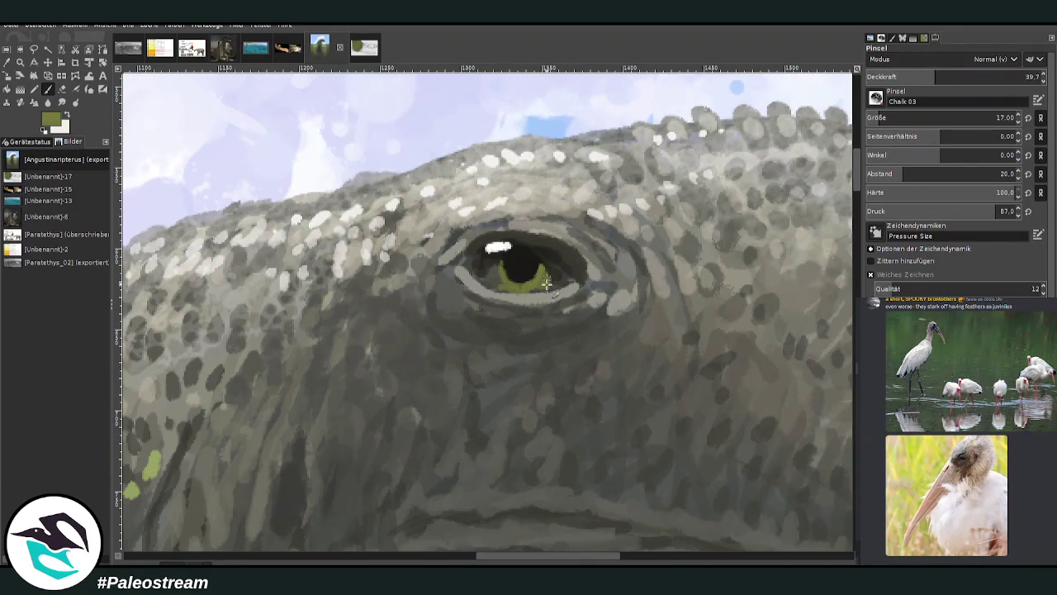
drag(497, 278, 483, 274)
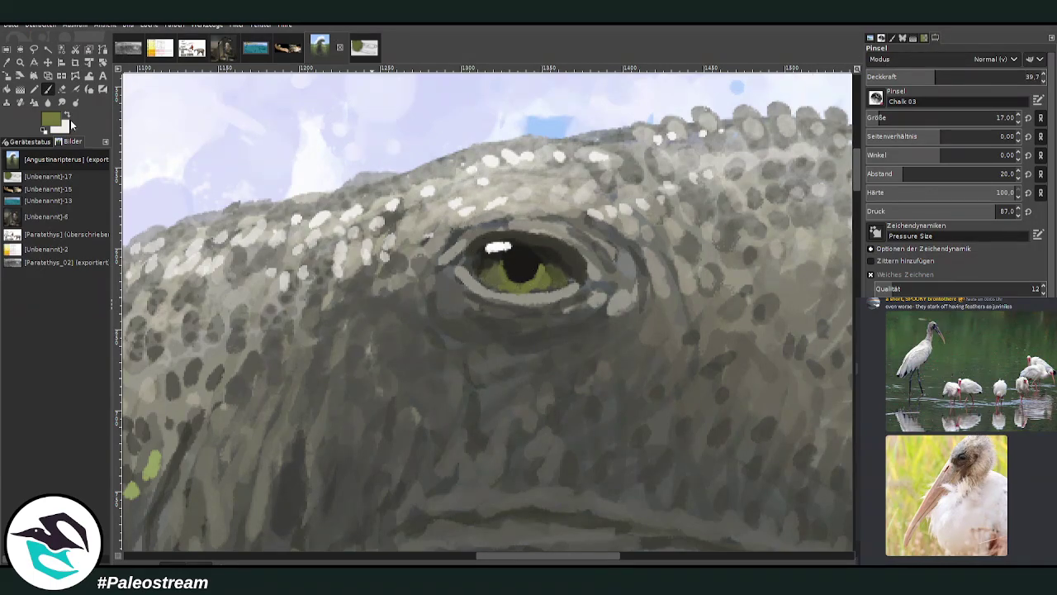
click(868, 256)
mouse_move(542, 256)
mouse_down()
mouse_move(512, 277)
mouse_move(505, 263)
mouse_move(539, 265)
mouse_move(512, 281)
mouse_move(510, 258)
mouse_move(511, 270)
mouse_move(539, 269)
mouse_move(523, 281)
mouse_move(539, 251)
mouse_move(572, 273)
mouse_move(499, 263)
mouse_up()
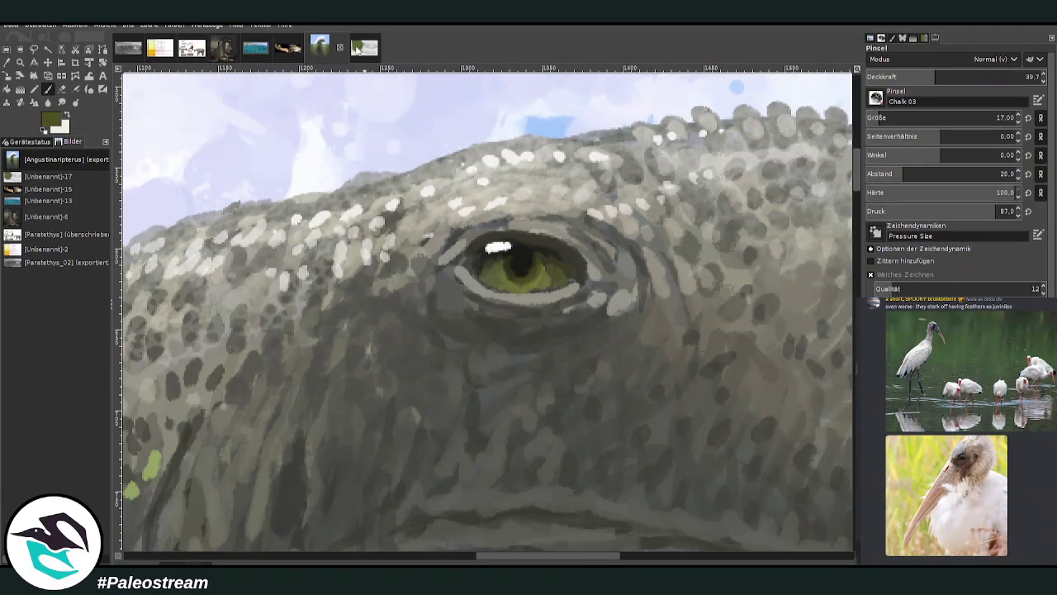
Paint a lighter green ring around the pupil and blend it into the surrounding iris with a mid olive tone
click(851, 224)
mouse_move(525, 262)
mouse_down()
mouse_move(518, 281)
mouse_move(509, 271)
mouse_move(537, 252)
mouse_move(508, 261)
mouse_move(537, 268)
mouse_move(507, 255)
mouse_up()
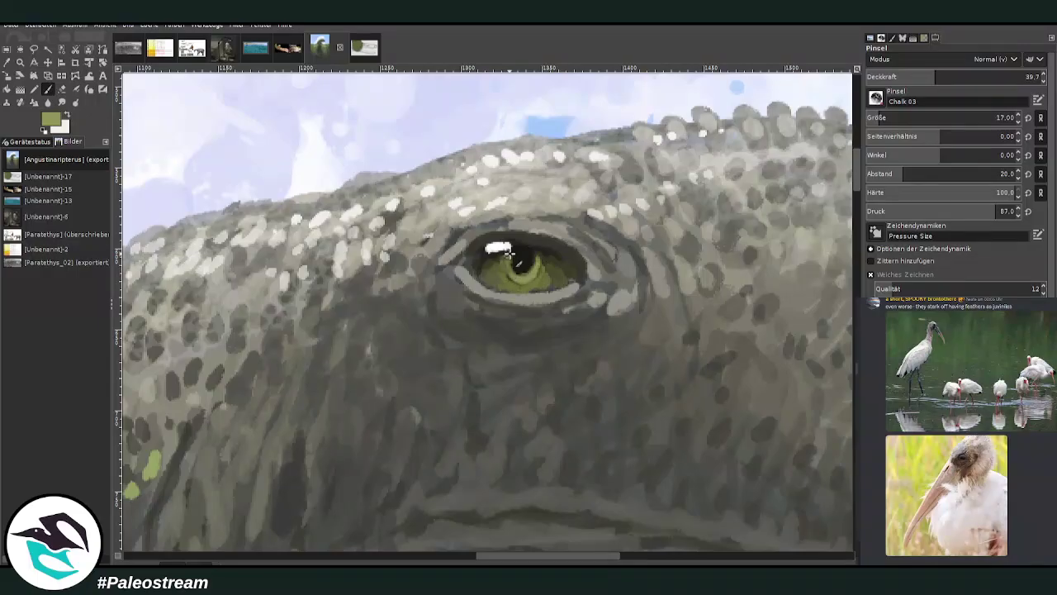
click(859, 243)
drag(545, 284, 517, 283)
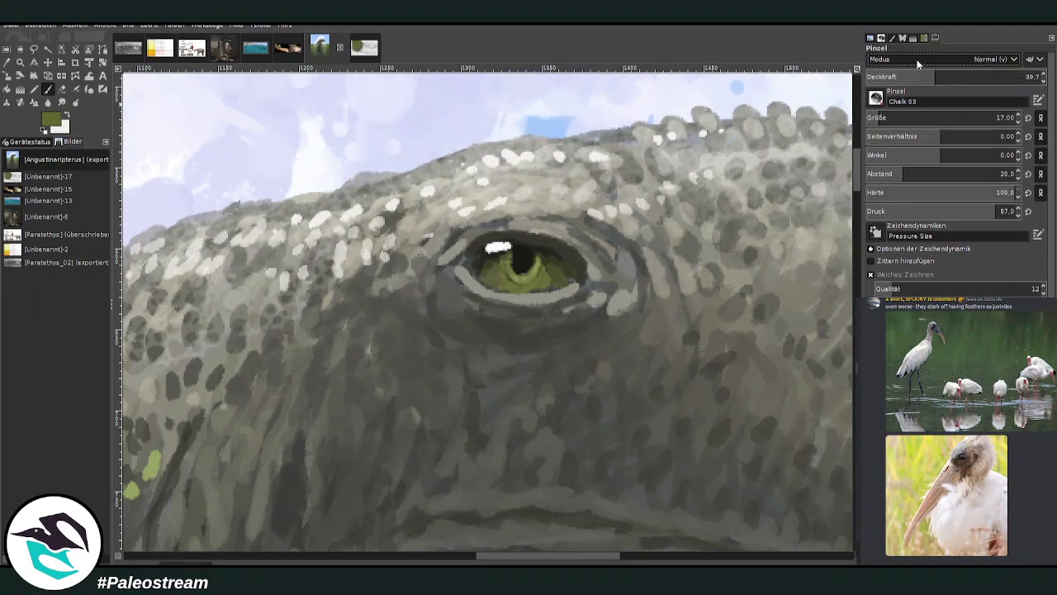
drag(515, 283, 484, 264)
Shade both outer sides of the iris with dark olive strokes to give the eye more depth
click(866, 261)
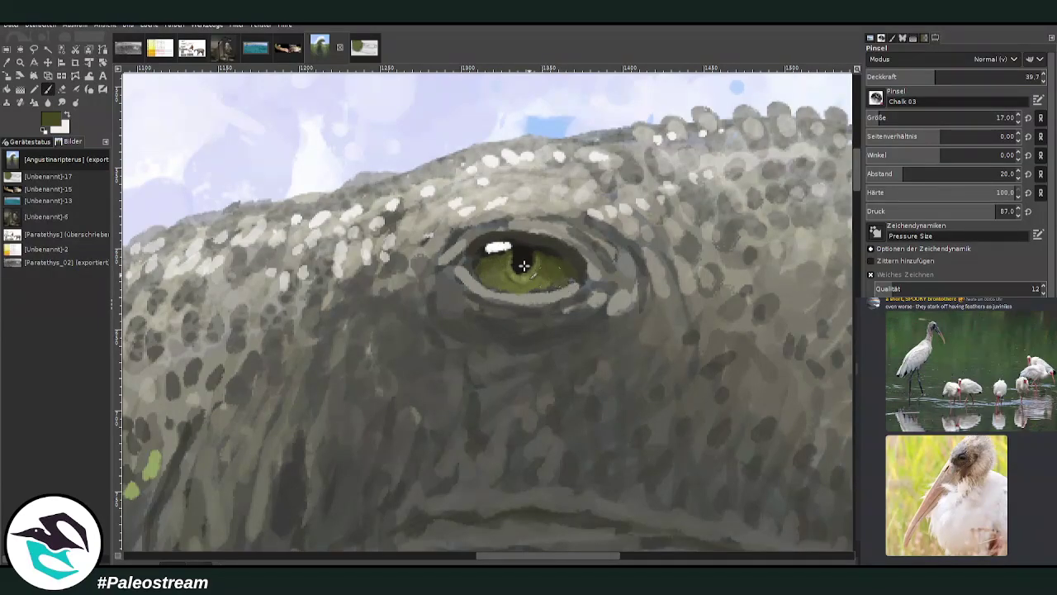
click(862, 267)
drag(565, 277, 548, 286)
drag(482, 258, 482, 273)
mouse_move(560, 271)
mouse_down()
mouse_move(548, 288)
mouse_move(568, 268)
mouse_up()
drag(489, 276, 482, 265)
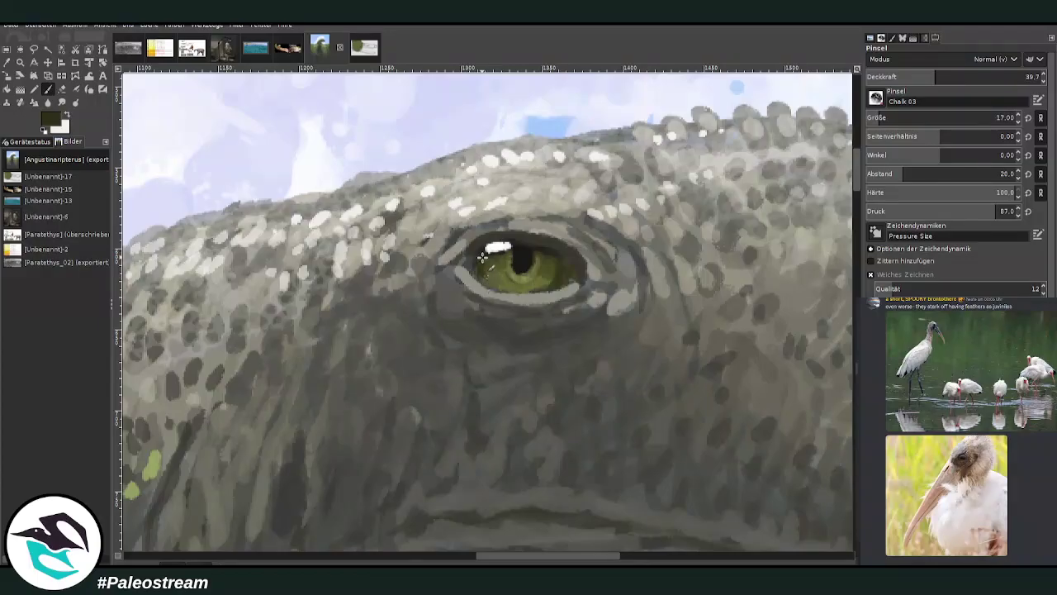
key(shift+ctrl+j)
key(shift+ctrl+j)
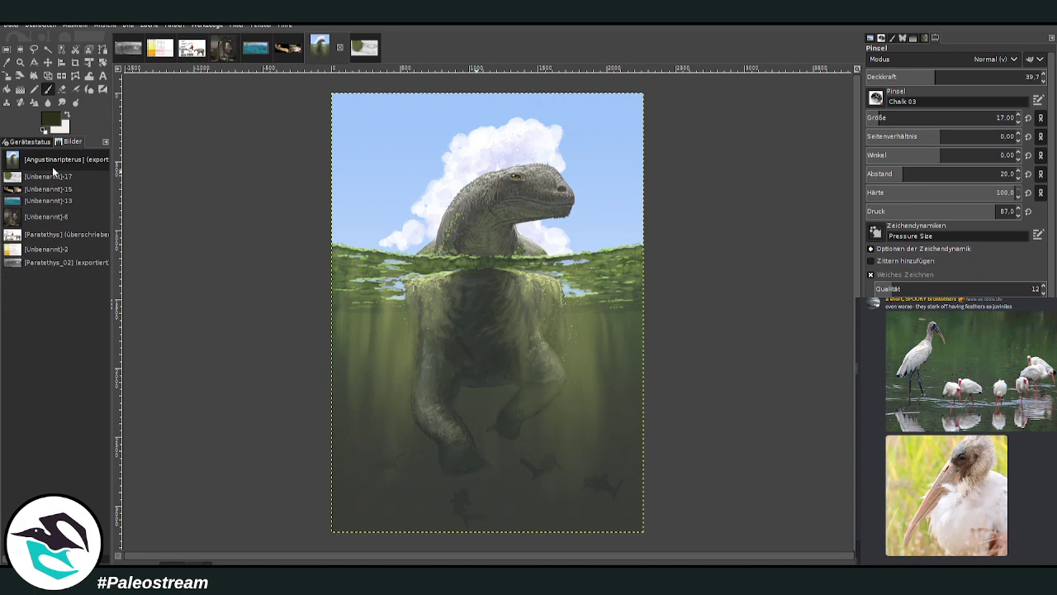
key(z)
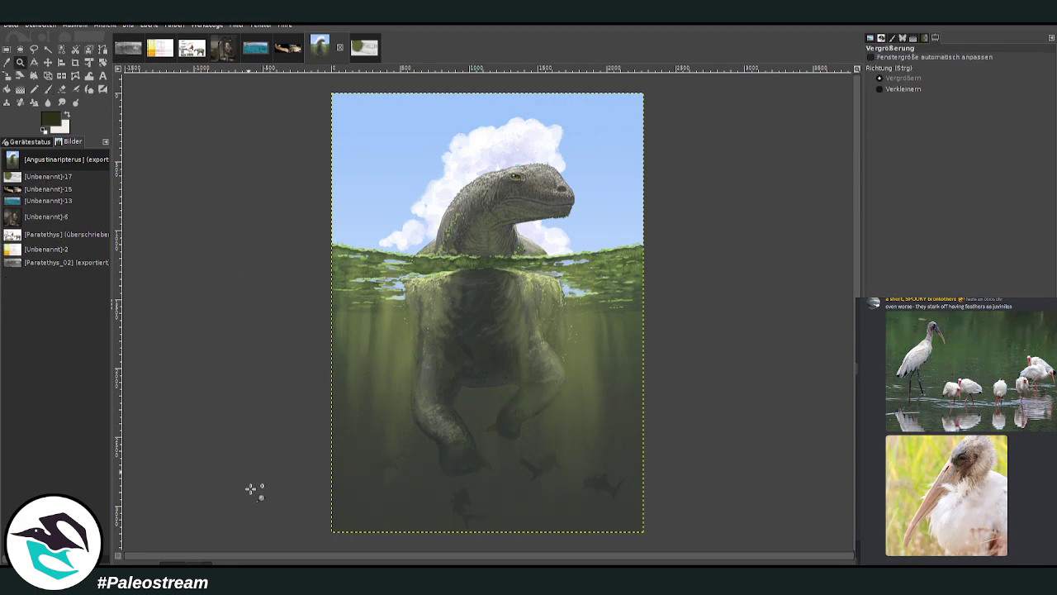